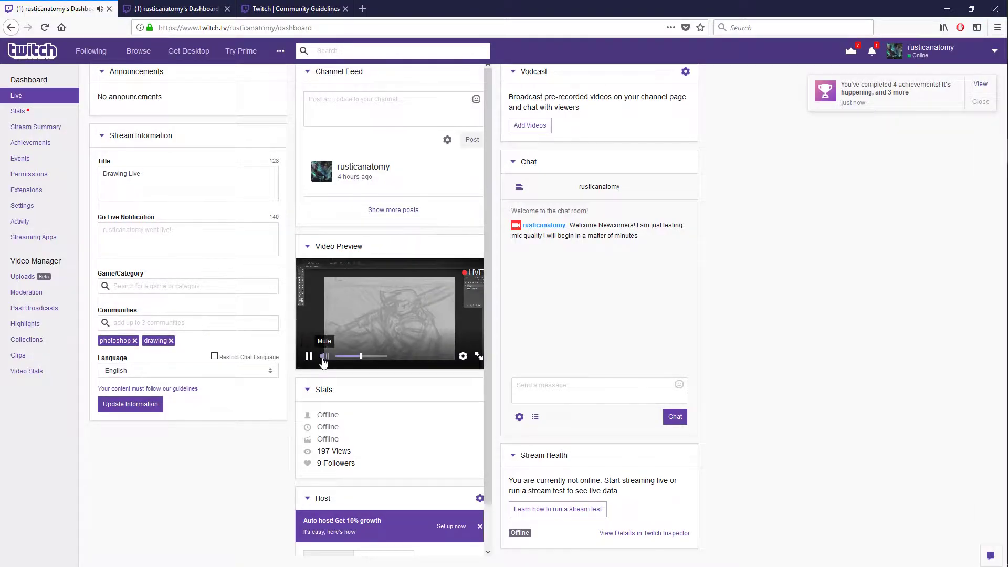
- Mute the stream's video preview on the Twitch dashboard and switch to Photoshop
{"action": "left_click", "coordinate": [324, 356]}
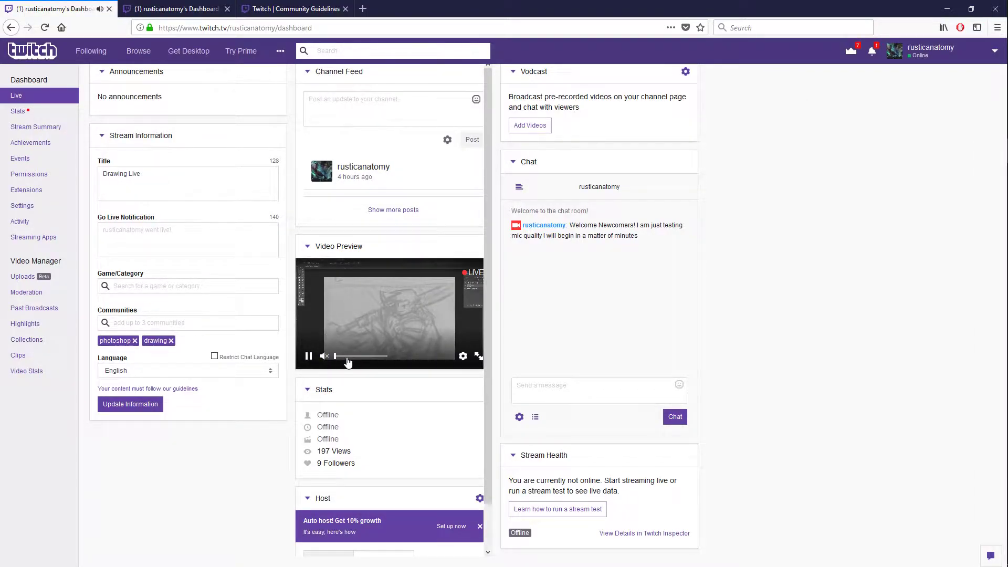
{"action": "mouse_move", "coordinate": [998, 231]}
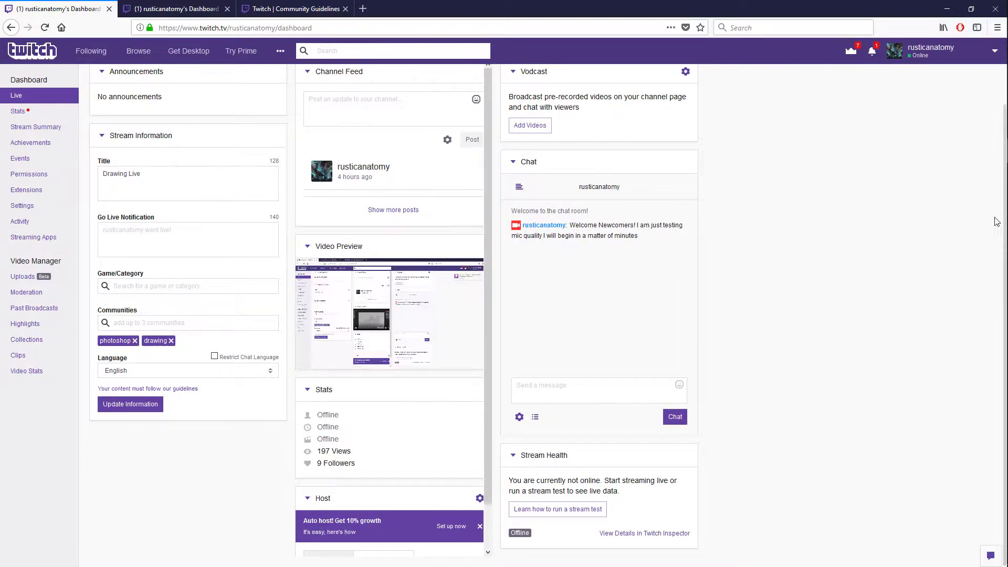
{"action": "left_click", "coordinate": [992, 175]}
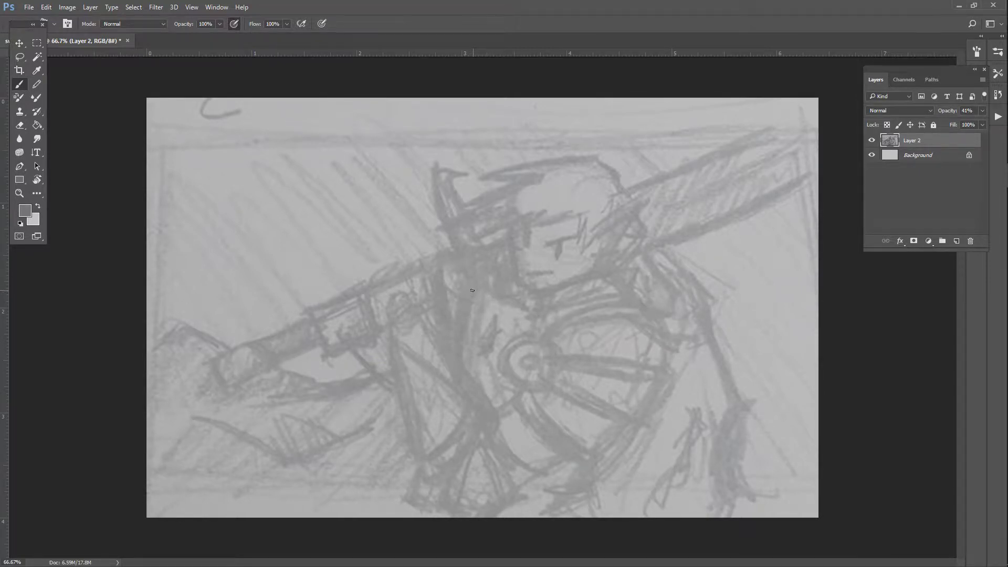
- Hide the Layer 2 sketch to check the plain background beneath it, and show the sketch again
{"action": "left_click", "coordinate": [927, 154]}
{"action": "left_click", "coordinate": [914, 141]}
{"action": "left_click", "coordinate": [920, 155]}
{"action": "left_click", "coordinate": [871, 140]}
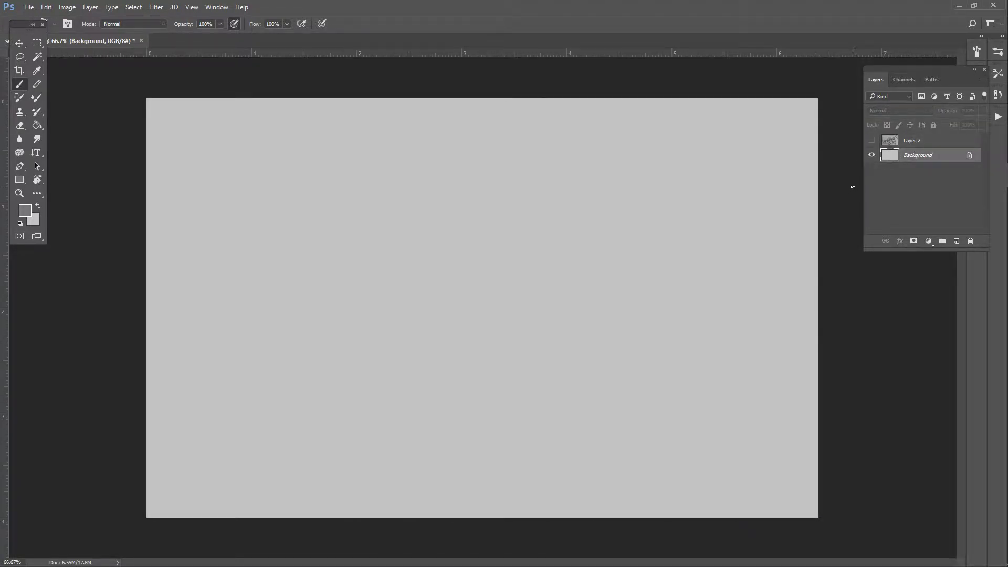
{"action": "left_click", "coordinate": [872, 140]}
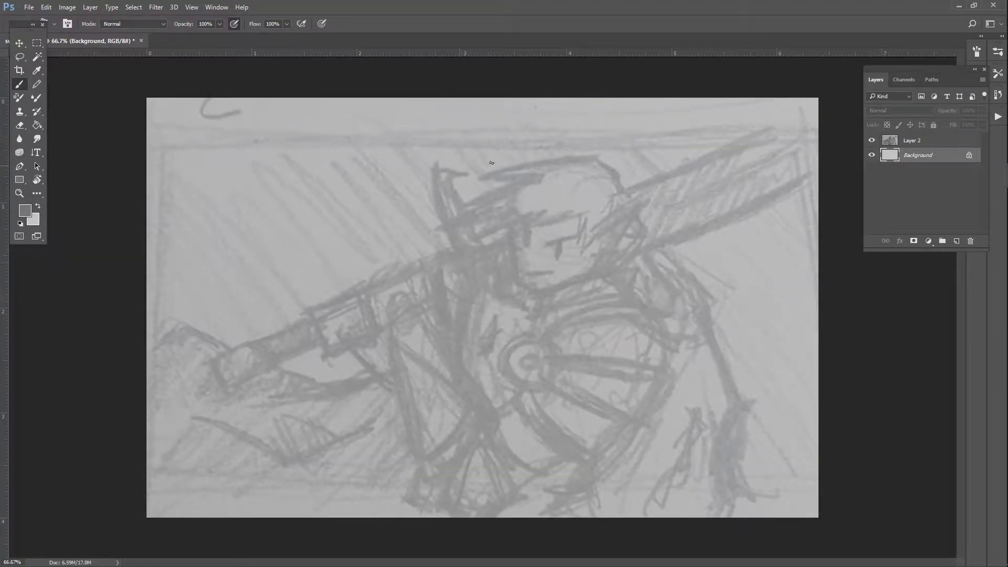
- Add a new empty layer above the Layer 2 sketch
{"action": "left_click", "coordinate": [937, 141]}
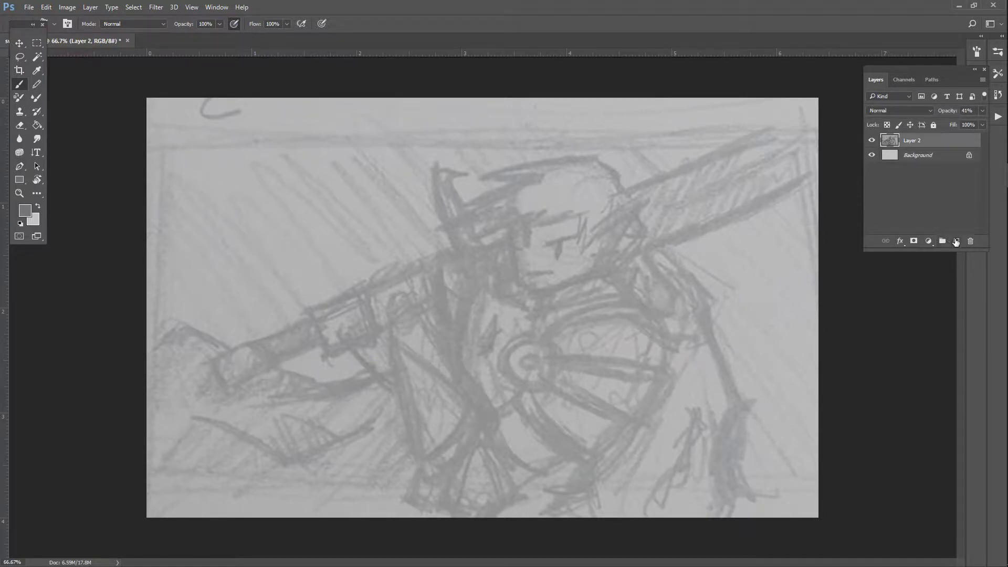
{"action": "left_click", "coordinate": [956, 241]}
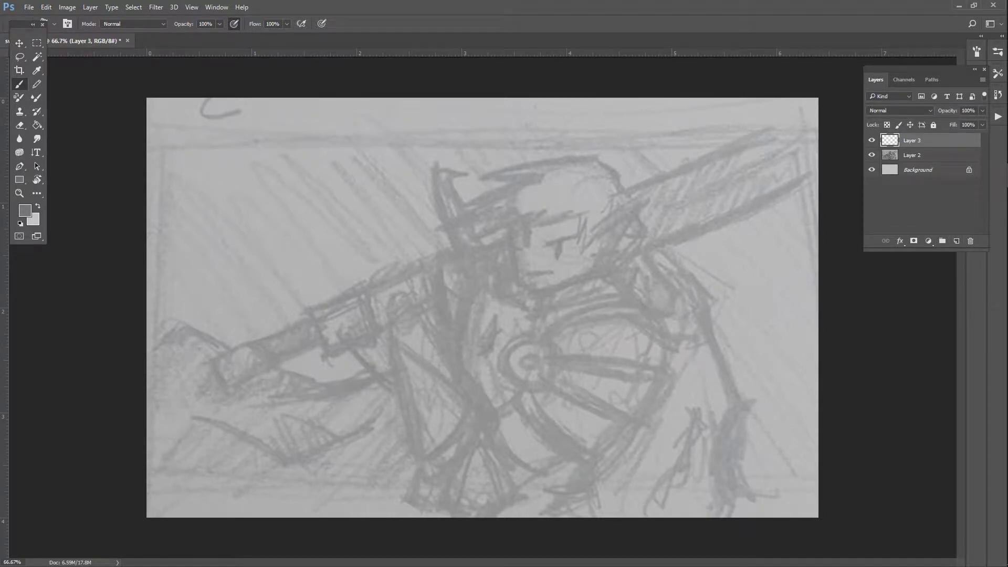
- Switch to Firefox, restore the Twitch dashboard window to a smaller floating size, and return to Photoshop
{"action": "mouse_move", "coordinate": [992, 249]}
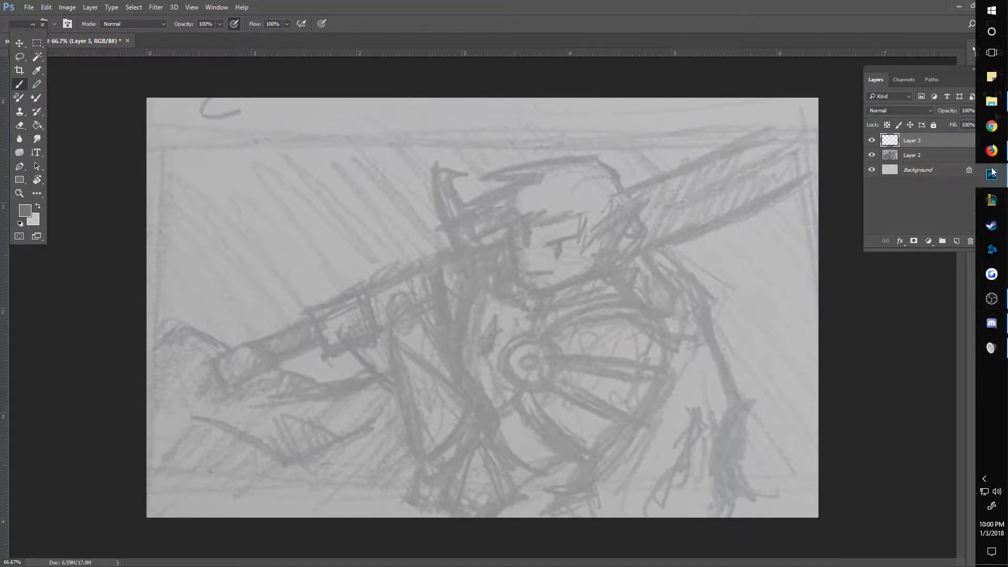
{"action": "left_click", "coordinate": [992, 151]}
{"action": "left_click_drag", "start_coordinate": [472, 3], "coordinate": [396, 54]}
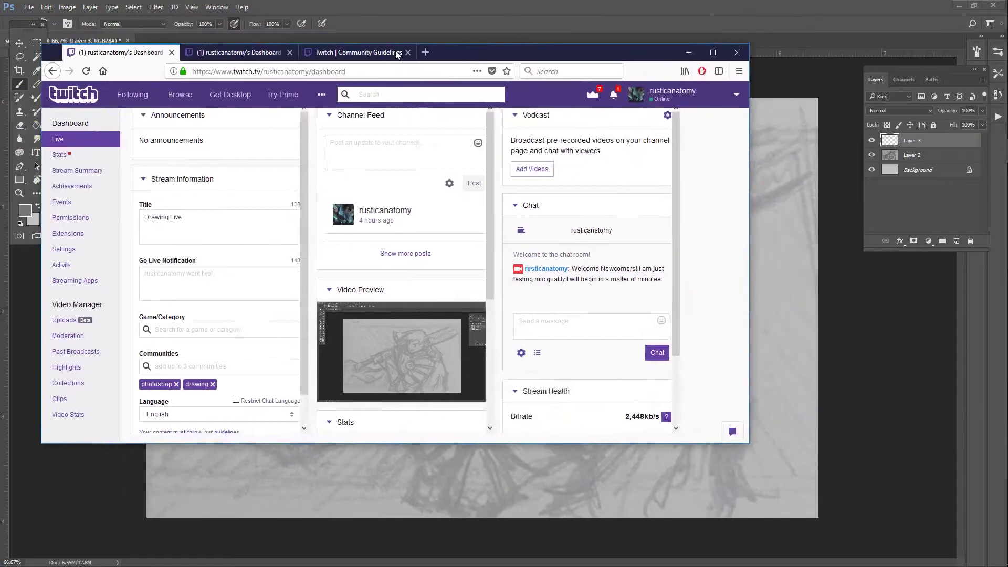
{"action": "key", "text": "alt+Tab"}
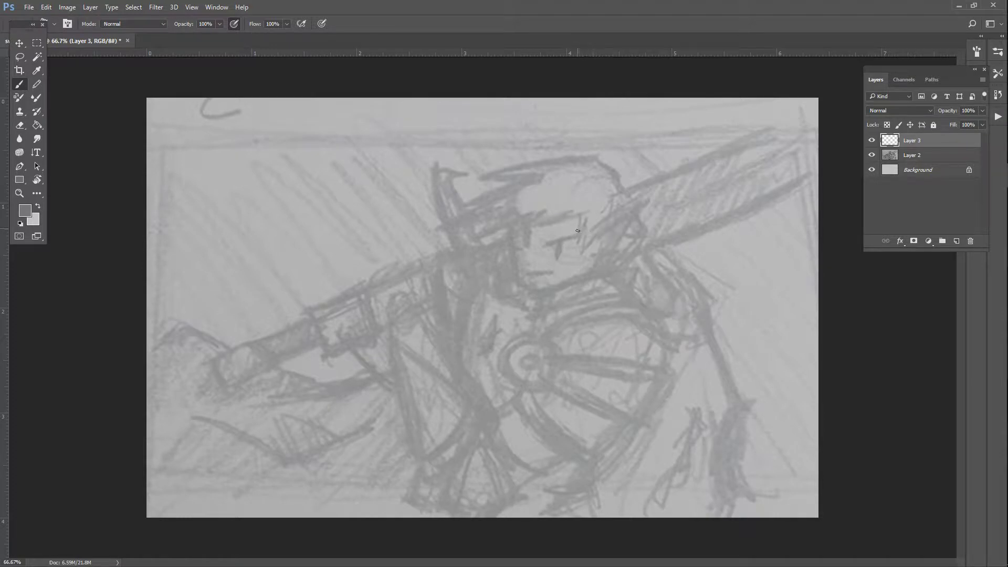
- Set the foreground color to dark gray #3d3d3d
{"action": "left_click", "coordinate": [28, 215]}
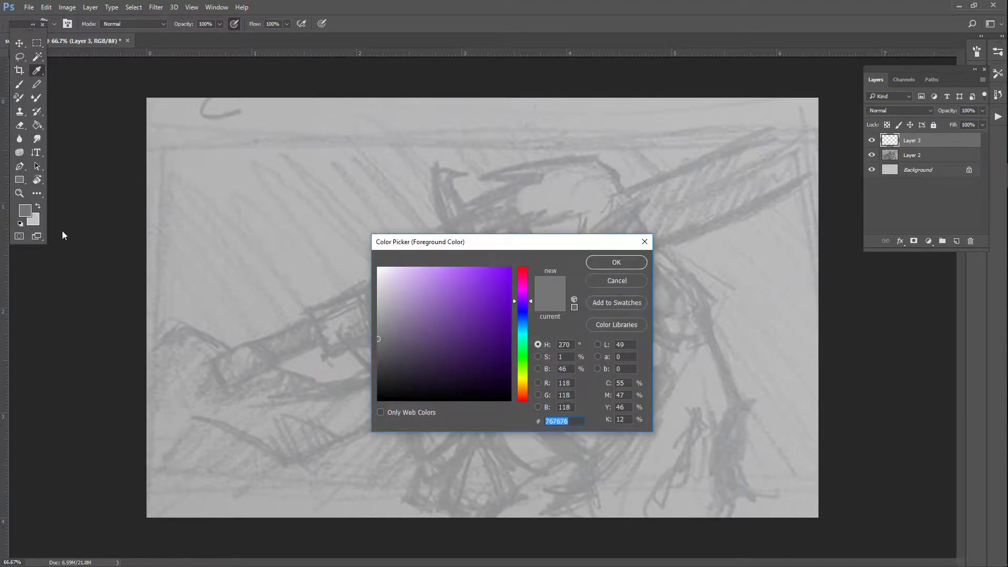
{"action": "left_click_drag", "start_coordinate": [378, 351], "coordinate": [377, 359]}
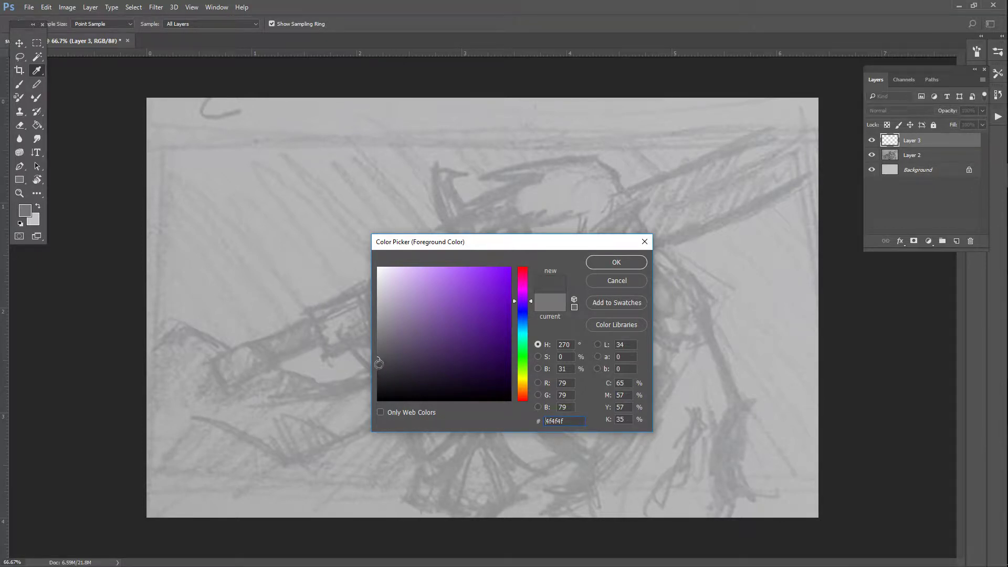
{"action": "left_click", "coordinate": [377, 369]}
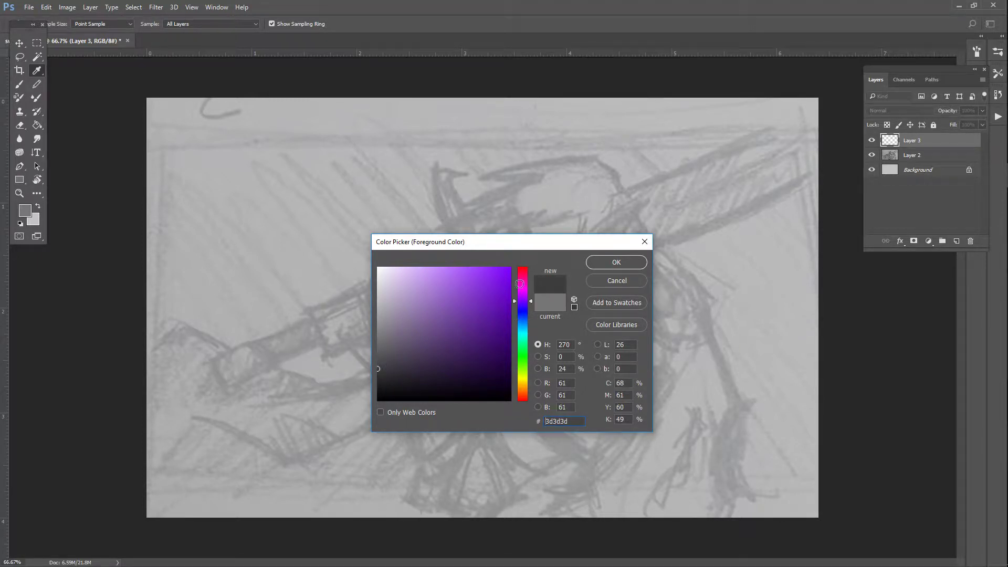
{"action": "left_click", "coordinate": [615, 264]}
- Trace the character's spiky swept hair, the top of the head and the fringe with the Brush on Layer 3
{"action": "key", "text": "b"}
{"action": "mouse_move", "coordinate": [544, 211]}
{"action": "left_mouse_down"}
{"action": "mouse_move", "coordinate": [476, 240]}
{"action": "mouse_move", "coordinate": [490, 233]}
{"action": "mouse_move", "coordinate": [440, 230]}
{"action": "left_mouse_up"}
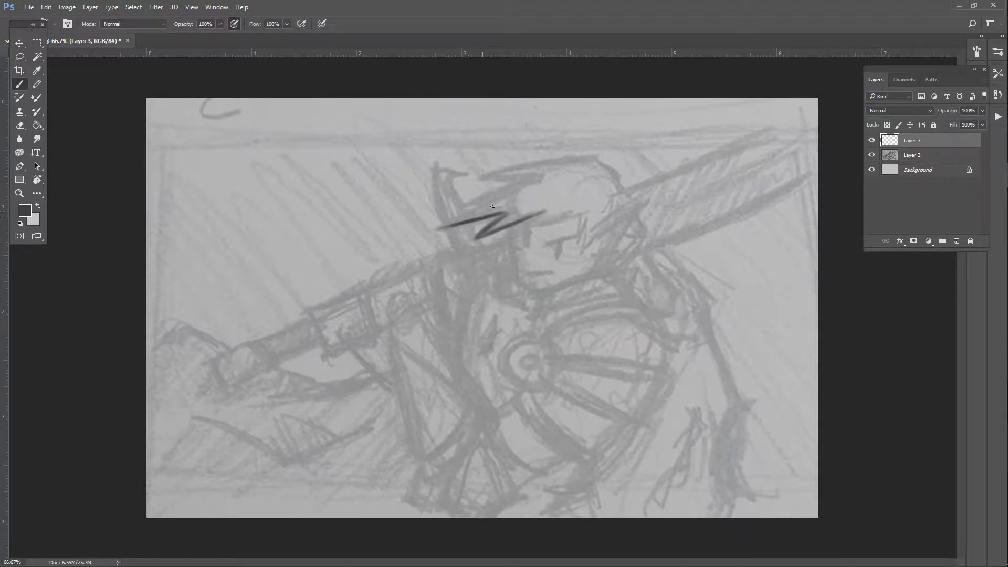
{"action": "left_click_drag", "start_coordinate": [492, 203], "coordinate": [444, 225]}
{"action": "left_click_drag", "start_coordinate": [495, 200], "coordinate": [471, 204]}
{"action": "mouse_move", "coordinate": [540, 176]}
{"action": "left_mouse_down"}
{"action": "mouse_move", "coordinate": [467, 203]}
{"action": "mouse_move", "coordinate": [503, 189]}
{"action": "mouse_move", "coordinate": [474, 201]}
{"action": "left_mouse_up"}
{"action": "left_click_drag", "start_coordinate": [536, 175], "coordinate": [484, 178]}
{"action": "left_click_drag", "start_coordinate": [586, 157], "coordinate": [493, 176]}
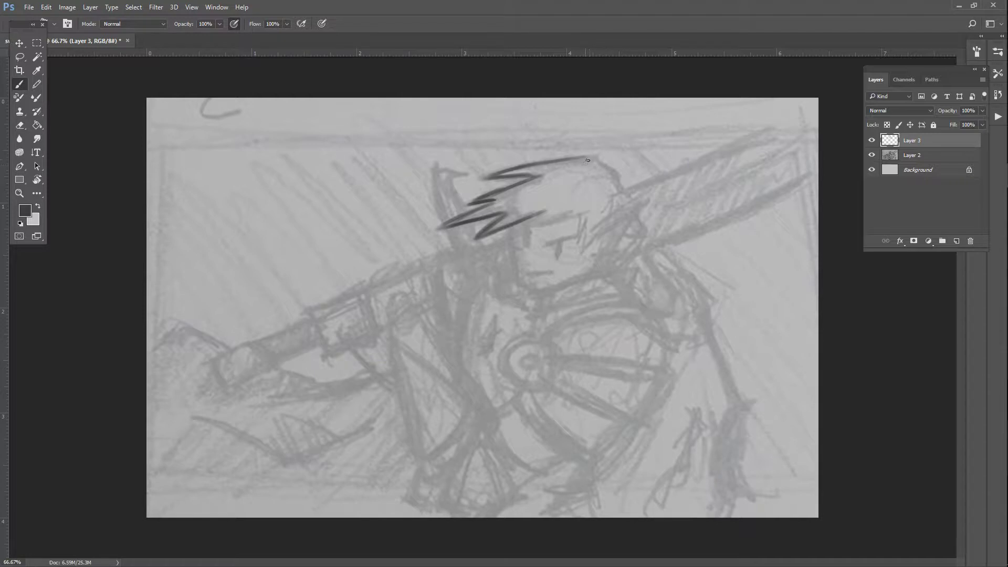
{"action": "left_click_drag", "start_coordinate": [587, 157], "coordinate": [617, 177]}
{"action": "mouse_move", "coordinate": [611, 174]}
{"action": "left_mouse_down"}
{"action": "mouse_move", "coordinate": [621, 209]}
{"action": "mouse_move", "coordinate": [505, 229]}
{"action": "left_mouse_up"}
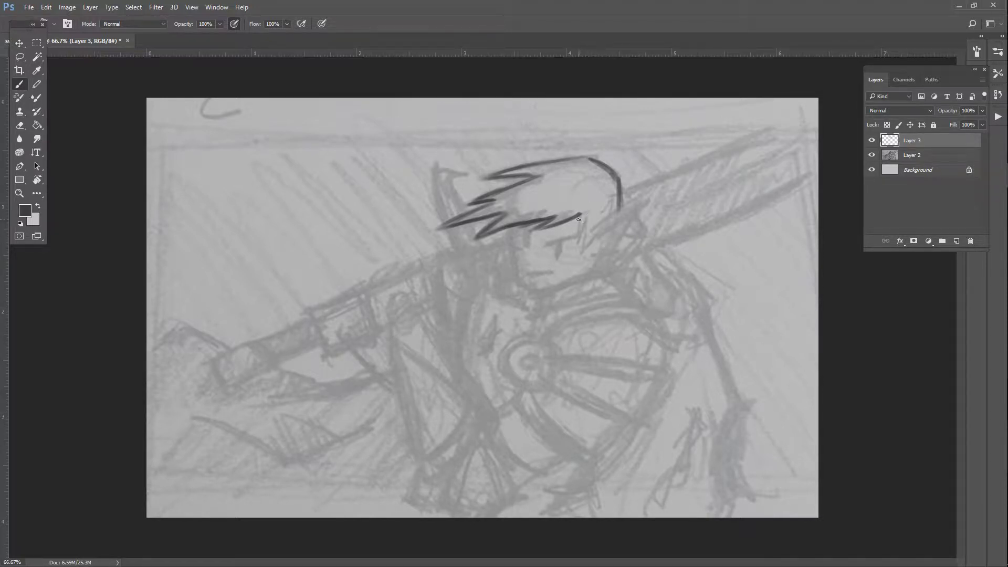
- Trace the side of the face, the jaw and the pointed hair strands around the ear
{"action": "mouse_move", "coordinate": [579, 220]}
{"action": "left_mouse_down"}
{"action": "mouse_move", "coordinate": [581, 251]}
{"action": "mouse_move", "coordinate": [586, 220]}
{"action": "mouse_move", "coordinate": [581, 245]}
{"action": "mouse_move", "coordinate": [596, 230]}
{"action": "mouse_move", "coordinate": [584, 252]}
{"action": "left_mouse_up"}
{"action": "left_click_drag", "start_coordinate": [509, 227], "coordinate": [514, 284]}
{"action": "mouse_move", "coordinate": [592, 257]}
{"action": "left_mouse_down"}
{"action": "mouse_move", "coordinate": [587, 273]}
{"action": "mouse_move", "coordinate": [547, 288]}
{"action": "mouse_move", "coordinate": [514, 280]}
{"action": "mouse_move", "coordinate": [539, 290]}
{"action": "left_mouse_up"}
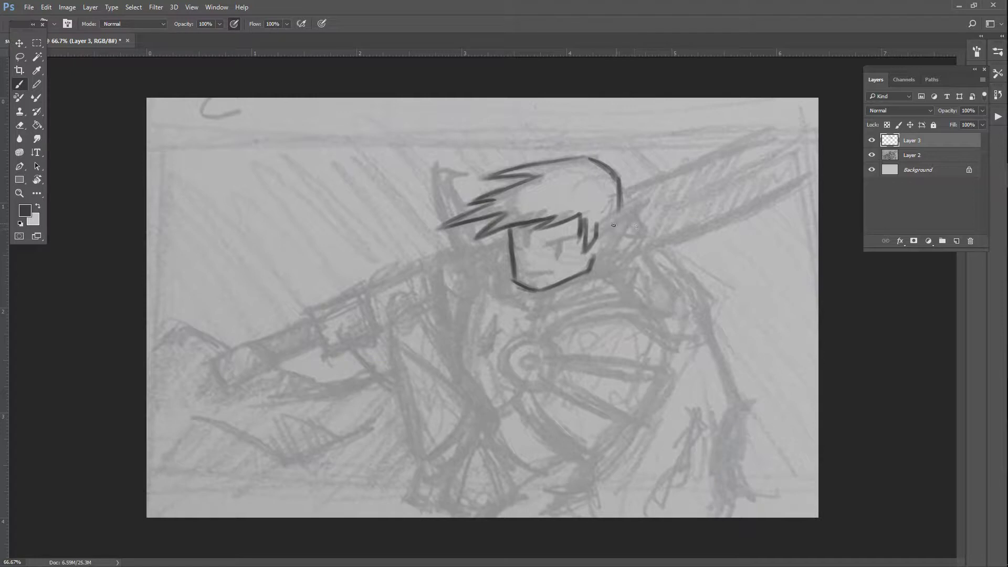
{"action": "mouse_move", "coordinate": [597, 240]}
{"action": "left_mouse_down"}
{"action": "mouse_move", "coordinate": [645, 203]}
{"action": "mouse_move", "coordinate": [612, 254]}
{"action": "mouse_move", "coordinate": [625, 228]}
{"action": "mouse_move", "coordinate": [606, 255]}
{"action": "mouse_move", "coordinate": [593, 255]}
{"action": "mouse_move", "coordinate": [606, 257]}
{"action": "mouse_move", "coordinate": [624, 224]}
{"action": "mouse_move", "coordinate": [589, 262]}
{"action": "left_mouse_up"}
{"action": "left_click_drag", "start_coordinate": [620, 202], "coordinate": [611, 225]}
{"action": "mouse_move", "coordinate": [613, 258]}
{"action": "left_mouse_down"}
{"action": "mouse_move", "coordinate": [605, 268]}
{"action": "mouse_move", "coordinate": [620, 273]}
{"action": "mouse_move", "coordinate": [588, 274]}
{"action": "mouse_move", "coordinate": [611, 273]}
{"action": "left_mouse_up"}
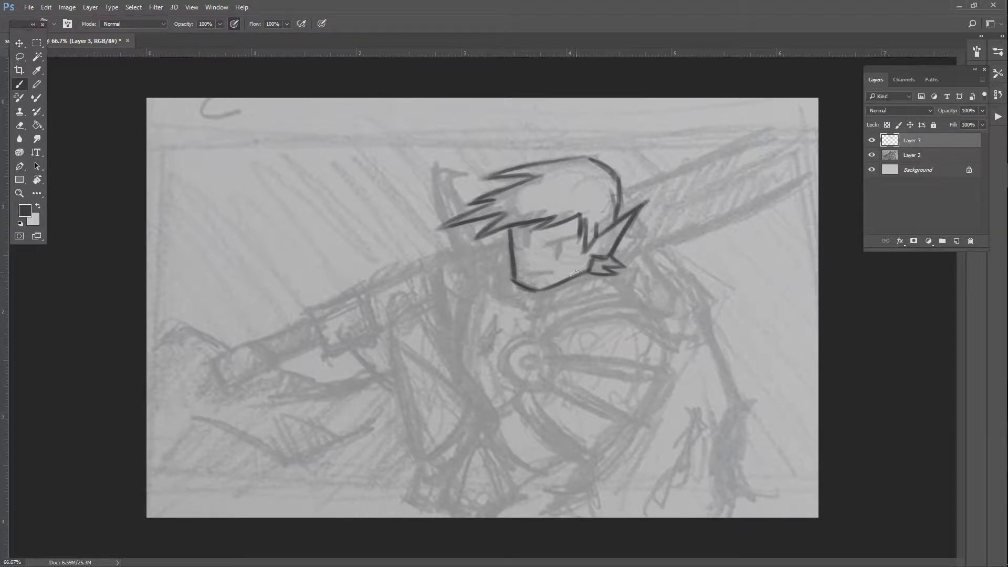
- Trace the collar below the chin, including its front buckle and the short line running down from it
{"action": "left_click_drag", "start_coordinate": [589, 259], "coordinate": [559, 284]}
{"action": "mouse_move", "coordinate": [548, 293]}
{"action": "left_mouse_down"}
{"action": "mouse_move", "coordinate": [535, 311]}
{"action": "mouse_move", "coordinate": [537, 292]}
{"action": "mouse_move", "coordinate": [544, 315]}
{"action": "mouse_move", "coordinate": [548, 294]}
{"action": "mouse_move", "coordinate": [614, 274]}
{"action": "mouse_move", "coordinate": [538, 295]}
{"action": "mouse_move", "coordinate": [591, 276]}
{"action": "mouse_move", "coordinate": [548, 293]}
{"action": "left_mouse_up"}
{"action": "mouse_move", "coordinate": [596, 273]}
{"action": "left_mouse_down"}
{"action": "mouse_move", "coordinate": [549, 291]}
{"action": "mouse_move", "coordinate": [562, 307]}
{"action": "mouse_move", "coordinate": [622, 291]}
{"action": "mouse_move", "coordinate": [612, 279]}
{"action": "mouse_move", "coordinate": [627, 292]}
{"action": "mouse_move", "coordinate": [610, 272]}
{"action": "mouse_move", "coordinate": [626, 290]}
{"action": "left_mouse_up"}
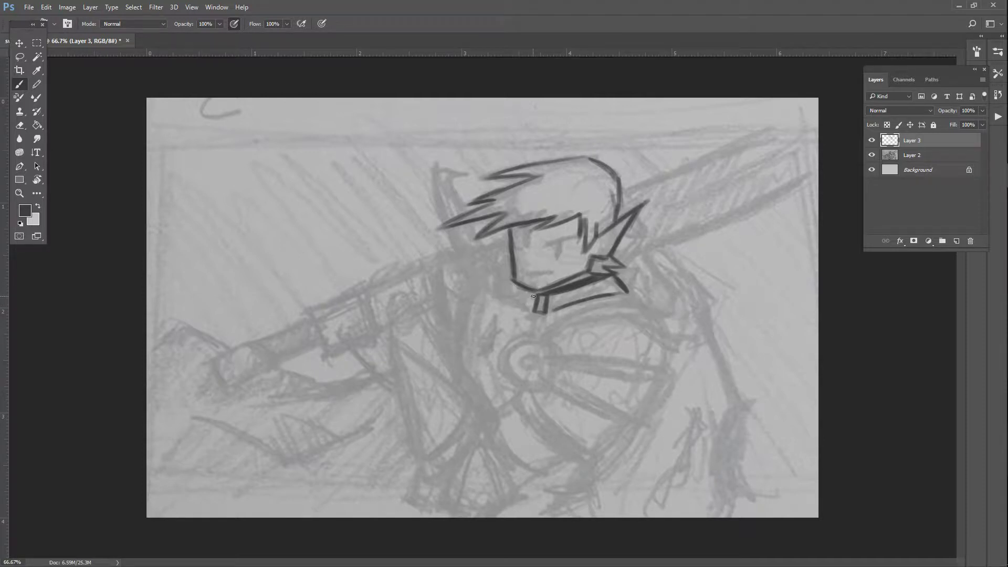
{"action": "mouse_move", "coordinate": [536, 297]}
{"action": "left_mouse_down"}
{"action": "mouse_move", "coordinate": [520, 293]}
{"action": "mouse_move", "coordinate": [513, 309]}
{"action": "mouse_move", "coordinate": [496, 287]}
{"action": "mouse_move", "coordinate": [500, 303]}
{"action": "left_mouse_up"}
{"action": "mouse_move", "coordinate": [527, 308]}
{"action": "left_mouse_down"}
{"action": "mouse_move", "coordinate": [498, 298]}
{"action": "mouse_move", "coordinate": [532, 308]}
{"action": "left_mouse_up"}
{"action": "left_click_drag", "start_coordinate": [530, 335], "coordinate": [536, 318]}
{"action": "left_click_drag", "start_coordinate": [550, 313], "coordinate": [632, 292]}
{"action": "mouse_move", "coordinate": [560, 310]}
{"action": "left_mouse_down"}
{"action": "mouse_move", "coordinate": [546, 314]}
{"action": "mouse_move", "coordinate": [558, 309]}
{"action": "left_mouse_up"}
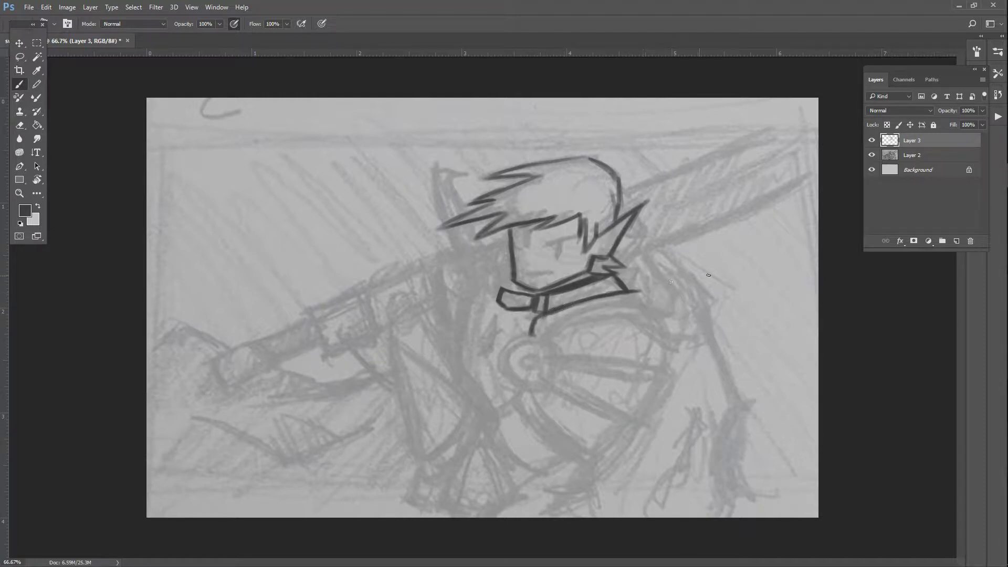
- Trace the top band, outer edge and horizontal middle band of the ribbed shoulder armor
{"action": "left_click_drag", "start_coordinate": [633, 289], "coordinate": [659, 314]}
{"action": "mouse_move", "coordinate": [542, 341]}
{"action": "left_mouse_down"}
{"action": "mouse_move", "coordinate": [596, 319]}
{"action": "mouse_move", "coordinate": [654, 313]}
{"action": "mouse_move", "coordinate": [655, 351]}
{"action": "left_mouse_up"}
{"action": "left_click_drag", "start_coordinate": [651, 314], "coordinate": [653, 367]}
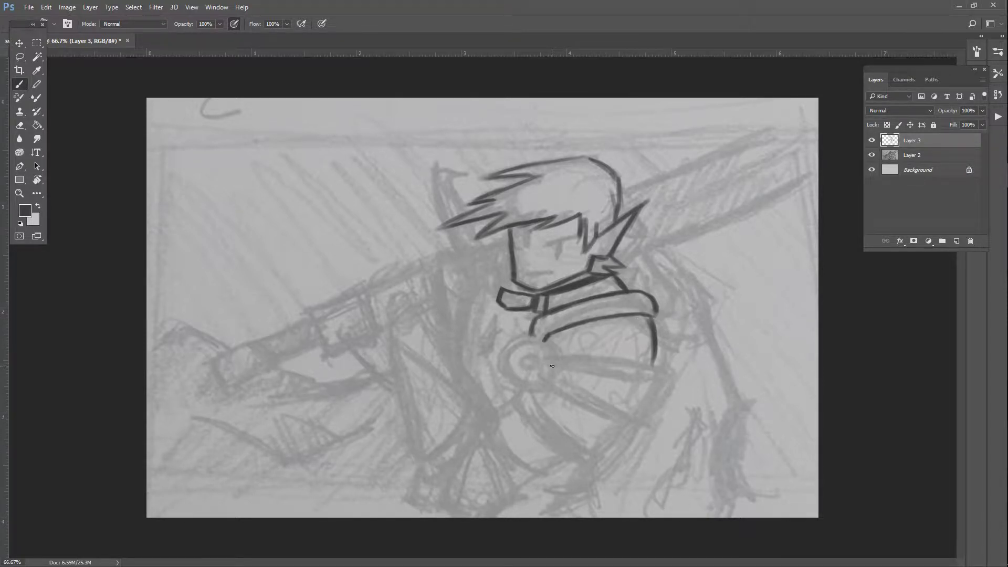
{"action": "mouse_move", "coordinate": [551, 366]}
{"action": "left_mouse_down"}
{"action": "mouse_move", "coordinate": [629, 357]}
{"action": "mouse_move", "coordinate": [659, 364]}
{"action": "mouse_move", "coordinate": [605, 357]}
{"action": "mouse_move", "coordinate": [589, 372]}
{"action": "mouse_move", "coordinate": [654, 378]}
{"action": "mouse_move", "coordinate": [661, 367]}
{"action": "mouse_move", "coordinate": [612, 377]}
{"action": "left_mouse_up"}
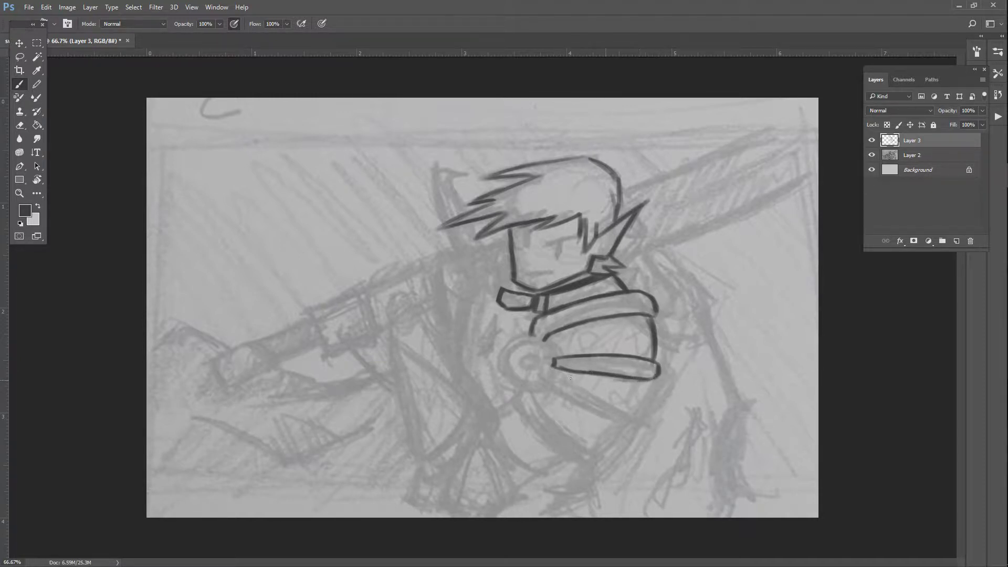
{"action": "mouse_move", "coordinate": [551, 363]}
{"action": "left_mouse_down"}
{"action": "mouse_move", "coordinate": [606, 375]}
{"action": "mouse_move", "coordinate": [581, 368]}
{"action": "left_mouse_up"}
- Trace both edges of the lowest curved band of the shoulder armor
{"action": "mouse_move", "coordinate": [516, 388]}
{"action": "left_mouse_down"}
{"action": "mouse_move", "coordinate": [534, 412]}
{"action": "mouse_move", "coordinate": [531, 394]}
{"action": "mouse_move", "coordinate": [507, 404]}
{"action": "left_mouse_up"}
{"action": "mouse_move", "coordinate": [506, 405]}
{"action": "left_mouse_down"}
{"action": "mouse_move", "coordinate": [565, 462]}
{"action": "mouse_move", "coordinate": [549, 449]}
{"action": "mouse_move", "coordinate": [587, 464]}
{"action": "left_mouse_up"}
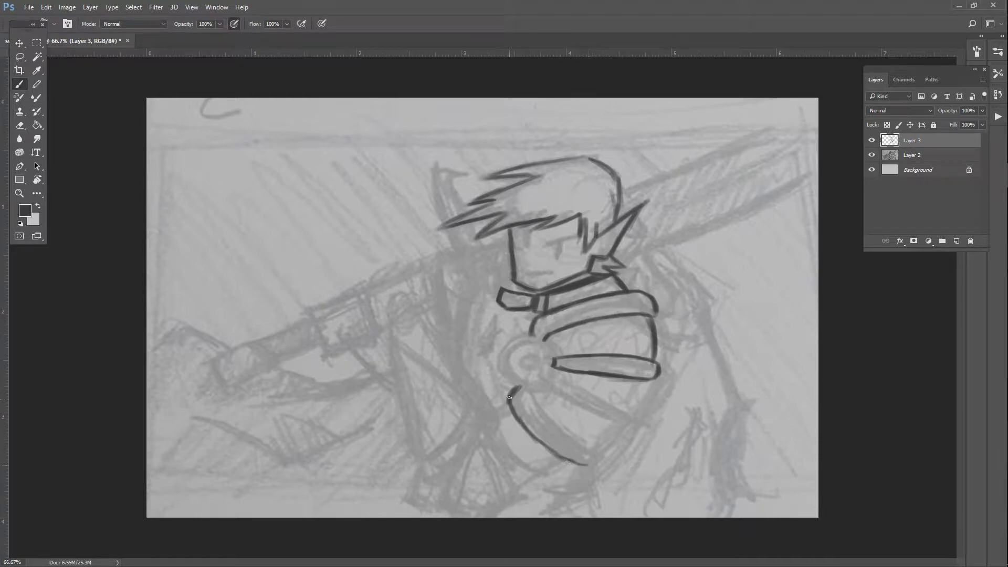
{"action": "mouse_move", "coordinate": [519, 387]}
{"action": "left_mouse_down"}
{"action": "mouse_move", "coordinate": [521, 427]}
{"action": "mouse_move", "coordinate": [511, 405]}
{"action": "mouse_move", "coordinate": [559, 456]}
{"action": "mouse_move", "coordinate": [552, 451]}
{"action": "mouse_move", "coordinate": [581, 463]}
{"action": "left_mouse_up"}
{"action": "mouse_move", "coordinate": [526, 390]}
{"action": "left_mouse_down"}
{"action": "mouse_move", "coordinate": [535, 413]}
{"action": "mouse_move", "coordinate": [598, 453]}
{"action": "mouse_move", "coordinate": [530, 403]}
{"action": "mouse_move", "coordinate": [544, 425]}
{"action": "left_mouse_up"}
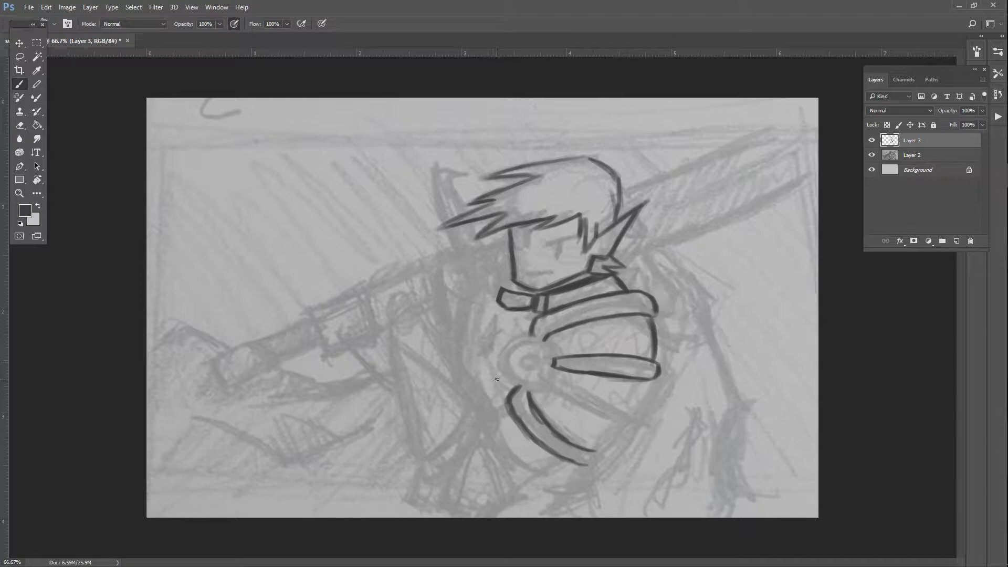
- Trace the armor's round disc with its inner ring, and the diagonal band between the middle and lowest bands
{"action": "mouse_move", "coordinate": [519, 387]}
{"action": "left_mouse_down"}
{"action": "mouse_move", "coordinate": [508, 366]}
{"action": "mouse_move", "coordinate": [531, 337]}
{"action": "mouse_move", "coordinate": [511, 363]}
{"action": "mouse_move", "coordinate": [520, 382]}
{"action": "mouse_move", "coordinate": [557, 373]}
{"action": "mouse_move", "coordinate": [538, 385]}
{"action": "mouse_move", "coordinate": [555, 369]}
{"action": "mouse_move", "coordinate": [544, 338]}
{"action": "mouse_move", "coordinate": [509, 355]}
{"action": "mouse_move", "coordinate": [520, 386]}
{"action": "left_mouse_up"}
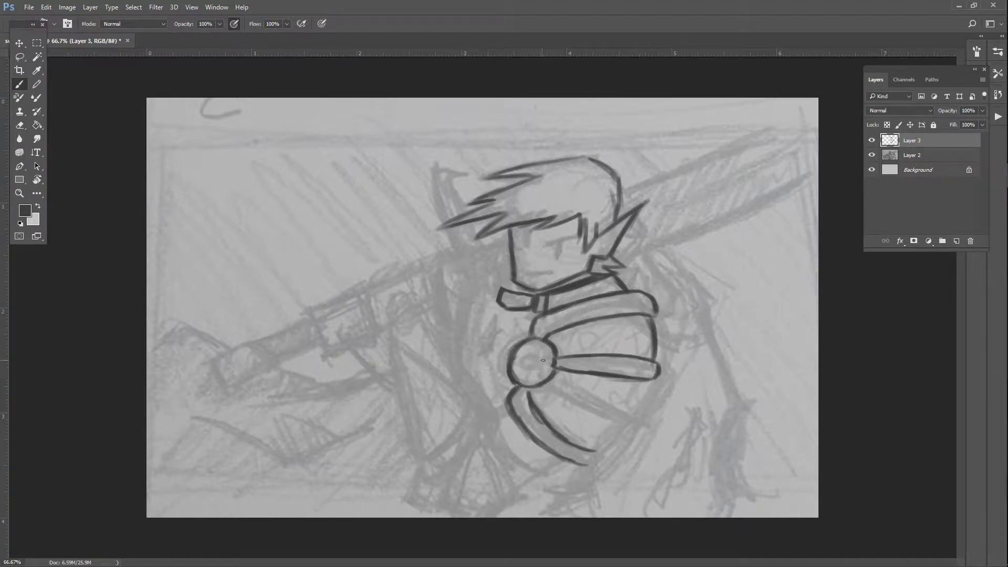
{"action": "mouse_move", "coordinate": [544, 348]}
{"action": "left_mouse_down"}
{"action": "mouse_move", "coordinate": [546, 369]}
{"action": "mouse_move", "coordinate": [529, 379]}
{"action": "mouse_move", "coordinate": [539, 352]}
{"action": "mouse_move", "coordinate": [520, 365]}
{"action": "left_mouse_up"}
{"action": "left_click_drag", "start_coordinate": [556, 380], "coordinate": [635, 420]}
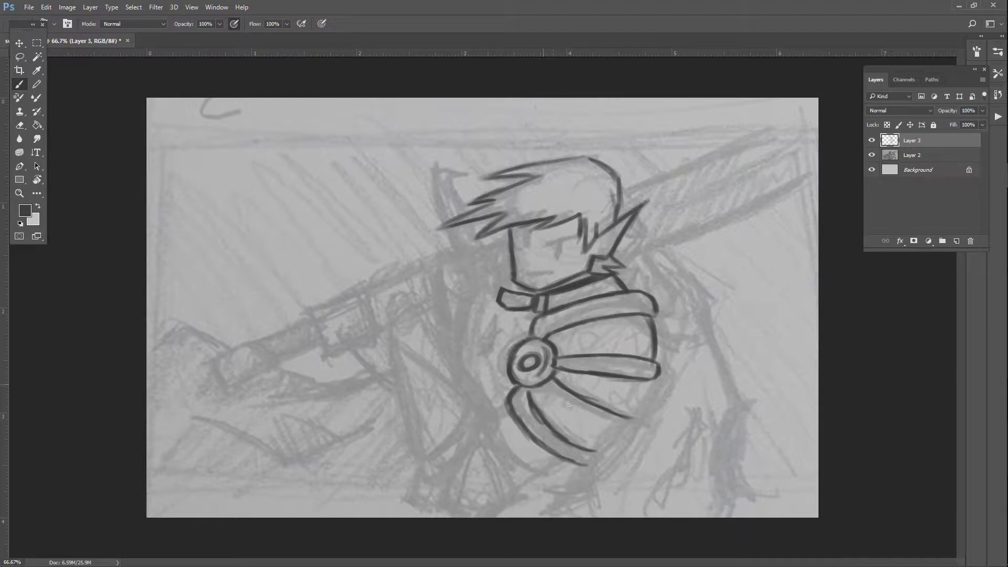
{"action": "mouse_move", "coordinate": [546, 389]}
{"action": "left_mouse_down"}
{"action": "mouse_move", "coordinate": [599, 424]}
{"action": "mouse_move", "coordinate": [545, 388]}
{"action": "mouse_move", "coordinate": [613, 436]}
{"action": "mouse_move", "coordinate": [560, 401]}
{"action": "mouse_move", "coordinate": [619, 430]}
{"action": "mouse_move", "coordinate": [643, 383]}
{"action": "mouse_move", "coordinate": [588, 445]}
{"action": "left_mouse_up"}
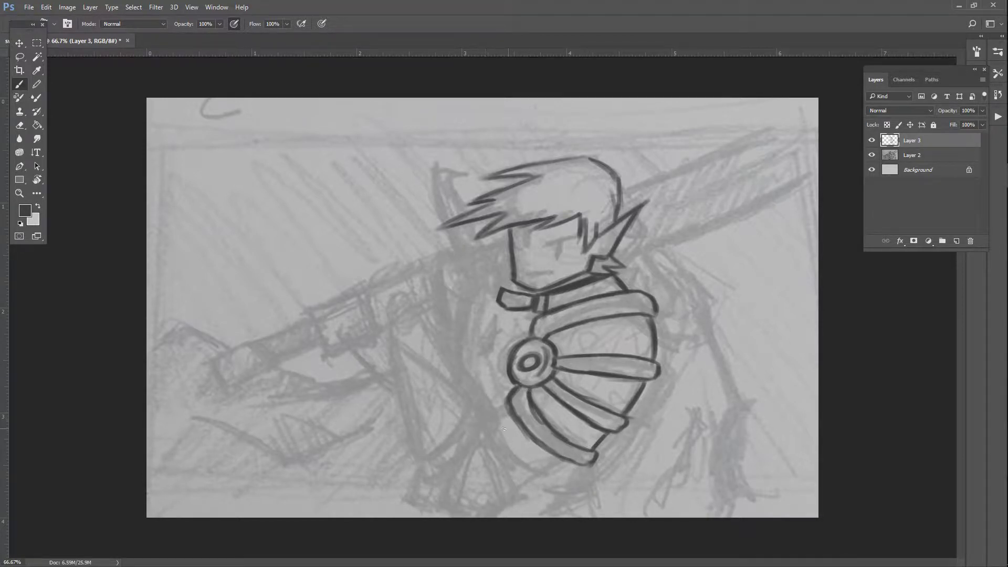
- Outline the upper-arm segment that extends below the lowest armor band
{"action": "left_click_drag", "start_coordinate": [507, 408], "coordinate": [488, 428]}
{"action": "mouse_move", "coordinate": [550, 475]}
{"action": "left_mouse_down"}
{"action": "mouse_move", "coordinate": [563, 461]}
{"action": "mouse_move", "coordinate": [546, 477]}
{"action": "left_mouse_up"}
{"action": "mouse_move", "coordinate": [491, 425]}
{"action": "left_mouse_down"}
{"action": "mouse_move", "coordinate": [498, 446]}
{"action": "mouse_move", "coordinate": [488, 428]}
{"action": "mouse_move", "coordinate": [539, 477]}
{"action": "left_mouse_up"}
{"action": "mouse_move", "coordinate": [503, 414]}
{"action": "left_mouse_down"}
{"action": "mouse_move", "coordinate": [495, 447]}
{"action": "mouse_move", "coordinate": [531, 473]}
{"action": "mouse_move", "coordinate": [557, 477]}
{"action": "mouse_move", "coordinate": [544, 476]}
{"action": "left_mouse_up"}
{"action": "left_click_drag", "start_coordinate": [509, 413], "coordinate": [487, 432]}
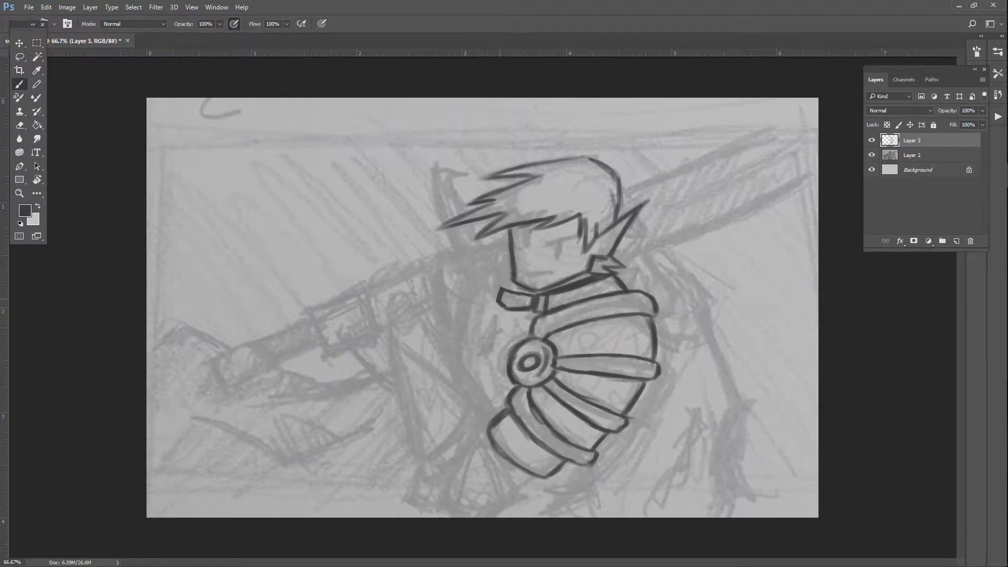
- Trace the chest contour, its inner fold and the neckline beside the collar, undoing the stray last stroke
{"action": "mouse_move", "coordinate": [482, 298]}
{"action": "left_mouse_down"}
{"action": "mouse_move", "coordinate": [455, 358]}
{"action": "mouse_move", "coordinate": [452, 337]}
{"action": "left_mouse_up"}
{"action": "left_click_drag", "start_coordinate": [482, 300], "coordinate": [449, 347]}
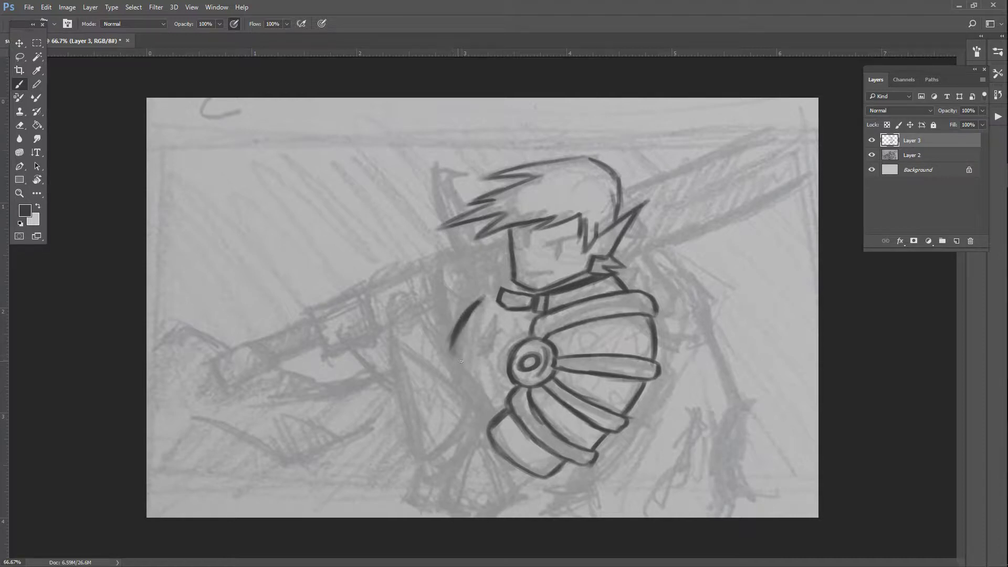
{"action": "left_click_drag", "start_coordinate": [498, 321], "coordinate": [480, 353]}
{"action": "mouse_move", "coordinate": [482, 300]}
{"action": "left_mouse_down"}
{"action": "mouse_move", "coordinate": [493, 279]}
{"action": "mouse_move", "coordinate": [487, 305]}
{"action": "mouse_move", "coordinate": [496, 276]}
{"action": "mouse_move", "coordinate": [478, 321]}
{"action": "mouse_move", "coordinate": [507, 269]}
{"action": "mouse_move", "coordinate": [492, 279]}
{"action": "mouse_move", "coordinate": [511, 269]}
{"action": "mouse_move", "coordinate": [492, 279]}
{"action": "mouse_move", "coordinate": [508, 269]}
{"action": "mouse_move", "coordinate": [492, 298]}
{"action": "left_mouse_up"}
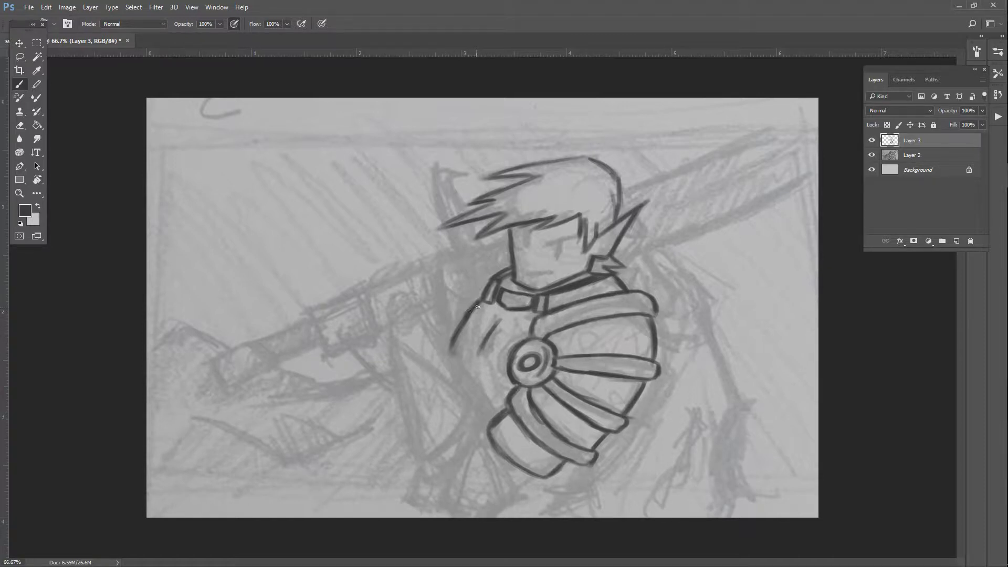
{"action": "left_click_drag", "start_coordinate": [466, 316], "coordinate": [459, 328]}
{"action": "mouse_move", "coordinate": [425, 303]}
{"action": "left_mouse_down"}
{"action": "mouse_move", "coordinate": [430, 321]}
{"action": "mouse_move", "coordinate": [425, 304]}
{"action": "left_mouse_up"}
{"action": "key", "text": "ctrl+z"}
- Duplicate the Layer 3 line art and hide the original Layer 3
{"action": "key", "text": "ctrl+j"}
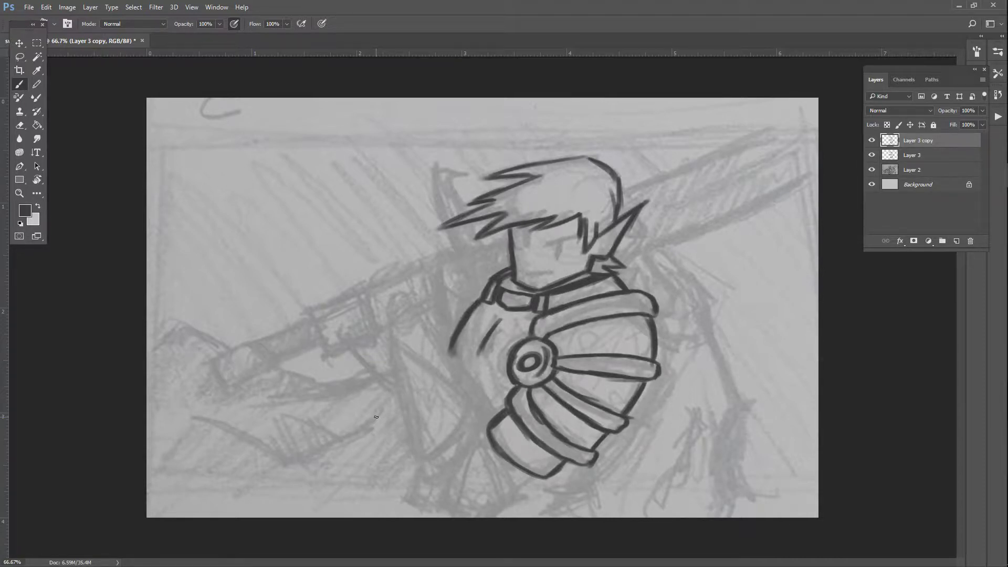
{"action": "left_click", "coordinate": [872, 155]}
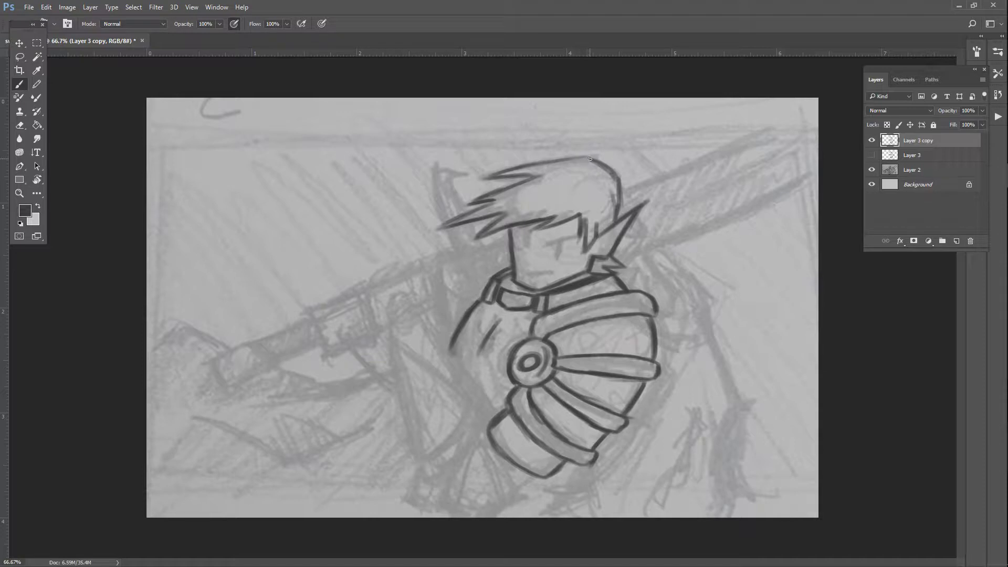
- Redraw the top edge, spiky tips and fringe of the hair with darker strokes on the Layer 3 copy
{"action": "mouse_move", "coordinate": [590, 157]}
{"action": "left_mouse_down"}
{"action": "mouse_move", "coordinate": [486, 179]}
{"action": "mouse_move", "coordinate": [536, 177]}
{"action": "mouse_move", "coordinate": [503, 178]}
{"action": "left_mouse_up"}
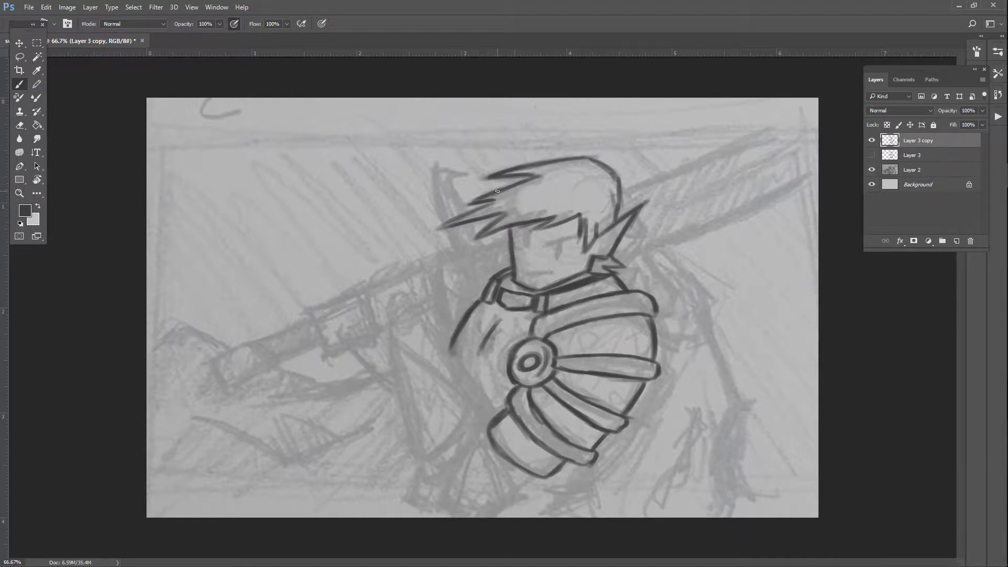
{"action": "left_click_drag", "start_coordinate": [481, 210], "coordinate": [439, 229]}
{"action": "mouse_move", "coordinate": [499, 216]}
{"action": "left_mouse_down"}
{"action": "mouse_move", "coordinate": [477, 237]}
{"action": "mouse_move", "coordinate": [555, 215]}
{"action": "mouse_move", "coordinate": [531, 228]}
{"action": "mouse_move", "coordinate": [548, 226]}
{"action": "left_mouse_up"}
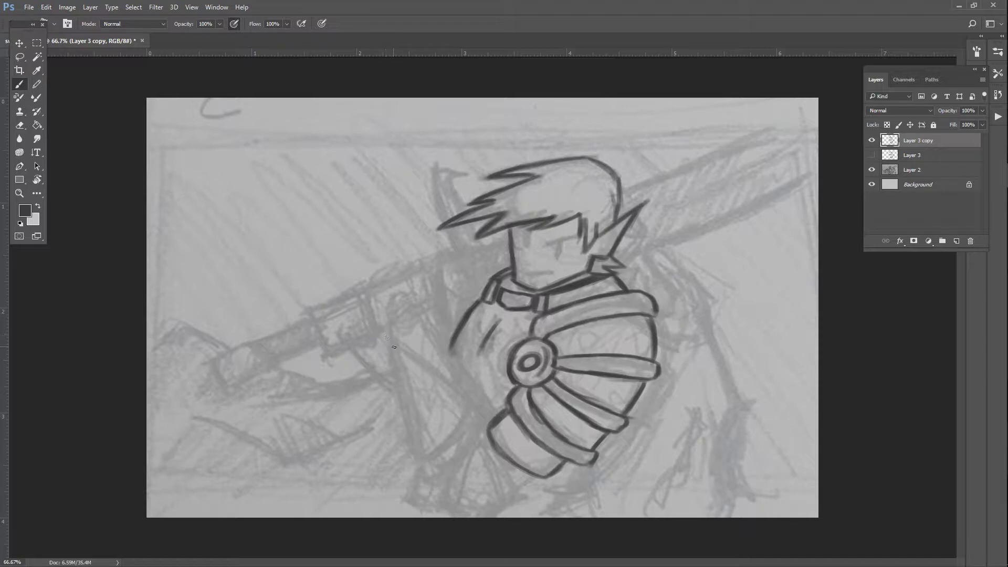
- Outline the raised hand's blocky top and trace the forearm's inner edge down toward the elbow
{"action": "left_click_drag", "start_coordinate": [387, 339], "coordinate": [366, 296]}
{"action": "left_click_drag", "start_coordinate": [422, 265], "coordinate": [370, 283]}
{"action": "left_click_drag", "start_coordinate": [400, 265], "coordinate": [368, 285]}
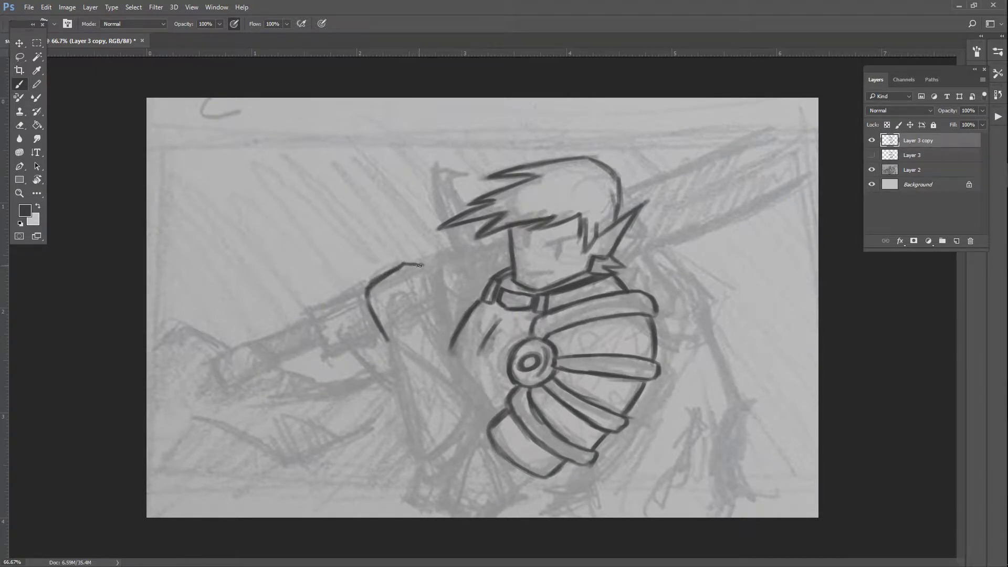
{"action": "left_click_drag", "start_coordinate": [421, 264], "coordinate": [433, 320]}
{"action": "mouse_move", "coordinate": [423, 270]}
{"action": "left_mouse_down"}
{"action": "mouse_move", "coordinate": [432, 310]}
{"action": "mouse_move", "coordinate": [425, 271]}
{"action": "mouse_move", "coordinate": [416, 347]}
{"action": "mouse_move", "coordinate": [424, 322]}
{"action": "mouse_move", "coordinate": [480, 415]}
{"action": "left_mouse_up"}
{"action": "left_click_drag", "start_coordinate": [460, 375], "coordinate": [492, 426]}
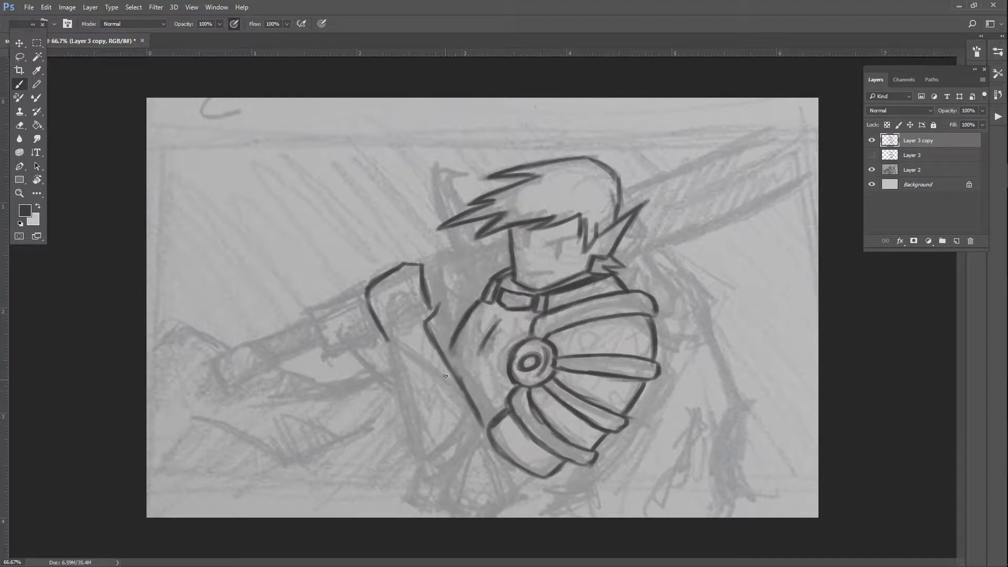
- Trace the forearm's curved lower end and its long outer edge, closing the outline at the lower corner
{"action": "mouse_move", "coordinate": [446, 376]}
{"action": "left_mouse_down"}
{"action": "mouse_move", "coordinate": [488, 439]}
{"action": "mouse_move", "coordinate": [445, 418]}
{"action": "mouse_move", "coordinate": [479, 432]}
{"action": "mouse_move", "coordinate": [459, 456]}
{"action": "left_mouse_up"}
{"action": "mouse_move", "coordinate": [479, 423]}
{"action": "left_mouse_down"}
{"action": "mouse_move", "coordinate": [448, 468]}
{"action": "mouse_move", "coordinate": [477, 427]}
{"action": "mouse_move", "coordinate": [425, 481]}
{"action": "left_mouse_up"}
{"action": "left_click_drag", "start_coordinate": [467, 452], "coordinate": [425, 481]}
{"action": "mouse_move", "coordinate": [390, 340]}
{"action": "left_mouse_down"}
{"action": "mouse_move", "coordinate": [399, 393]}
{"action": "mouse_move", "coordinate": [406, 370]}
{"action": "mouse_move", "coordinate": [386, 347]}
{"action": "mouse_move", "coordinate": [402, 403]}
{"action": "left_mouse_up"}
{"action": "left_click_drag", "start_coordinate": [389, 369], "coordinate": [409, 444]}
{"action": "left_click_drag", "start_coordinate": [402, 400], "coordinate": [421, 468]}
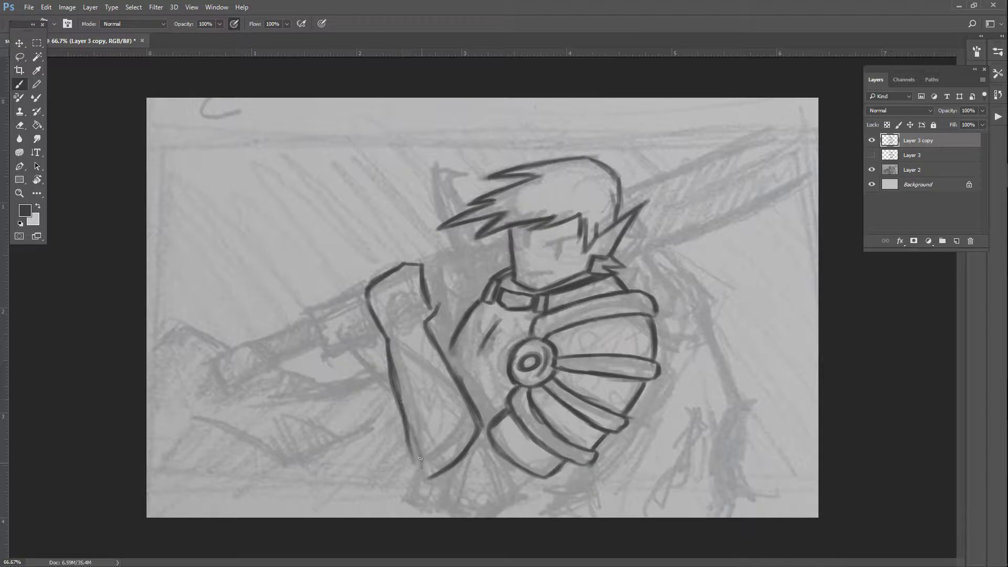
{"action": "left_click_drag", "start_coordinate": [405, 422], "coordinate": [426, 482]}
{"action": "left_click_drag", "start_coordinate": [383, 337], "coordinate": [424, 482]}
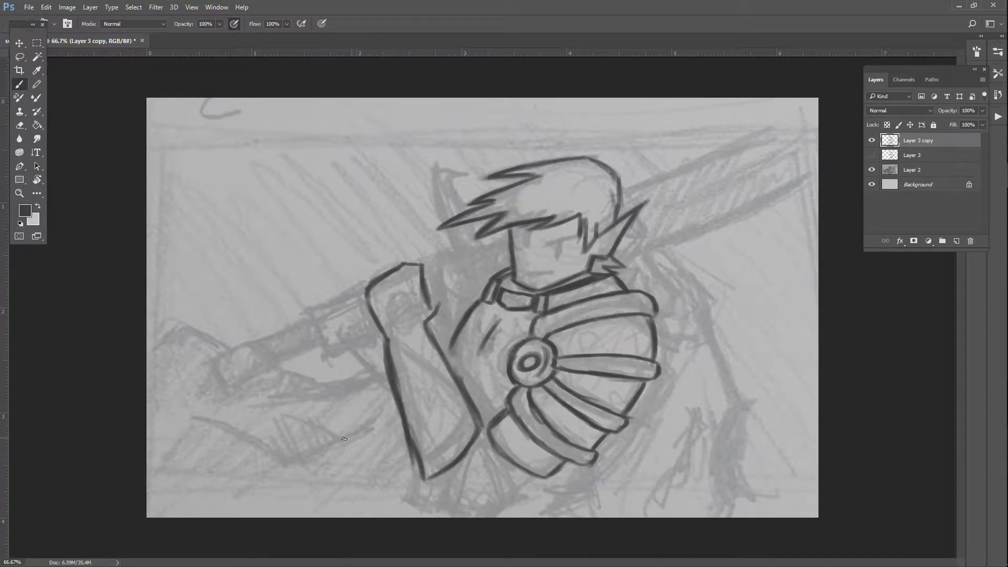
- Undo the last overlapping strokes on the forearm's outer edge and redraw it as one clean line
{"action": "key", "text": "ctrl+alt+z"}
{"action": "key", "text": "ctrl+alt+z"}
{"action": "key", "text": "ctrl+alt+z"}
{"action": "key", "text": "ctrl+alt+z"}
{"action": "key", "text": "ctrl+alt+z"}
{"action": "key", "text": "ctrl+alt+z"}
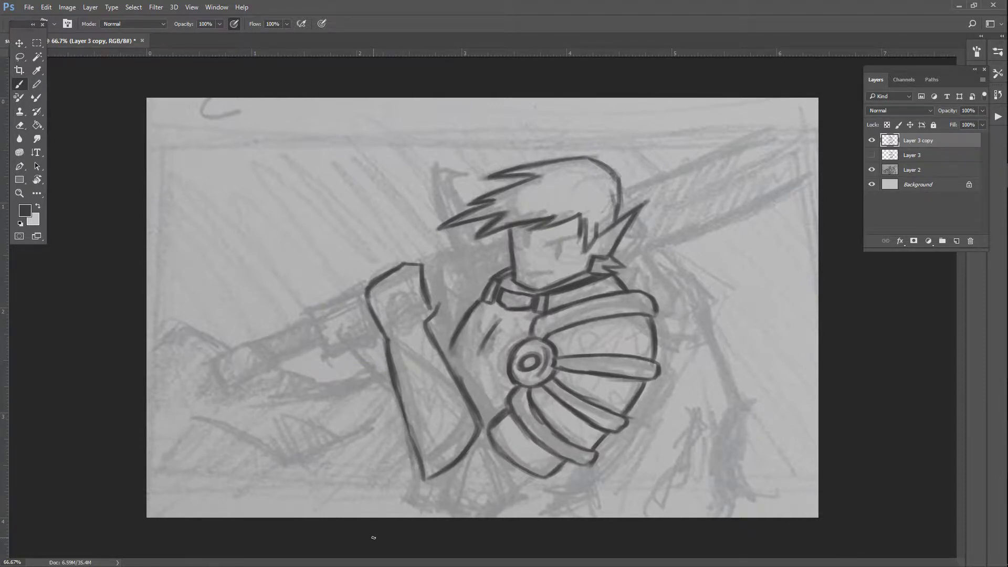
{"action": "left_click_drag", "start_coordinate": [380, 328], "coordinate": [426, 481]}
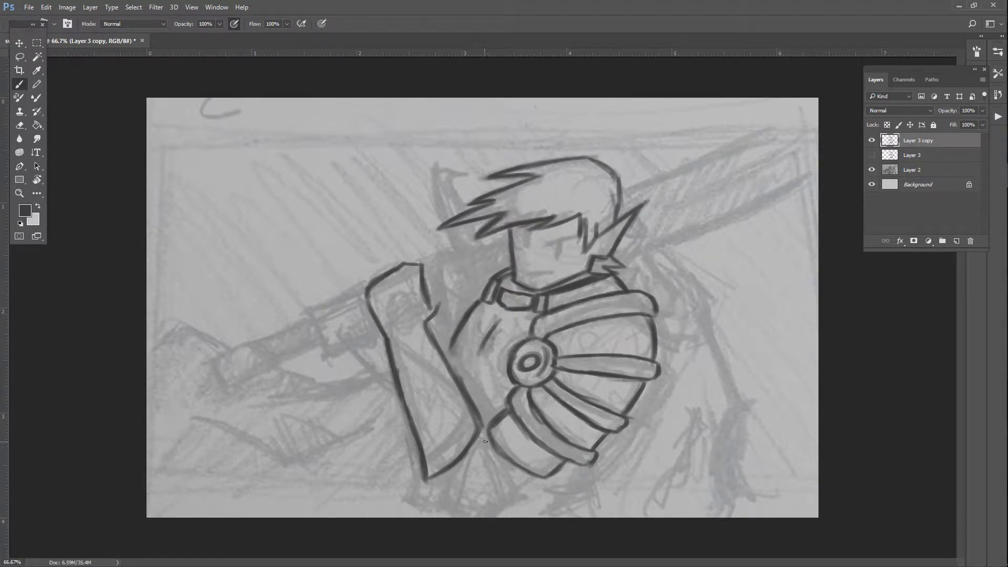
- Outline the flared elbow piece between the forearm's lower end and the upper-arm segment
{"action": "left_click_drag", "start_coordinate": [490, 439], "coordinate": [473, 440]}
{"action": "mouse_move", "coordinate": [493, 450]}
{"action": "left_mouse_down"}
{"action": "mouse_move", "coordinate": [501, 473]}
{"action": "mouse_move", "coordinate": [524, 485]}
{"action": "left_mouse_up"}
{"action": "left_click_drag", "start_coordinate": [449, 469], "coordinate": [434, 488]}
{"action": "left_click_drag", "start_coordinate": [519, 486], "coordinate": [494, 506]}
{"action": "mouse_move", "coordinate": [431, 497]}
{"action": "left_mouse_down"}
{"action": "mouse_move", "coordinate": [495, 507]}
{"action": "mouse_move", "coordinate": [513, 493]}
{"action": "mouse_move", "coordinate": [498, 504]}
{"action": "mouse_move", "coordinate": [449, 507]}
{"action": "left_mouse_up"}
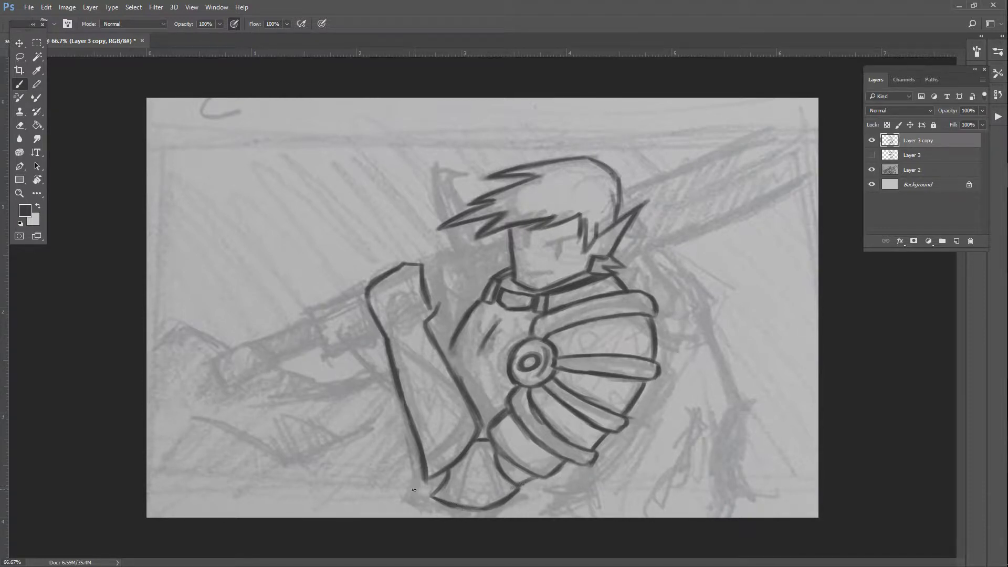
{"action": "left_click_drag", "start_coordinate": [433, 488], "coordinate": [430, 483]}
- Add curved inner trim lines to the elbow piece and the forearm's lower end, and close the gaps where they meet
{"action": "left_click_drag", "start_coordinate": [486, 447], "coordinate": [507, 491]}
{"action": "mouse_move", "coordinate": [456, 467]}
{"action": "left_mouse_down"}
{"action": "mouse_move", "coordinate": [444, 499]}
{"action": "mouse_move", "coordinate": [451, 486]}
{"action": "left_mouse_up"}
{"action": "left_click_drag", "start_coordinate": [471, 423], "coordinate": [448, 456]}
{"action": "left_click_drag", "start_coordinate": [461, 437], "coordinate": [437, 460]}
{"action": "left_click_drag", "start_coordinate": [455, 447], "coordinate": [431, 465]}
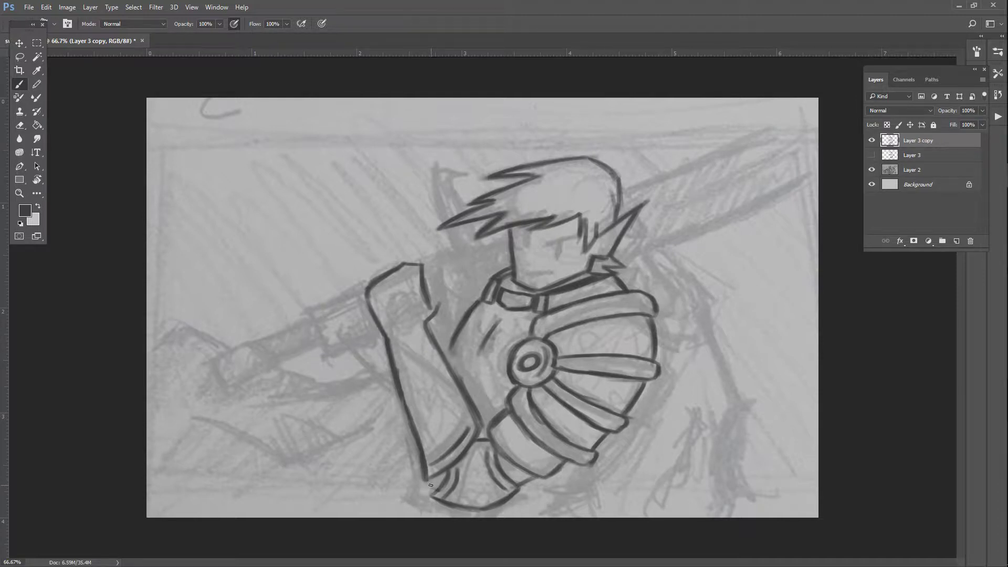
{"action": "left_click_drag", "start_coordinate": [433, 477], "coordinate": [438, 489]}
{"action": "mouse_move", "coordinate": [472, 445]}
{"action": "left_mouse_down"}
{"action": "mouse_move", "coordinate": [485, 444]}
{"action": "mouse_move", "coordinate": [488, 456]}
{"action": "mouse_move", "coordinate": [488, 445]}
{"action": "left_mouse_up"}
{"action": "left_click_drag", "start_coordinate": [465, 389], "coordinate": [475, 408]}
- Lasso the forearm and hand line art, rotate it by about 15.4 degrees and shift it toward the chest
{"action": "left_click", "coordinate": [21, 58]}
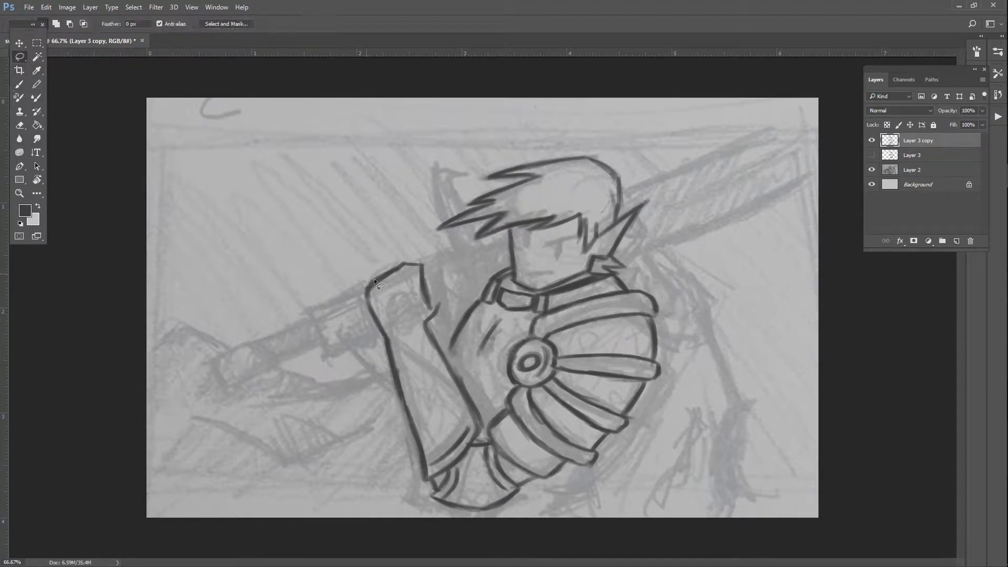
{"action": "mouse_move", "coordinate": [361, 287]}
{"action": "left_mouse_down"}
{"action": "mouse_move", "coordinate": [386, 258]}
{"action": "mouse_move", "coordinate": [419, 255]}
{"action": "left_mouse_up"}
{"action": "mouse_move", "coordinate": [428, 479]}
{"action": "left_mouse_down"}
{"action": "mouse_move", "coordinate": [400, 485]}
{"action": "mouse_move", "coordinate": [362, 401]}
{"action": "mouse_move", "coordinate": [346, 314]}
{"action": "mouse_move", "coordinate": [378, 259]}
{"action": "left_mouse_up"}
{"action": "key", "text": "ctrl+t"}
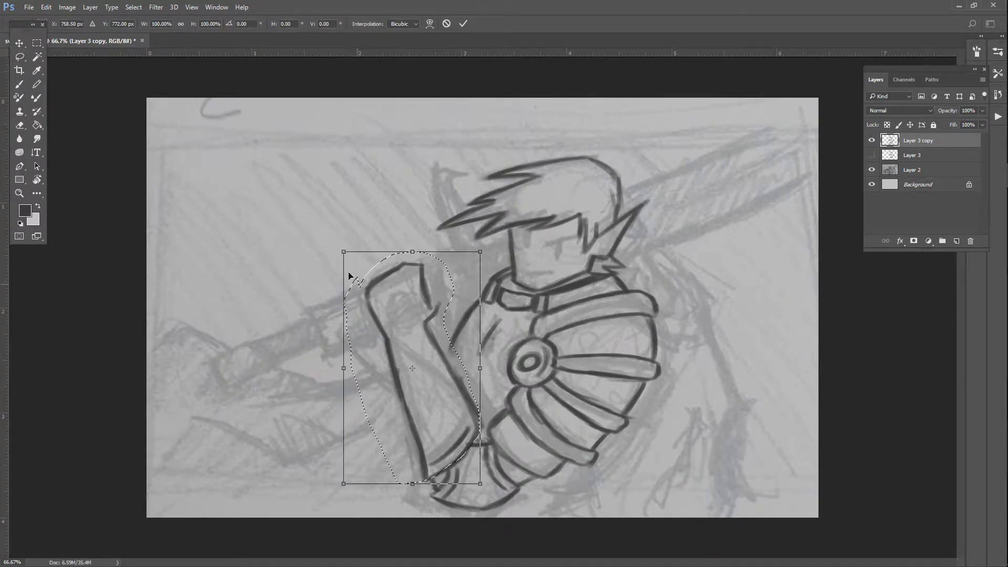
{"action": "left_click_drag", "start_coordinate": [348, 273], "coordinate": [361, 233]}
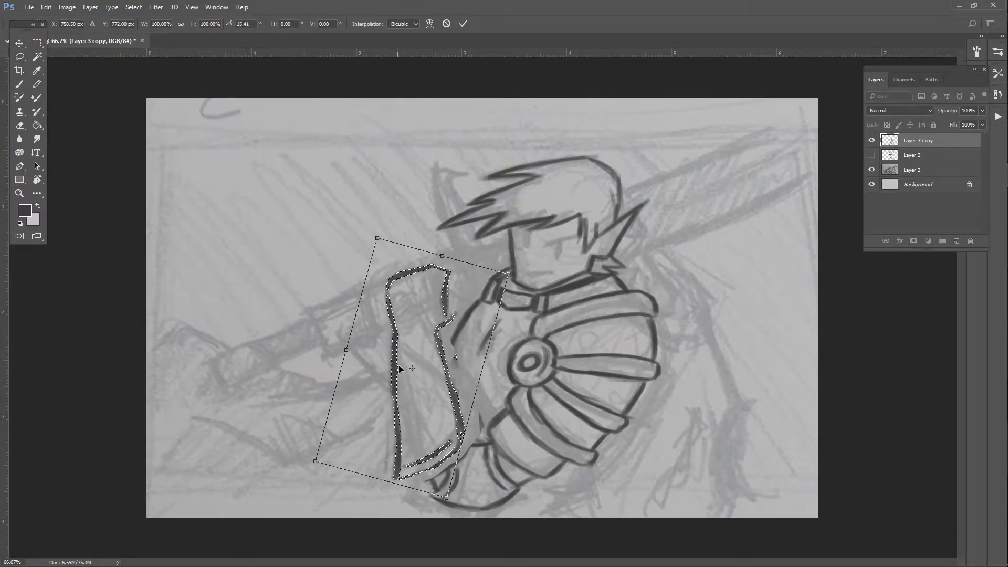
{"action": "left_click_drag", "start_coordinate": [396, 367], "coordinate": [401, 370]}
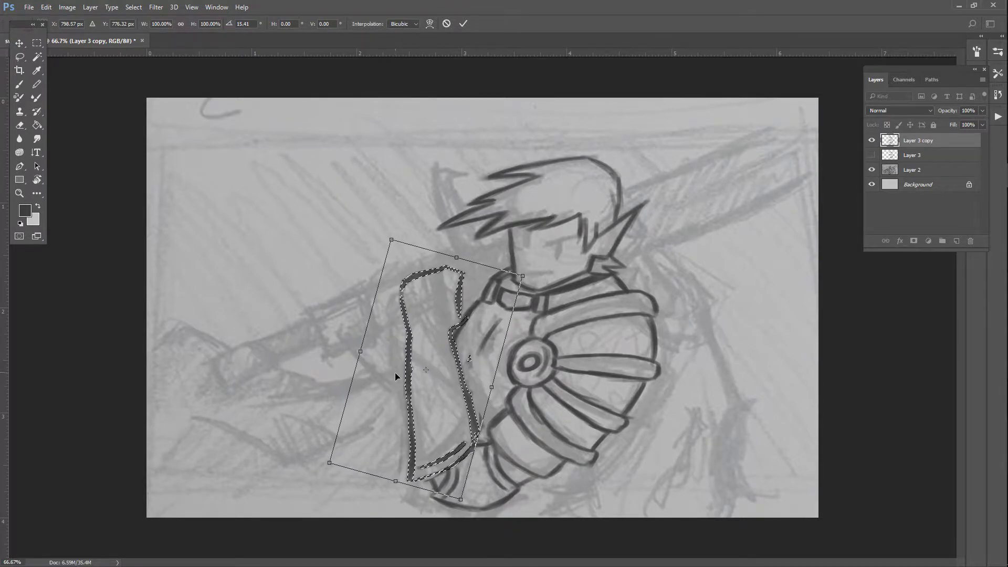
{"action": "key", "text": "Return"}
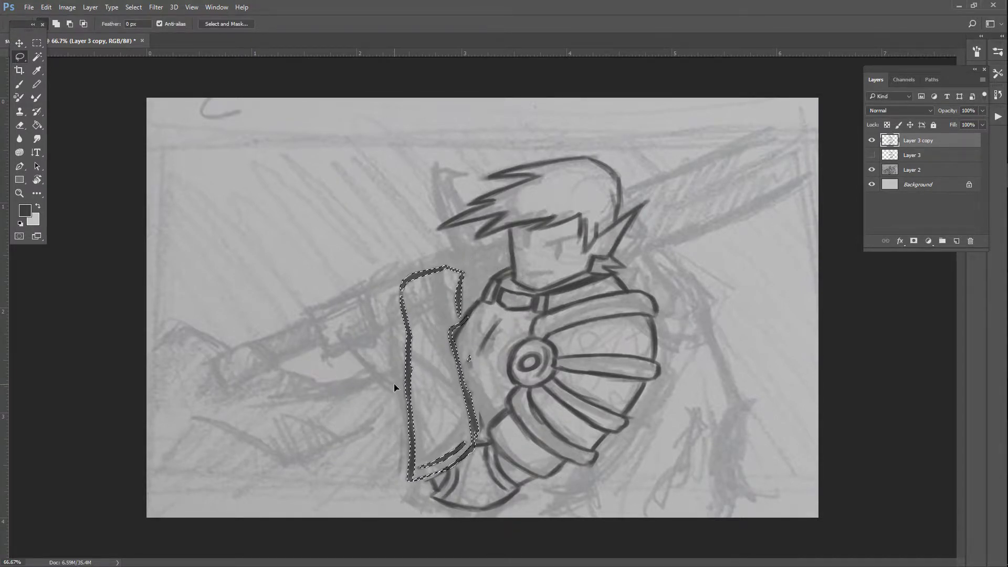
- Rotate the selected forearm by about -10.8 degrees, move it back away from the chest and deselect it
{"action": "key", "text": "ctrl+t"}
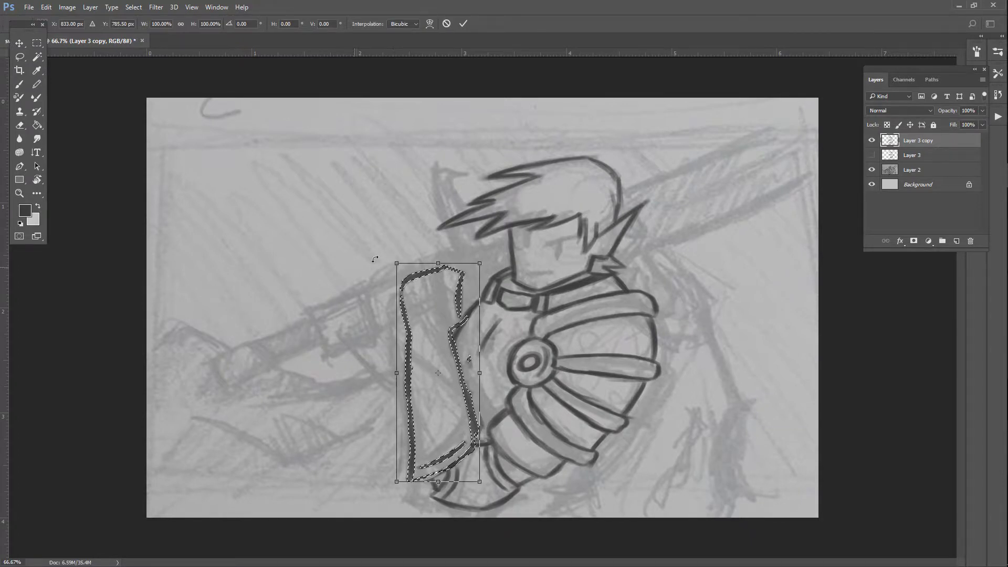
{"action": "left_click_drag", "start_coordinate": [378, 263], "coordinate": [348, 268]}
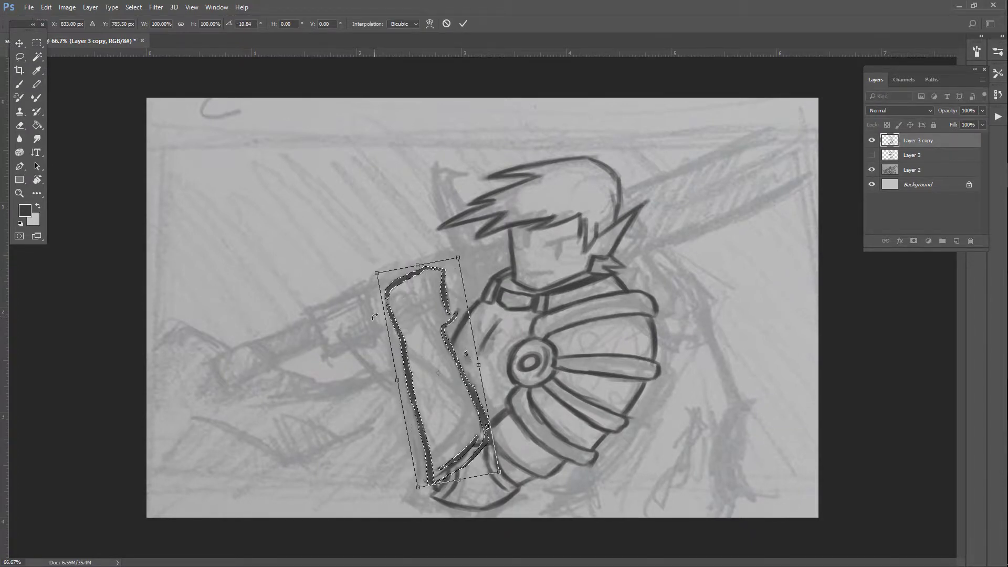
{"action": "mouse_move", "coordinate": [387, 315]}
{"action": "left_mouse_down"}
{"action": "mouse_move", "coordinate": [378, 309]}
{"action": "mouse_move", "coordinate": [377, 327]}
{"action": "left_mouse_up"}
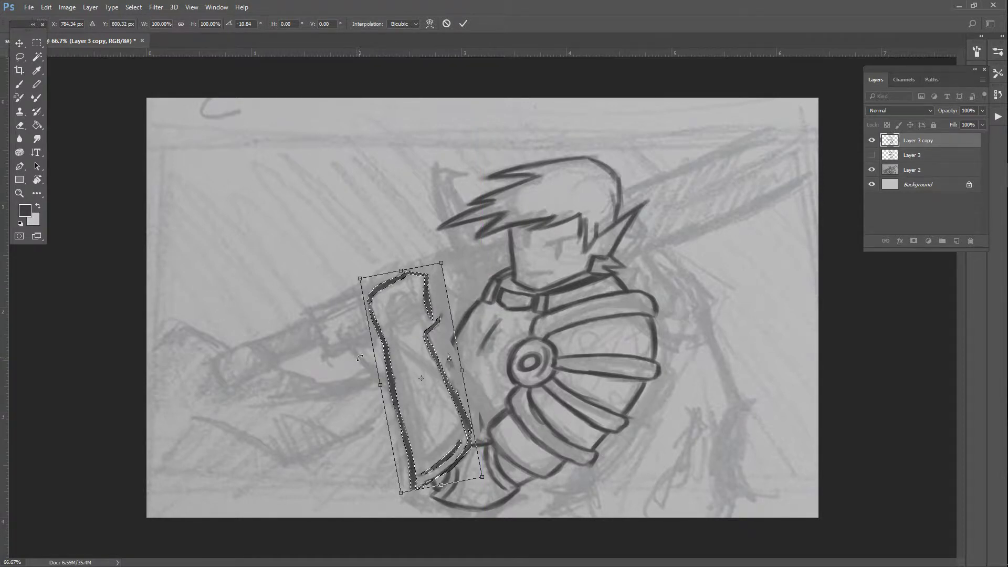
{"action": "key", "text": "Return"}
{"action": "key", "text": "l"}
{"action": "key", "text": "ctrl+d"}
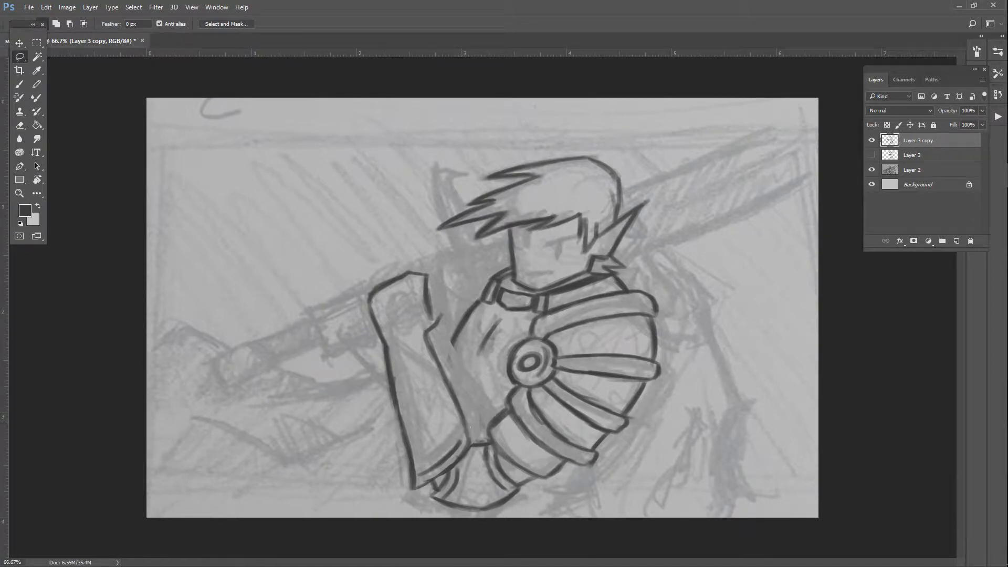
- Redraw the forearm's inner edge down to the elbow and extend the chest contour toward it
{"action": "key", "text": "b"}
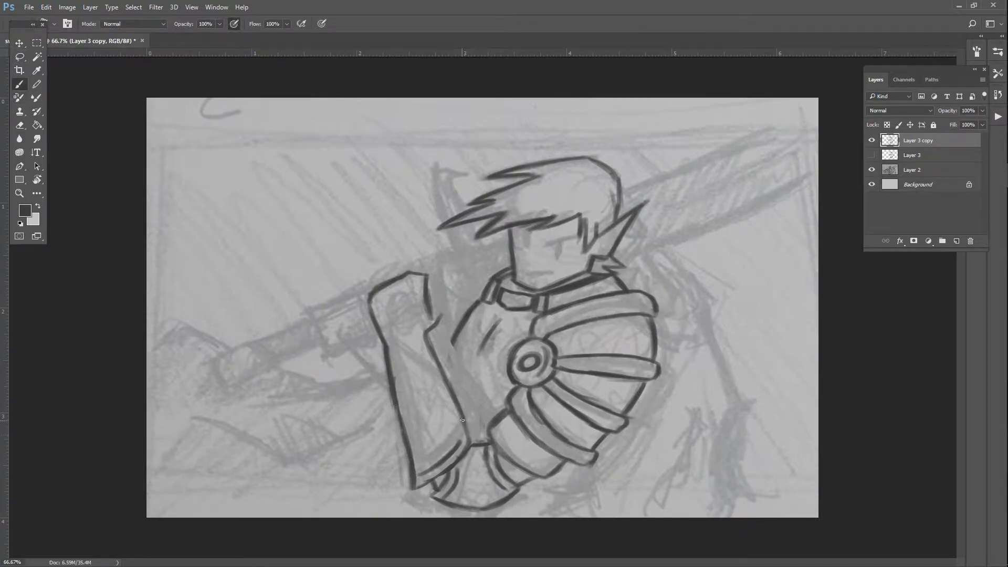
{"action": "left_click_drag", "start_coordinate": [462, 420], "coordinate": [470, 432]}
{"action": "left_click_drag", "start_coordinate": [426, 338], "coordinate": [464, 438]}
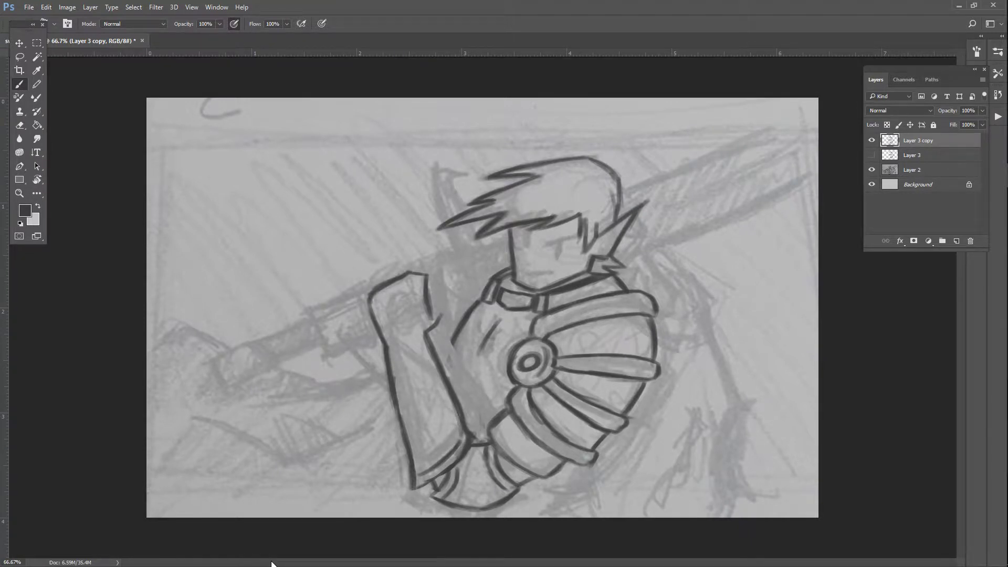
{"action": "left_click_drag", "start_coordinate": [446, 343], "coordinate": [447, 374]}
- Outline the blocky section beside the raised hand and the diagonal lines below it, and join the chest contour to the forearm
{"action": "mouse_move", "coordinate": [368, 291]}
{"action": "left_mouse_down"}
{"action": "mouse_move", "coordinate": [309, 310]}
{"action": "mouse_move", "coordinate": [361, 287]}
{"action": "left_mouse_up"}
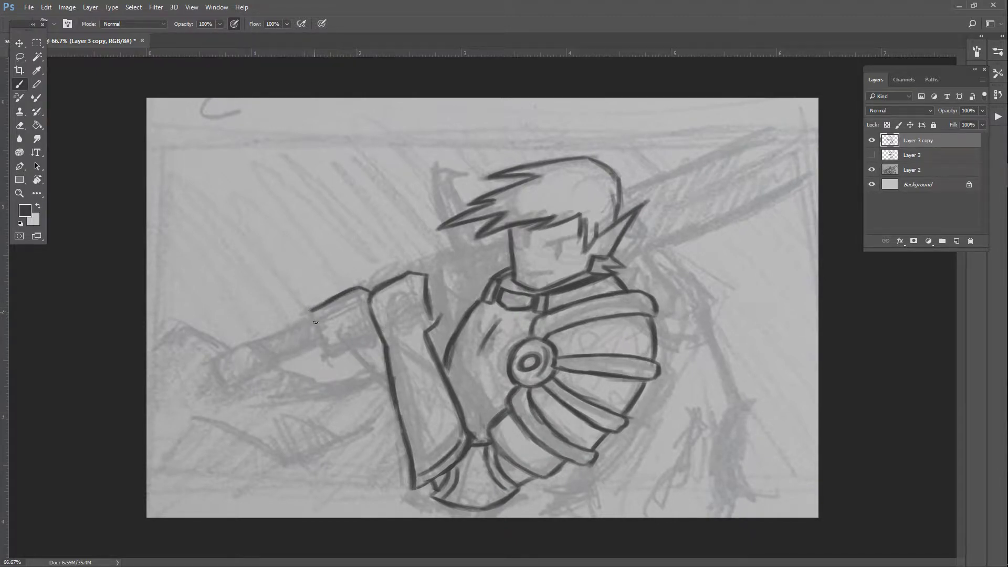
{"action": "left_click_drag", "start_coordinate": [312, 314], "coordinate": [333, 346]}
{"action": "mouse_move", "coordinate": [365, 339]}
{"action": "left_mouse_down"}
{"action": "mouse_move", "coordinate": [334, 348]}
{"action": "mouse_move", "coordinate": [376, 332]}
{"action": "left_mouse_up"}
{"action": "mouse_move", "coordinate": [379, 342]}
{"action": "left_mouse_down"}
{"action": "mouse_move", "coordinate": [357, 345]}
{"action": "mouse_move", "coordinate": [405, 339]}
{"action": "mouse_move", "coordinate": [429, 321]}
{"action": "mouse_move", "coordinate": [362, 353]}
{"action": "mouse_move", "coordinate": [348, 345]}
{"action": "mouse_move", "coordinate": [398, 402]}
{"action": "left_mouse_up"}
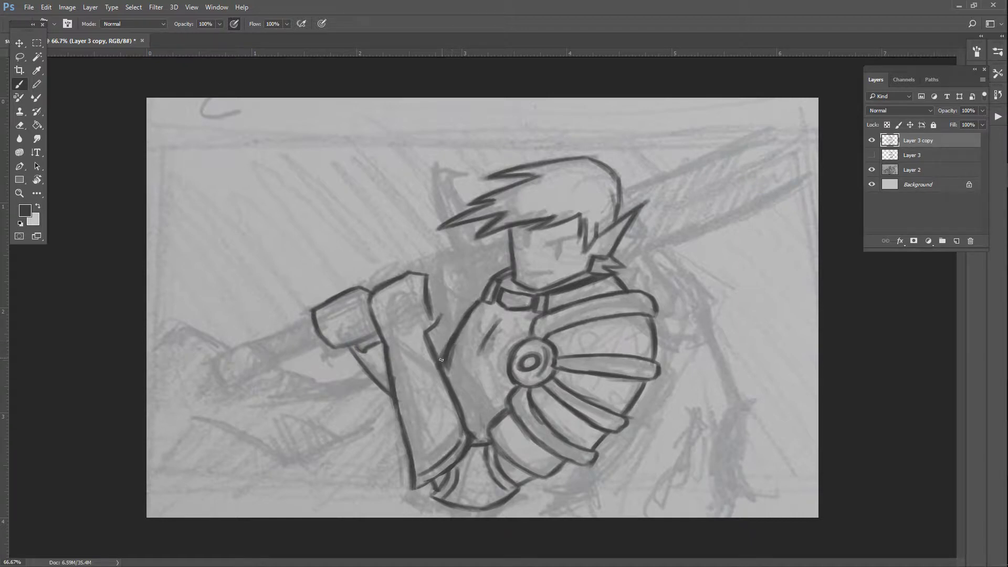
{"action": "mouse_move", "coordinate": [441, 360]}
{"action": "left_mouse_down"}
{"action": "mouse_move", "coordinate": [476, 311]}
{"action": "mouse_move", "coordinate": [441, 360]}
{"action": "left_mouse_up"}
{"action": "left_click_drag", "start_coordinate": [462, 316], "coordinate": [440, 370]}
- Duplicate the Layer 3 copy line art and hide Layer 3 copy
{"action": "key", "text": "ctrl+j"}
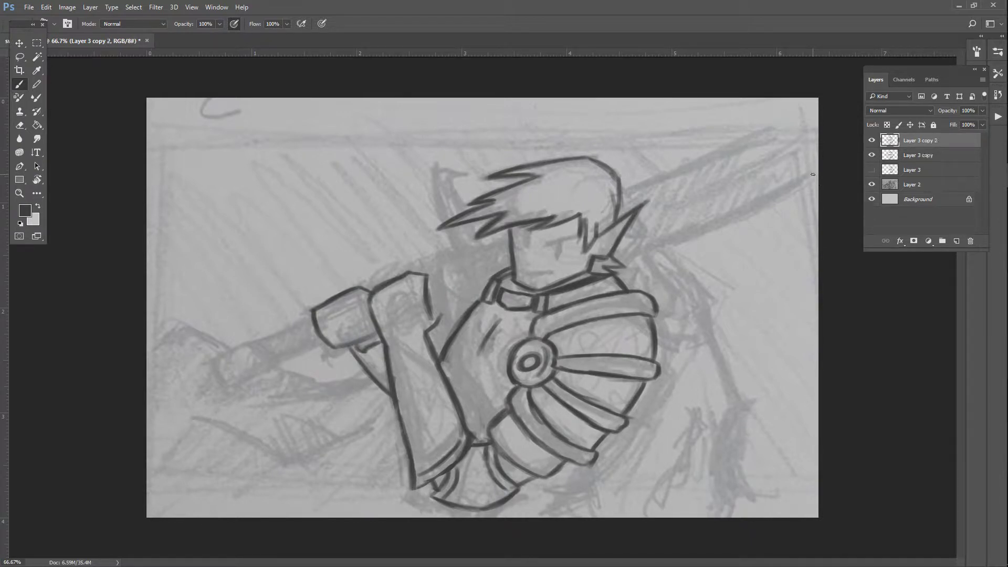
{"action": "left_click", "coordinate": [871, 155]}
- Draw both sides of the waist below the arm, running down to the canvas's lower edge
{"action": "key", "text": "ctrl+plus"}
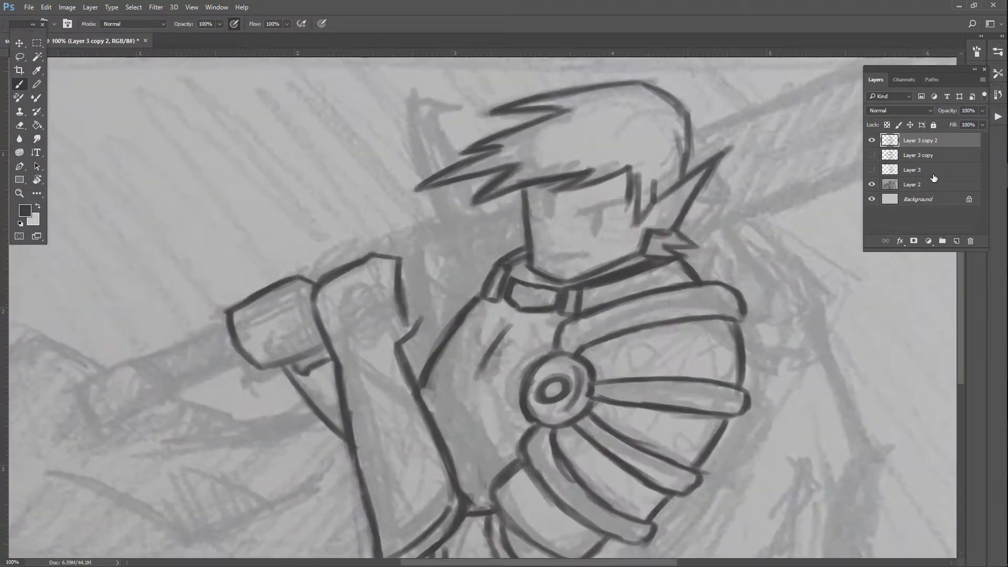
{"action": "scroll", "coordinate": [960, 373], "scroll_direction": "down", "scroll_amount": 5}
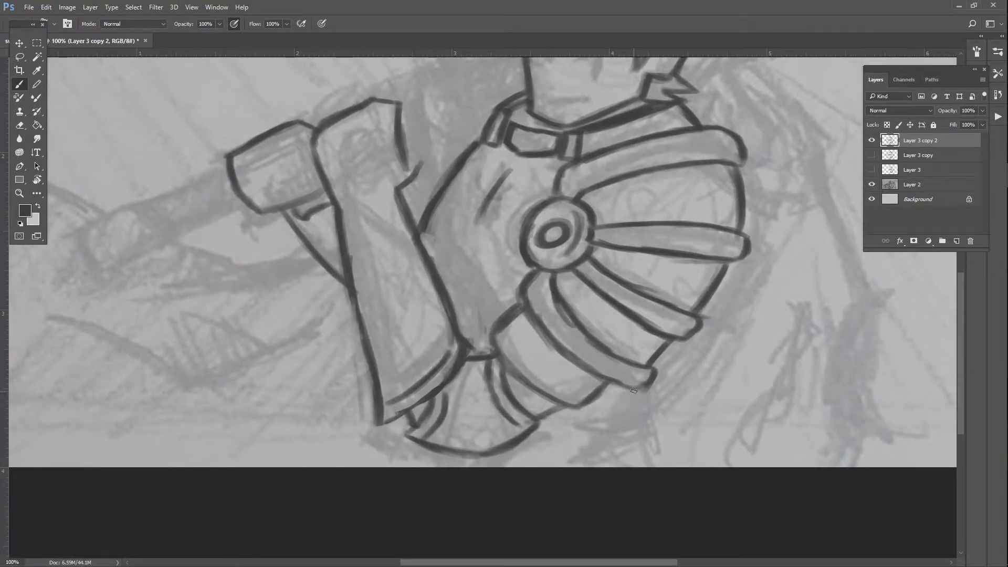
{"action": "mouse_move", "coordinate": [628, 421]}
{"action": "left_mouse_down"}
{"action": "mouse_move", "coordinate": [632, 392]}
{"action": "mouse_move", "coordinate": [625, 432]}
{"action": "left_mouse_up"}
{"action": "mouse_move", "coordinate": [631, 391]}
{"action": "left_mouse_down"}
{"action": "mouse_move", "coordinate": [634, 469]}
{"action": "mouse_move", "coordinate": [631, 387]}
{"action": "mouse_move", "coordinate": [634, 469]}
{"action": "left_mouse_up"}
{"action": "left_click_drag", "start_coordinate": [392, 424], "coordinate": [389, 478]}
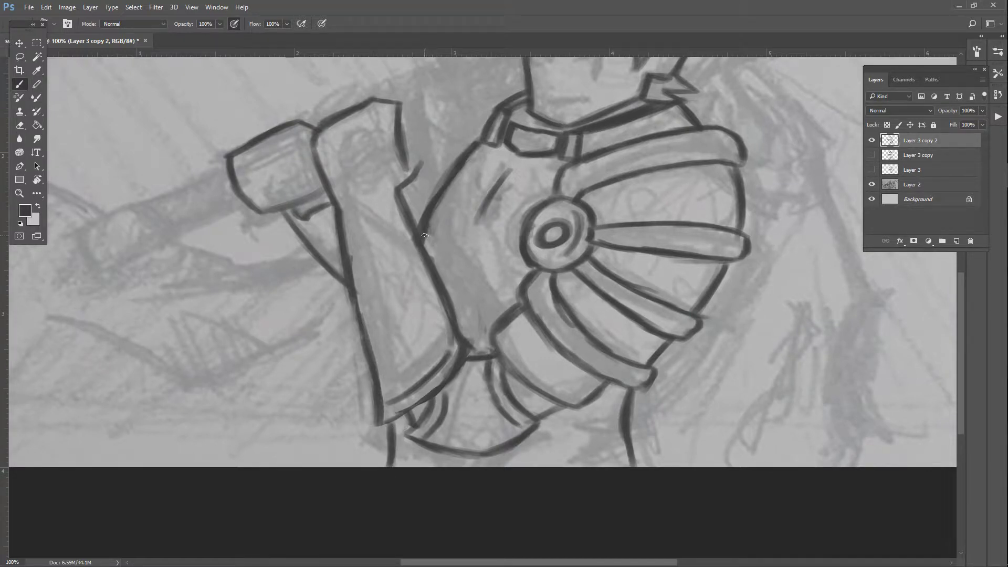
- Trace the far shoulder's outer contour from the collar to the forearm and fill it with curved armor ribs
{"action": "scroll", "coordinate": [484, 144], "scroll_direction": "up", "scroll_amount": 3}
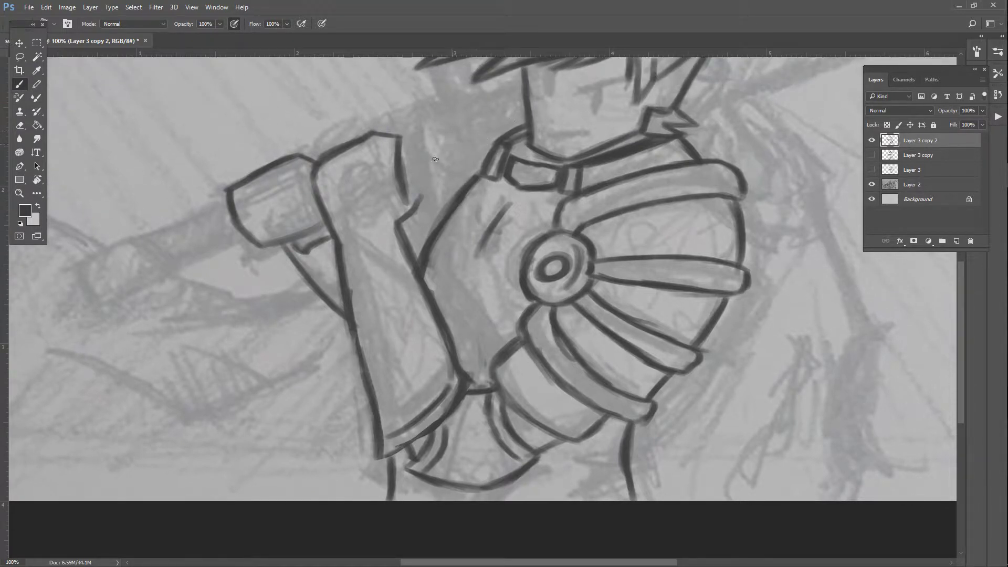
{"action": "mouse_move", "coordinate": [486, 126]}
{"action": "left_mouse_down"}
{"action": "mouse_move", "coordinate": [432, 173]}
{"action": "mouse_move", "coordinate": [458, 139]}
{"action": "mouse_move", "coordinate": [443, 155]}
{"action": "mouse_move", "coordinate": [418, 200]}
{"action": "mouse_move", "coordinate": [478, 128]}
{"action": "mouse_move", "coordinate": [441, 156]}
{"action": "mouse_move", "coordinate": [456, 142]}
{"action": "mouse_move", "coordinate": [520, 119]}
{"action": "left_mouse_up"}
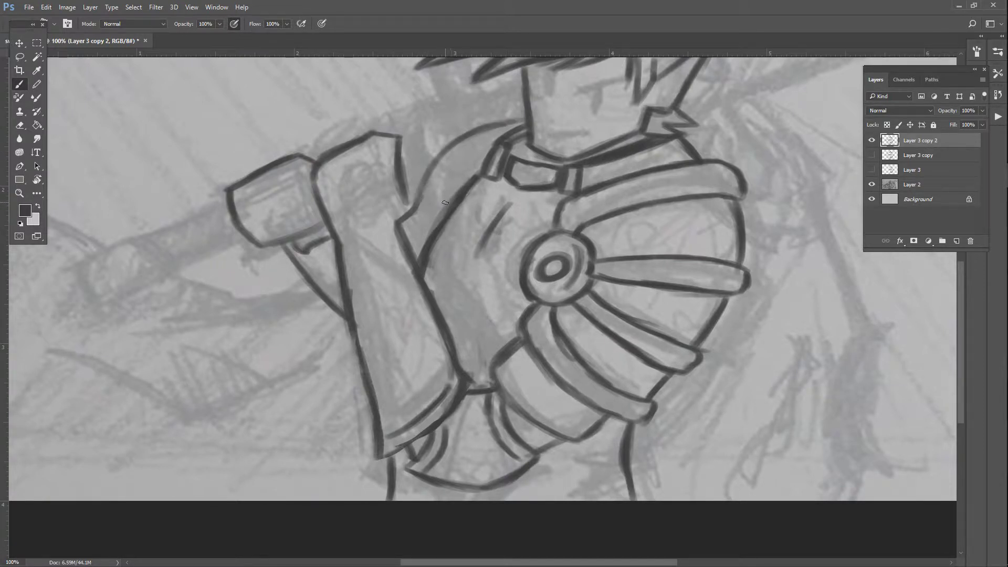
{"action": "scroll", "coordinate": [445, 202], "scroll_direction": "up", "scroll_amount": 2}
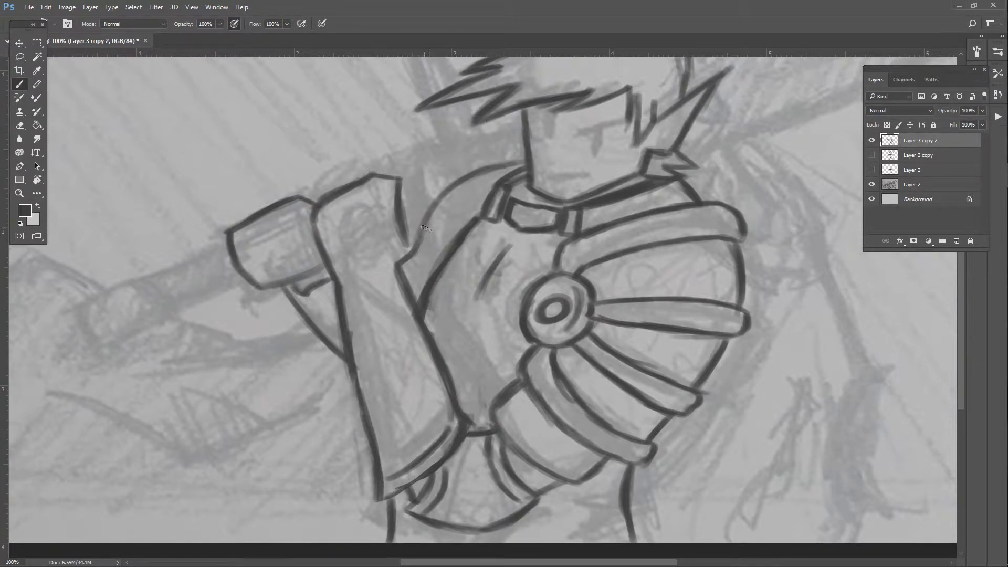
{"action": "left_click_drag", "start_coordinate": [420, 238], "coordinate": [420, 288]}
{"action": "left_click_drag", "start_coordinate": [482, 173], "coordinate": [524, 160]}
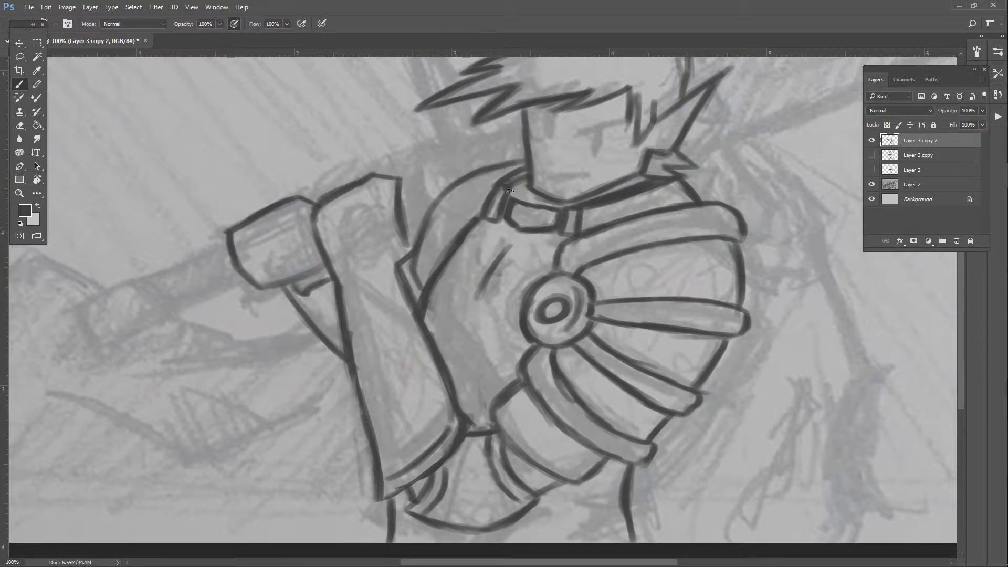
{"action": "mouse_move", "coordinate": [482, 192]}
{"action": "left_mouse_down"}
{"action": "mouse_move", "coordinate": [528, 159]}
{"action": "mouse_move", "coordinate": [489, 177]}
{"action": "mouse_move", "coordinate": [475, 217]}
{"action": "mouse_move", "coordinate": [487, 204]}
{"action": "mouse_move", "coordinate": [455, 202]}
{"action": "mouse_move", "coordinate": [460, 227]}
{"action": "mouse_move", "coordinate": [467, 176]}
{"action": "mouse_move", "coordinate": [447, 179]}
{"action": "mouse_move", "coordinate": [462, 173]}
{"action": "mouse_move", "coordinate": [436, 191]}
{"action": "mouse_move", "coordinate": [448, 239]}
{"action": "left_mouse_up"}
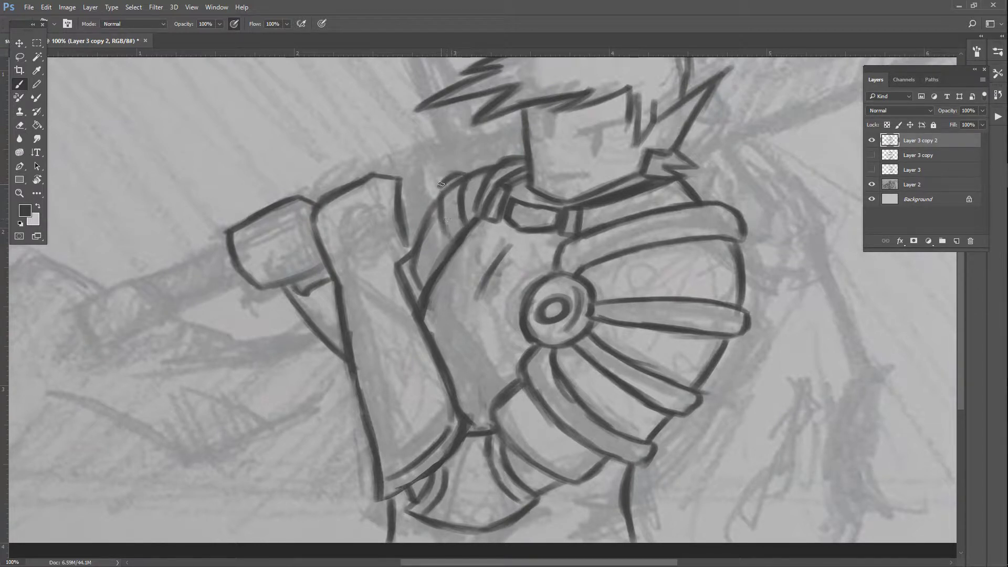
{"action": "mouse_move", "coordinate": [441, 193]}
{"action": "left_mouse_down"}
{"action": "mouse_move", "coordinate": [474, 234]}
{"action": "mouse_move", "coordinate": [432, 237]}
{"action": "mouse_move", "coordinate": [441, 241]}
{"action": "mouse_move", "coordinate": [432, 225]}
{"action": "mouse_move", "coordinate": [443, 249]}
{"action": "mouse_move", "coordinate": [428, 212]}
{"action": "mouse_move", "coordinate": [419, 219]}
{"action": "mouse_move", "coordinate": [419, 260]}
{"action": "mouse_move", "coordinate": [415, 241]}
{"action": "mouse_move", "coordinate": [434, 275]}
{"action": "mouse_move", "coordinate": [417, 235]}
{"action": "mouse_move", "coordinate": [413, 292]}
{"action": "mouse_move", "coordinate": [424, 295]}
{"action": "mouse_move", "coordinate": [402, 268]}
{"action": "mouse_move", "coordinate": [426, 279]}
{"action": "mouse_move", "coordinate": [399, 261]}
{"action": "mouse_move", "coordinate": [426, 289]}
{"action": "mouse_move", "coordinate": [490, 270]}
{"action": "mouse_move", "coordinate": [447, 290]}
{"action": "mouse_move", "coordinate": [408, 281]}
{"action": "mouse_move", "coordinate": [411, 261]}
{"action": "mouse_move", "coordinate": [432, 285]}
{"action": "left_mouse_up"}
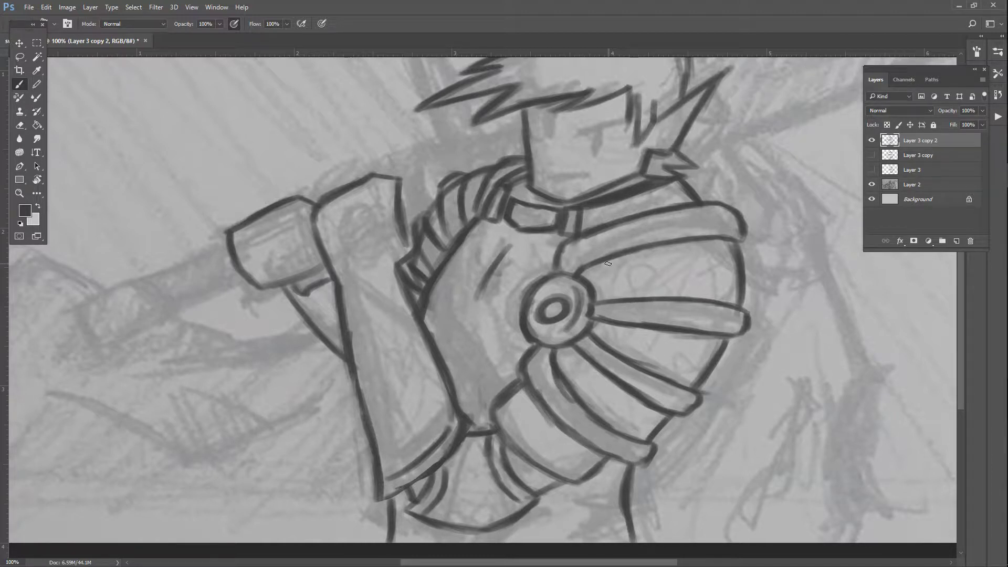
- Redraw the waist line below the lowest armor band so that it curves inward toward the canvas's lower edge
{"action": "key", "text": "h"}
{"action": "left_click_drag", "start_coordinate": [607, 263], "coordinate": [607, 263]}
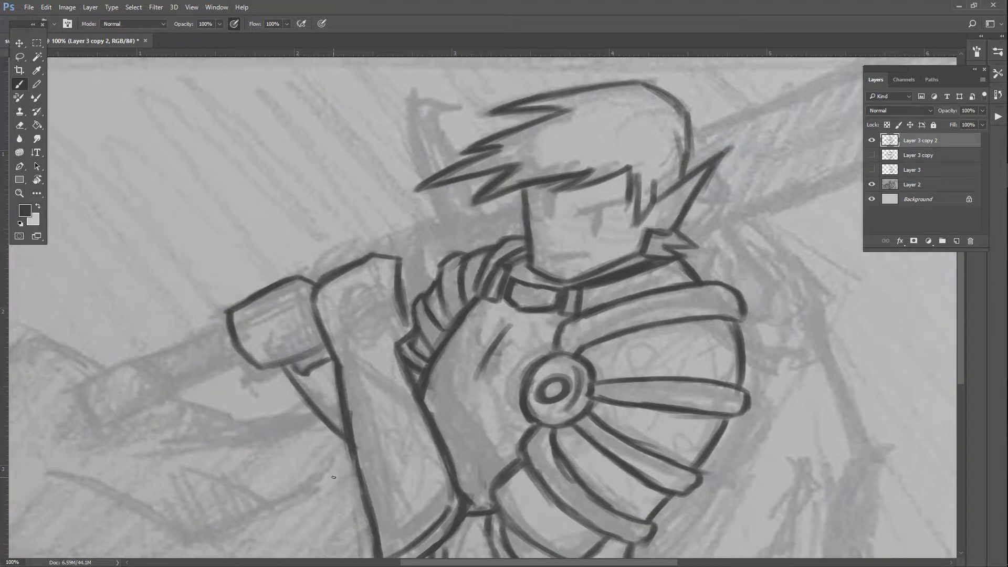
{"action": "key", "text": "ctrl+minus"}
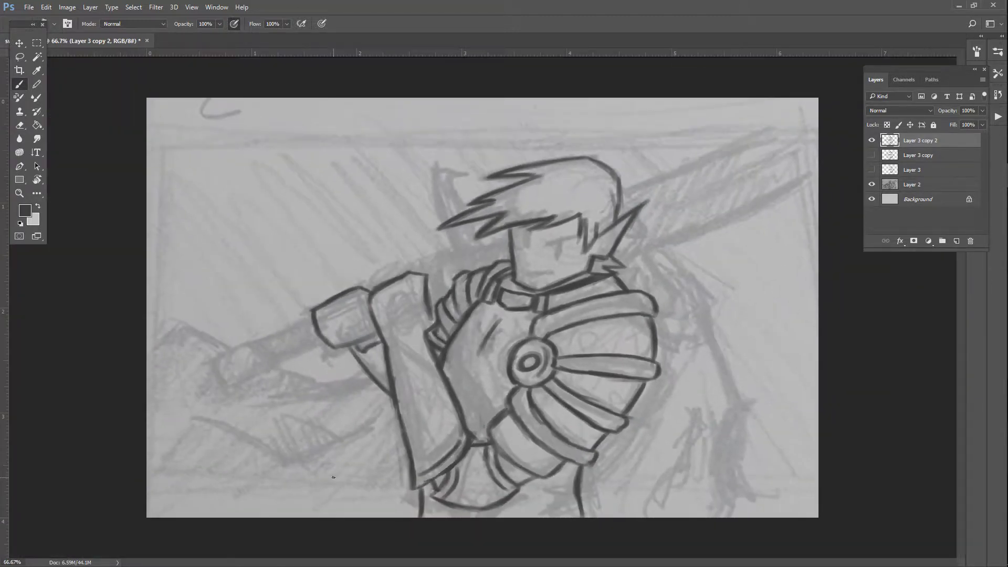
{"action": "key", "text": "ctrl+plus"}
{"action": "key", "text": "ctrl+minus"}
{"action": "mouse_move", "coordinate": [580, 469]}
{"action": "left_mouse_down"}
{"action": "mouse_move", "coordinate": [564, 497]}
{"action": "mouse_move", "coordinate": [563, 518]}
{"action": "mouse_move", "coordinate": [571, 489]}
{"action": "mouse_move", "coordinate": [568, 518]}
{"action": "left_mouse_up"}
{"action": "key", "text": "ctrl+z"}
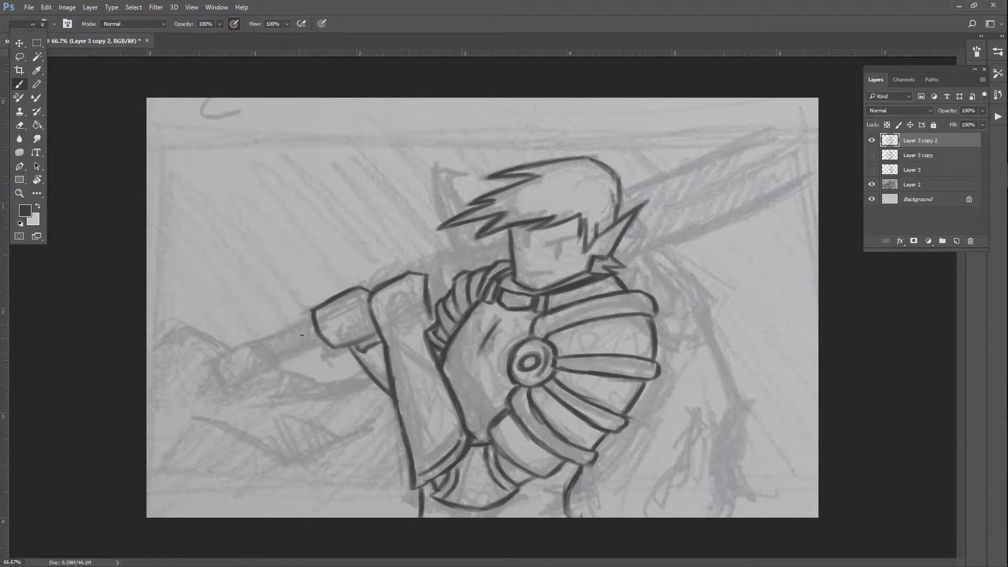
{"action": "scroll", "coordinate": [469, 258], "scroll_direction": "up", "scroll_amount": 1}
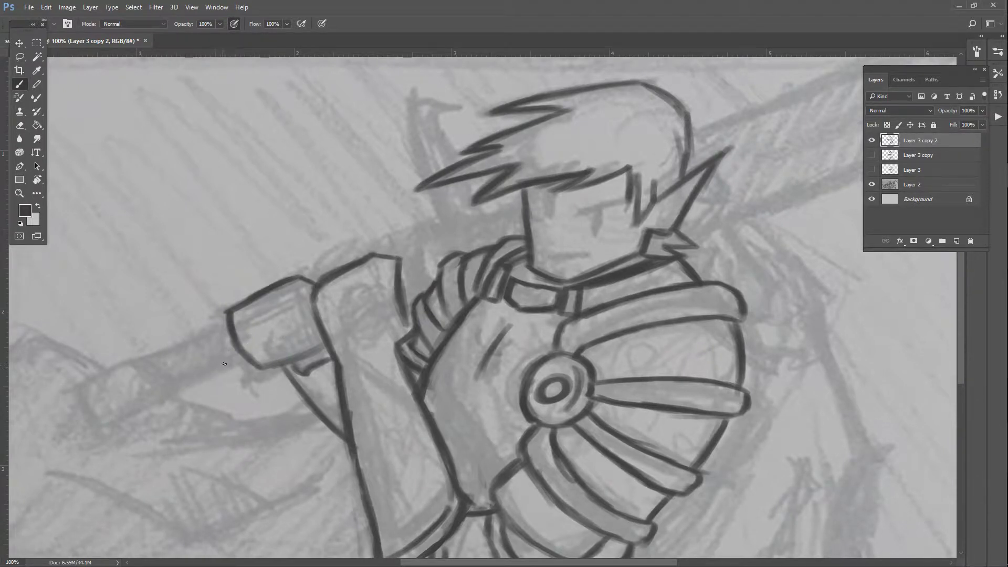
- Draw the sword grip's two parallel edges extending outward from the thick hilt section and close them with a curved end band
{"action": "left_click_drag", "start_coordinate": [247, 359], "coordinate": [158, 399]}
{"action": "left_click_drag", "start_coordinate": [224, 326], "coordinate": [137, 360]}
{"action": "left_click_drag", "start_coordinate": [199, 336], "coordinate": [135, 360]}
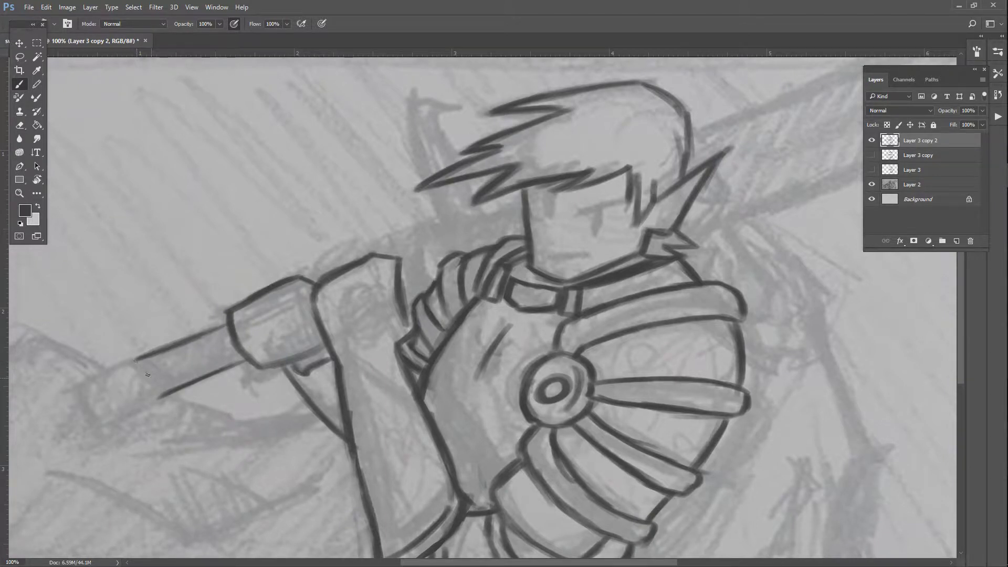
{"action": "left_click_drag", "start_coordinate": [136, 360], "coordinate": [168, 387]}
- Draw the pommel's upper and lower edges flaring out from the grip's end band into two pointed corners
{"action": "left_click_drag", "start_coordinate": [146, 368], "coordinate": [389, 368]}
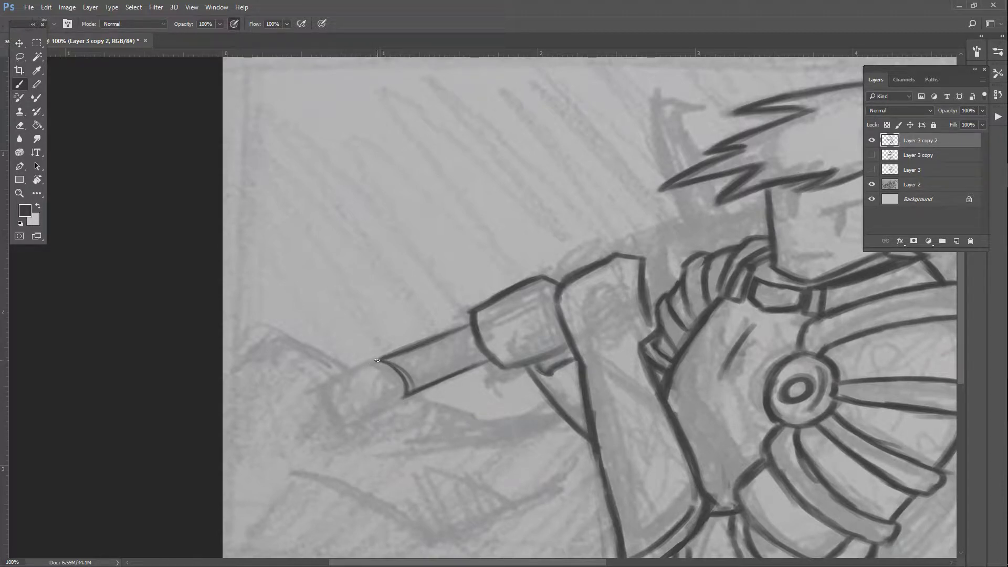
{"action": "mouse_move", "coordinate": [377, 360]}
{"action": "left_mouse_down"}
{"action": "mouse_move", "coordinate": [318, 372]}
{"action": "mouse_move", "coordinate": [386, 361]}
{"action": "mouse_move", "coordinate": [332, 371]}
{"action": "left_mouse_up"}
{"action": "left_click_drag", "start_coordinate": [407, 398], "coordinate": [379, 409]}
{"action": "left_click_drag", "start_coordinate": [441, 337], "coordinate": [399, 351]}
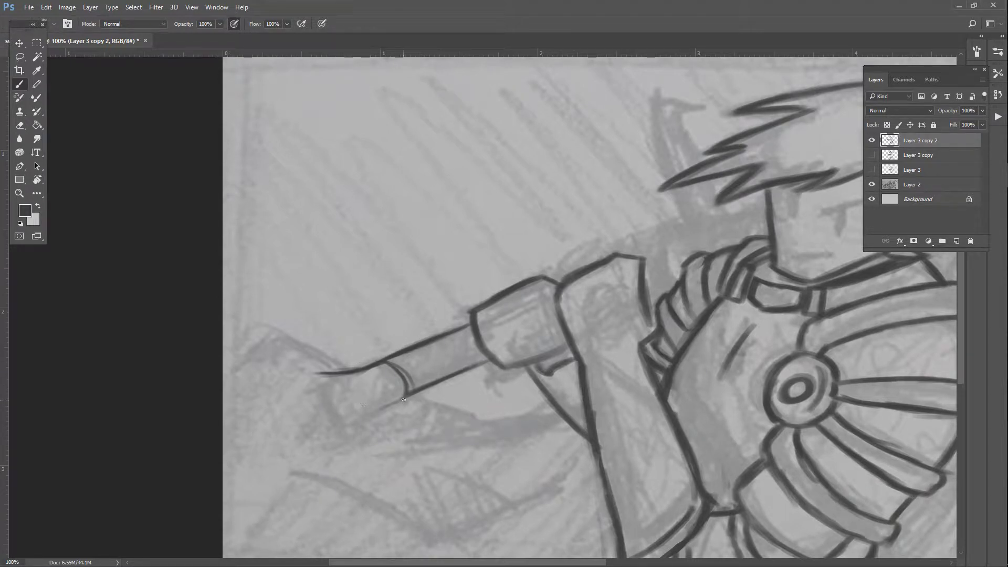
{"action": "mouse_move", "coordinate": [403, 400]}
{"action": "left_mouse_down"}
{"action": "mouse_move", "coordinate": [377, 427]}
{"action": "mouse_move", "coordinate": [384, 411]}
{"action": "mouse_move", "coordinate": [375, 434]}
{"action": "left_mouse_up"}
{"action": "left_click_drag", "start_coordinate": [362, 418], "coordinate": [372, 435]}
{"action": "left_click_drag", "start_coordinate": [319, 375], "coordinate": [347, 391]}
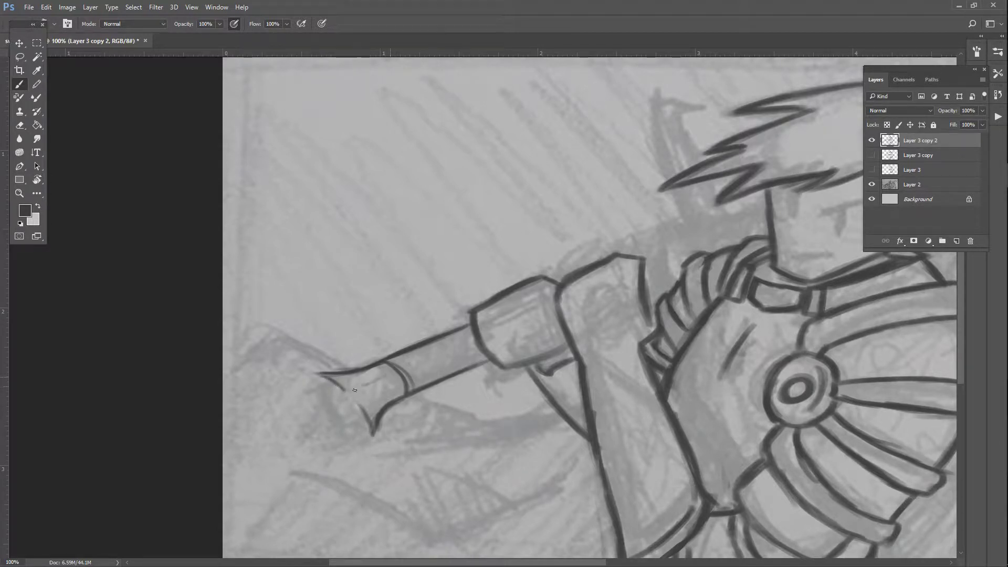
- Close the pommel's outer outline between its corners and add facet lines across its face
{"action": "left_click_drag", "start_coordinate": [390, 376], "coordinate": [302, 421]}
{"action": "left_click_drag", "start_coordinate": [367, 434], "coordinate": [303, 427]}
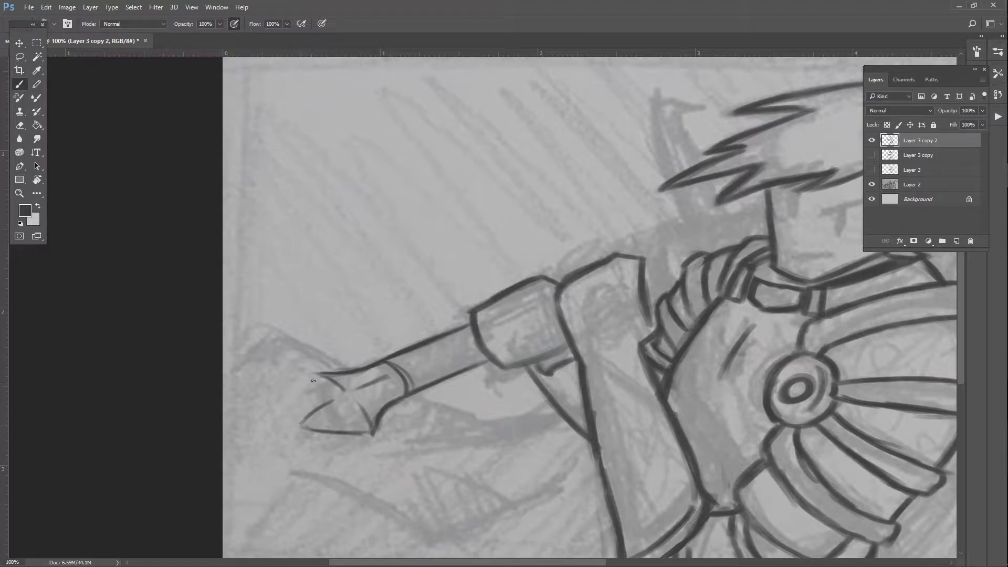
{"action": "left_click_drag", "start_coordinate": [314, 376], "coordinate": [298, 431]}
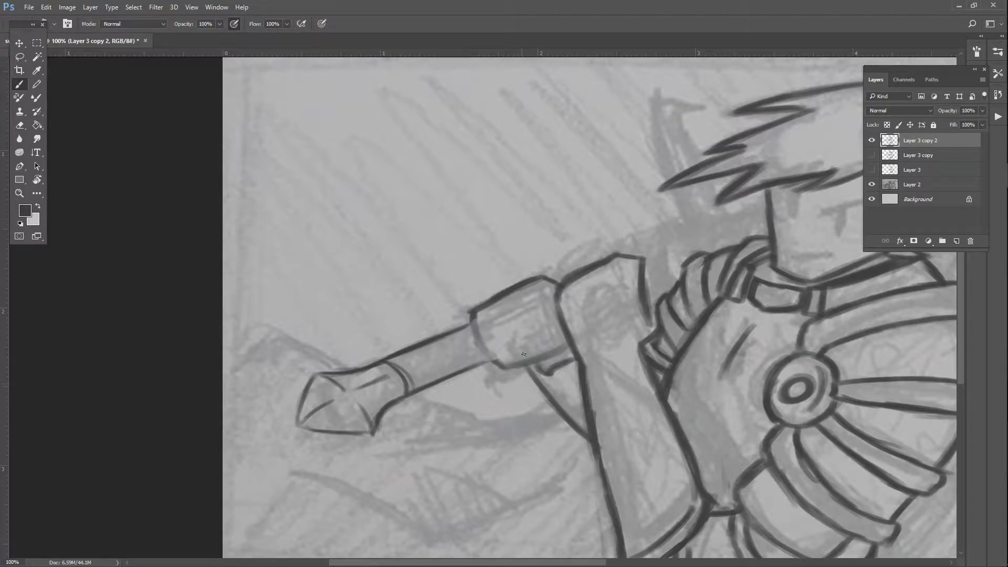
- Reshape the thick hilt section with a concave edge at the grip and a rounded edge against the hand
{"action": "mouse_move", "coordinate": [467, 313]}
{"action": "left_mouse_down"}
{"action": "mouse_move", "coordinate": [463, 325]}
{"action": "mouse_move", "coordinate": [495, 354]}
{"action": "mouse_move", "coordinate": [493, 341]}
{"action": "mouse_move", "coordinate": [512, 368]}
{"action": "mouse_move", "coordinate": [569, 346]}
{"action": "left_mouse_up"}
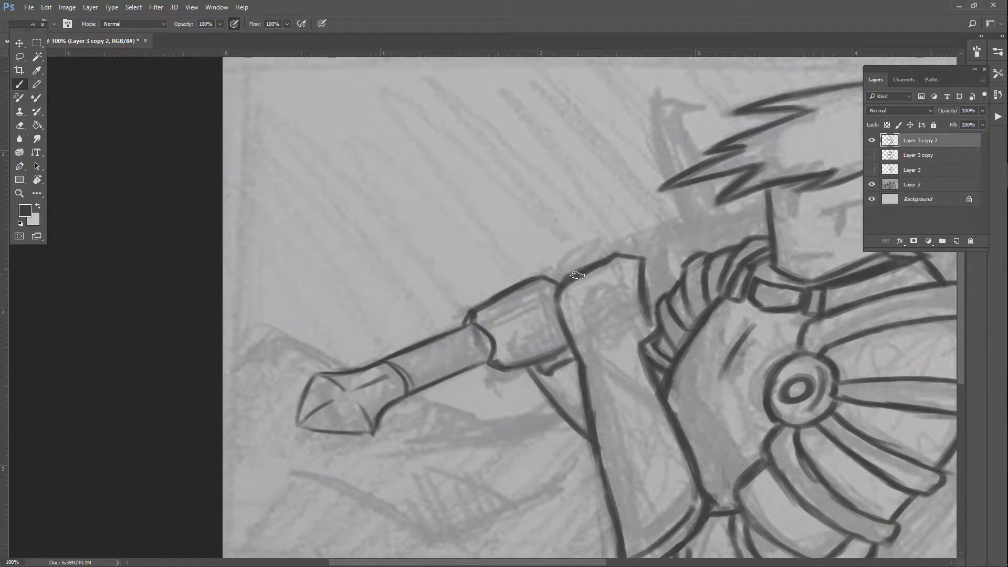
{"action": "key", "text": "ctrl+alt+z"}
{"action": "key", "text": "ctrl+alt+z"}
{"action": "key", "text": "ctrl+alt+z"}
{"action": "key", "text": "ctrl+alt+z"}
{"action": "mouse_move", "coordinate": [552, 282]}
{"action": "left_mouse_down"}
{"action": "mouse_move", "coordinate": [574, 339]}
{"action": "mouse_move", "coordinate": [556, 349]}
{"action": "mouse_move", "coordinate": [576, 331]}
{"action": "mouse_move", "coordinate": [560, 289]}
{"action": "left_mouse_up"}
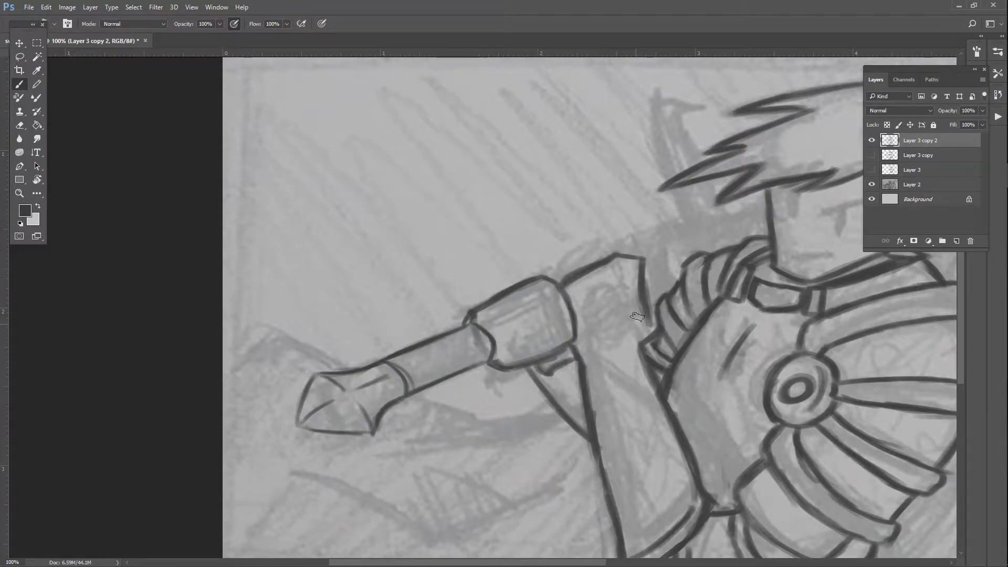
- Replace the hand's angular outline above the forearm with a rounded contour from the thick hilt section down to the wrist
{"action": "key", "text": "ctrl+alt+z"}
{"action": "key", "text": "ctrl+alt+z"}
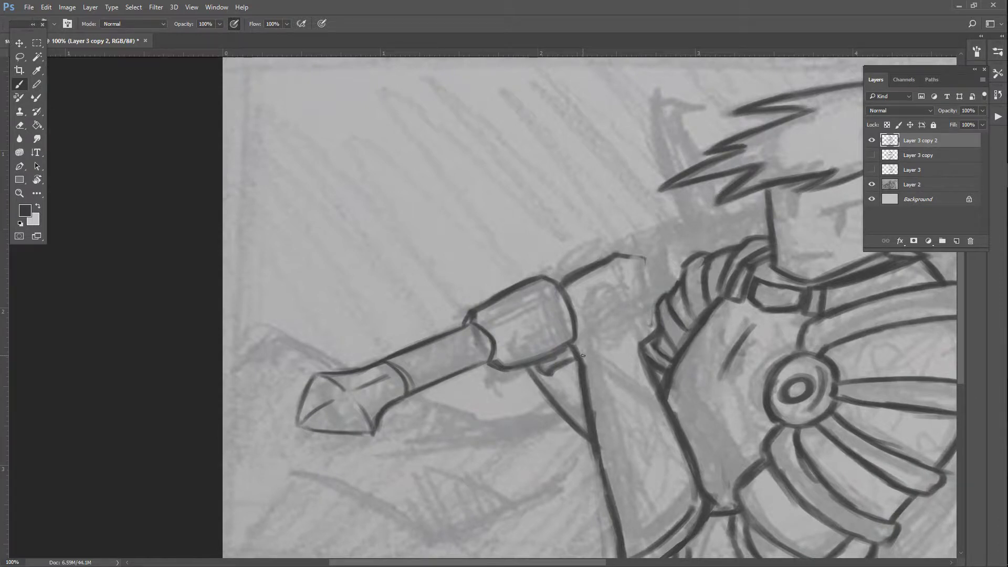
{"action": "mouse_move", "coordinate": [641, 318]}
{"action": "left_mouse_down"}
{"action": "mouse_move", "coordinate": [618, 254]}
{"action": "mouse_move", "coordinate": [636, 286]}
{"action": "mouse_move", "coordinate": [608, 256]}
{"action": "left_mouse_up"}
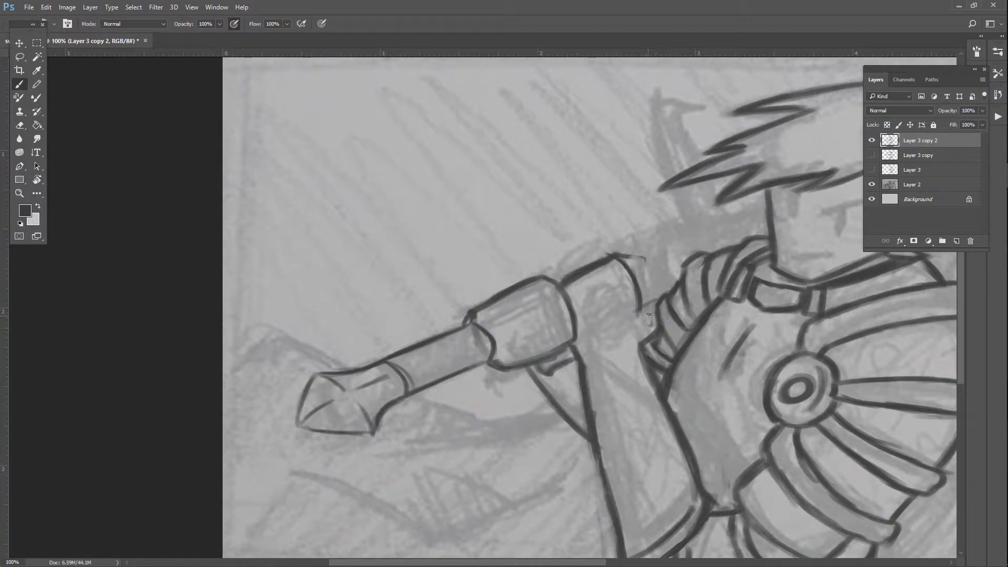
{"action": "left_click_drag", "start_coordinate": [651, 318], "coordinate": [636, 345]}
{"action": "left_click_drag", "start_coordinate": [609, 254], "coordinate": [557, 283]}
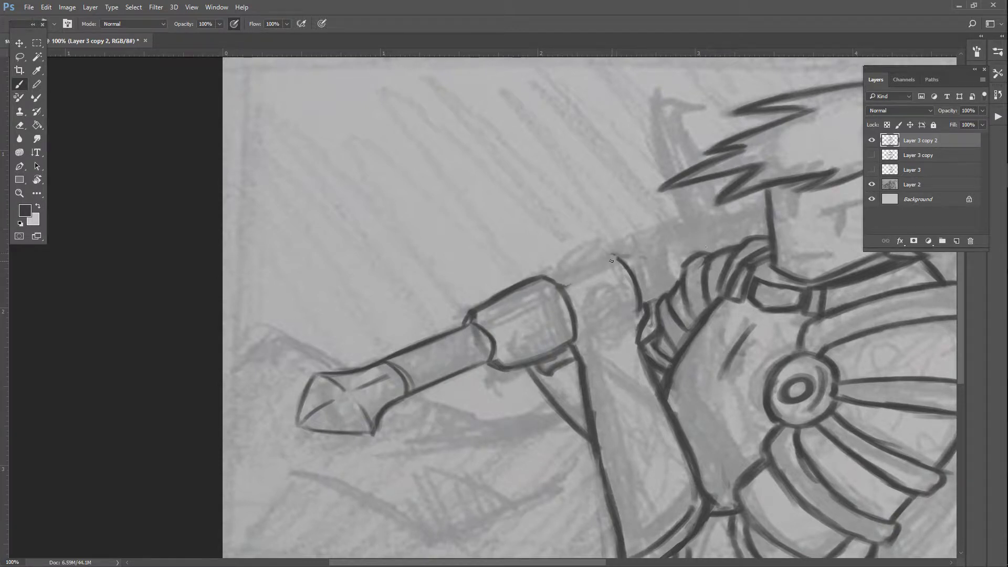
{"action": "mouse_move", "coordinate": [603, 254]}
{"action": "left_mouse_down"}
{"action": "mouse_move", "coordinate": [626, 263]}
{"action": "mouse_move", "coordinate": [617, 257]}
{"action": "left_mouse_up"}
{"action": "mouse_move", "coordinate": [546, 277]}
{"action": "left_mouse_down"}
{"action": "mouse_move", "coordinate": [587, 254]}
{"action": "mouse_move", "coordinate": [561, 264]}
{"action": "left_mouse_up"}
{"action": "left_click_drag", "start_coordinate": [568, 347], "coordinate": [579, 357]}
{"action": "key", "text": "ctrl+minus"}
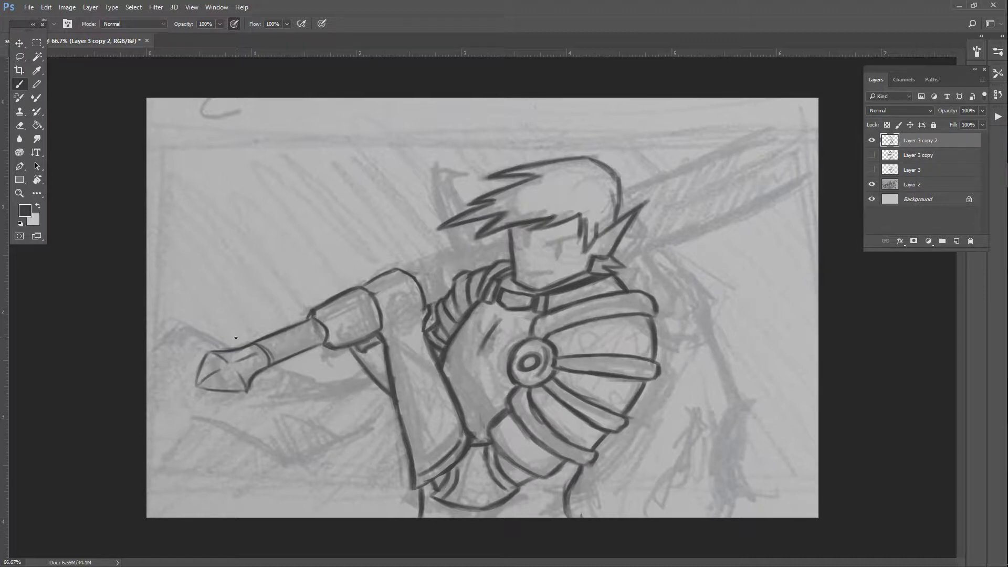
- Trace the hilt section between the hand and the face, with upper and lower edges and a rounded end
{"action": "key", "text": "ctrl+1"}
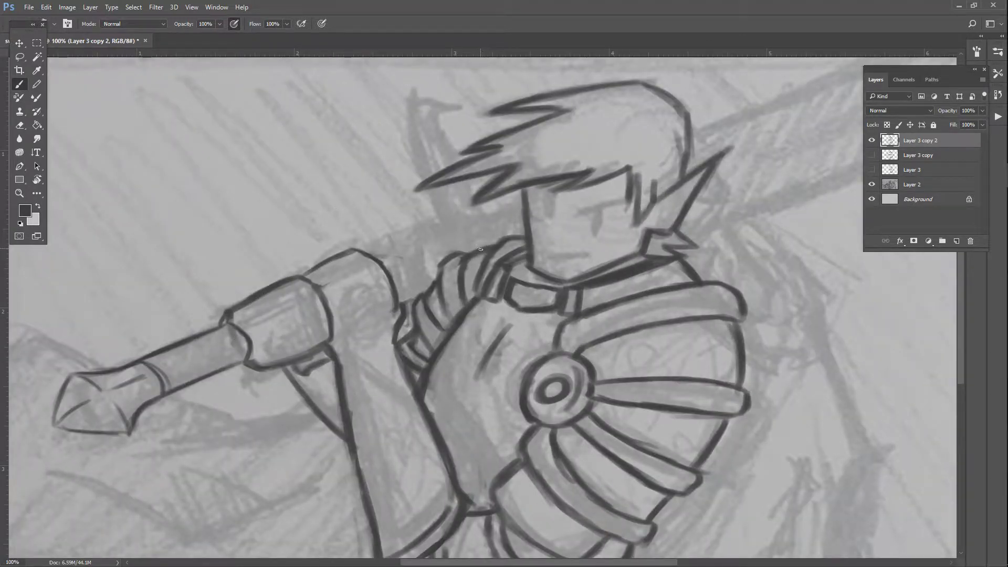
{"action": "left_click_drag", "start_coordinate": [481, 248], "coordinate": [464, 223]}
{"action": "mouse_move", "coordinate": [382, 256]}
{"action": "left_mouse_down"}
{"action": "mouse_move", "coordinate": [460, 223]}
{"action": "mouse_move", "coordinate": [399, 249]}
{"action": "left_mouse_up"}
{"action": "mouse_move", "coordinate": [450, 230]}
{"action": "left_mouse_down"}
{"action": "mouse_move", "coordinate": [381, 256]}
{"action": "mouse_move", "coordinate": [436, 269]}
{"action": "mouse_move", "coordinate": [398, 282]}
{"action": "mouse_move", "coordinate": [441, 266]}
{"action": "mouse_move", "coordinate": [398, 281]}
{"action": "left_mouse_up"}
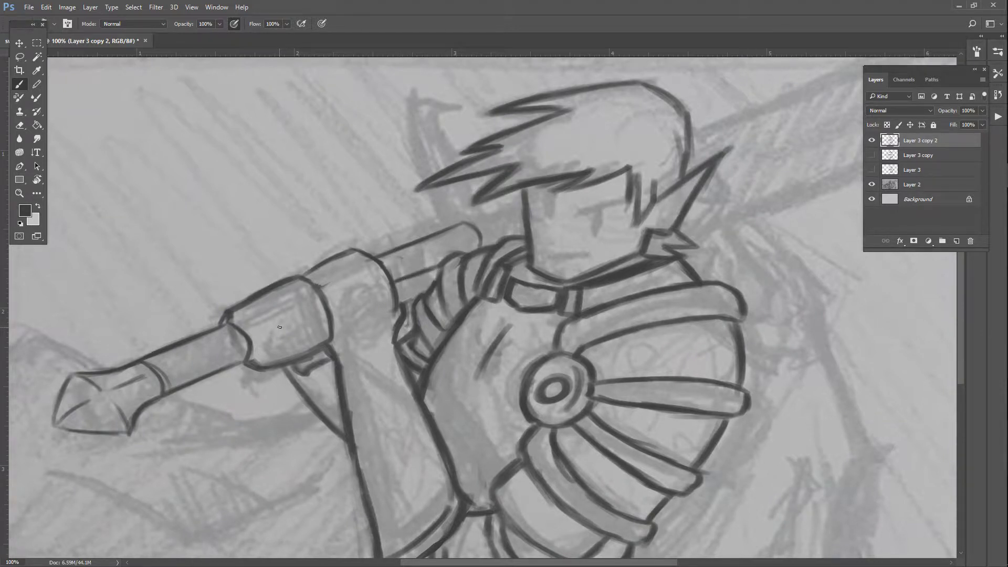
- Undo recent hilt strokes and redraw the hilt's lower edge beside the far shoulder's ribs
{"action": "key", "text": "ctrl+alt+z"}
{"action": "key", "text": "ctrl+alt+z"}
{"action": "key", "text": "ctrl+alt+z"}
{"action": "key", "text": "ctrl+alt+z"}
{"action": "key", "text": "ctrl+shift+z"}
{"action": "key", "text": "ctrl+alt+z"}
{"action": "key", "text": "ctrl+alt+z"}
{"action": "key", "text": "ctrl+alt+z"}
{"action": "key", "text": "ctrl+alt+z"}
{"action": "key", "text": "ctrl+alt+z"}
{"action": "mouse_move", "coordinate": [440, 273]}
{"action": "left_mouse_down"}
{"action": "mouse_move", "coordinate": [404, 286]}
{"action": "mouse_move", "coordinate": [428, 276]}
{"action": "left_mouse_up"}
- Outline the hooked crossguard rising behind the hair from the hilt's rounded end
{"action": "mouse_move", "coordinate": [440, 564]}
{"action": "left_mouse_down"}
{"action": "mouse_move", "coordinate": [475, 564]}
{"action": "mouse_move", "coordinate": [457, 565]}
{"action": "left_mouse_up"}
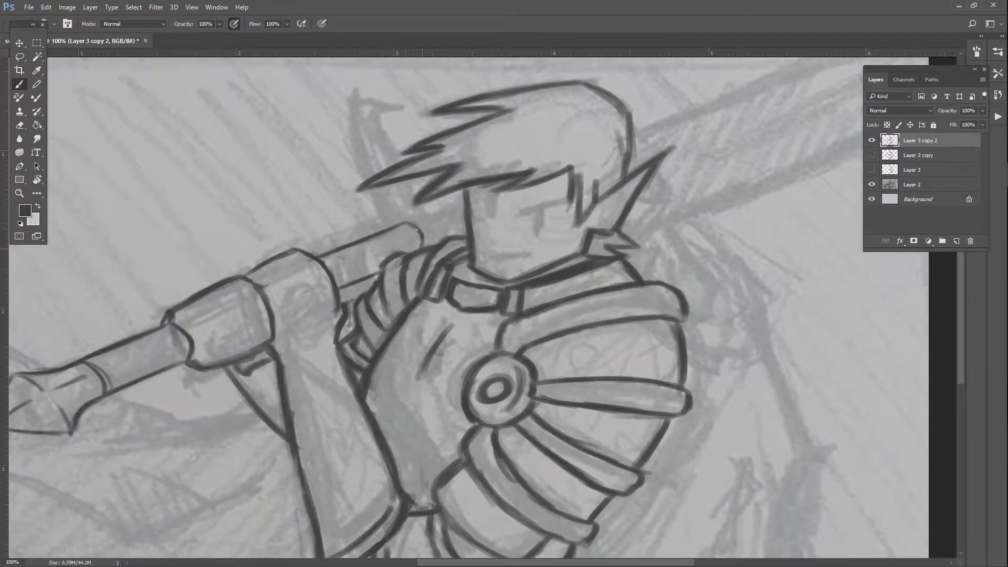
{"action": "left_click_drag", "start_coordinate": [415, 228], "coordinate": [423, 242]}
{"action": "mouse_move", "coordinate": [370, 190]}
{"action": "left_mouse_down"}
{"action": "mouse_move", "coordinate": [389, 229]}
{"action": "mouse_move", "coordinate": [355, 152]}
{"action": "left_mouse_up"}
{"action": "mouse_move", "coordinate": [345, 102]}
{"action": "left_mouse_down"}
{"action": "mouse_move", "coordinate": [369, 183]}
{"action": "mouse_move", "coordinate": [346, 106]}
{"action": "mouse_move", "coordinate": [352, 137]}
{"action": "left_mouse_up"}
{"action": "mouse_move", "coordinate": [361, 168]}
{"action": "left_mouse_down"}
{"action": "mouse_move", "coordinate": [357, 148]}
{"action": "mouse_move", "coordinate": [366, 180]}
{"action": "mouse_move", "coordinate": [362, 161]}
{"action": "left_mouse_up"}
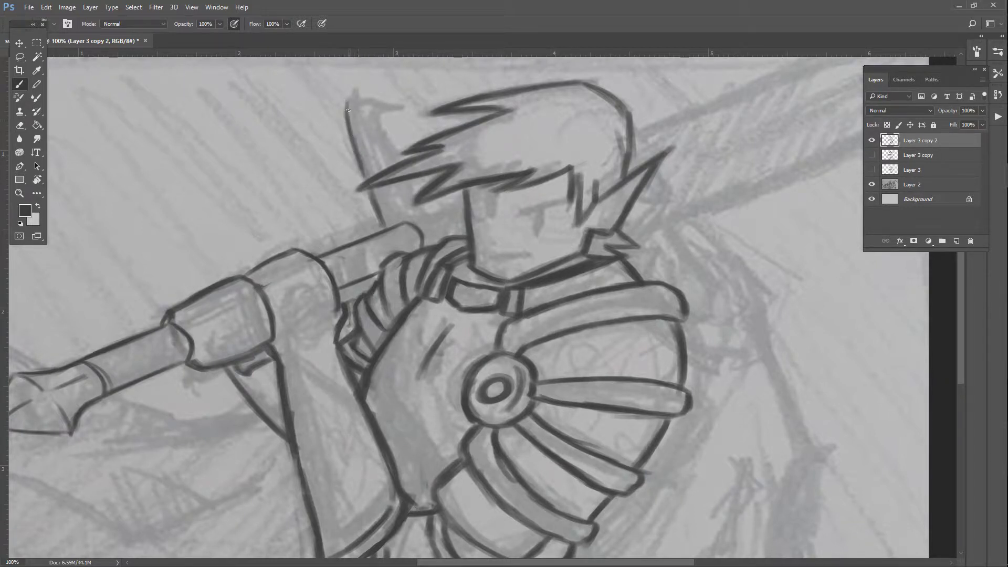
{"action": "left_click_drag", "start_coordinate": [346, 97], "coordinate": [350, 107]}
{"action": "mouse_move", "coordinate": [403, 109]}
{"action": "left_mouse_down"}
{"action": "mouse_move", "coordinate": [362, 95]}
{"action": "mouse_move", "coordinate": [384, 103]}
{"action": "mouse_move", "coordinate": [348, 104]}
{"action": "mouse_move", "coordinate": [399, 105]}
{"action": "mouse_move", "coordinate": [377, 124]}
{"action": "mouse_move", "coordinate": [399, 161]}
{"action": "left_mouse_up"}
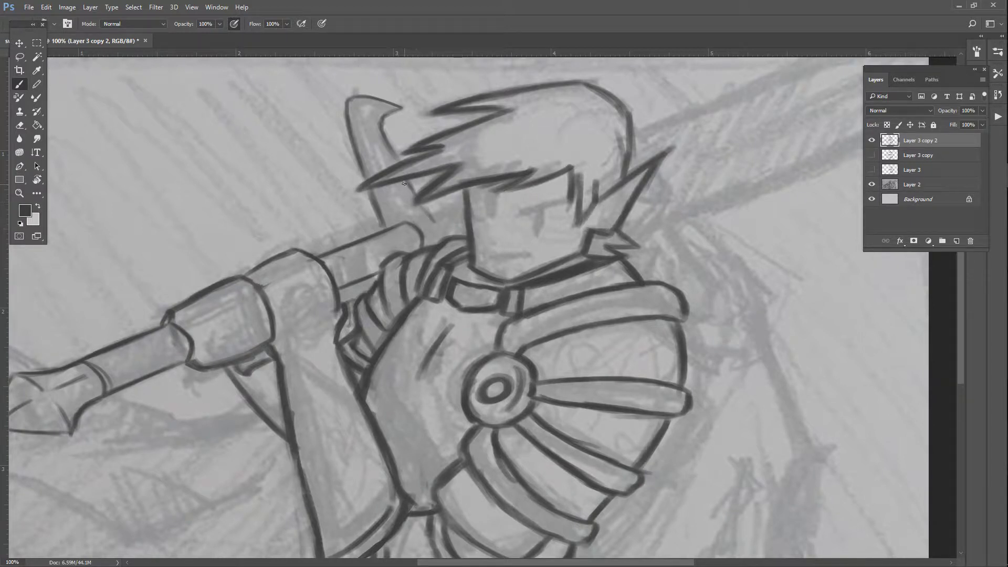
{"action": "left_click_drag", "start_coordinate": [404, 183], "coordinate": [440, 239]}
- Add inner contour lines along the crossguard and a short curved stroke between it and the face
{"action": "mouse_move", "coordinate": [366, 137]}
{"action": "left_mouse_down"}
{"action": "mouse_move", "coordinate": [360, 117]}
{"action": "mouse_move", "coordinate": [376, 160]}
{"action": "left_mouse_up"}
{"action": "left_click_drag", "start_coordinate": [363, 110], "coordinate": [379, 163]}
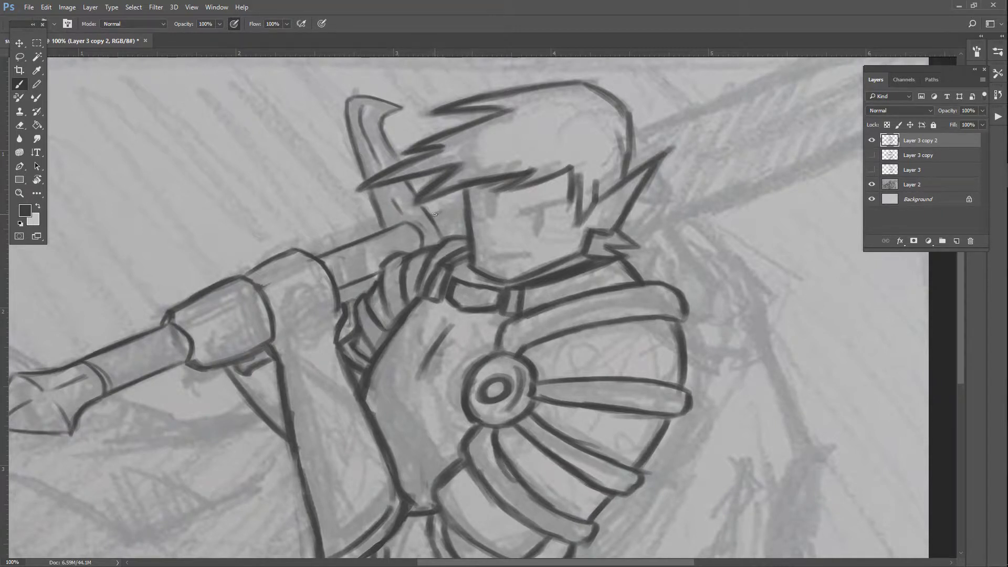
{"action": "left_click_drag", "start_coordinate": [437, 213], "coordinate": [442, 205]}
{"action": "left_click_drag", "start_coordinate": [442, 205], "coordinate": [464, 193]}
- Review the whole line art with the Layer 2 sketch temporarily hidden
{"action": "key", "text": "ctrl+minus"}
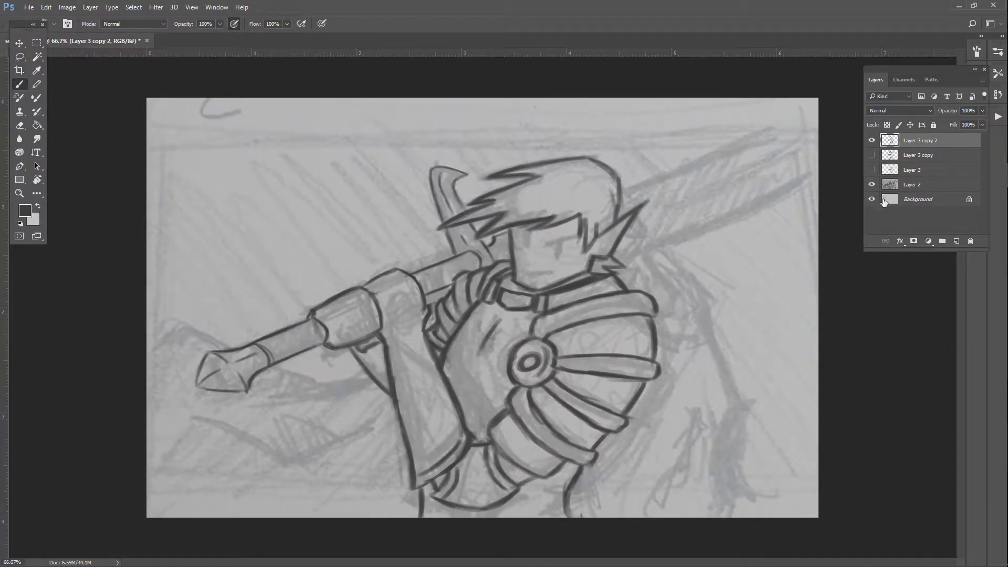
{"action": "left_click", "coordinate": [872, 185]}
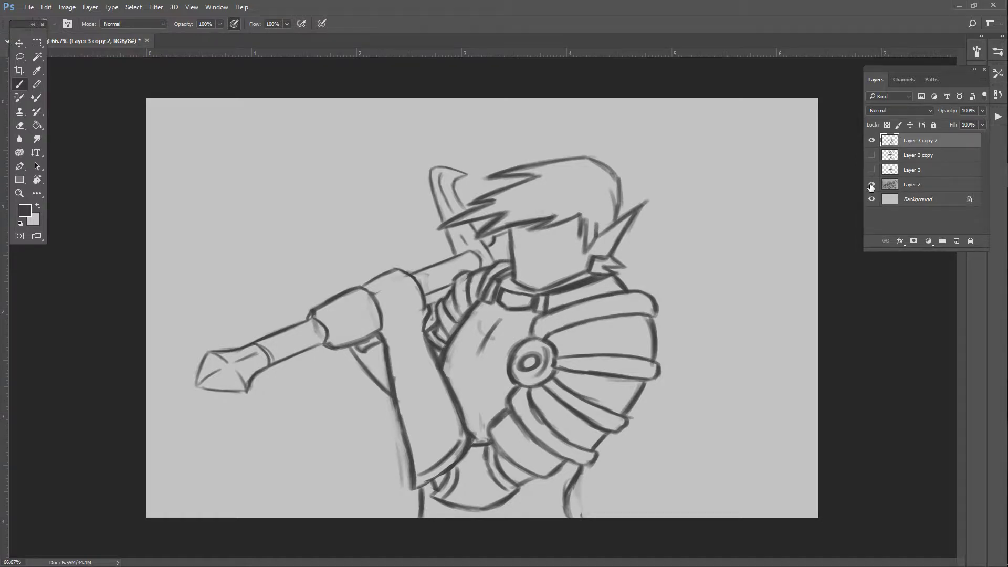
{"action": "left_click", "coordinate": [872, 185]}
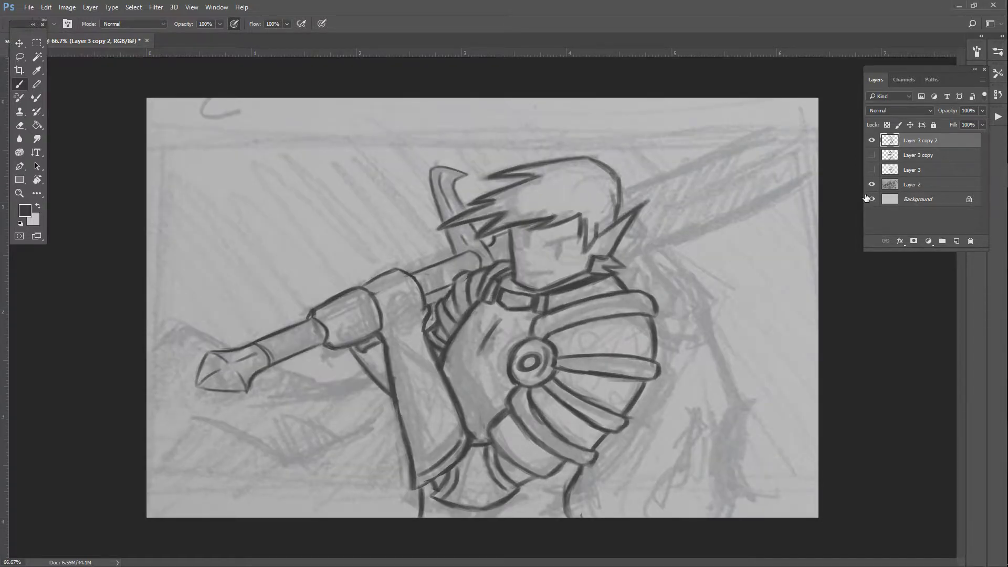
{"action": "key", "text": "ctrl+plus"}
{"action": "key", "text": "ctrl+minus"}
{"action": "key", "text": "ctrl+minus"}
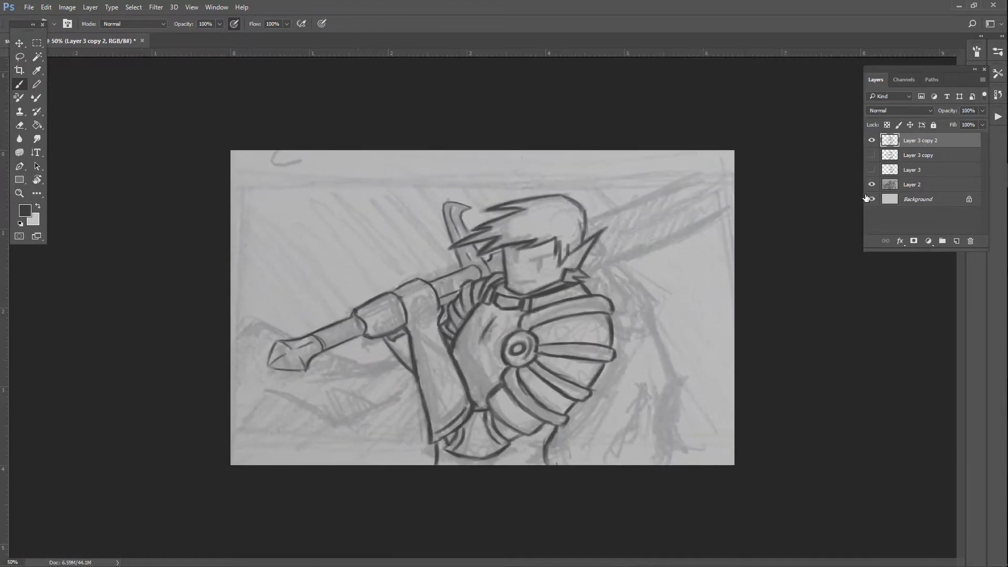
{"action": "key", "text": "ctrl+t"}
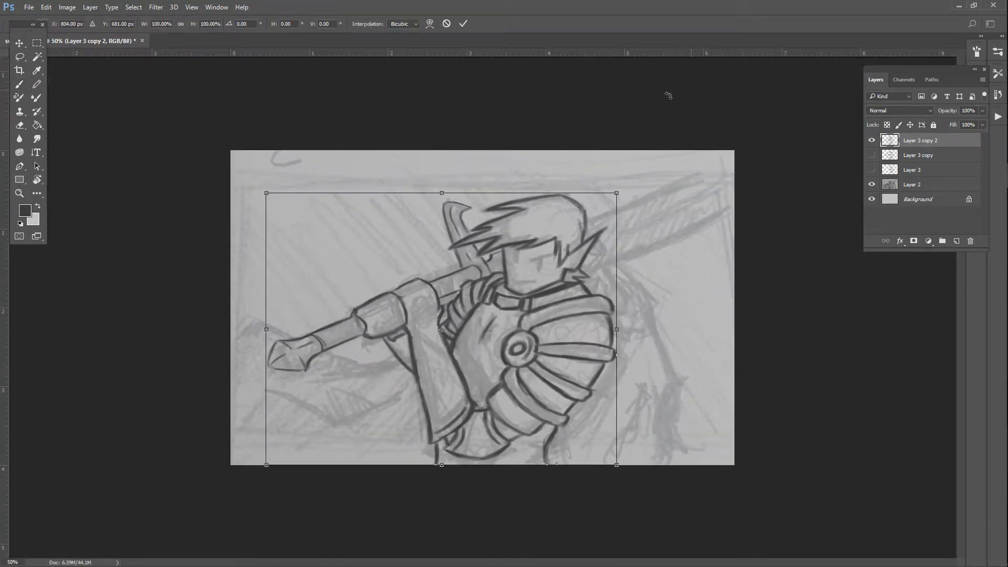
{"action": "right_click", "coordinate": [573, 266]}
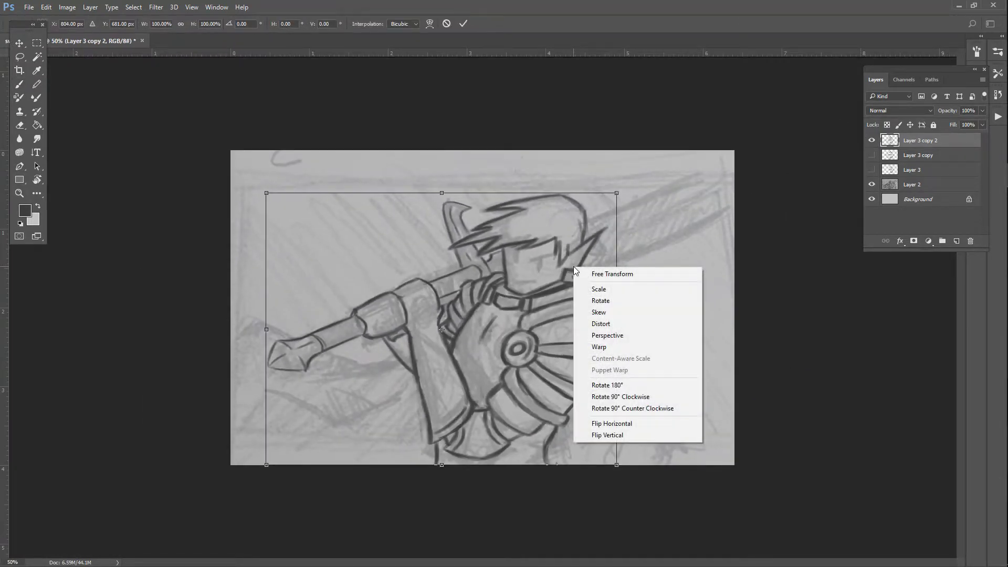
{"action": "left_click", "coordinate": [620, 439]}
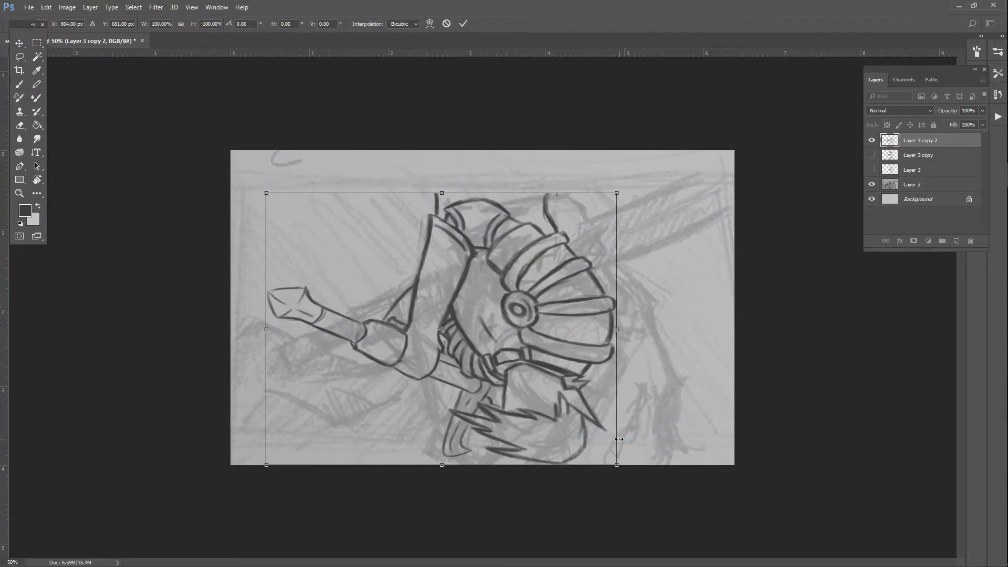
{"action": "key", "text": "ctrl+z"}
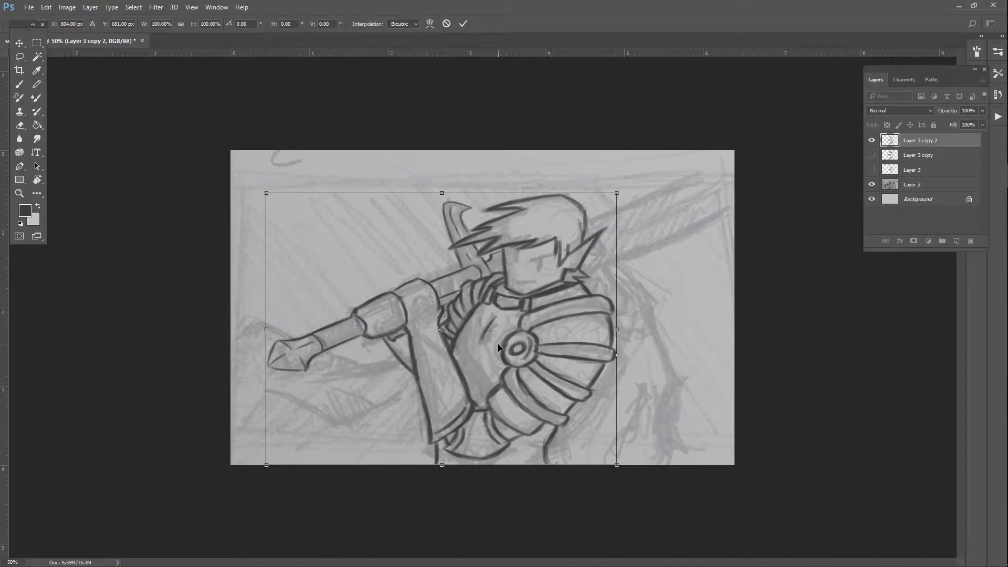
- Check the line art flipped horizontally with the Layer 2 sketch hidden, and restore its original orientation and the sketch
{"action": "right_click", "coordinate": [510, 357]}
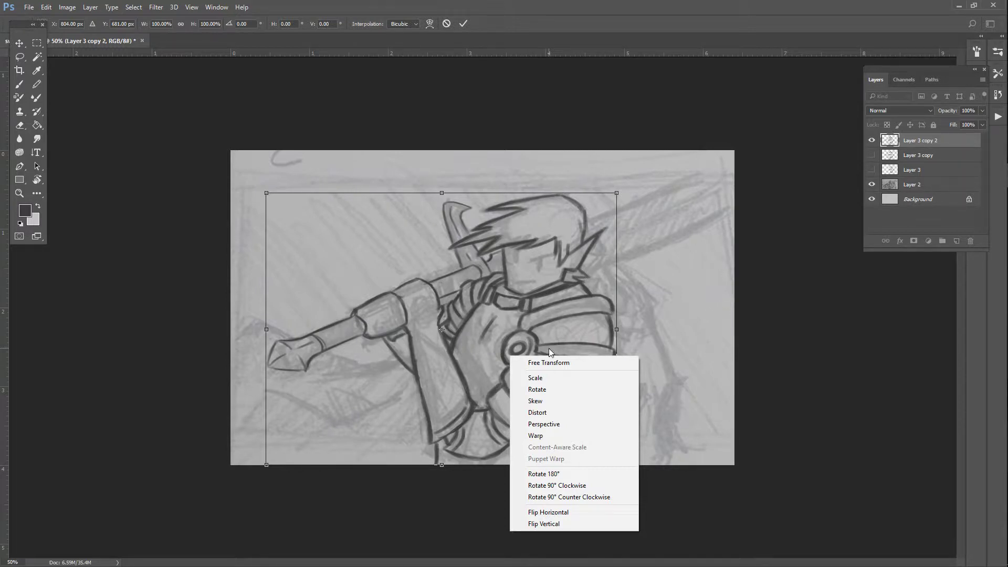
{"action": "left_click", "coordinate": [553, 516]}
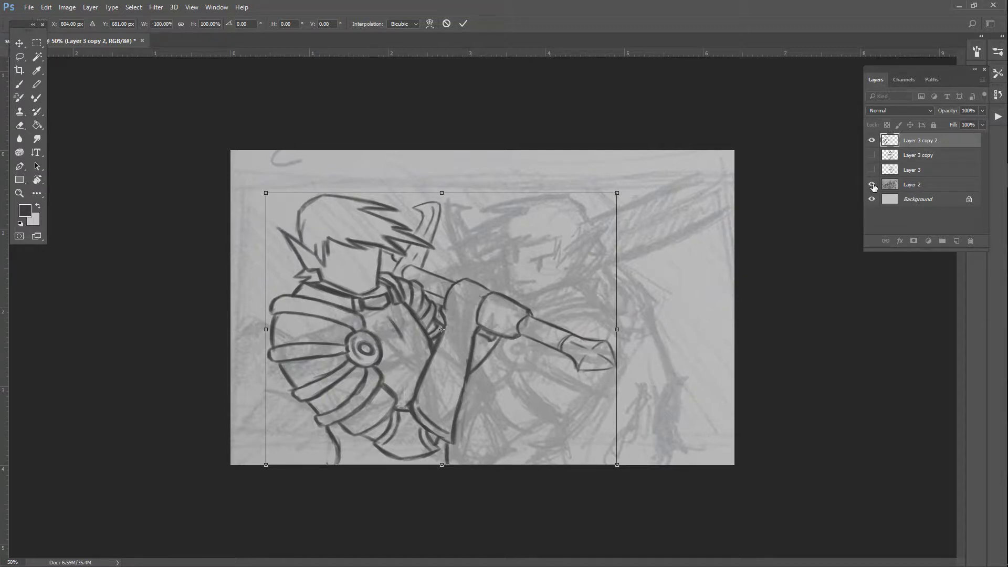
{"action": "key", "text": "Return"}
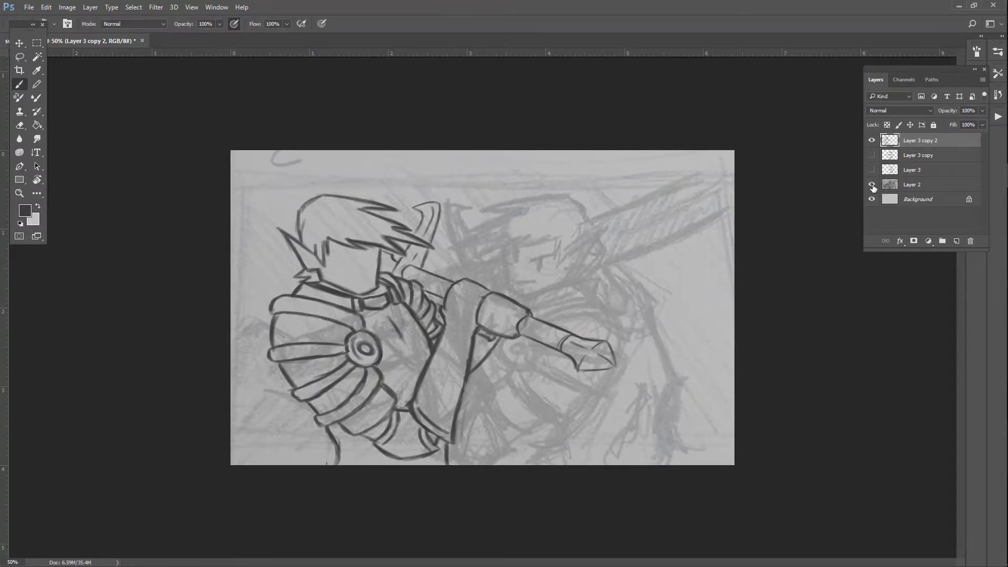
{"action": "left_click", "coordinate": [872, 185]}
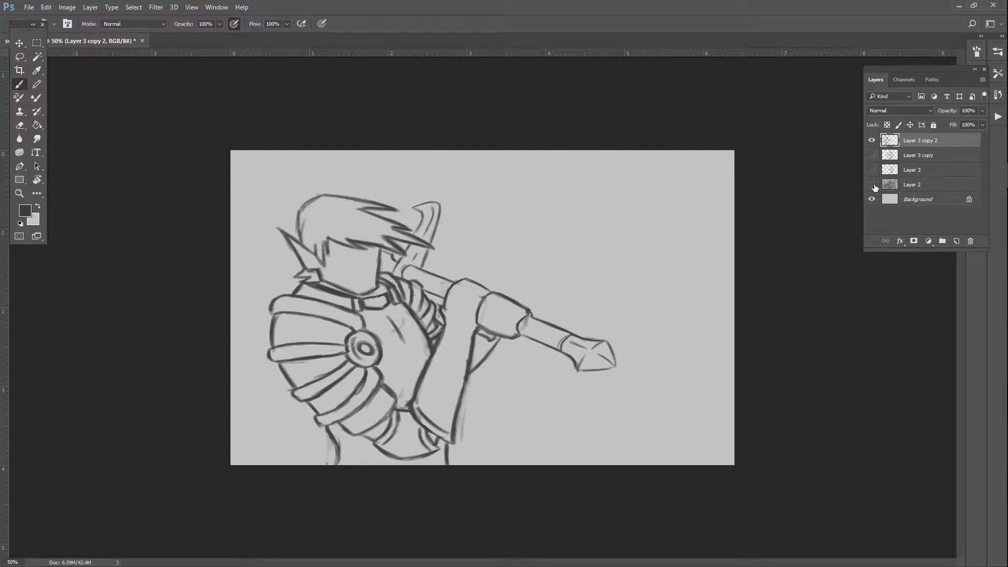
{"action": "key", "text": "ctrl+shift+h"}
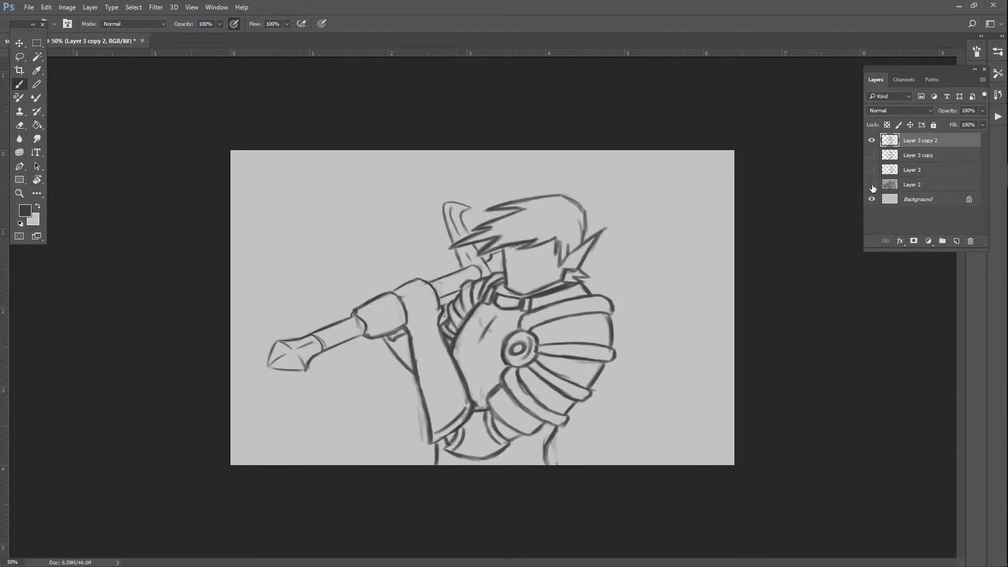
{"action": "left_click", "coordinate": [871, 185]}
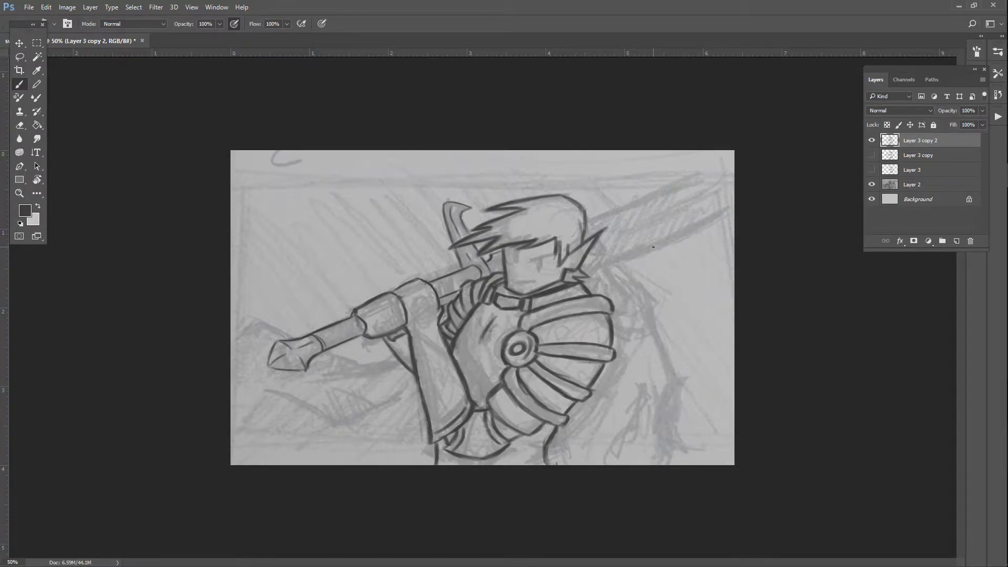
{"action": "scroll", "coordinate": [654, 247], "scroll_direction": "up", "scroll_amount": 2}
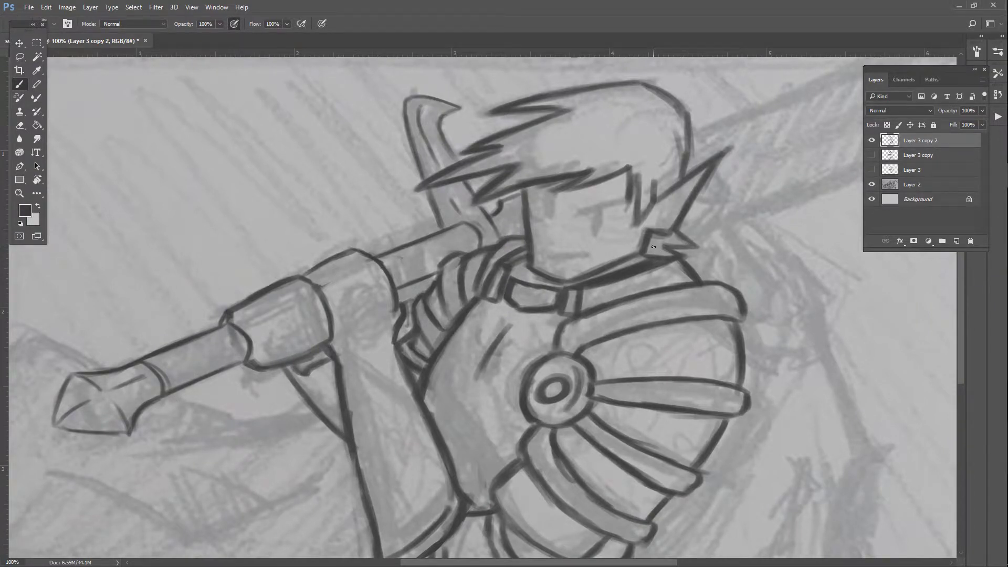
{"action": "scroll", "coordinate": [653, 246], "scroll_direction": "down", "scroll_amount": 2}
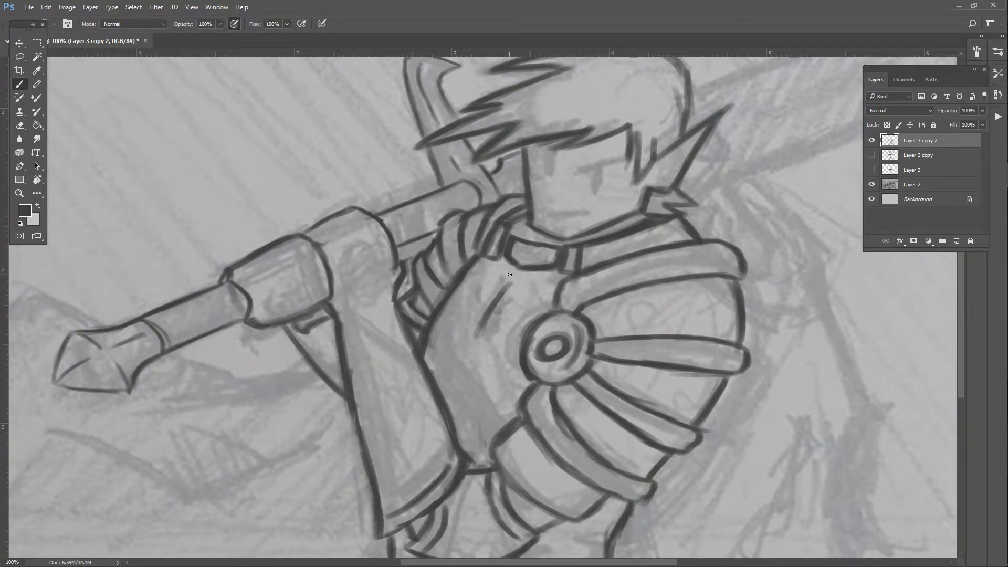
{"action": "scroll", "coordinate": [471, 411], "scroll_direction": "down", "scroll_amount": 5}
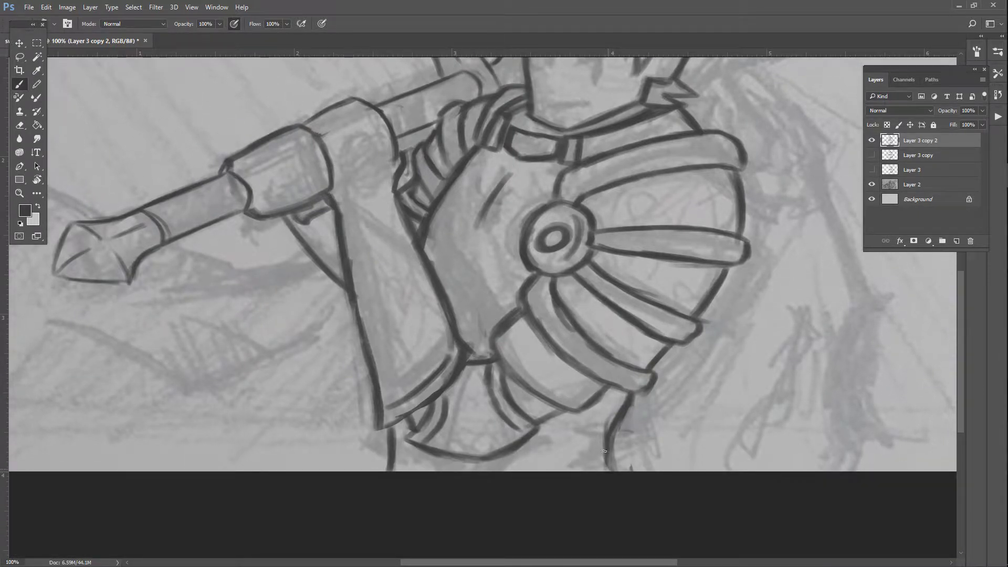
- Finish the waist line below the shoulder armor and trace the sword blade's upper edge out from behind the hair
{"action": "left_click_drag", "start_coordinate": [600, 451], "coordinate": [604, 437]}
{"action": "key", "text": "ctrl+minus"}
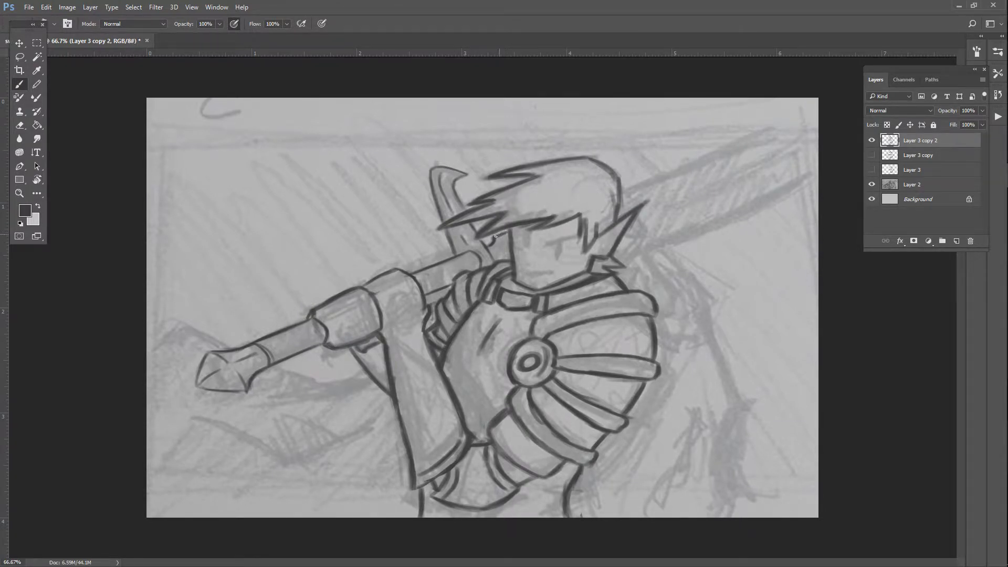
{"action": "mouse_move", "coordinate": [622, 193]}
{"action": "left_mouse_down"}
{"action": "mouse_move", "coordinate": [768, 125]}
{"action": "mouse_move", "coordinate": [742, 142]}
{"action": "mouse_move", "coordinate": [818, 126]}
{"action": "mouse_move", "coordinate": [725, 147]}
{"action": "left_mouse_up"}
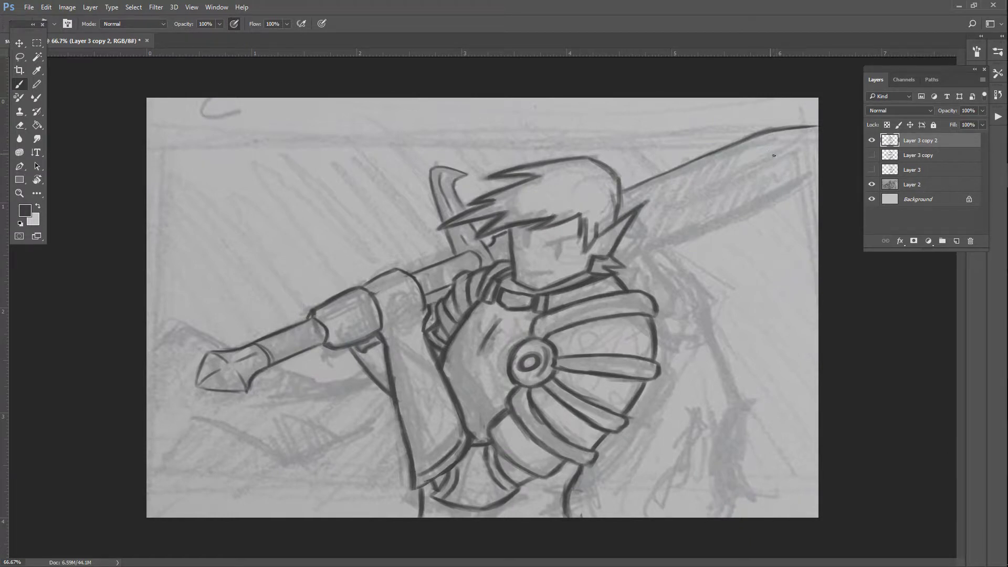
- Draw the curved line across the blade near its end and trace the blade's lower edge back to the shoulder
{"action": "left_click_drag", "start_coordinate": [762, 135], "coordinate": [783, 158]}
{"action": "mouse_move", "coordinate": [682, 238]}
{"action": "left_mouse_down"}
{"action": "mouse_move", "coordinate": [622, 260]}
{"action": "mouse_move", "coordinate": [684, 238]}
{"action": "left_mouse_up"}
{"action": "mouse_move", "coordinate": [783, 159]}
{"action": "left_mouse_down"}
{"action": "mouse_move", "coordinate": [791, 186]}
{"action": "mouse_move", "coordinate": [715, 219]}
{"action": "left_mouse_up"}
{"action": "left_click_drag", "start_coordinate": [786, 184], "coordinate": [692, 230]}
{"action": "left_click_drag", "start_coordinate": [761, 198], "coordinate": [671, 244]}
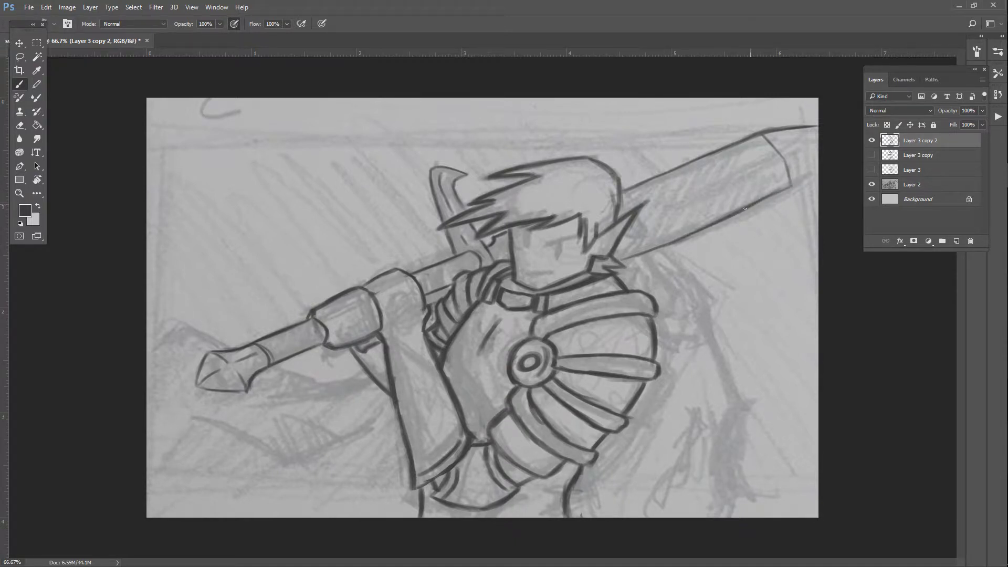
{"action": "left_click_drag", "start_coordinate": [735, 211], "coordinate": [633, 264]}
{"action": "left_click_drag", "start_coordinate": [686, 236], "coordinate": [612, 273]}
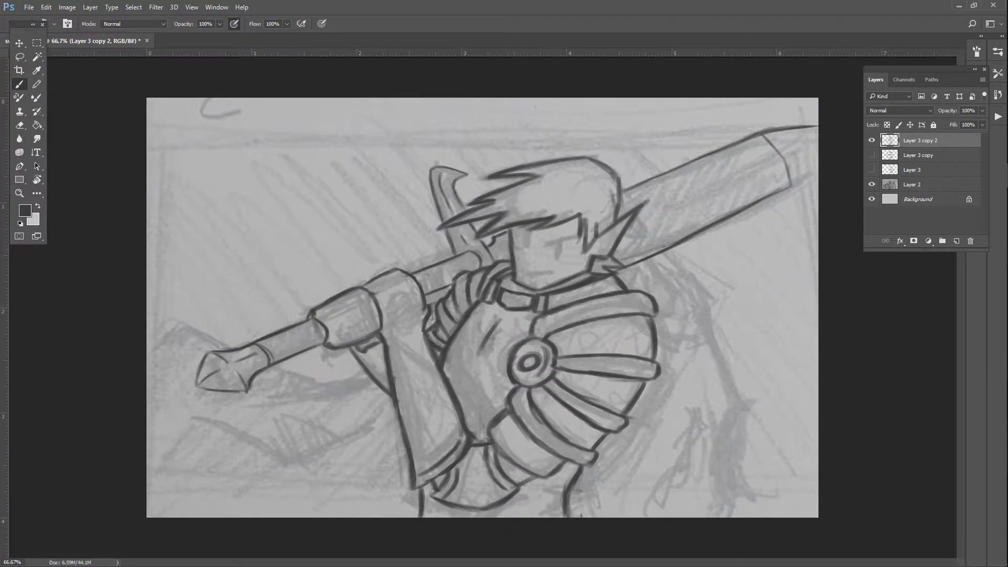
- Lasso the blade line art between the hair and the canvas edge, leaving out the hair spikes
{"action": "key", "text": "l"}
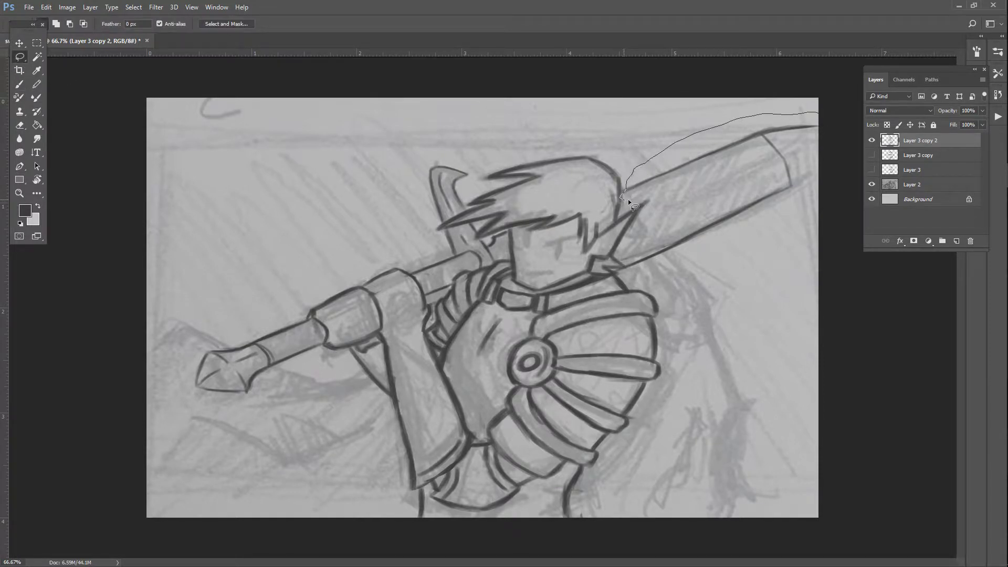
{"action": "left_click_drag", "start_coordinate": [628, 199], "coordinate": [647, 228]}
{"action": "mouse_move", "coordinate": [708, 132]}
{"action": "left_mouse_down"}
{"action": "mouse_move", "coordinate": [666, 160]}
{"action": "mouse_move", "coordinate": [708, 138]}
{"action": "left_mouse_up"}
{"action": "key", "text": "ctrl+d"}
{"action": "mouse_move", "coordinate": [729, 131]}
{"action": "left_mouse_down"}
{"action": "mouse_move", "coordinate": [797, 112]}
{"action": "mouse_move", "coordinate": [816, 124]}
{"action": "mouse_move", "coordinate": [811, 182]}
{"action": "mouse_move", "coordinate": [757, 247]}
{"action": "left_mouse_up"}
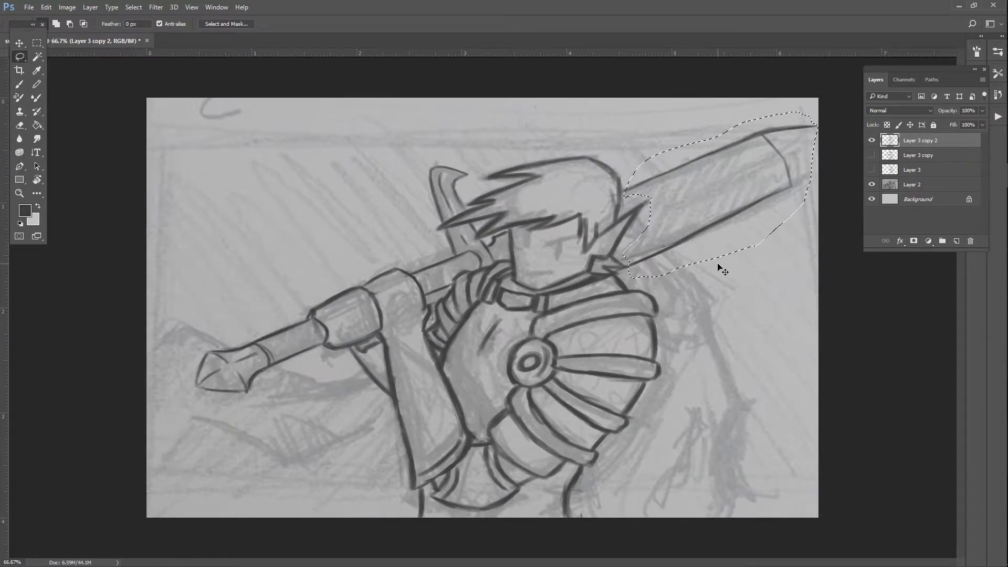
- Scale the selected blade to 87.48% width and 79.87% height, shift it up to meet the hair, and deselect
{"action": "key", "text": "ctrl+t"}
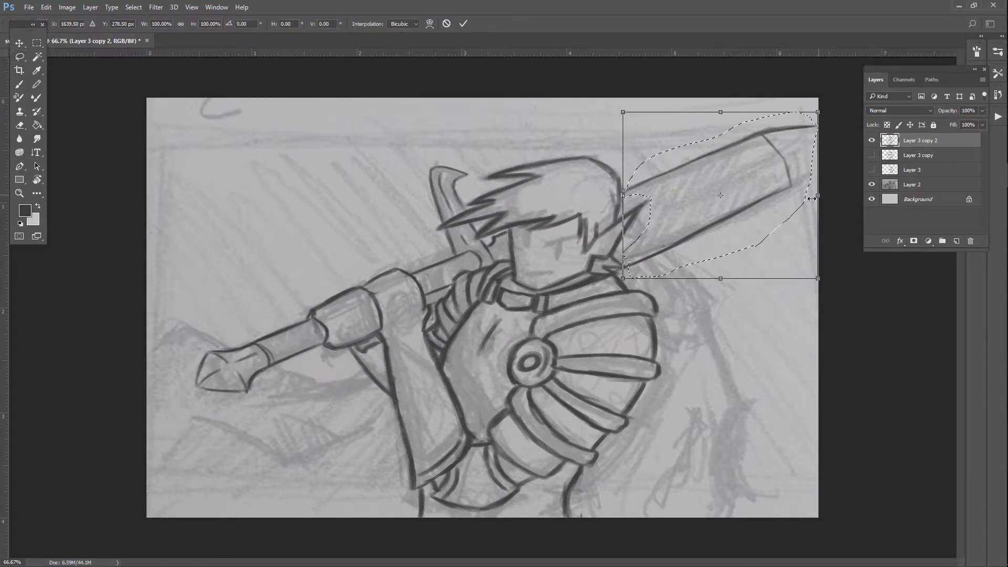
{"action": "left_click_drag", "start_coordinate": [822, 195], "coordinate": [793, 196]}
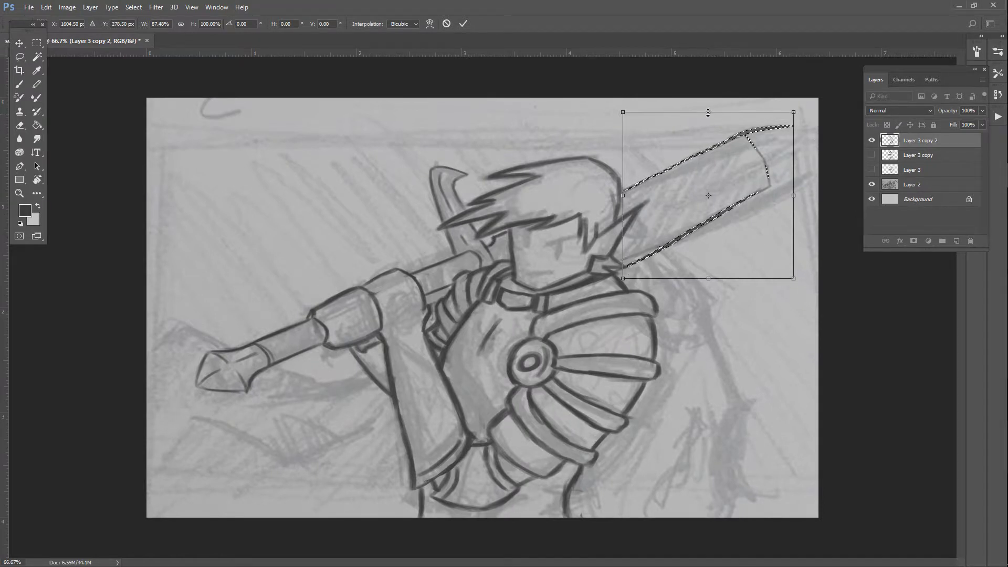
{"action": "left_click_drag", "start_coordinate": [709, 113], "coordinate": [710, 146]}
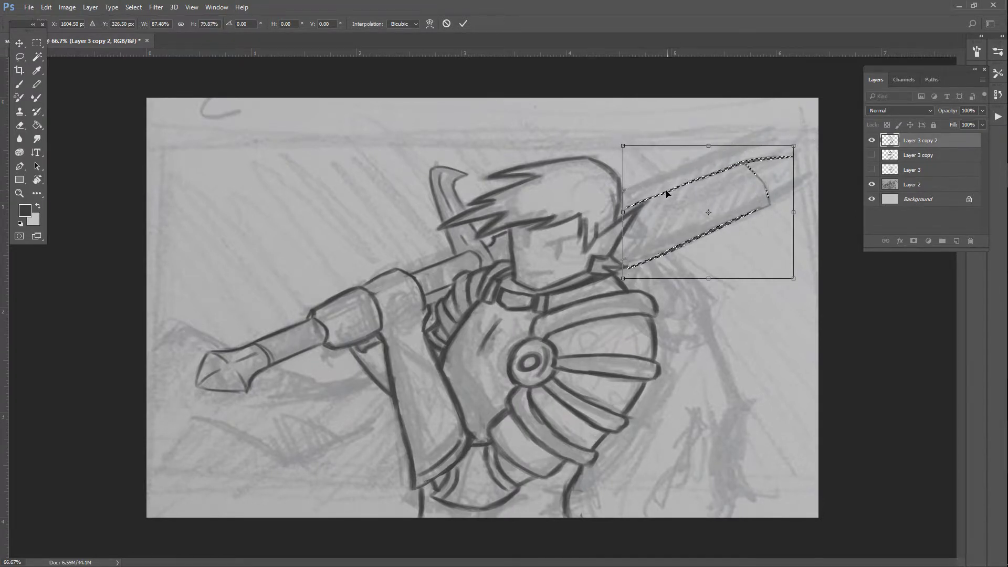
{"action": "left_click_drag", "start_coordinate": [666, 194], "coordinate": [663, 175]}
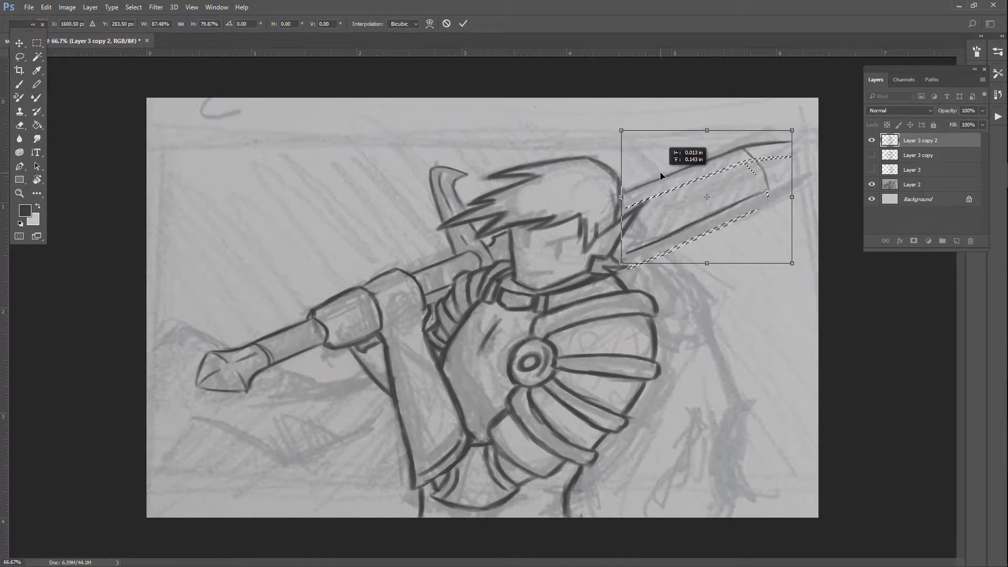
{"action": "key", "text": "Return"}
{"action": "key", "text": "l"}
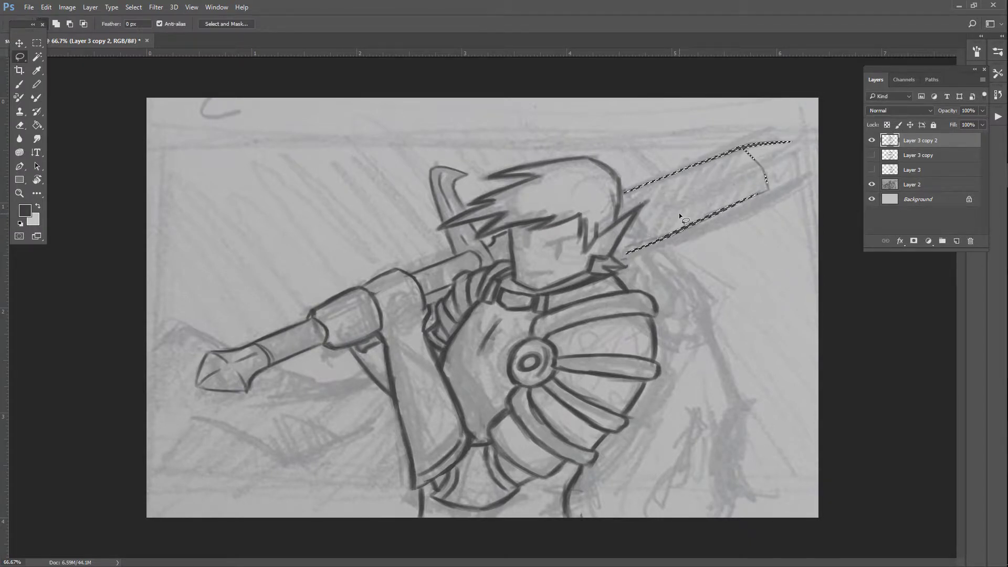
{"action": "key", "text": "ctrl+d"}
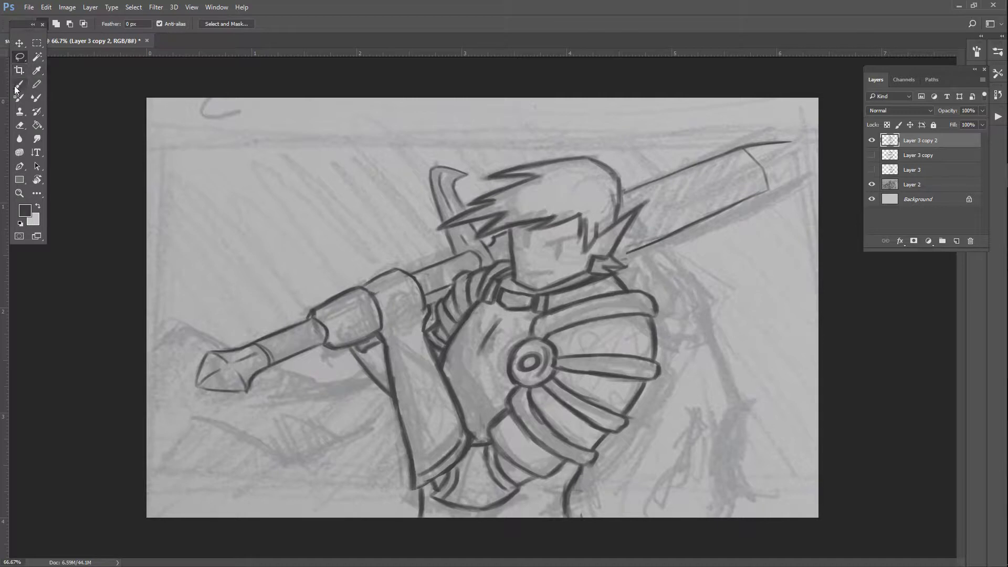
- Reinforce the blade's lower edge from the collar outward and close the blade with a pointed tip
{"action": "key", "text": "b"}
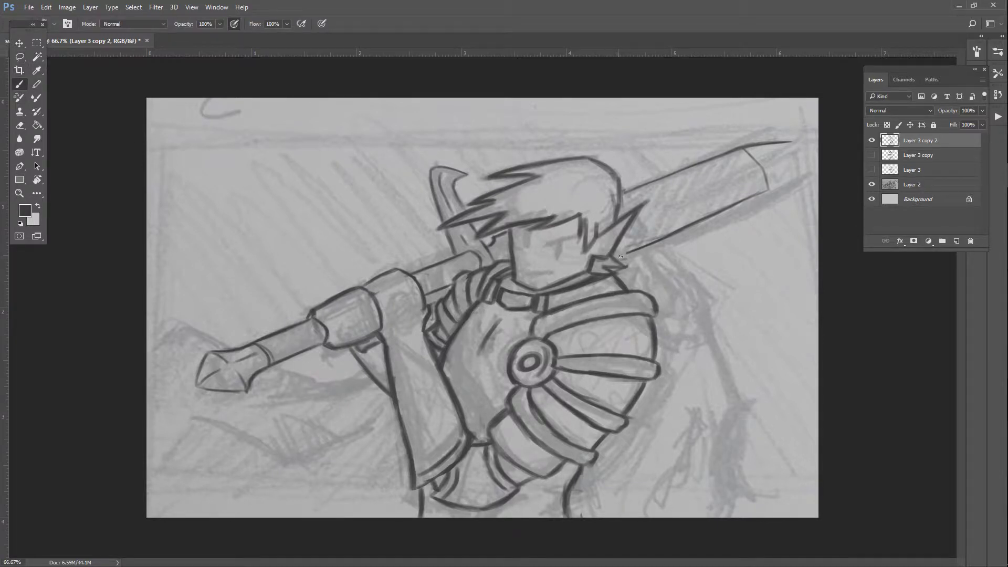
{"action": "mouse_move", "coordinate": [638, 251]}
{"action": "left_mouse_down"}
{"action": "mouse_move", "coordinate": [617, 257]}
{"action": "mouse_move", "coordinate": [663, 241]}
{"action": "left_mouse_up"}
{"action": "left_click_drag", "start_coordinate": [764, 187], "coordinate": [712, 212]}
{"action": "mouse_move", "coordinate": [789, 150]}
{"action": "left_mouse_down"}
{"action": "mouse_move", "coordinate": [764, 143]}
{"action": "mouse_move", "coordinate": [796, 142]}
{"action": "mouse_move", "coordinate": [762, 145]}
{"action": "mouse_move", "coordinate": [799, 146]}
{"action": "mouse_move", "coordinate": [769, 181]}
{"action": "mouse_move", "coordinate": [800, 142]}
{"action": "mouse_move", "coordinate": [769, 187]}
{"action": "left_mouse_up"}
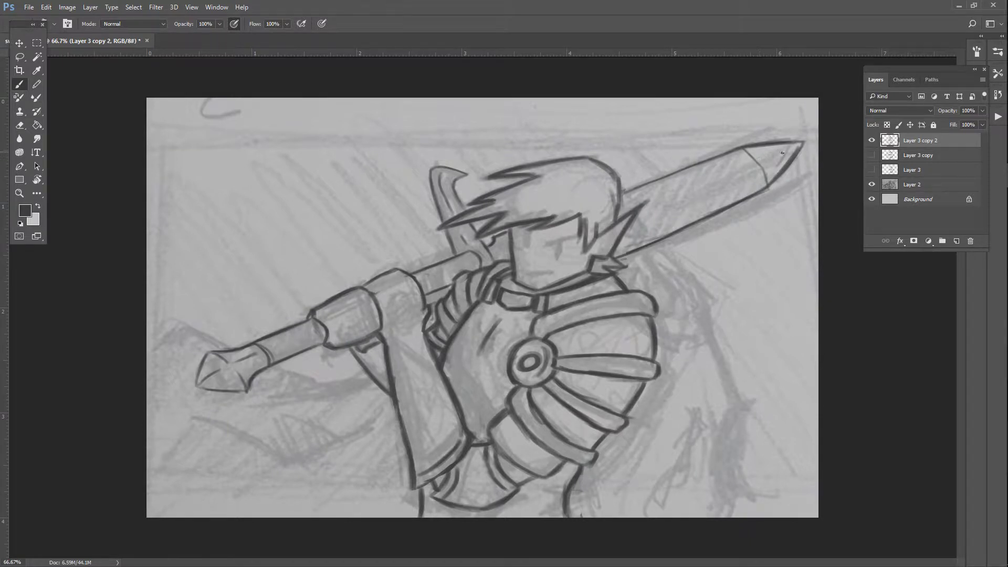
- Remove the curved line inside the blade near its tip and firm up the blade's upper edge
{"action": "mouse_move", "coordinate": [757, 160]}
{"action": "left_mouse_down"}
{"action": "mouse_move", "coordinate": [743, 151]}
{"action": "mouse_move", "coordinate": [764, 179]}
{"action": "mouse_move", "coordinate": [794, 149]}
{"action": "left_mouse_up"}
{"action": "mouse_move", "coordinate": [754, 188]}
{"action": "left_mouse_down"}
{"action": "mouse_move", "coordinate": [786, 153]}
{"action": "mouse_move", "coordinate": [769, 152]}
{"action": "left_mouse_up"}
{"action": "left_click_drag", "start_coordinate": [732, 150], "coordinate": [636, 190]}
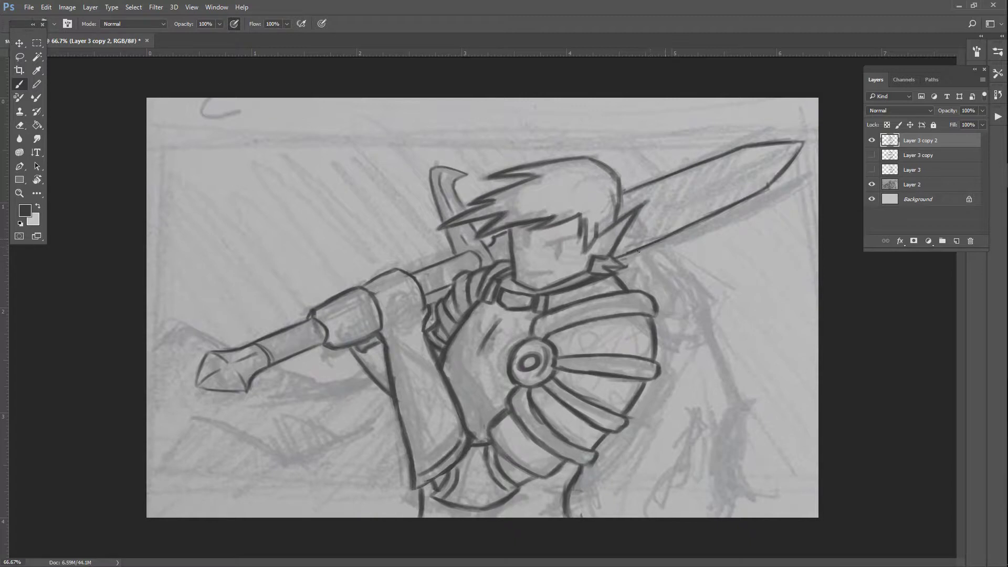
- Touch up the blade's lower edge by the collar and add contour lines on the chest plate and below the waist armor
{"action": "mouse_move", "coordinate": [646, 248]}
{"action": "left_mouse_down"}
{"action": "mouse_move", "coordinate": [615, 264]}
{"action": "mouse_move", "coordinate": [640, 250]}
{"action": "left_mouse_up"}
{"action": "left_click_drag", "start_coordinate": [478, 346], "coordinate": [471, 366]}
{"action": "left_click_drag", "start_coordinate": [546, 489], "coordinate": [525, 481]}
{"action": "left_click_drag", "start_coordinate": [551, 493], "coordinate": [526, 484]}
{"action": "mouse_move", "coordinate": [991, 323]}
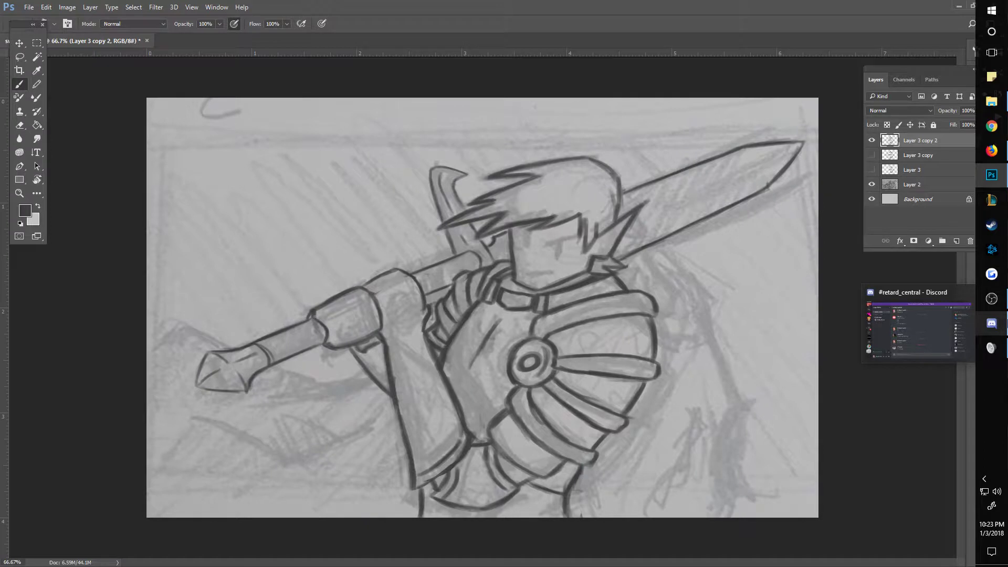
{"action": "mouse_move", "coordinate": [180, 213]}
{"action": "left_mouse_down"}
{"action": "mouse_move", "coordinate": [196, 274]}
{"action": "mouse_move", "coordinate": [163, 240]}
{"action": "left_mouse_up"}
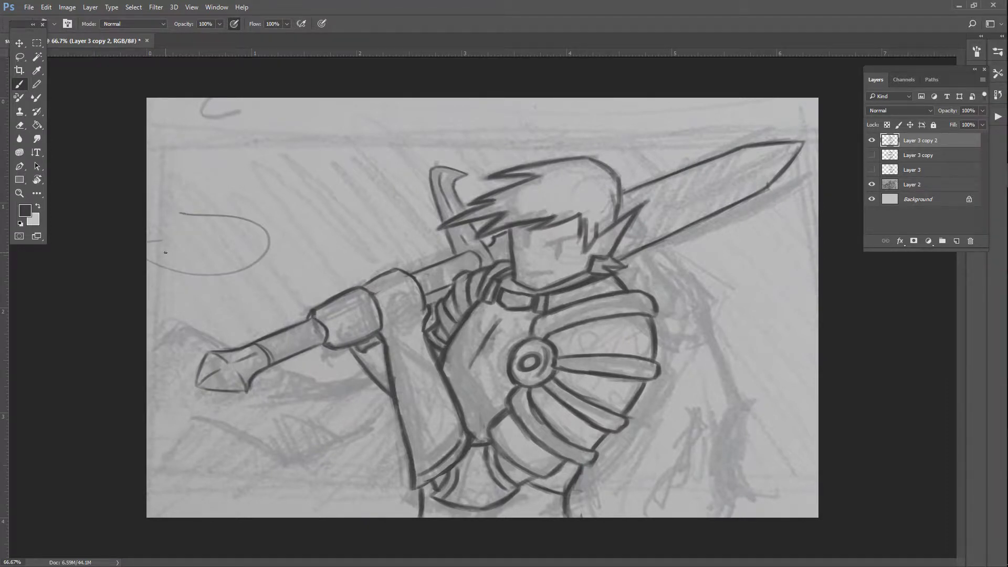
{"action": "key", "text": "ctrl+z"}
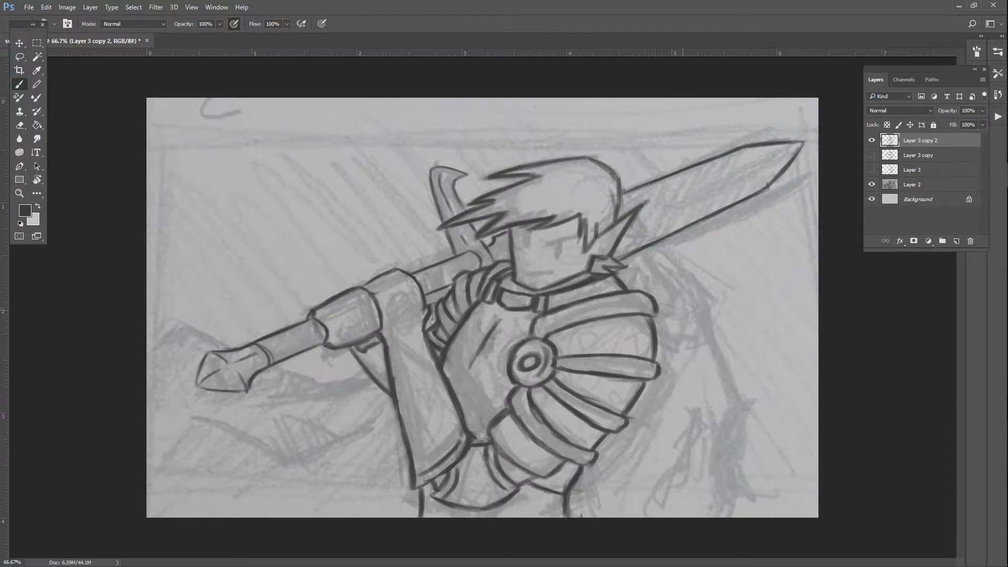
{"action": "left_click_drag", "start_coordinate": [660, 302], "coordinate": [679, 307]}
- Duplicate the Layer 3 copy 2 line art layer and hide the original
{"action": "key", "text": "ctrl+j"}
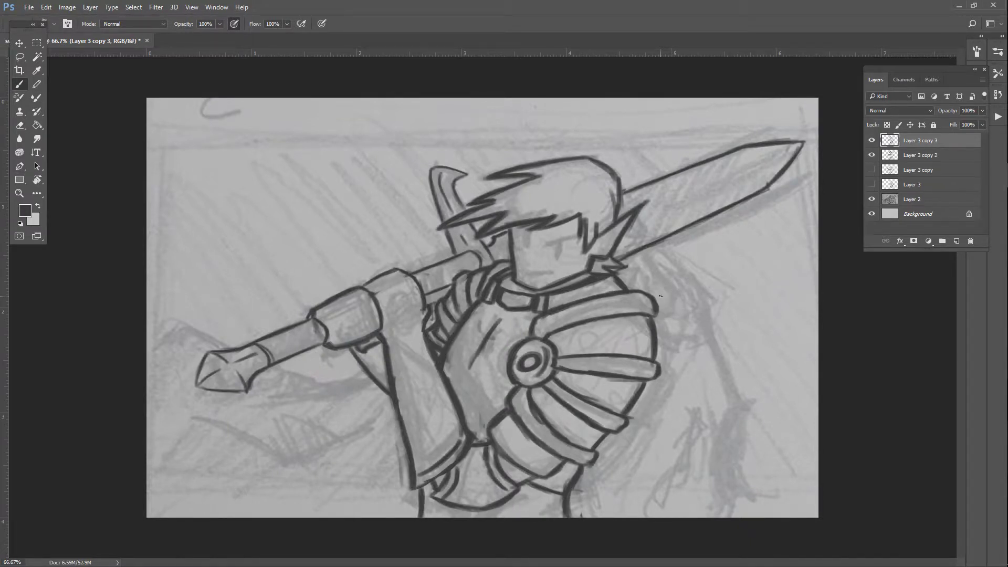
{"action": "left_click", "coordinate": [872, 155]}
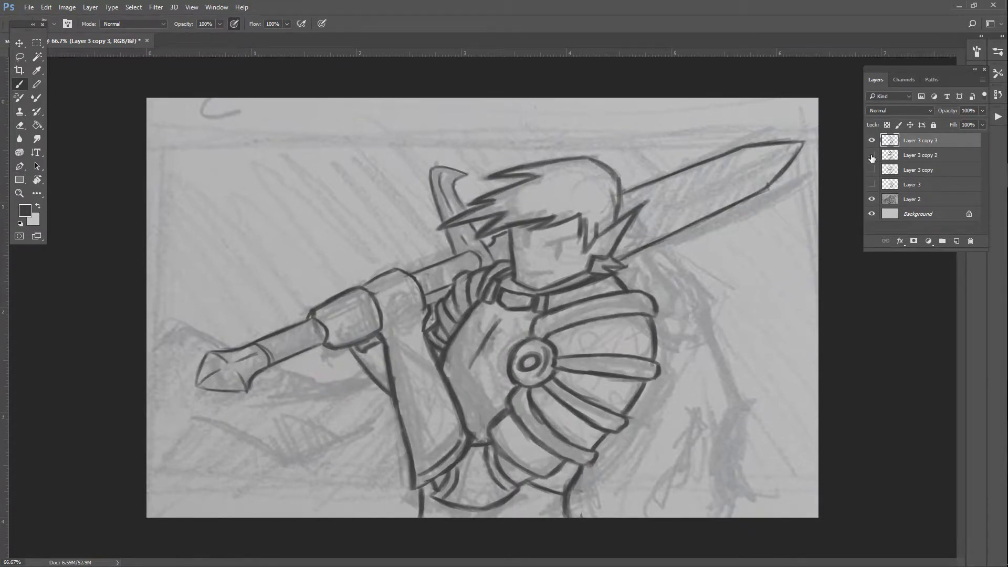
- Delete Layer 3 and Layer 3 copy, and make Layer 3 copy 3 the active layer
{"action": "left_click", "coordinate": [901, 187]}
{"action": "key", "text": "Delete"}
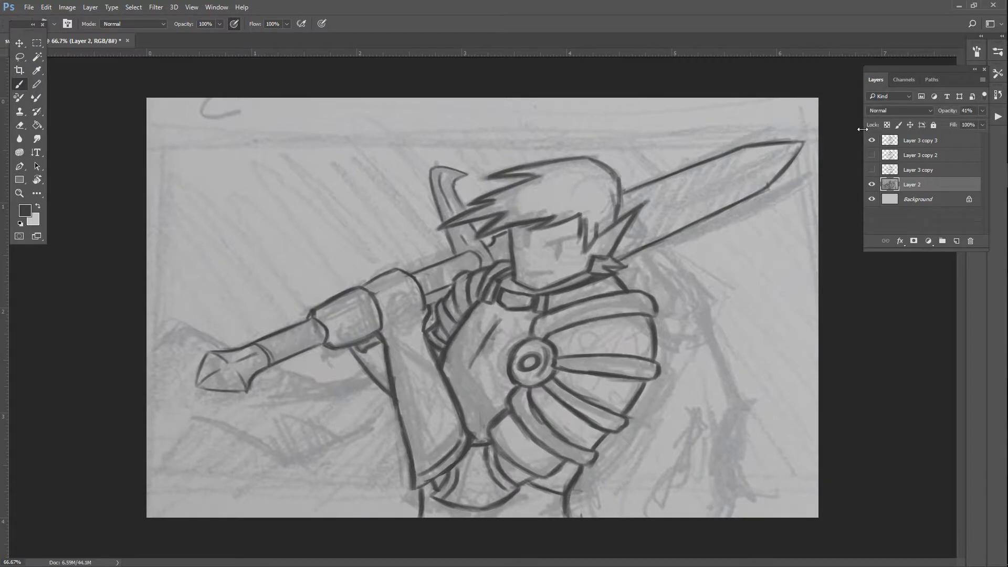
{"action": "left_click", "coordinate": [919, 171]}
{"action": "key", "text": "Delete"}
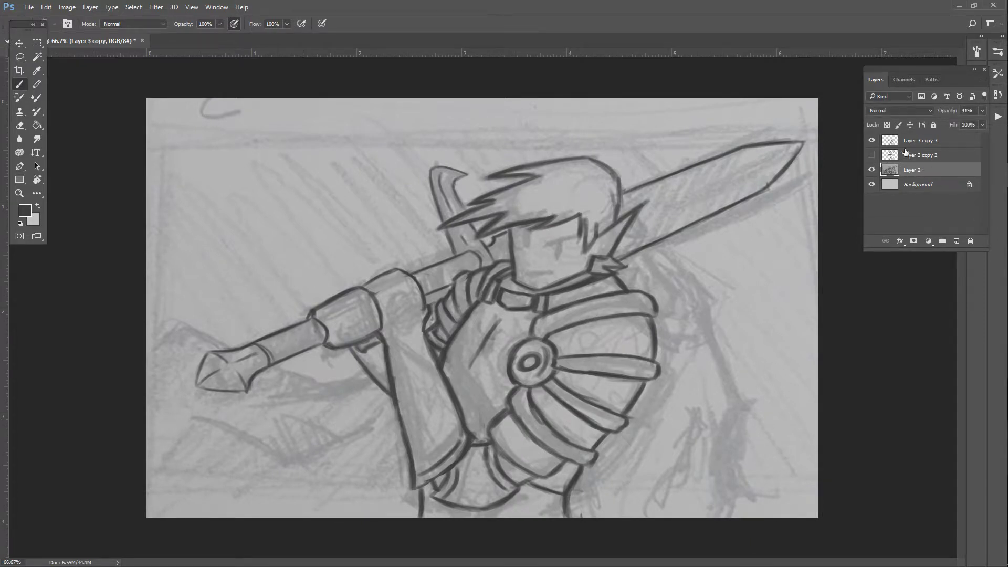
{"action": "left_click", "coordinate": [920, 157]}
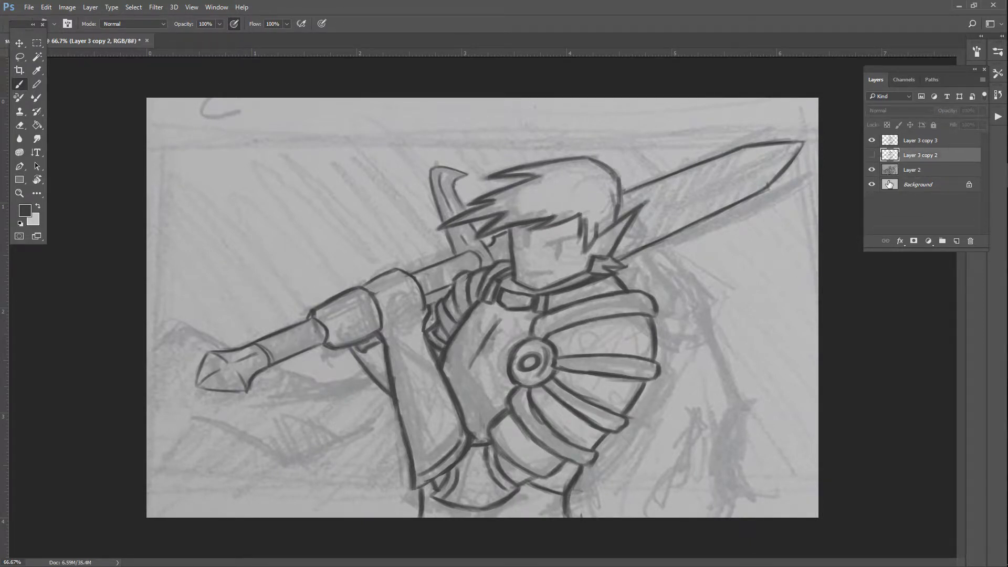
{"action": "left_click", "coordinate": [907, 142]}
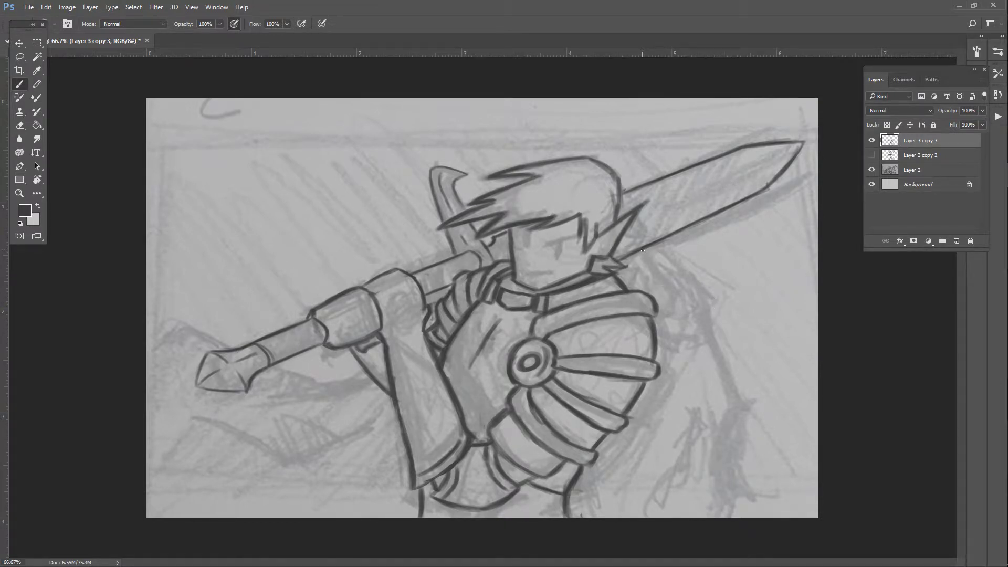
- Outline the cape's bunched fold behind the armored shoulder and its outer edge sweeping down from it
{"action": "mouse_move", "coordinate": [648, 249]}
{"action": "left_mouse_down"}
{"action": "mouse_move", "coordinate": [668, 269]}
{"action": "mouse_move", "coordinate": [697, 277]}
{"action": "mouse_move", "coordinate": [668, 255]}
{"action": "mouse_move", "coordinate": [699, 291]}
{"action": "left_mouse_up"}
{"action": "mouse_move", "coordinate": [644, 255]}
{"action": "left_mouse_down"}
{"action": "mouse_move", "coordinate": [681, 279]}
{"action": "mouse_move", "coordinate": [644, 255]}
{"action": "left_mouse_up"}
{"action": "mouse_move", "coordinate": [684, 282]}
{"action": "left_mouse_down"}
{"action": "mouse_move", "coordinate": [654, 301]}
{"action": "mouse_move", "coordinate": [680, 293]}
{"action": "mouse_move", "coordinate": [658, 299]}
{"action": "mouse_move", "coordinate": [666, 282]}
{"action": "mouse_move", "coordinate": [656, 277]}
{"action": "mouse_move", "coordinate": [698, 310]}
{"action": "mouse_move", "coordinate": [681, 271]}
{"action": "mouse_move", "coordinate": [691, 286]}
{"action": "left_mouse_up"}
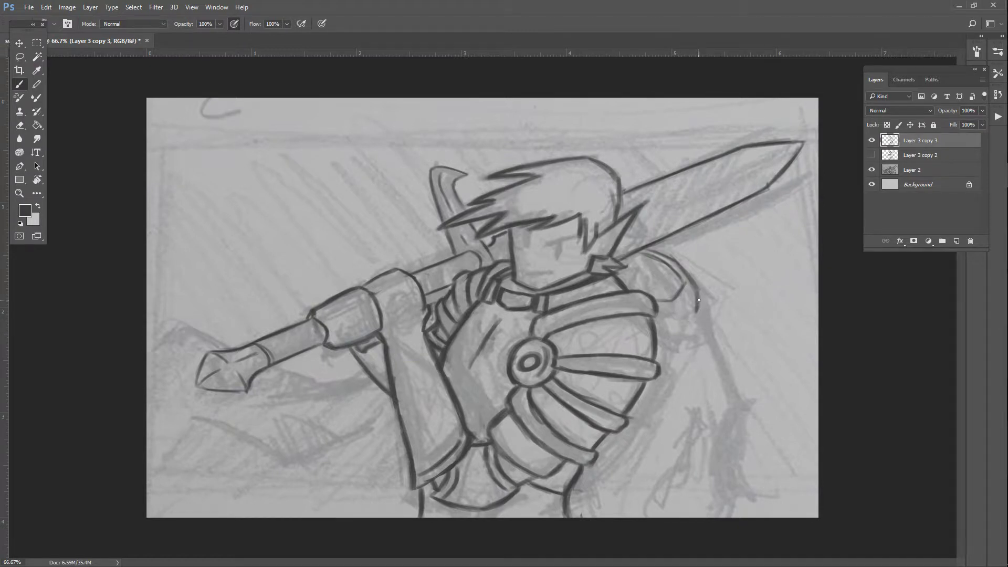
{"action": "left_click_drag", "start_coordinate": [700, 302], "coordinate": [723, 347]}
{"action": "mouse_move", "coordinate": [699, 309]}
{"action": "left_mouse_down"}
{"action": "mouse_move", "coordinate": [733, 363]}
{"action": "mouse_move", "coordinate": [713, 361]}
{"action": "mouse_move", "coordinate": [706, 324]}
{"action": "mouse_move", "coordinate": [734, 381]}
{"action": "left_mouse_up"}
{"action": "left_click_drag", "start_coordinate": [715, 337], "coordinate": [738, 399]}
{"action": "left_click_drag", "start_coordinate": [726, 353], "coordinate": [741, 412]}
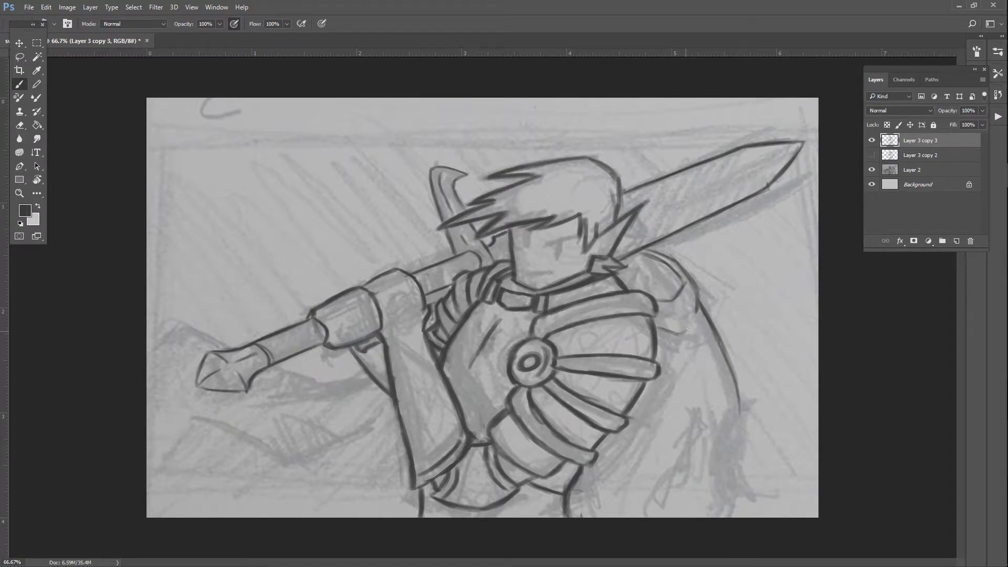
- Draw the cape folds beside the shoulder armor and the cape's inner edge curving down to the waist
{"action": "mouse_move", "coordinate": [691, 322]}
{"action": "left_mouse_down"}
{"action": "mouse_move", "coordinate": [657, 328]}
{"action": "mouse_move", "coordinate": [681, 375]}
{"action": "left_mouse_up"}
{"action": "mouse_move", "coordinate": [659, 341]}
{"action": "left_mouse_down"}
{"action": "mouse_move", "coordinate": [689, 379]}
{"action": "mouse_move", "coordinate": [696, 374]}
{"action": "mouse_move", "coordinate": [664, 354]}
{"action": "mouse_move", "coordinate": [646, 417]}
{"action": "mouse_move", "coordinate": [668, 369]}
{"action": "mouse_move", "coordinate": [657, 420]}
{"action": "mouse_move", "coordinate": [669, 381]}
{"action": "mouse_move", "coordinate": [617, 474]}
{"action": "mouse_move", "coordinate": [659, 432]}
{"action": "mouse_move", "coordinate": [655, 456]}
{"action": "mouse_move", "coordinate": [625, 455]}
{"action": "mouse_move", "coordinate": [638, 444]}
{"action": "mouse_move", "coordinate": [577, 512]}
{"action": "left_mouse_up"}
{"action": "mouse_move", "coordinate": [651, 446]}
{"action": "left_mouse_down"}
{"action": "mouse_move", "coordinate": [572, 508]}
{"action": "mouse_move", "coordinate": [627, 465]}
{"action": "left_mouse_up"}
{"action": "left_click_drag", "start_coordinate": [657, 415], "coordinate": [644, 440]}
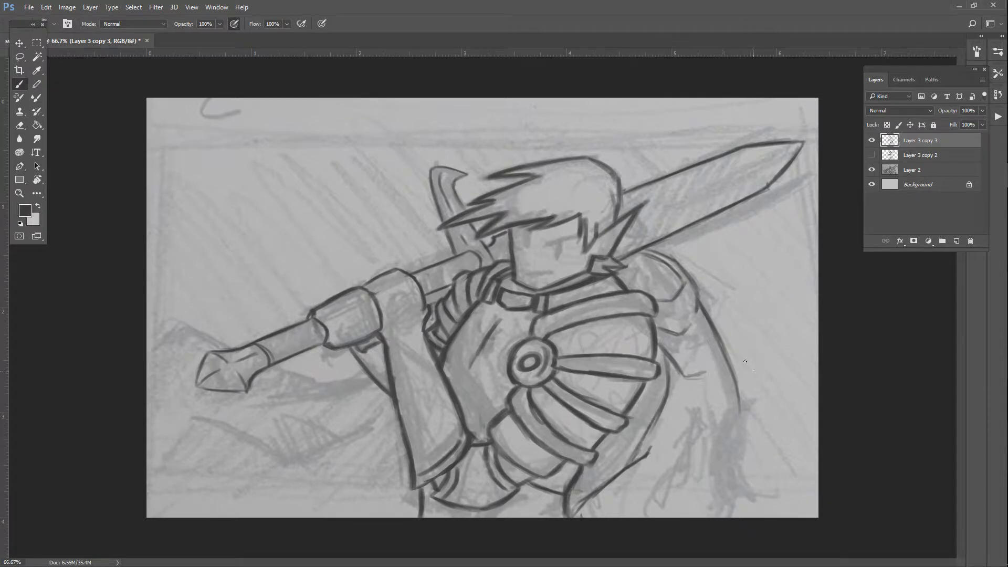
- Rework the cape's outer edge with notched folds and extend it to the bottom of the canvas
{"action": "mouse_move", "coordinate": [684, 374]}
{"action": "left_mouse_down"}
{"action": "mouse_move", "coordinate": [748, 397]}
{"action": "mouse_move", "coordinate": [728, 390]}
{"action": "mouse_move", "coordinate": [745, 432]}
{"action": "left_mouse_up"}
{"action": "mouse_move", "coordinate": [734, 396]}
{"action": "left_mouse_down"}
{"action": "mouse_move", "coordinate": [745, 414]}
{"action": "mouse_move", "coordinate": [738, 384]}
{"action": "mouse_move", "coordinate": [743, 422]}
{"action": "mouse_move", "coordinate": [725, 351]}
{"action": "mouse_move", "coordinate": [741, 397]}
{"action": "mouse_move", "coordinate": [710, 339]}
{"action": "mouse_move", "coordinate": [738, 394]}
{"action": "mouse_move", "coordinate": [719, 359]}
{"action": "left_mouse_up"}
{"action": "mouse_move", "coordinate": [700, 307]}
{"action": "left_mouse_down"}
{"action": "mouse_move", "coordinate": [738, 386]}
{"action": "mouse_move", "coordinate": [745, 449]}
{"action": "left_mouse_up"}
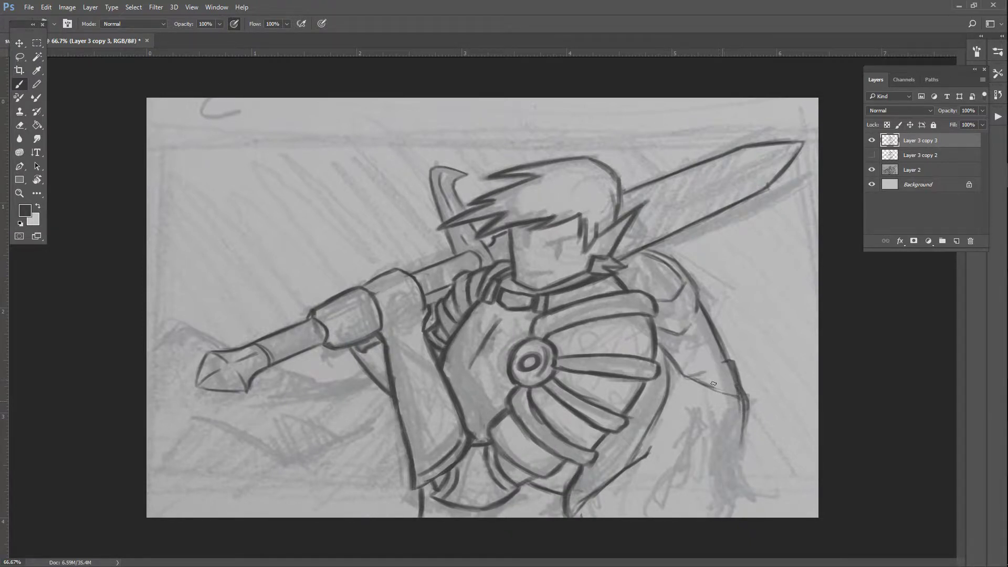
{"action": "mouse_move", "coordinate": [698, 379]}
{"action": "left_mouse_down"}
{"action": "mouse_move", "coordinate": [749, 408]}
{"action": "mouse_move", "coordinate": [740, 397]}
{"action": "mouse_move", "coordinate": [749, 485]}
{"action": "mouse_move", "coordinate": [747, 512]}
{"action": "mouse_move", "coordinate": [735, 515]}
{"action": "left_mouse_up"}
{"action": "left_click_drag", "start_coordinate": [581, 501], "coordinate": [563, 514]}
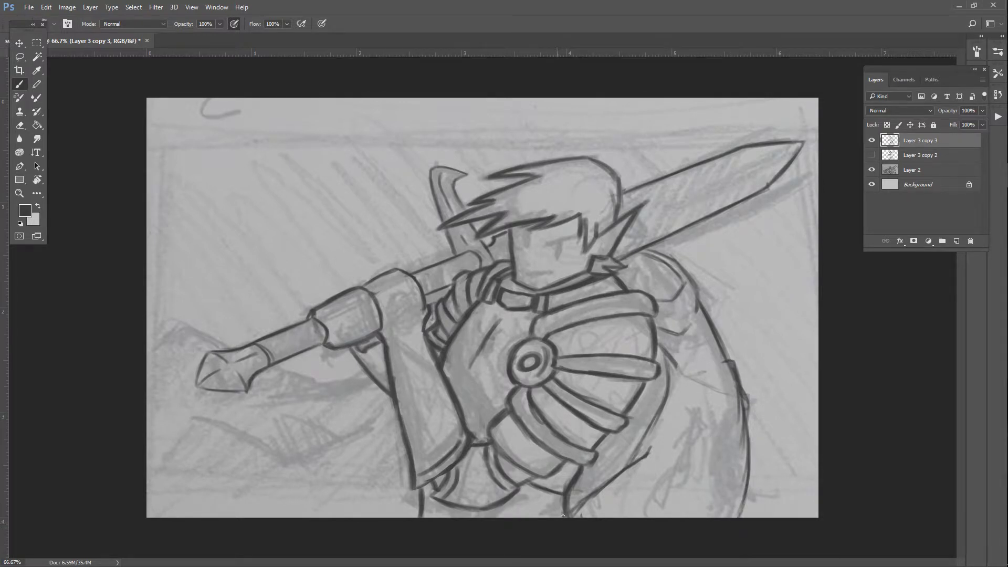
- Outline the cape section behind the raised arm, from its upper edge below the hilt down its outer side
{"action": "mouse_move", "coordinate": [365, 382]}
{"action": "left_mouse_down"}
{"action": "mouse_move", "coordinate": [288, 376]}
{"action": "mouse_move", "coordinate": [328, 389]}
{"action": "left_mouse_up"}
{"action": "mouse_move", "coordinate": [326, 388]}
{"action": "left_mouse_down"}
{"action": "mouse_move", "coordinate": [300, 382]}
{"action": "mouse_move", "coordinate": [343, 387]}
{"action": "mouse_move", "coordinate": [242, 363]}
{"action": "mouse_move", "coordinate": [359, 427]}
{"action": "mouse_move", "coordinate": [276, 374]}
{"action": "mouse_move", "coordinate": [295, 378]}
{"action": "mouse_move", "coordinate": [265, 382]}
{"action": "mouse_move", "coordinate": [318, 384]}
{"action": "left_mouse_up"}
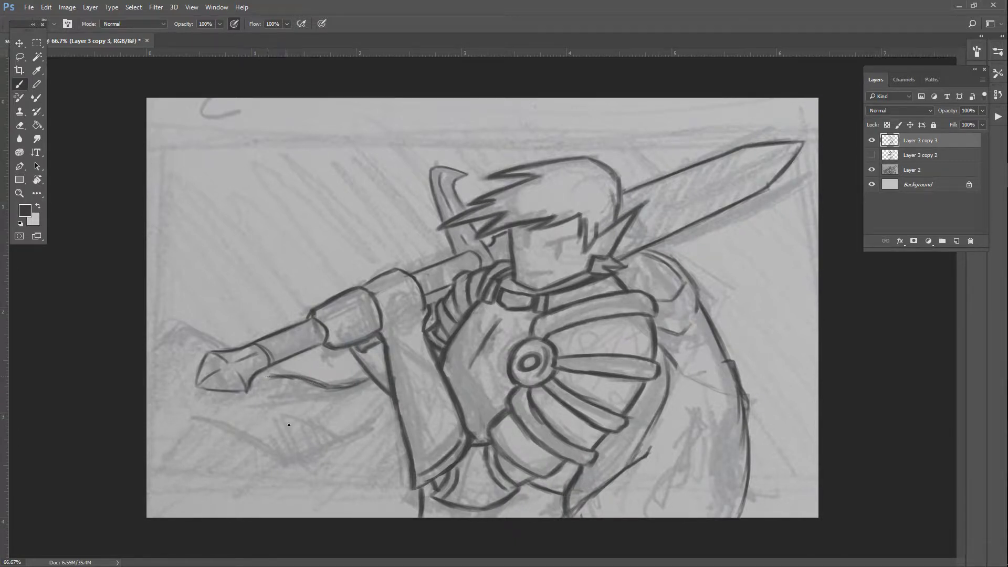
{"action": "left_click_drag", "start_coordinate": [271, 377], "coordinate": [289, 424]}
{"action": "left_click_drag", "start_coordinate": [275, 379], "coordinate": [291, 449]}
{"action": "mouse_move", "coordinate": [272, 378]}
{"action": "left_mouse_down"}
{"action": "mouse_move", "coordinate": [294, 411]}
{"action": "mouse_move", "coordinate": [295, 441]}
{"action": "mouse_move", "coordinate": [276, 463]}
{"action": "mouse_move", "coordinate": [303, 461]}
{"action": "left_mouse_up"}
{"action": "mouse_move", "coordinate": [325, 450]}
{"action": "left_mouse_down"}
{"action": "mouse_move", "coordinate": [292, 462]}
{"action": "mouse_move", "coordinate": [274, 494]}
{"action": "mouse_move", "coordinate": [291, 440]}
{"action": "left_mouse_up"}
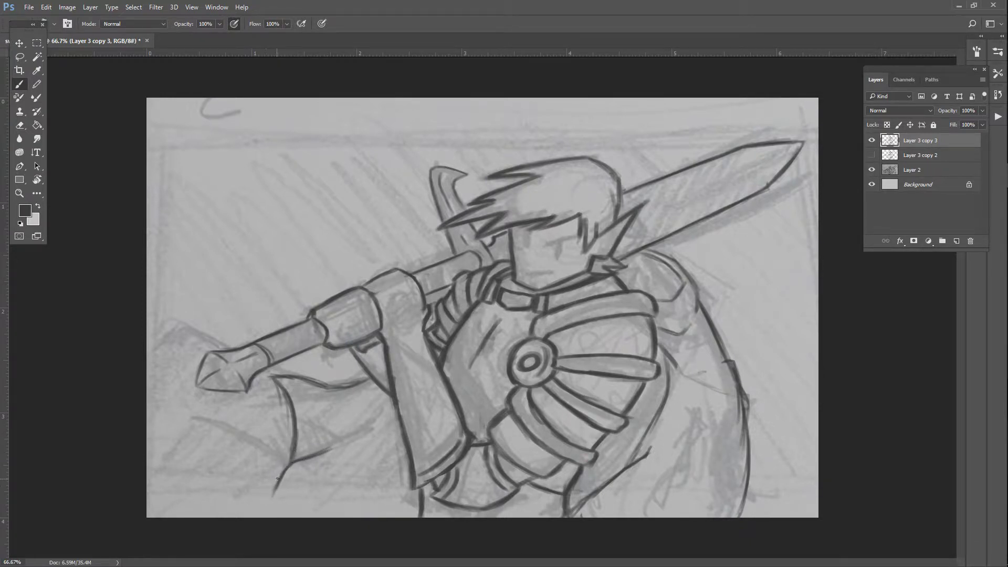
- Extend the cape section behind the raised arm to the canvas bottom and carry its fold line across to the arm
{"action": "left_click_drag", "start_coordinate": [278, 478], "coordinate": [266, 517]}
{"action": "mouse_move", "coordinate": [366, 434]}
{"action": "left_mouse_down"}
{"action": "mouse_move", "coordinate": [395, 413]}
{"action": "mouse_move", "coordinate": [346, 446]}
{"action": "left_mouse_up"}
{"action": "mouse_move", "coordinate": [394, 416]}
{"action": "left_mouse_down"}
{"action": "mouse_move", "coordinate": [372, 435]}
{"action": "mouse_move", "coordinate": [419, 431]}
{"action": "mouse_move", "coordinate": [389, 420]}
{"action": "mouse_move", "coordinate": [355, 430]}
{"action": "mouse_move", "coordinate": [386, 420]}
{"action": "left_mouse_up"}
{"action": "left_click_drag", "start_coordinate": [279, 478], "coordinate": [270, 507]}
- Refine the cape's inner edge beside the waist and add light fold lines across the cape below the shoulder
{"action": "left_click_drag", "start_coordinate": [568, 502], "coordinate": [554, 518]}
{"action": "left_click_drag", "start_coordinate": [612, 489], "coordinate": [583, 504]}
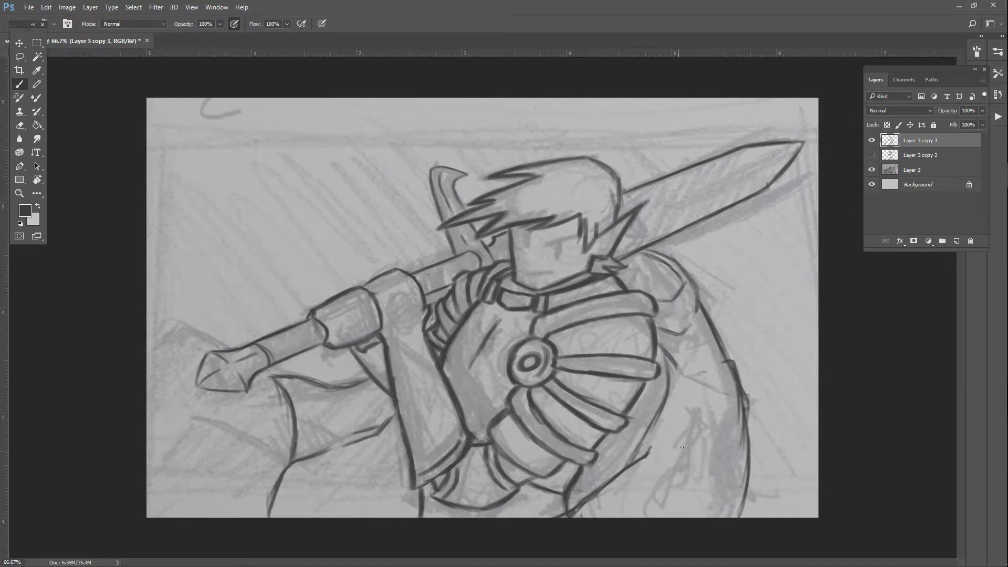
{"action": "left_click_drag", "start_coordinate": [660, 412], "coordinate": [625, 467]}
{"action": "left_click_drag", "start_coordinate": [699, 385], "coordinate": [726, 402]}
{"action": "left_click_drag", "start_coordinate": [696, 356], "coordinate": [716, 364]}
{"action": "mouse_move", "coordinate": [707, 361]}
{"action": "left_mouse_down"}
{"action": "mouse_move", "coordinate": [678, 341]}
{"action": "mouse_move", "coordinate": [699, 358]}
{"action": "left_mouse_up"}
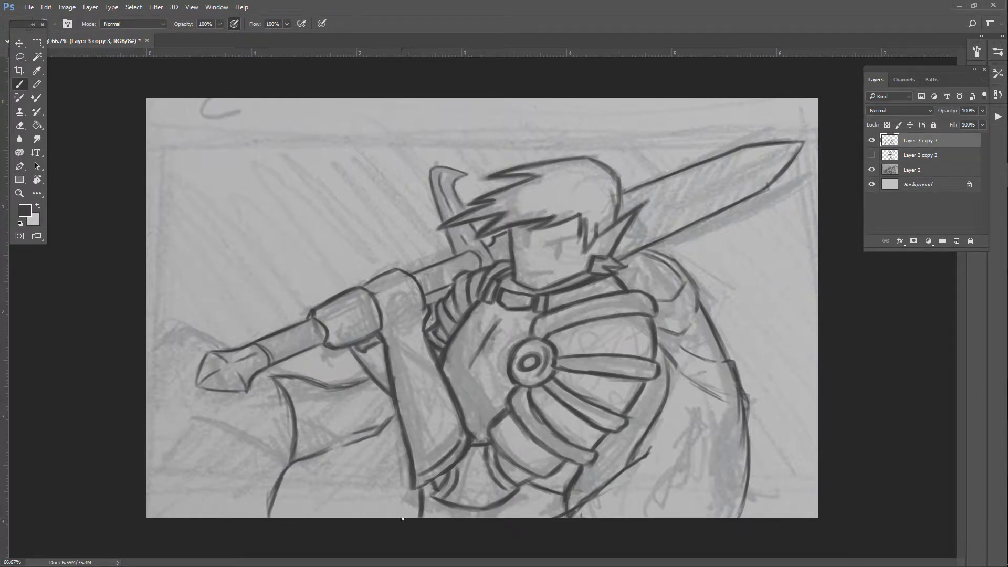
- Add a pointed cape fold at the canvas bottom beside the raised arm and reinforce the cape's outer edge below its notch
{"action": "mouse_move", "coordinate": [394, 517]}
{"action": "left_mouse_down"}
{"action": "mouse_move", "coordinate": [357, 490]}
{"action": "mouse_move", "coordinate": [338, 510]}
{"action": "mouse_move", "coordinate": [347, 500]}
{"action": "left_mouse_up"}
{"action": "left_click_drag", "start_coordinate": [344, 497], "coordinate": [357, 490]}
{"action": "mouse_move", "coordinate": [742, 395]}
{"action": "left_mouse_down"}
{"action": "mouse_move", "coordinate": [753, 402]}
{"action": "mouse_move", "coordinate": [738, 440]}
{"action": "left_mouse_up"}
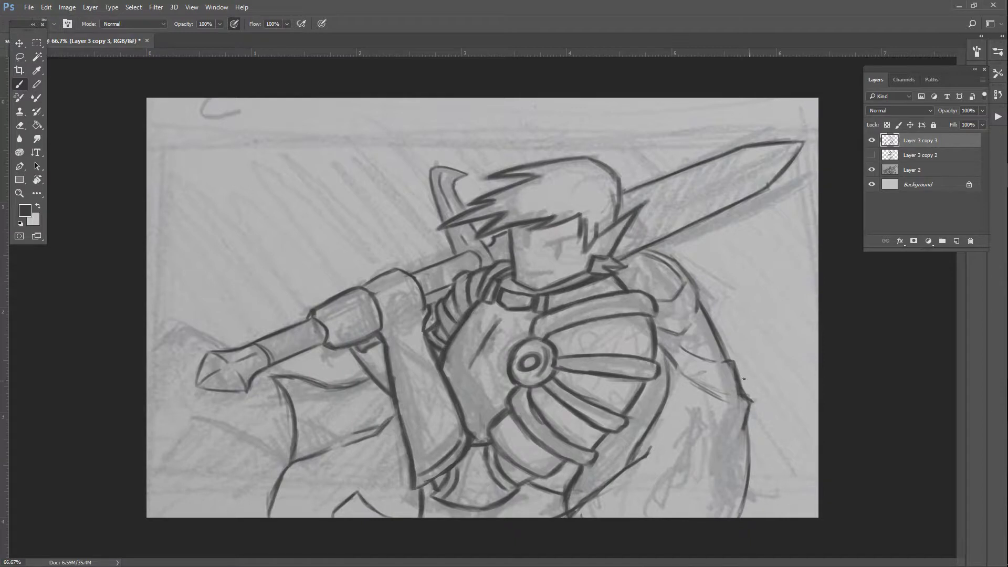
- Darken the fold line across the cape to its outer notch and strengthen the bunched fold behind the shoulder
{"action": "mouse_move", "coordinate": [723, 355]}
{"action": "left_mouse_down"}
{"action": "mouse_move", "coordinate": [741, 365]}
{"action": "mouse_move", "coordinate": [739, 383]}
{"action": "left_mouse_up"}
{"action": "key", "text": "ctrl+z"}
{"action": "left_click_drag", "start_coordinate": [681, 374], "coordinate": [739, 404]}
{"action": "mouse_move", "coordinate": [676, 271]}
{"action": "left_mouse_down"}
{"action": "mouse_move", "coordinate": [681, 281]}
{"action": "mouse_move", "coordinate": [659, 304]}
{"action": "left_mouse_up"}
{"action": "left_click_drag", "start_coordinate": [660, 255], "coordinate": [638, 261]}
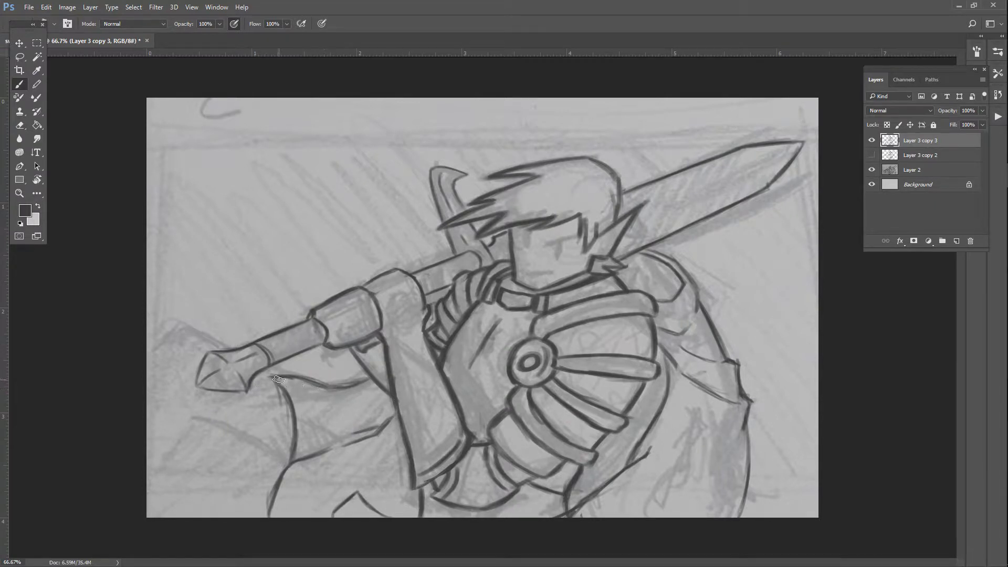
- Redraw the upper corner and outer edge of the cape section behind the raised arm, and double its fold line near the arm
{"action": "mouse_move", "coordinate": [284, 374]}
{"action": "left_mouse_down"}
{"action": "mouse_move", "coordinate": [360, 386]}
{"action": "mouse_move", "coordinate": [268, 384]}
{"action": "mouse_move", "coordinate": [294, 376]}
{"action": "mouse_move", "coordinate": [279, 378]}
{"action": "left_mouse_up"}
{"action": "mouse_move", "coordinate": [340, 397]}
{"action": "left_mouse_down"}
{"action": "mouse_move", "coordinate": [305, 393]}
{"action": "mouse_move", "coordinate": [335, 395]}
{"action": "mouse_move", "coordinate": [280, 390]}
{"action": "mouse_move", "coordinate": [366, 388]}
{"action": "left_mouse_up"}
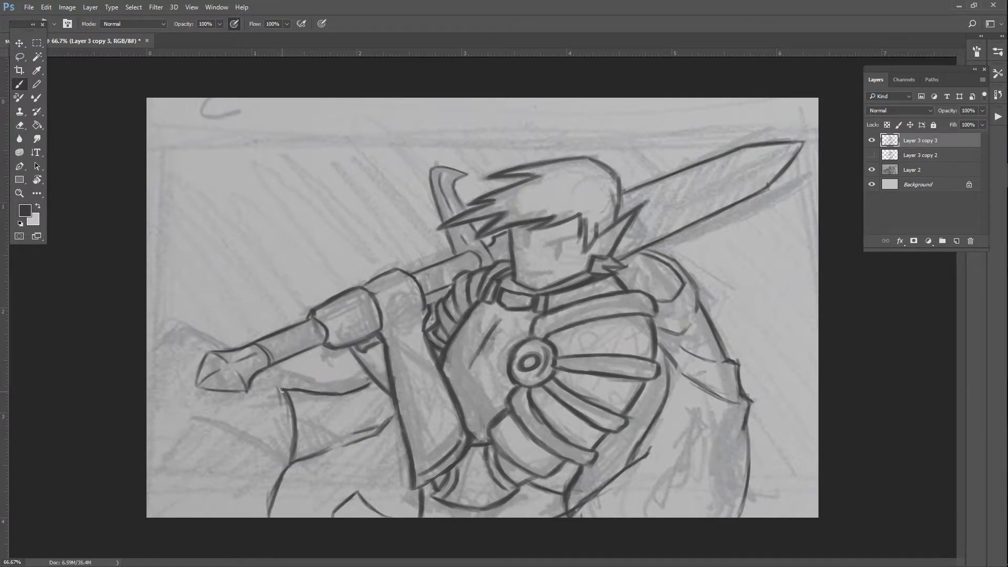
{"action": "left_click_drag", "start_coordinate": [287, 395], "coordinate": [298, 457]}
{"action": "left_click_drag", "start_coordinate": [294, 419], "coordinate": [294, 461]}
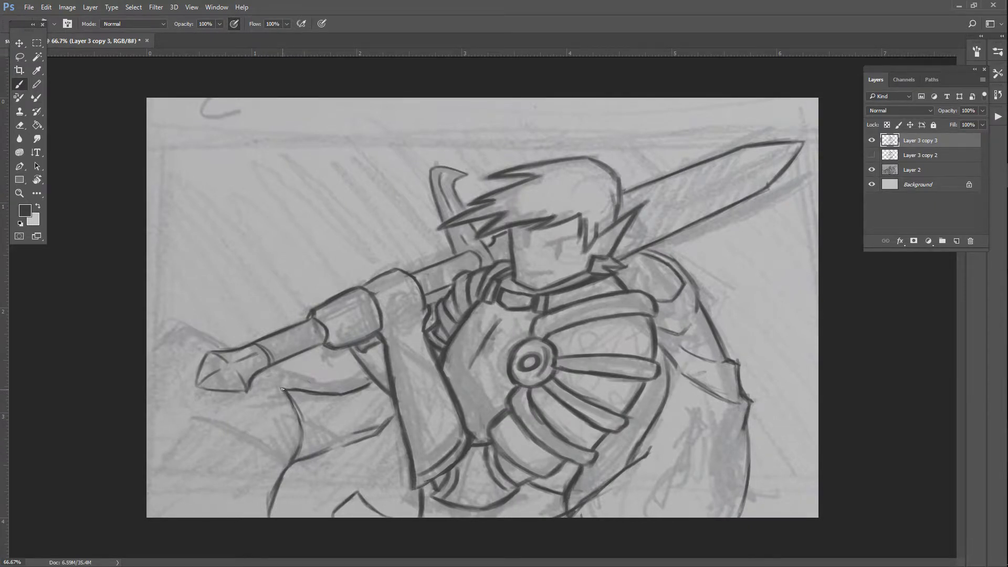
{"action": "mouse_move", "coordinate": [283, 389]}
{"action": "left_mouse_down"}
{"action": "mouse_move", "coordinate": [299, 417]}
{"action": "mouse_move", "coordinate": [286, 389]}
{"action": "mouse_move", "coordinate": [297, 446]}
{"action": "mouse_move", "coordinate": [303, 437]}
{"action": "mouse_move", "coordinate": [277, 489]}
{"action": "left_mouse_up"}
{"action": "mouse_move", "coordinate": [383, 430]}
{"action": "left_mouse_down"}
{"action": "mouse_move", "coordinate": [344, 464]}
{"action": "mouse_move", "coordinate": [338, 449]}
{"action": "mouse_move", "coordinate": [368, 432]}
{"action": "mouse_move", "coordinate": [327, 441]}
{"action": "left_mouse_up"}
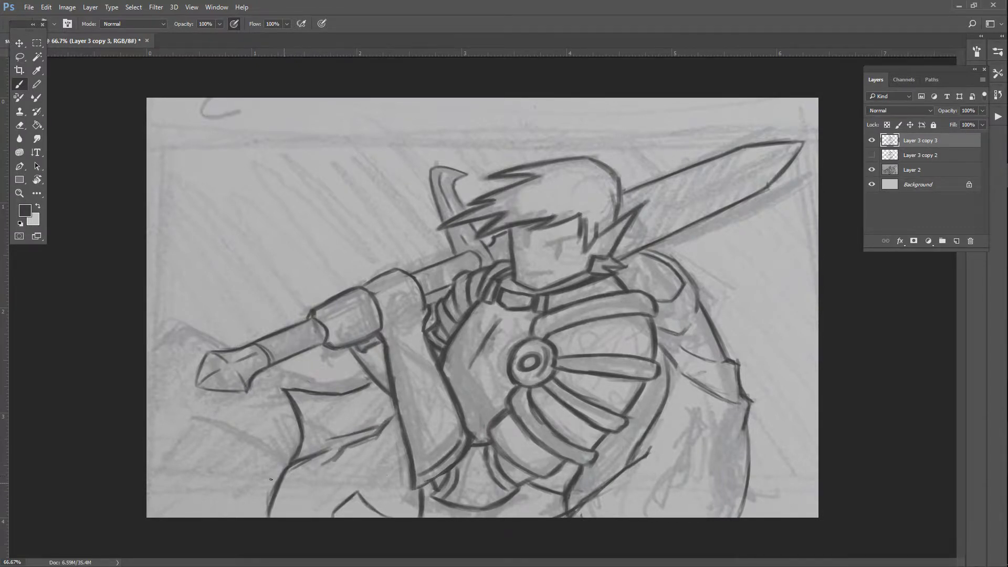
- Flare the cape's outer edge outward to the canvas bottom and extend its upper edge to the raised arm
{"action": "mouse_move", "coordinate": [268, 517]}
{"action": "left_mouse_down"}
{"action": "mouse_move", "coordinate": [294, 504]}
{"action": "mouse_move", "coordinate": [265, 514]}
{"action": "left_mouse_up"}
{"action": "key", "text": "ctrl+alt+z"}
{"action": "key", "text": "ctrl+alt+z"}
{"action": "mouse_move", "coordinate": [254, 509]}
{"action": "left_mouse_down"}
{"action": "mouse_move", "coordinate": [237, 523]}
{"action": "mouse_move", "coordinate": [276, 491]}
{"action": "mouse_move", "coordinate": [248, 517]}
{"action": "left_mouse_up"}
{"action": "mouse_move", "coordinate": [336, 394]}
{"action": "left_mouse_down"}
{"action": "mouse_move", "coordinate": [368, 396]}
{"action": "mouse_move", "coordinate": [314, 390]}
{"action": "mouse_move", "coordinate": [386, 397]}
{"action": "left_mouse_up"}
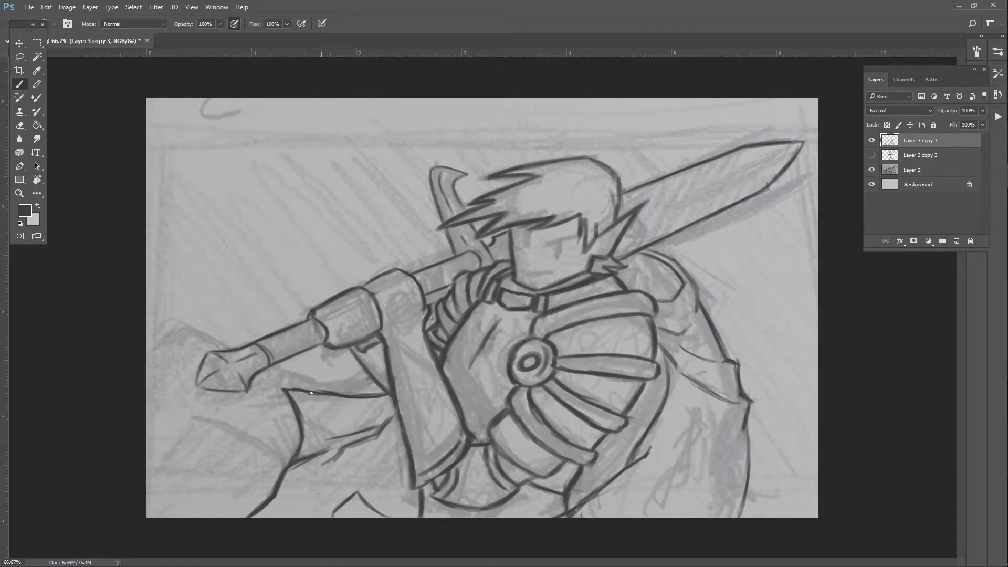
{"action": "mouse_move", "coordinate": [284, 389]}
{"action": "left_mouse_down"}
{"action": "mouse_move", "coordinate": [299, 454]}
{"action": "mouse_move", "coordinate": [285, 470]}
{"action": "mouse_move", "coordinate": [312, 450]}
{"action": "mouse_move", "coordinate": [272, 491]}
{"action": "left_mouse_up"}
- Draw the upper line of the mouth across the lower face with a smaller brush
{"action": "scroll", "coordinate": [395, 329], "scroll_direction": "up", "scroll_amount": 2}
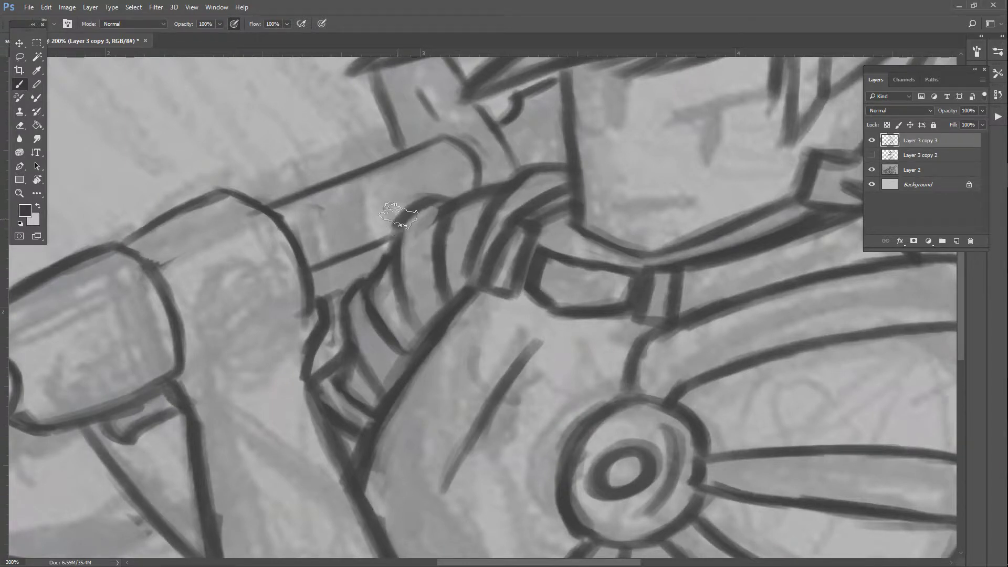
{"action": "key", "text": "bracketleft"}
{"action": "key", "text": "bracketleft"}
{"action": "key", "text": "bracketleft"}
{"action": "left_click_drag", "start_coordinate": [595, 171], "coordinate": [651, 179]}
{"action": "key", "text": "bracketright"}
{"action": "key", "text": "bracketright"}
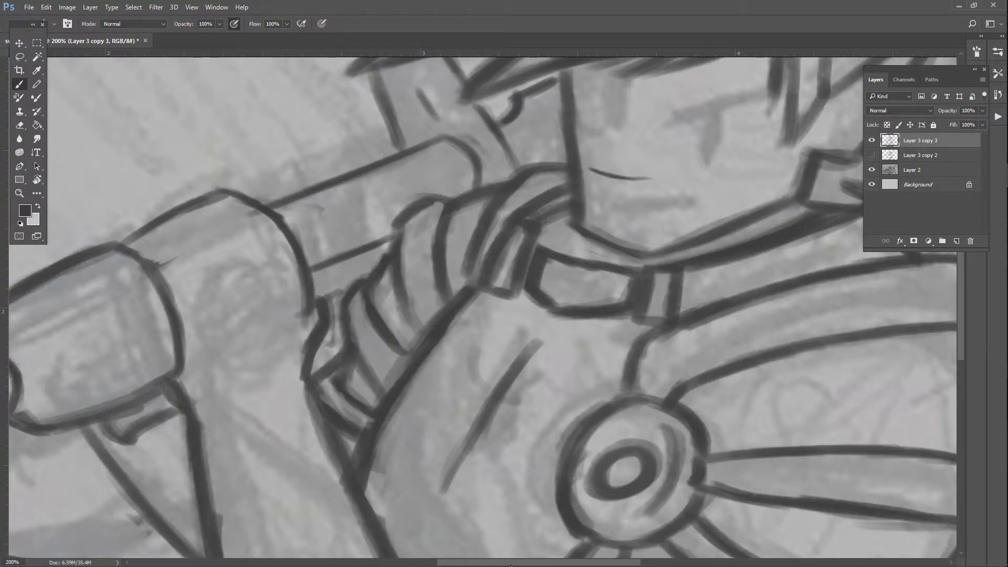
{"action": "left_click_drag", "start_coordinate": [511, 565], "coordinate": [539, 565]}
{"action": "scroll", "coordinate": [497, 193], "scroll_direction": "up", "scroll_amount": 3}
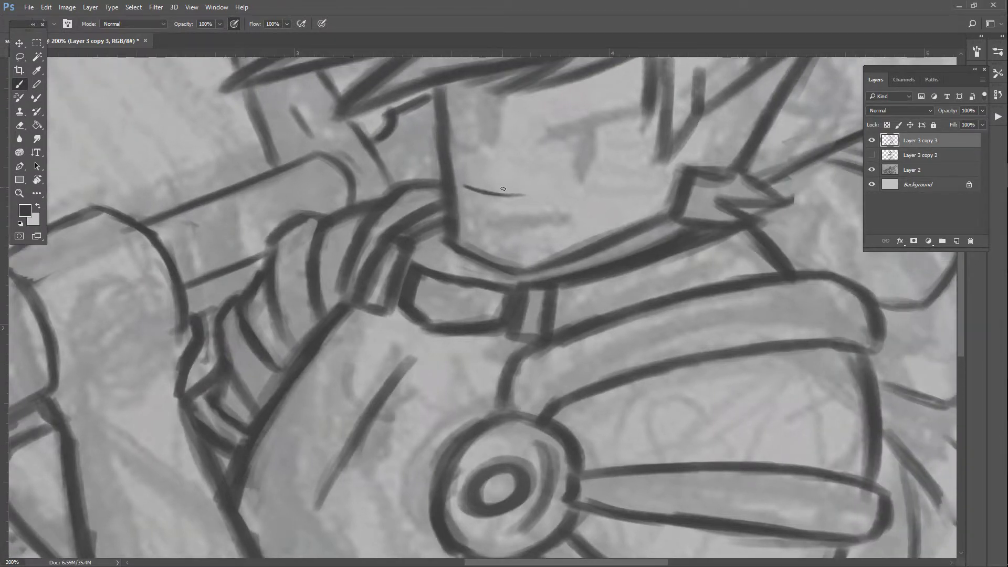
{"action": "left_click_drag", "start_coordinate": [504, 237], "coordinate": [531, 235]}
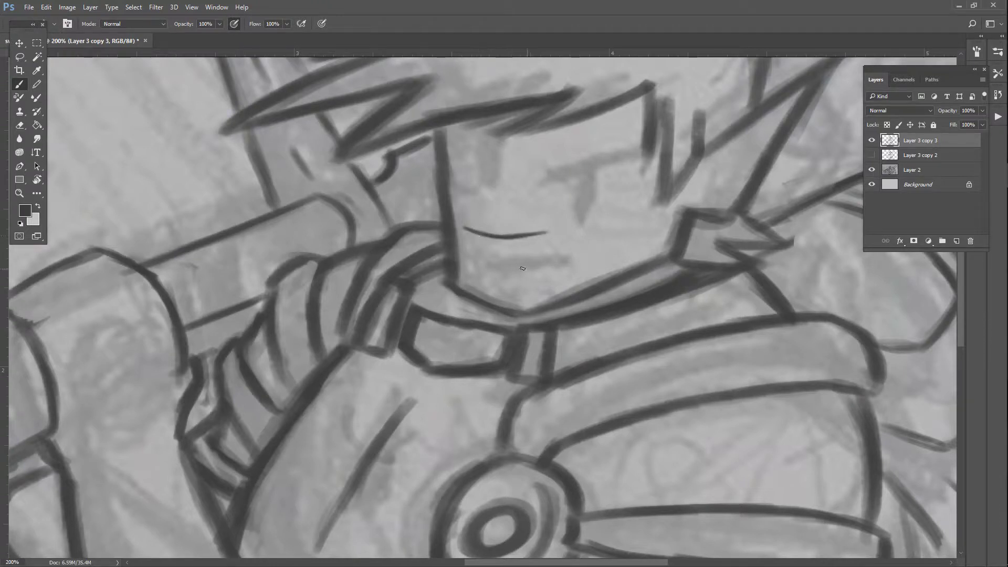
- Complete the open grin with its sides, lower edge, teeth marks and a small crease at the mouth corner
{"action": "mouse_move", "coordinate": [465, 230]}
{"action": "left_mouse_down"}
{"action": "mouse_move", "coordinate": [474, 284]}
{"action": "mouse_move", "coordinate": [485, 266]}
{"action": "mouse_move", "coordinate": [476, 265]}
{"action": "mouse_move", "coordinate": [519, 279]}
{"action": "left_mouse_up"}
{"action": "left_click_drag", "start_coordinate": [506, 273], "coordinate": [517, 277]}
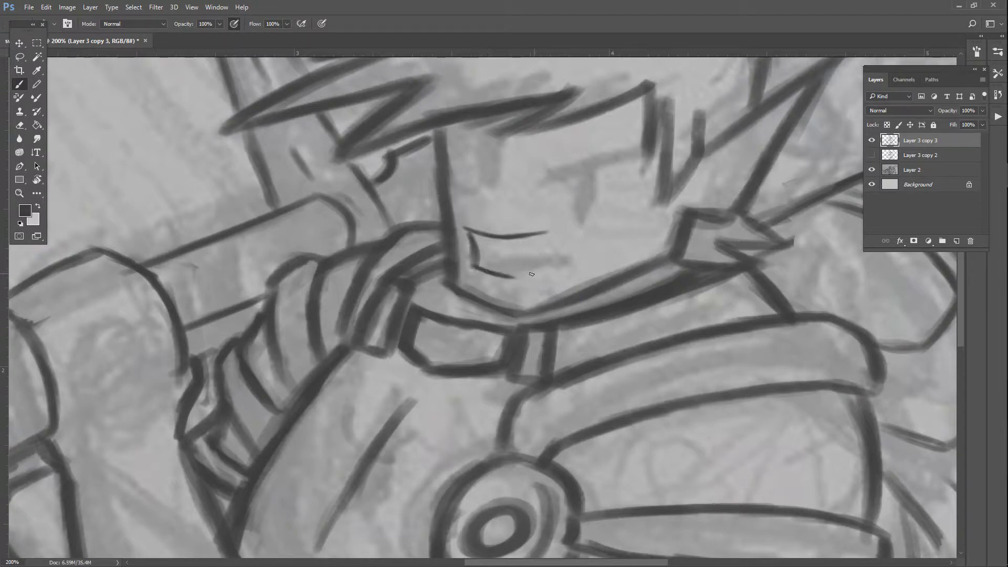
{"action": "mouse_move", "coordinate": [525, 234]}
{"action": "left_mouse_down"}
{"action": "mouse_move", "coordinate": [557, 228]}
{"action": "mouse_move", "coordinate": [516, 277]}
{"action": "left_mouse_up"}
{"action": "mouse_move", "coordinate": [486, 249]}
{"action": "left_mouse_down"}
{"action": "mouse_move", "coordinate": [479, 240]}
{"action": "mouse_move", "coordinate": [503, 256]}
{"action": "mouse_move", "coordinate": [492, 267]}
{"action": "mouse_move", "coordinate": [520, 261]}
{"action": "left_mouse_up"}
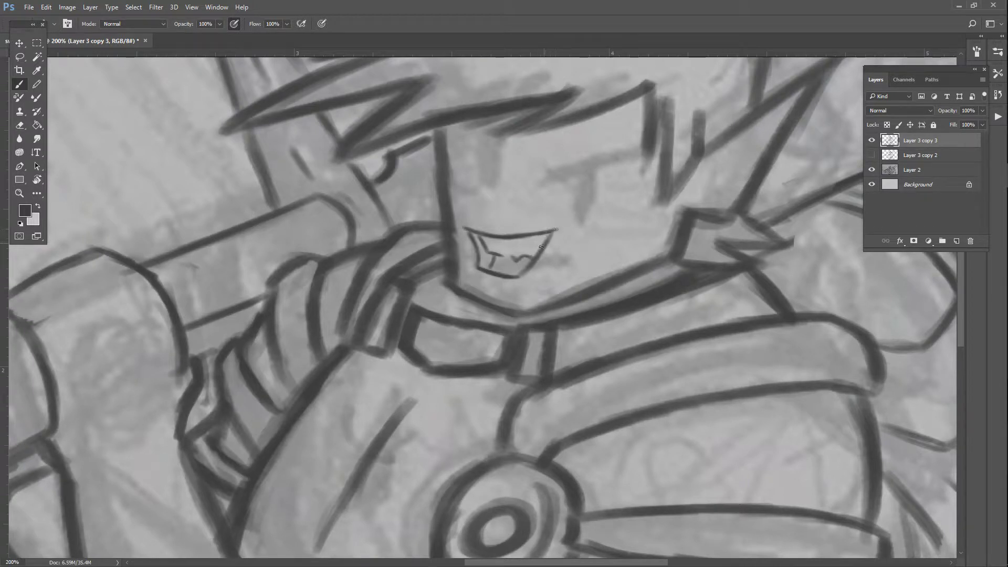
{"action": "left_click_drag", "start_coordinate": [561, 231], "coordinate": [555, 225]}
- Draw the angled eyebrow, the nose and the eye with its pupil above the grin
{"action": "mouse_move", "coordinate": [527, 161]}
{"action": "left_mouse_down"}
{"action": "mouse_move", "coordinate": [595, 135]}
{"action": "mouse_move", "coordinate": [535, 158]}
{"action": "mouse_move", "coordinate": [586, 133]}
{"action": "mouse_move", "coordinate": [577, 132]}
{"action": "mouse_move", "coordinate": [595, 136]}
{"action": "mouse_move", "coordinate": [556, 136]}
{"action": "mouse_move", "coordinate": [531, 161]}
{"action": "mouse_move", "coordinate": [562, 131]}
{"action": "mouse_move", "coordinate": [529, 161]}
{"action": "mouse_move", "coordinate": [594, 134]}
{"action": "mouse_move", "coordinate": [557, 132]}
{"action": "mouse_move", "coordinate": [532, 159]}
{"action": "mouse_move", "coordinate": [570, 140]}
{"action": "left_mouse_up"}
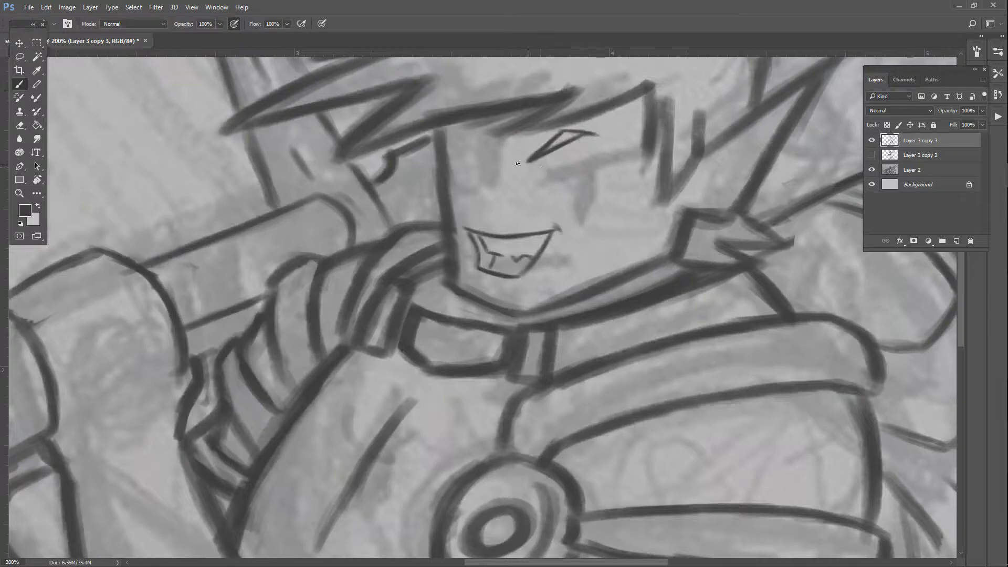
{"action": "mouse_move", "coordinate": [488, 152]}
{"action": "left_mouse_down"}
{"action": "mouse_move", "coordinate": [467, 213]}
{"action": "mouse_move", "coordinate": [488, 220]}
{"action": "mouse_move", "coordinate": [479, 221]}
{"action": "left_mouse_up"}
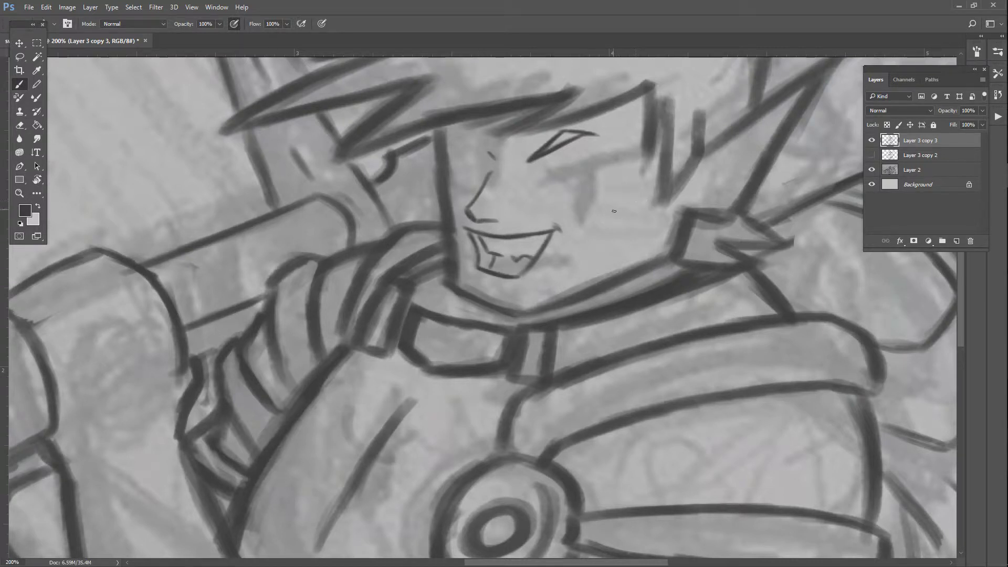
{"action": "mouse_move", "coordinate": [532, 177]}
{"action": "left_mouse_down"}
{"action": "mouse_move", "coordinate": [578, 163]}
{"action": "mouse_move", "coordinate": [529, 178]}
{"action": "mouse_move", "coordinate": [573, 164]}
{"action": "mouse_move", "coordinate": [561, 185]}
{"action": "mouse_move", "coordinate": [572, 165]}
{"action": "mouse_move", "coordinate": [517, 208]}
{"action": "mouse_move", "coordinate": [594, 174]}
{"action": "mouse_move", "coordinate": [592, 188]}
{"action": "mouse_move", "coordinate": [536, 189]}
{"action": "mouse_move", "coordinate": [568, 166]}
{"action": "mouse_move", "coordinate": [541, 175]}
{"action": "mouse_move", "coordinate": [572, 162]}
{"action": "mouse_move", "coordinate": [539, 178]}
{"action": "mouse_move", "coordinate": [554, 182]}
{"action": "mouse_move", "coordinate": [585, 163]}
{"action": "mouse_move", "coordinate": [553, 176]}
{"action": "mouse_move", "coordinate": [571, 162]}
{"action": "mouse_move", "coordinate": [531, 178]}
{"action": "mouse_move", "coordinate": [531, 169]}
{"action": "mouse_move", "coordinate": [559, 163]}
{"action": "mouse_move", "coordinate": [529, 169]}
{"action": "mouse_move", "coordinate": [574, 173]}
{"action": "mouse_move", "coordinate": [556, 190]}
{"action": "mouse_move", "coordinate": [536, 188]}
{"action": "mouse_move", "coordinate": [565, 190]}
{"action": "left_mouse_up"}
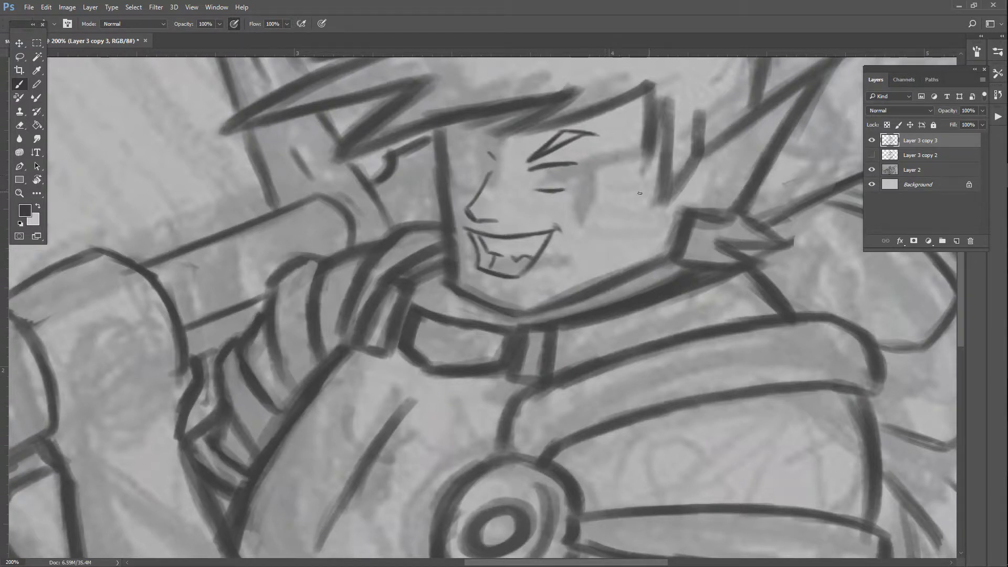
{"action": "left_click", "coordinate": [555, 170]}
{"action": "left_click_drag", "start_coordinate": [558, 170], "coordinate": [557, 181]}
- Select the eyebrow and eye, move them closer to the nose and rotate them by about 3.7 degrees
{"action": "left_click", "coordinate": [20, 56]}
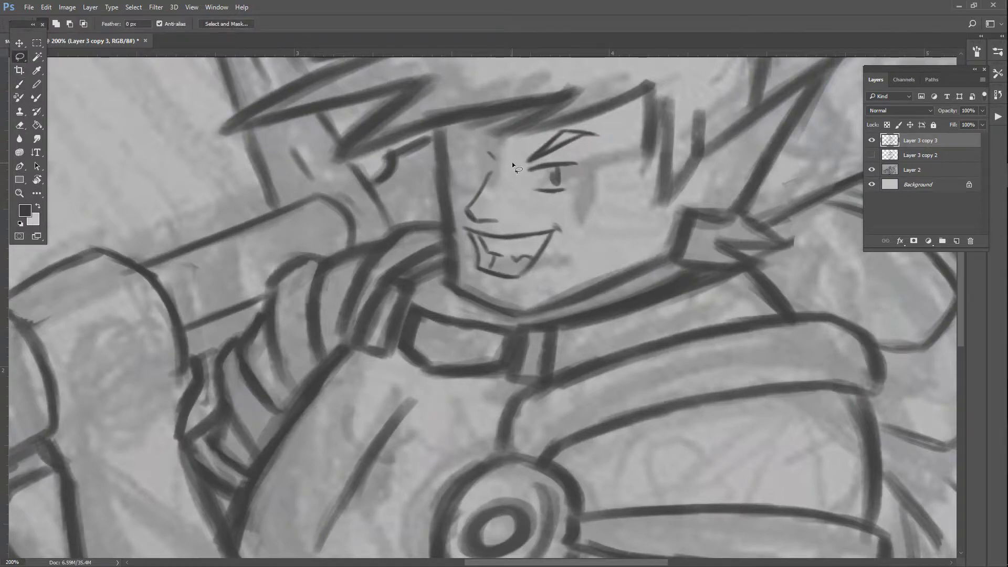
{"action": "mouse_move", "coordinate": [591, 128]}
{"action": "left_mouse_down"}
{"action": "mouse_move", "coordinate": [593, 216]}
{"action": "mouse_move", "coordinate": [507, 173]}
{"action": "mouse_move", "coordinate": [530, 151]}
{"action": "mouse_move", "coordinate": [523, 170]}
{"action": "mouse_move", "coordinate": [512, 167]}
{"action": "left_mouse_up"}
{"action": "key", "text": "ctrl+t"}
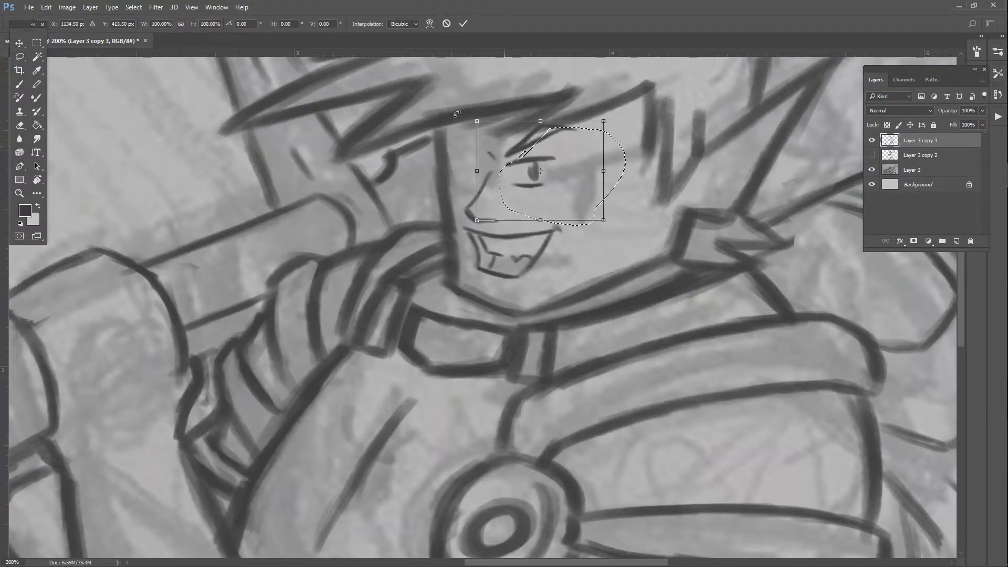
{"action": "left_click_drag", "start_coordinate": [482, 120], "coordinate": [494, 101]}
{"action": "left_click_drag", "start_coordinate": [530, 164], "coordinate": [525, 162]}
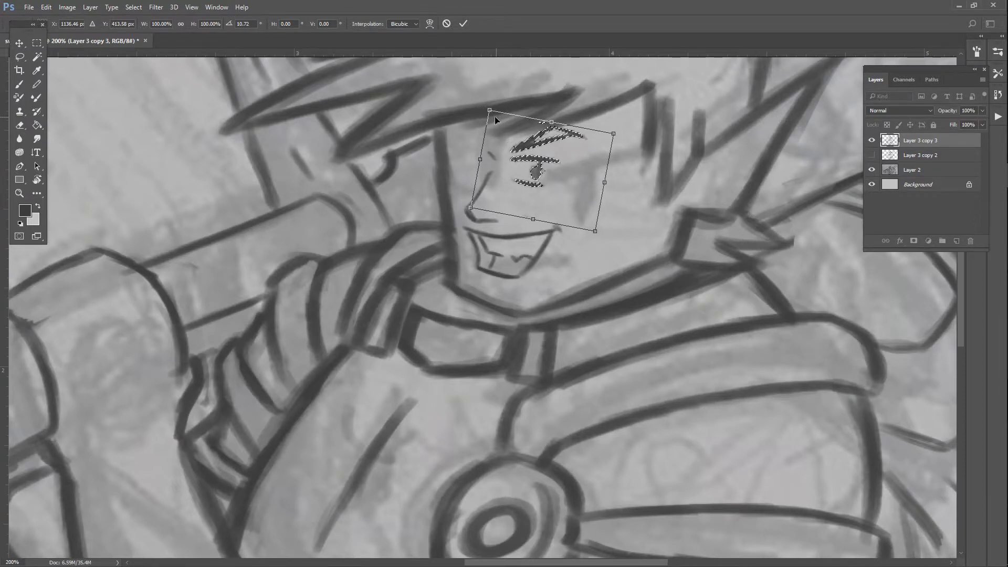
{"action": "left_click_drag", "start_coordinate": [495, 115], "coordinate": [463, 104]}
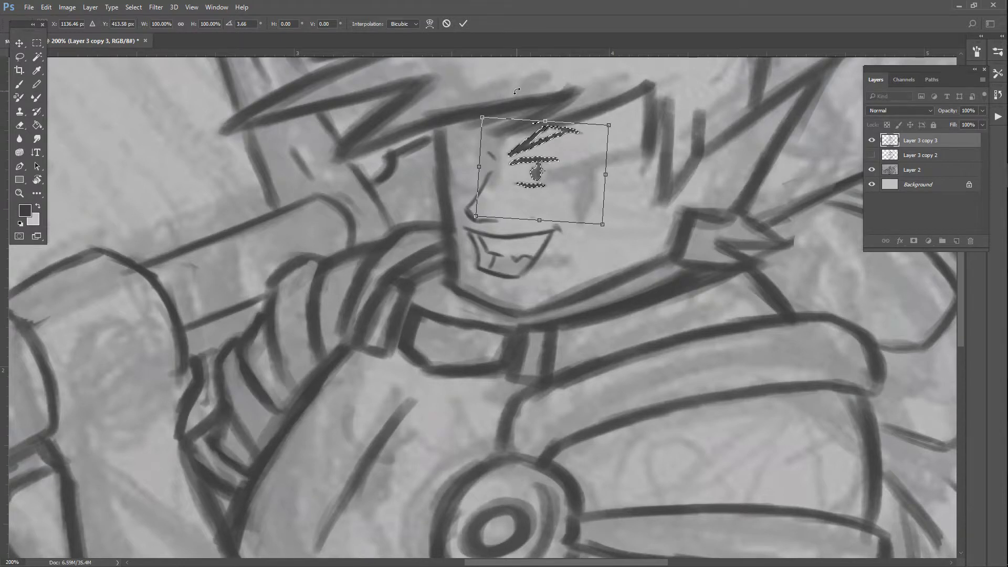
{"action": "key", "text": "Return"}
{"action": "key", "text": "l"}
{"action": "key", "text": "ctrl+d"}
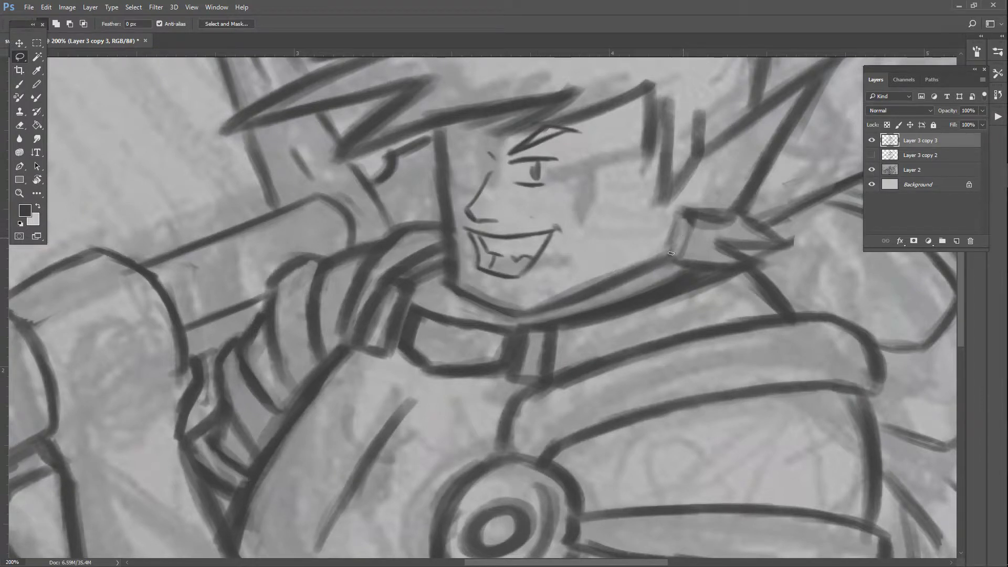
- Replace the upright edge of the pointed collar piece beside the jaw with a slanted line
{"action": "mouse_move", "coordinate": [663, 244]}
{"action": "left_mouse_down"}
{"action": "mouse_move", "coordinate": [680, 234]}
{"action": "mouse_move", "coordinate": [692, 241]}
{"action": "mouse_move", "coordinate": [673, 235]}
{"action": "left_mouse_up"}
{"action": "key", "text": "ctrl+d"}
{"action": "left_click", "coordinate": [20, 84]}
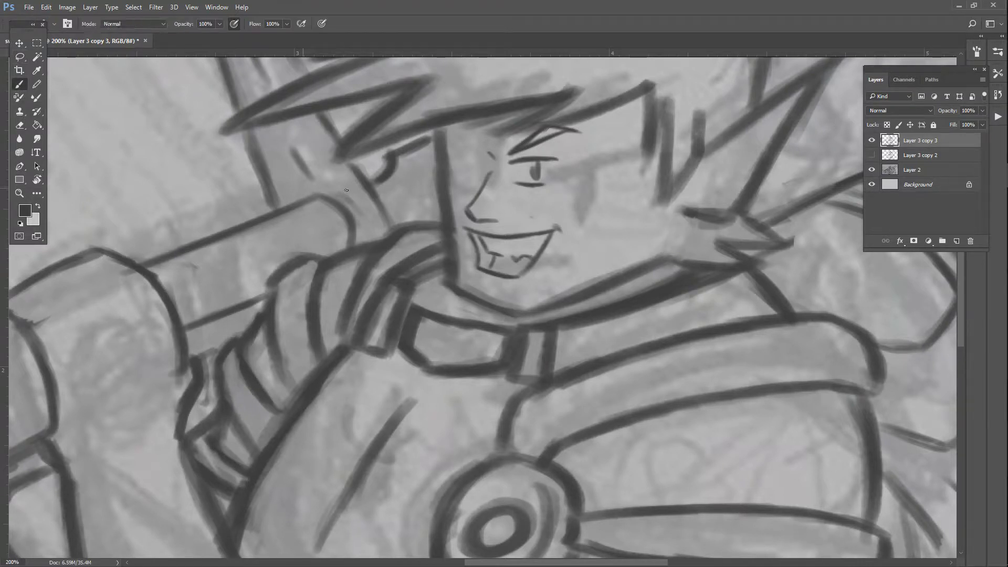
{"action": "left_click_drag", "start_coordinate": [682, 216], "coordinate": [663, 258]}
{"action": "left_click", "coordinate": [20, 57]}
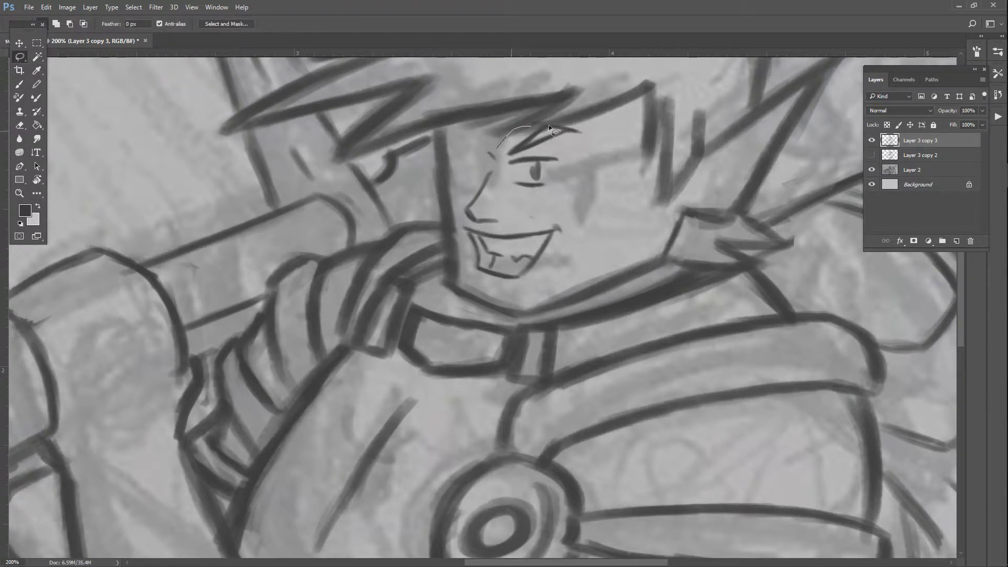
{"action": "mouse_move", "coordinate": [549, 125]}
{"action": "left_mouse_down"}
{"action": "mouse_move", "coordinate": [592, 222]}
{"action": "mouse_move", "coordinate": [605, 287]}
{"action": "mouse_move", "coordinate": [483, 284]}
{"action": "left_mouse_up"}
{"action": "mouse_move", "coordinate": [568, 235]}
{"action": "left_mouse_down"}
{"action": "mouse_move", "coordinate": [527, 264]}
{"action": "mouse_move", "coordinate": [539, 216]}
{"action": "mouse_move", "coordinate": [555, 223]}
{"action": "mouse_move", "coordinate": [549, 215]}
{"action": "left_mouse_up"}
{"action": "key", "text": "ctrl+d"}
- Hand-letter "BRB" on a new layer in the empty background above the sword handle
{"action": "left_click", "coordinate": [955, 241]}
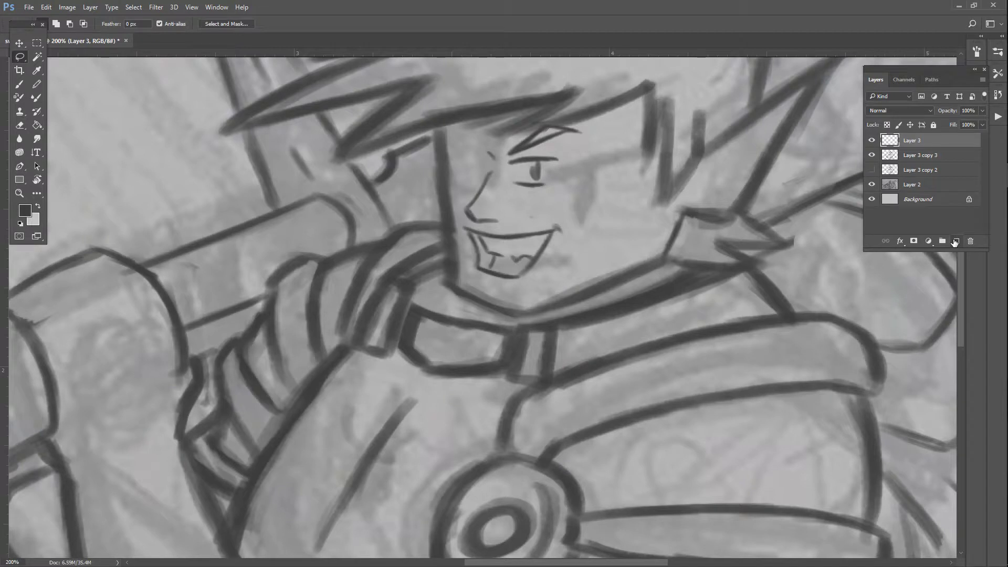
{"action": "left_click", "coordinate": [20, 86]}
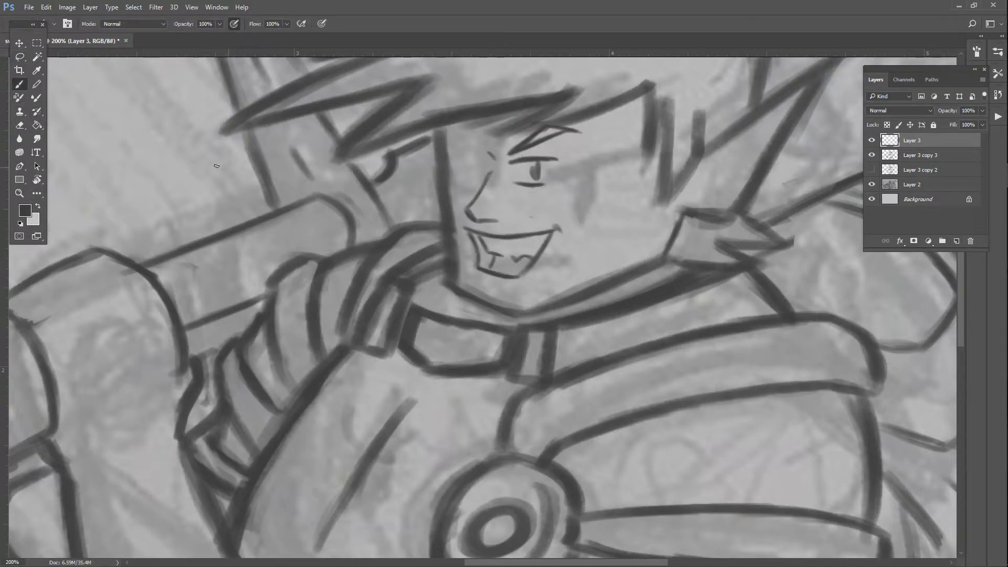
{"action": "mouse_move", "coordinate": [110, 213]}
{"action": "left_mouse_down"}
{"action": "mouse_move", "coordinate": [67, 163]}
{"action": "mouse_move", "coordinate": [74, 152]}
{"action": "mouse_move", "coordinate": [109, 159]}
{"action": "mouse_move", "coordinate": [108, 214]}
{"action": "left_mouse_up"}
{"action": "mouse_move", "coordinate": [167, 154]}
{"action": "left_mouse_down"}
{"action": "mouse_move", "coordinate": [123, 114]}
{"action": "mouse_move", "coordinate": [144, 98]}
{"action": "mouse_move", "coordinate": [152, 139]}
{"action": "mouse_move", "coordinate": [183, 94]}
{"action": "mouse_move", "coordinate": [202, 126]}
{"action": "left_mouse_up"}
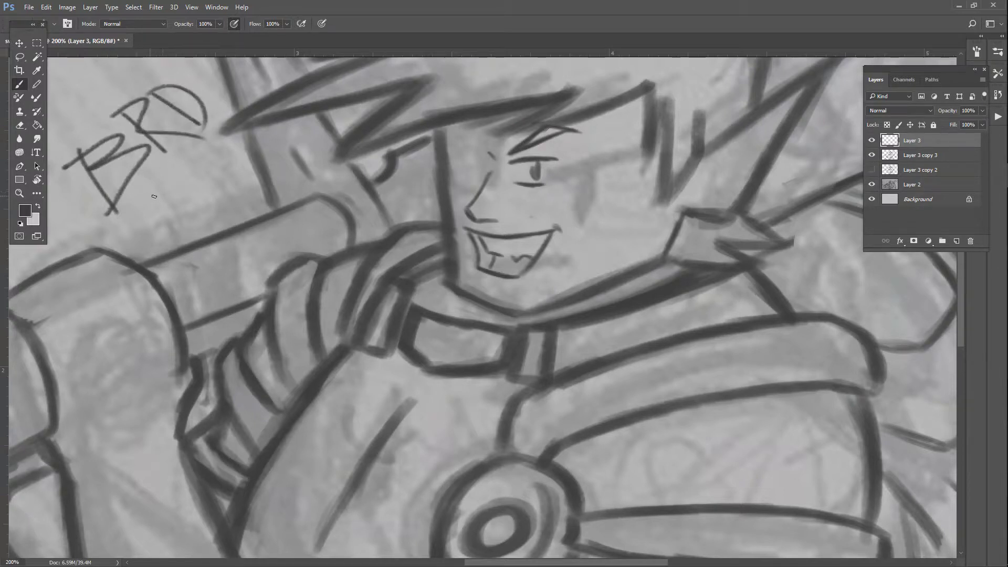
{"action": "left_click", "coordinate": [152, 195]}
{"action": "key", "text": "ctrl+alt+z"}
{"action": "key", "text": "ctrl+alt+z"}
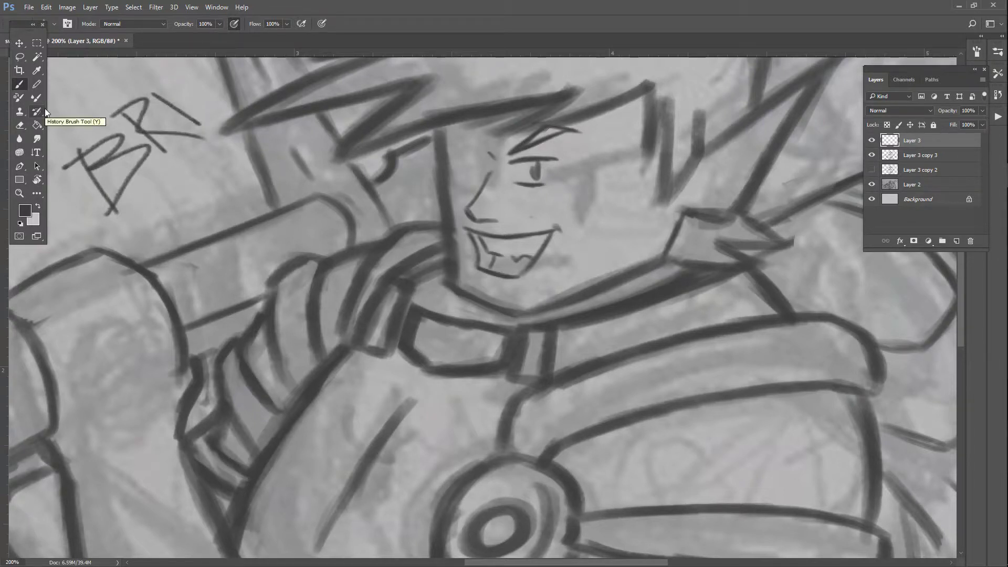
{"action": "mouse_move", "coordinate": [139, 97]}
{"action": "left_mouse_down"}
{"action": "mouse_move", "coordinate": [181, 102]}
{"action": "mouse_move", "coordinate": [198, 124]}
{"action": "left_mouse_up"}
- Add two dots and a stroke beneath the lettering, and delete the temporary lettering layer
{"action": "left_click", "coordinate": [154, 199]}
{"action": "left_click", "coordinate": [181, 218]}
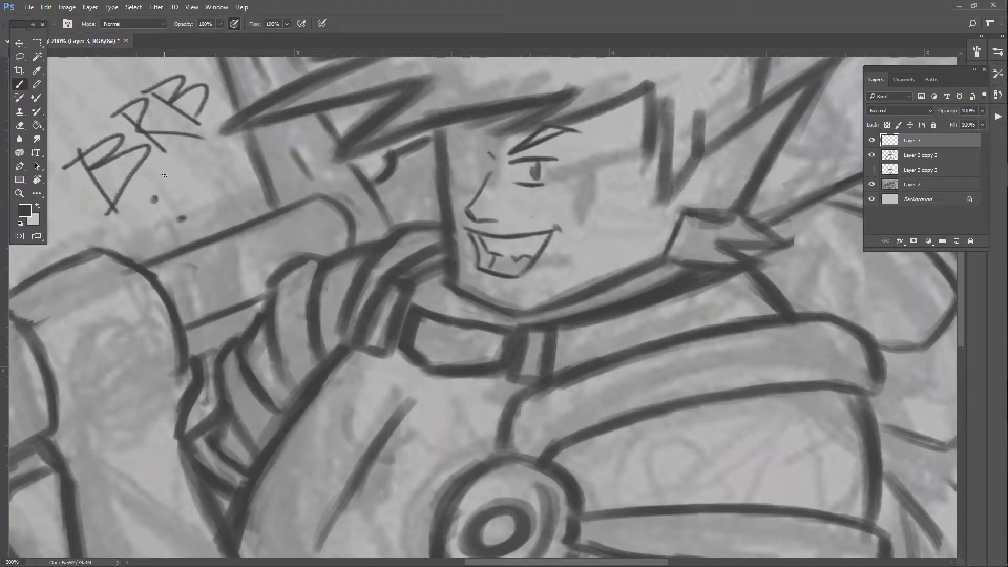
{"action": "left_click_drag", "start_coordinate": [165, 174], "coordinate": [209, 205]}
{"action": "key", "text": "Delete"}
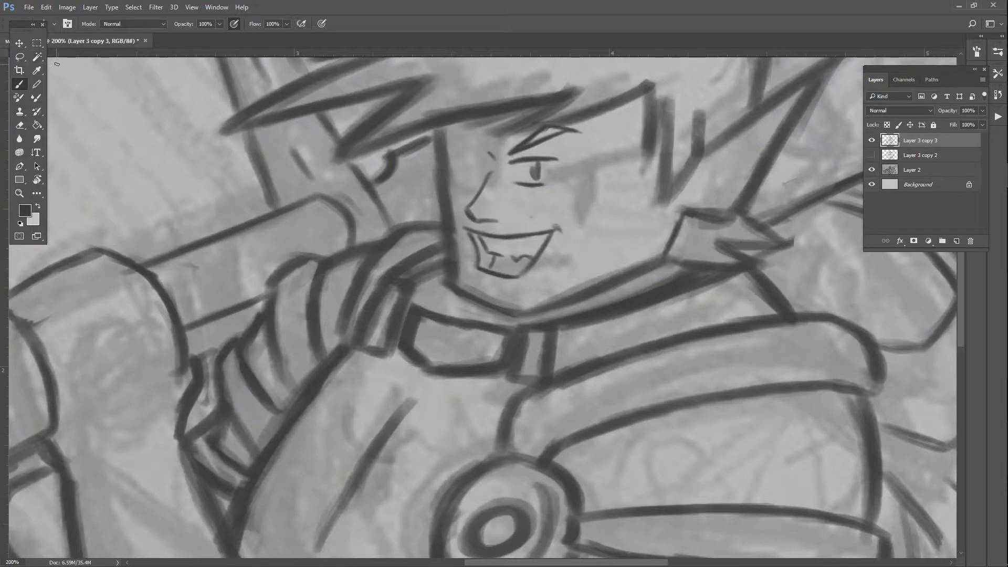
- Select all the facial features, widen them to about 120% and rotate them by about 9 degrees to fit the head
{"action": "left_click", "coordinate": [20, 56]}
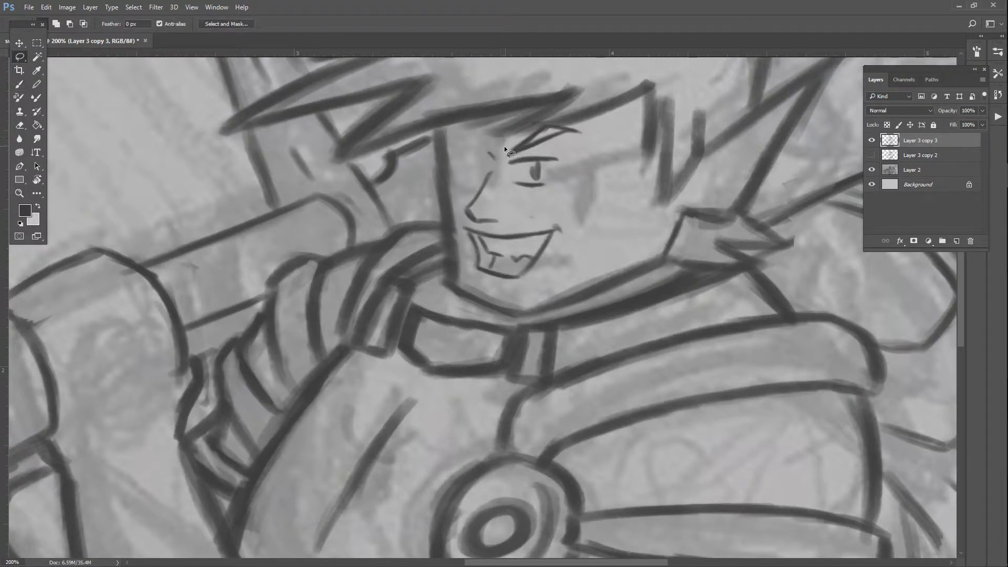
{"action": "left_click_drag", "start_coordinate": [505, 147], "coordinate": [539, 125]}
{"action": "left_click_drag", "start_coordinate": [477, 149], "coordinate": [478, 139]}
{"action": "key", "text": "ctrl+t"}
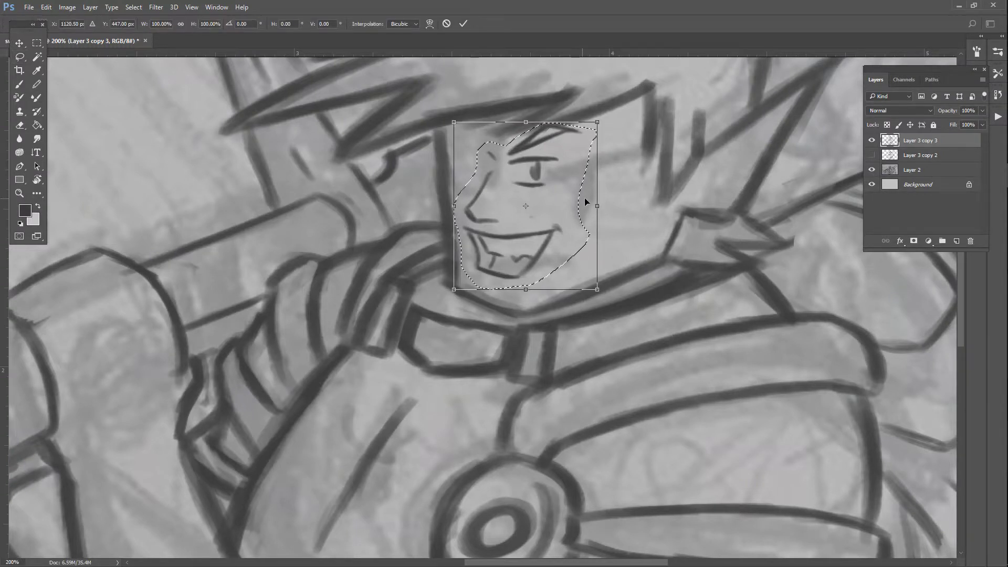
{"action": "left_click_drag", "start_coordinate": [596, 204], "coordinate": [627, 204]}
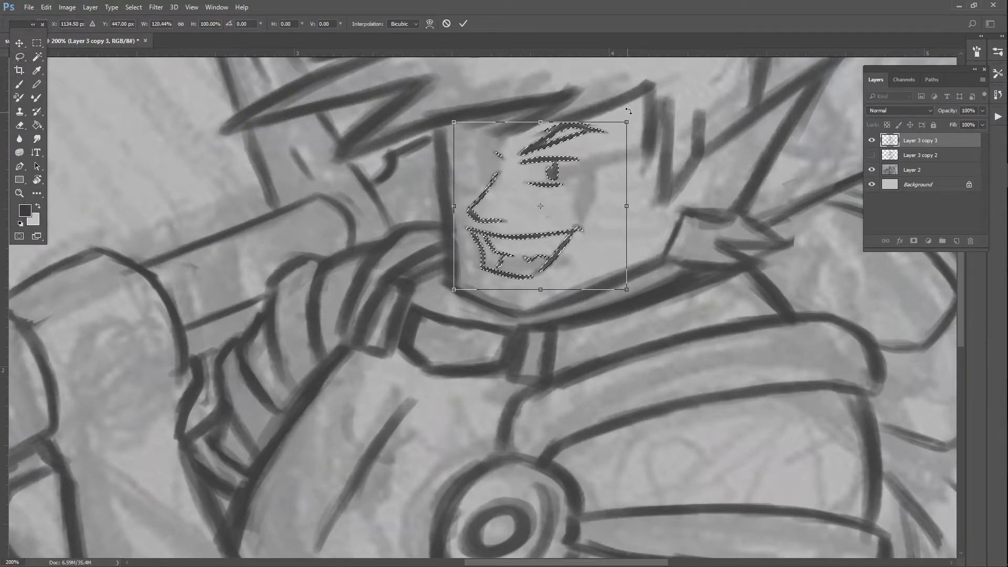
{"action": "left_click_drag", "start_coordinate": [630, 108], "coordinate": [645, 124]}
{"action": "left_click_drag", "start_coordinate": [475, 207], "coordinate": [473, 214]}
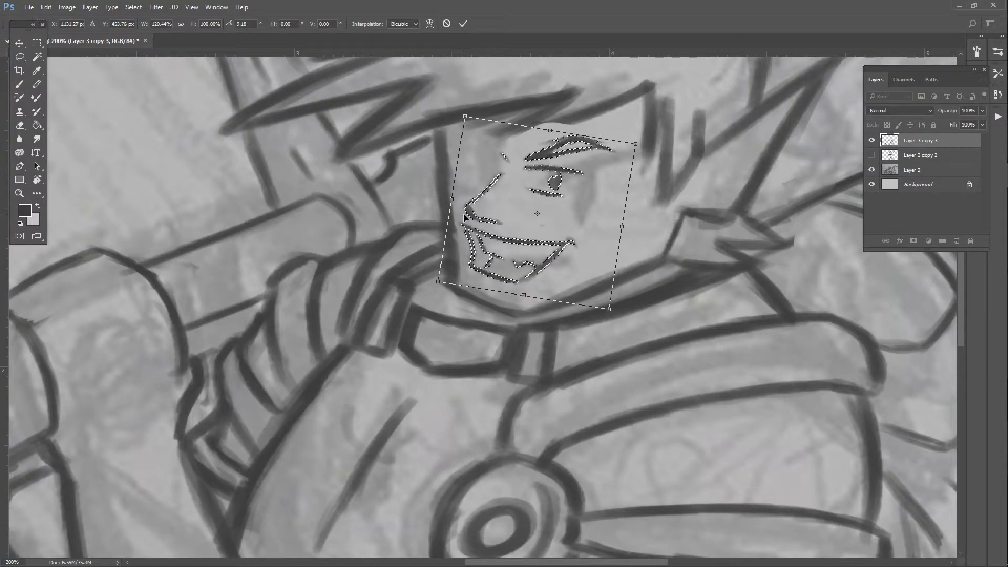
{"action": "key", "text": "Escape"}
{"action": "key", "text": "ctrl+d"}
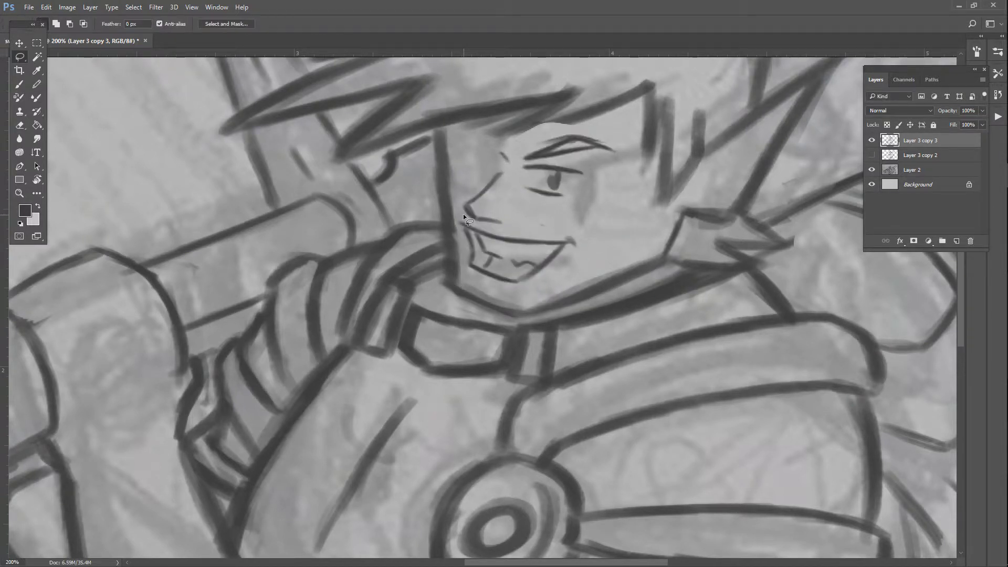
- Strengthen the finished eye's upper lid and draw the second eye and eyebrow on the far side of the nose
{"action": "left_click", "coordinate": [20, 84]}
{"action": "left_click_drag", "start_coordinate": [524, 169], "coordinate": [580, 166]}
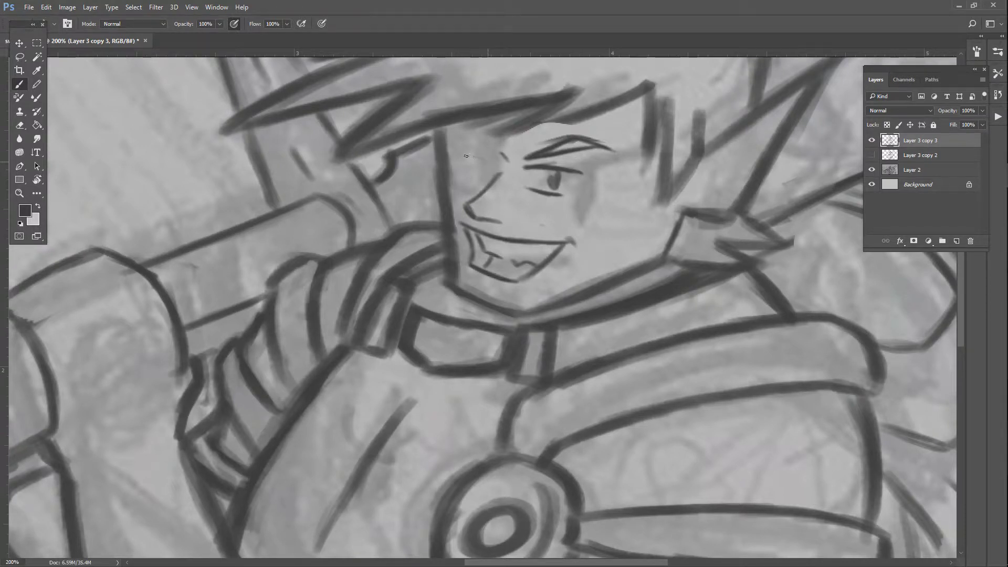
{"action": "left_click_drag", "start_coordinate": [466, 156], "coordinate": [486, 160]}
{"action": "mouse_move", "coordinate": [459, 173]}
{"action": "left_mouse_down"}
{"action": "mouse_move", "coordinate": [481, 175]}
{"action": "mouse_move", "coordinate": [456, 171]}
{"action": "mouse_move", "coordinate": [471, 175]}
{"action": "mouse_move", "coordinate": [463, 159]}
{"action": "mouse_move", "coordinate": [503, 171]}
{"action": "mouse_move", "coordinate": [474, 140]}
{"action": "mouse_move", "coordinate": [488, 154]}
{"action": "mouse_move", "coordinate": [445, 136]}
{"action": "mouse_move", "coordinate": [484, 150]}
{"action": "mouse_move", "coordinate": [457, 128]}
{"action": "mouse_move", "coordinate": [445, 133]}
{"action": "mouse_move", "coordinate": [488, 150]}
{"action": "mouse_move", "coordinate": [468, 138]}
{"action": "left_mouse_up"}
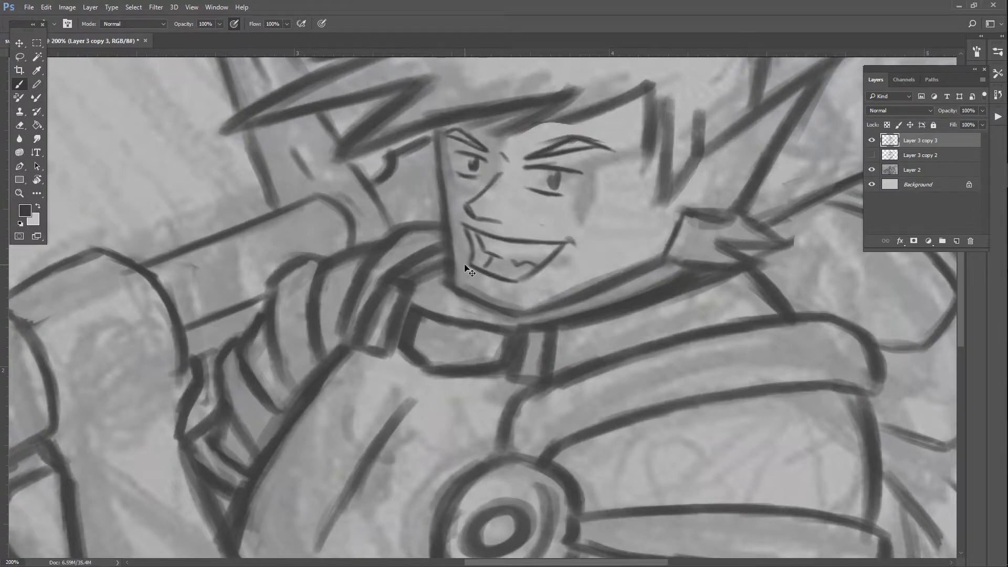
{"action": "key", "text": "ctrl+minus"}
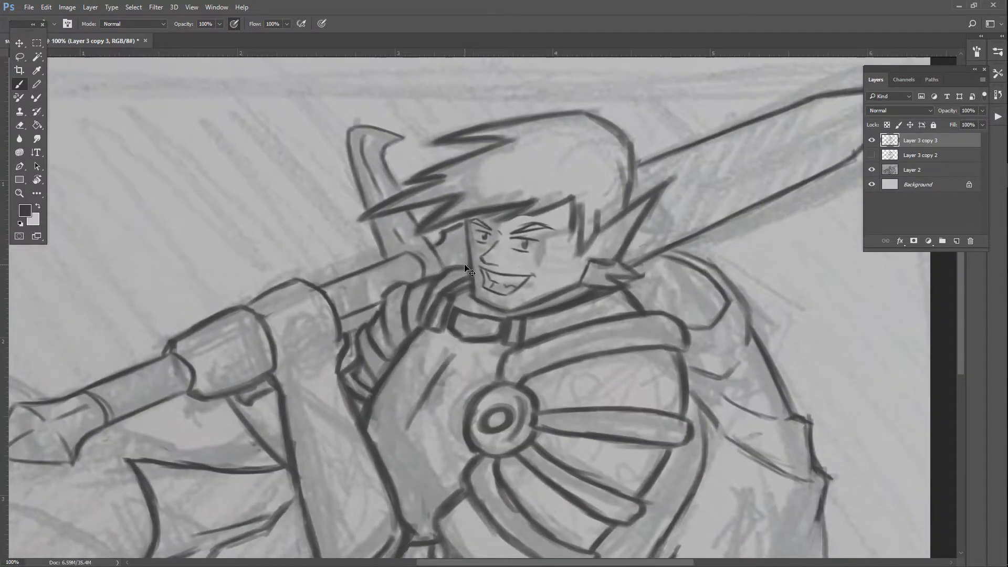
{"action": "key", "text": "ctrl+minus"}
{"action": "key", "text": "ctrl+plus"}
{"action": "key", "text": "ctrl+plus"}
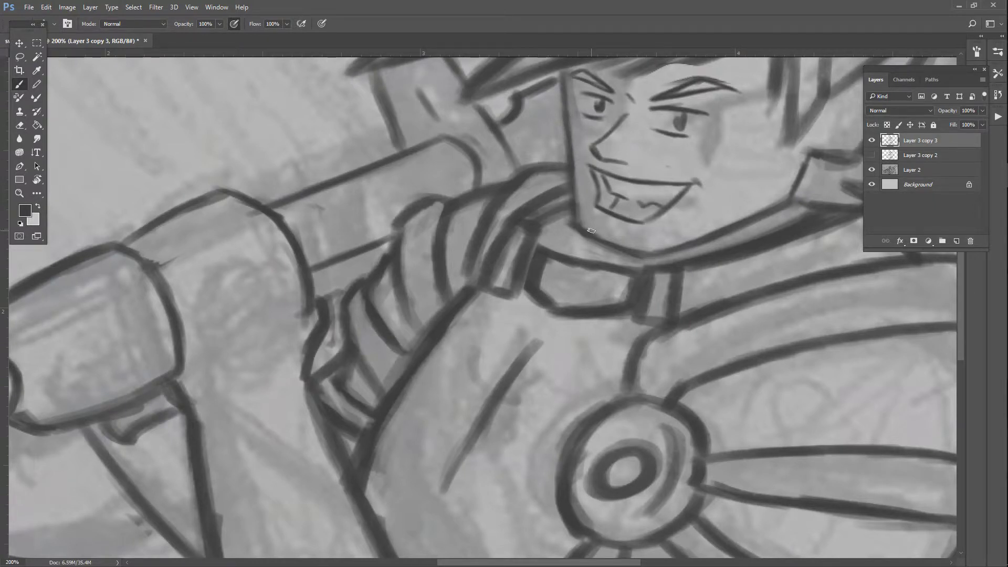
- Hide the scanned pencil sketch on Layer 2 so only the line art shows over the plain background
{"action": "key", "text": "ctrl+minus"}
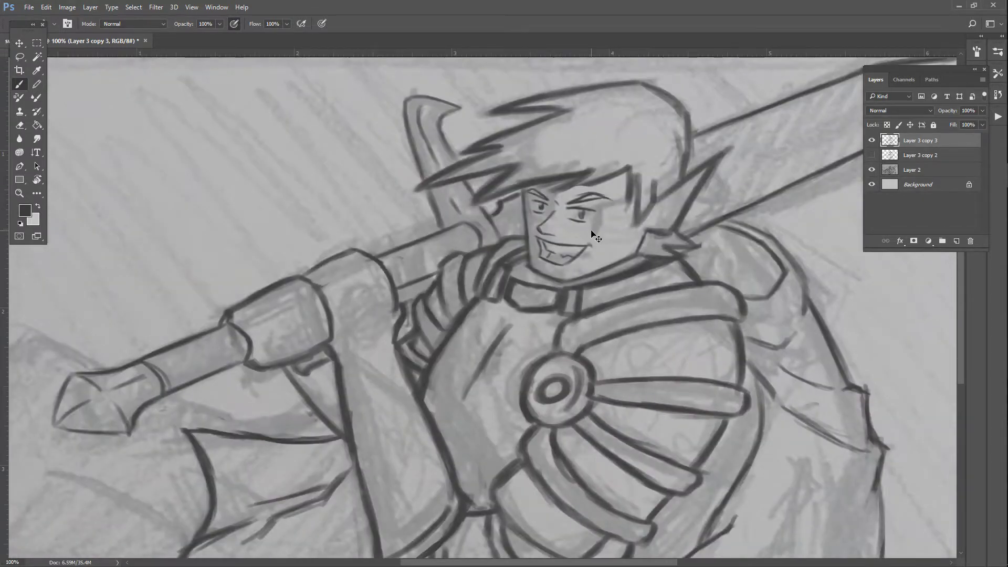
{"action": "key", "text": "ctrl+minus"}
{"action": "key", "text": "ctrl+minus"}
{"action": "key", "text": "ctrl+equal"}
{"action": "key", "text": "ctrl+equal"}
{"action": "key", "text": "ctrl+minus"}
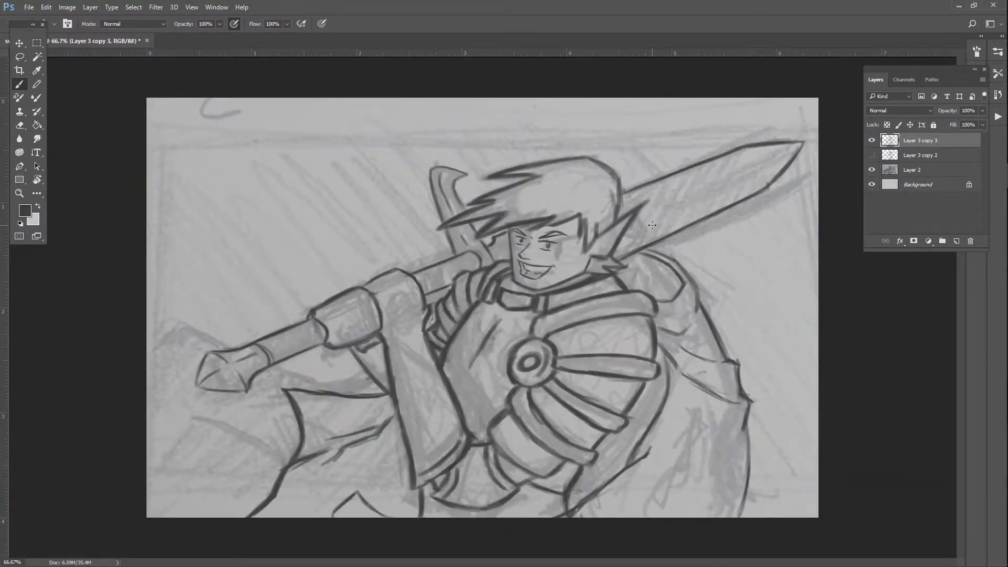
{"action": "left_click", "coordinate": [872, 170]}
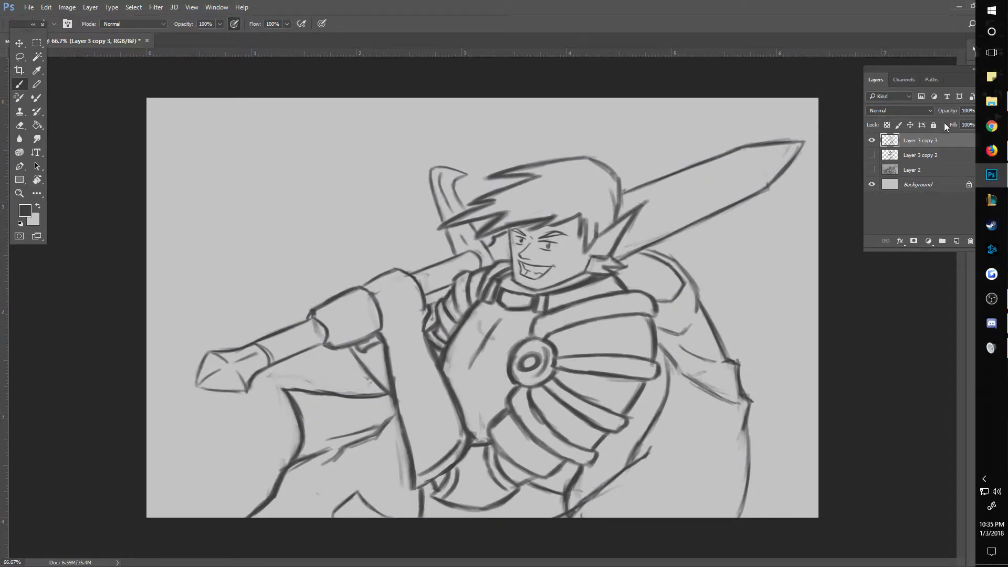
- Darken the Background layer with a Hue/Saturation adjustment, setting Lightness to -16
{"action": "left_click", "coordinate": [902, 189]}
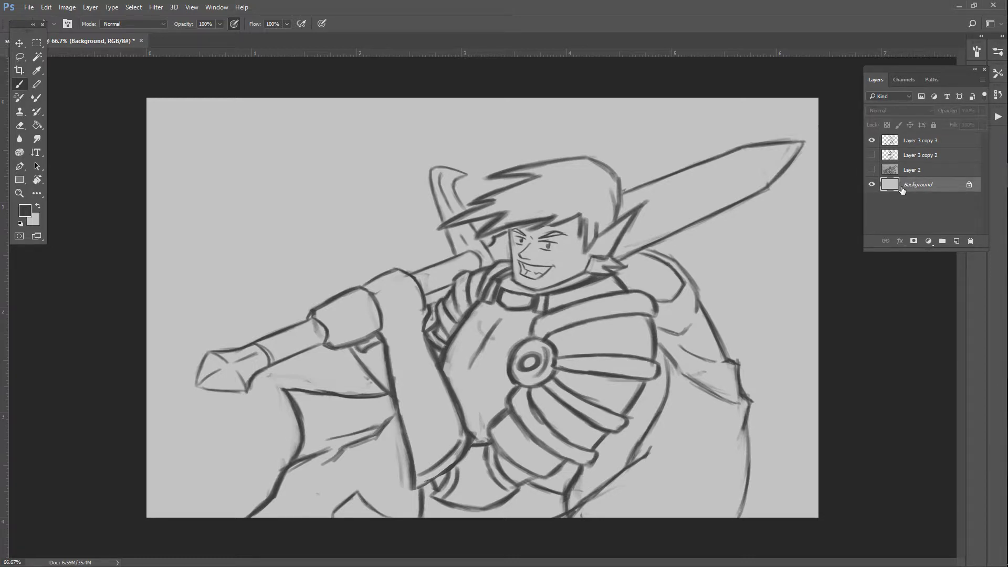
{"action": "key", "text": "ctrl+u"}
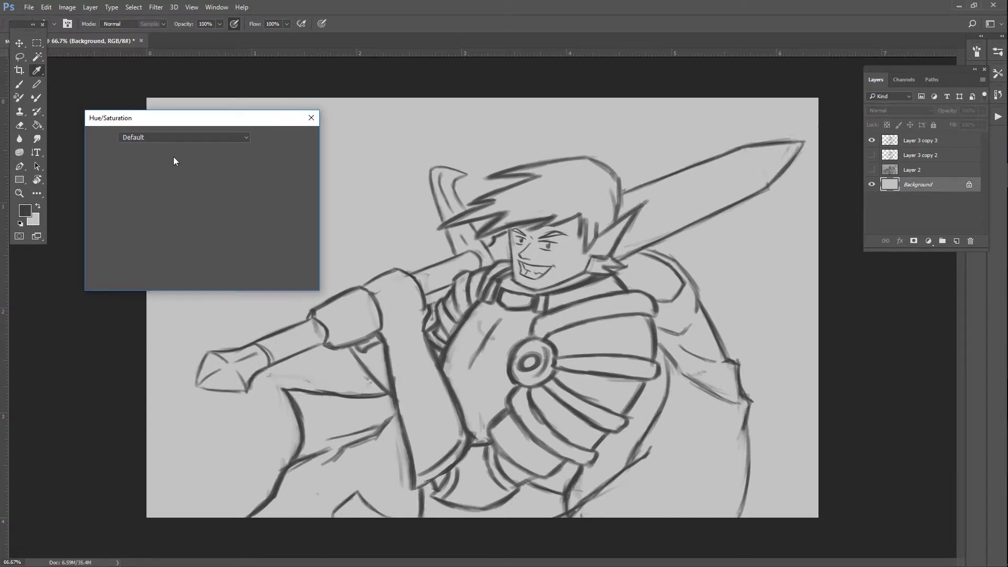
{"action": "left_click_drag", "start_coordinate": [179, 241], "coordinate": [171, 239]}
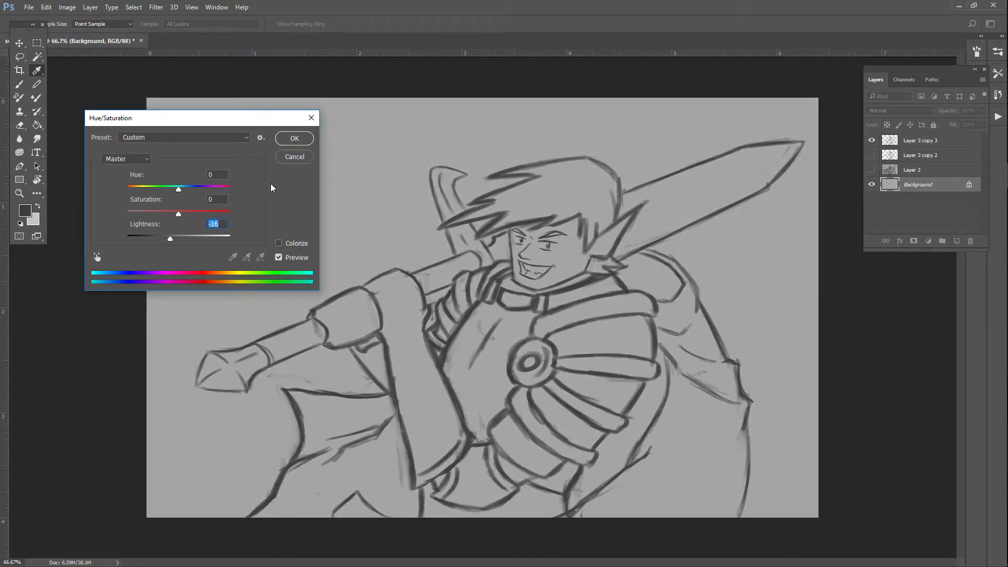
{"action": "left_click", "coordinate": [294, 137]}
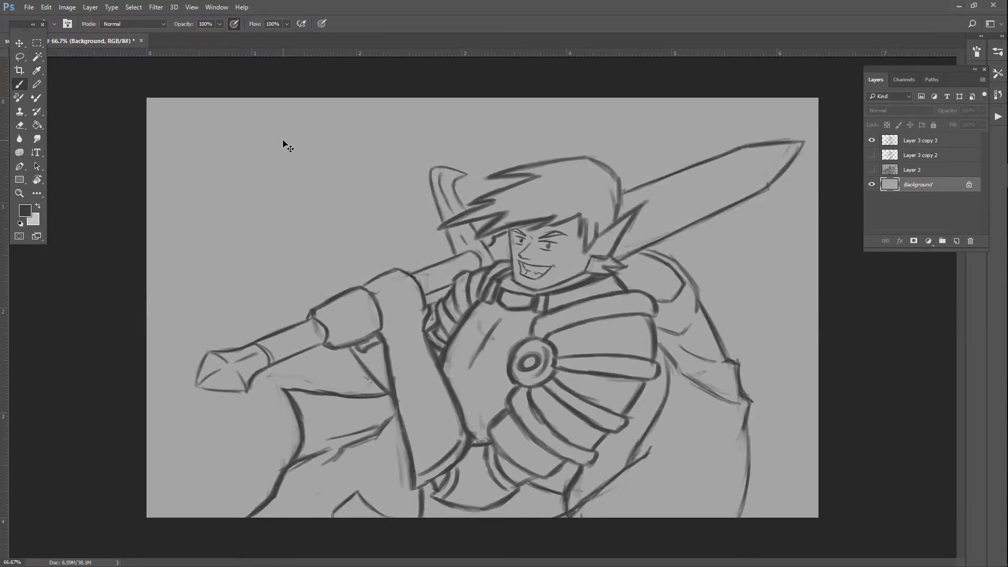
- Duplicate the line art layer Layer 3 copy 3 and hide the original beneath the new copy
{"action": "key", "text": "ctrl+1"}
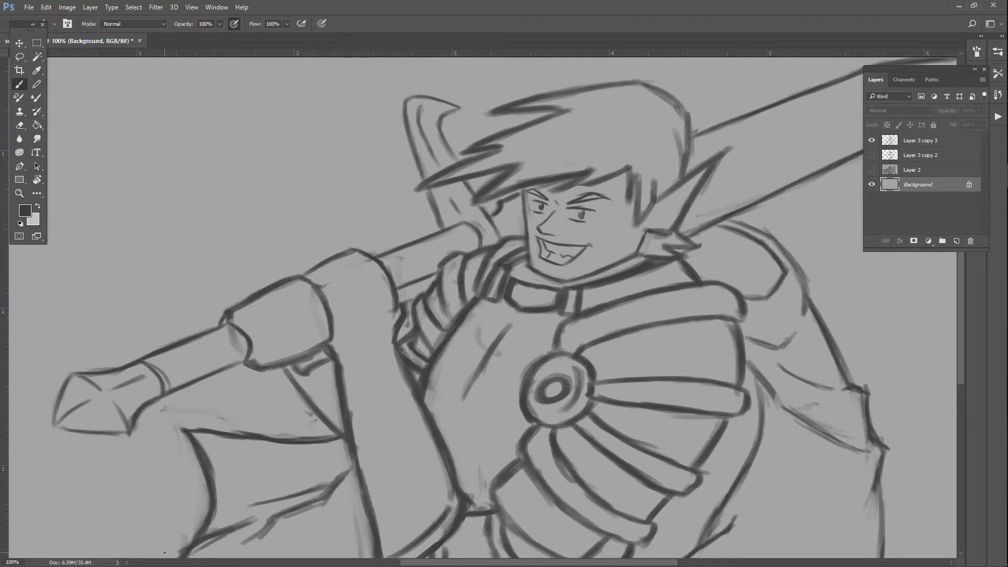
{"action": "scroll", "coordinate": [474, 284], "scroll_direction": "down", "scroll_amount": 5}
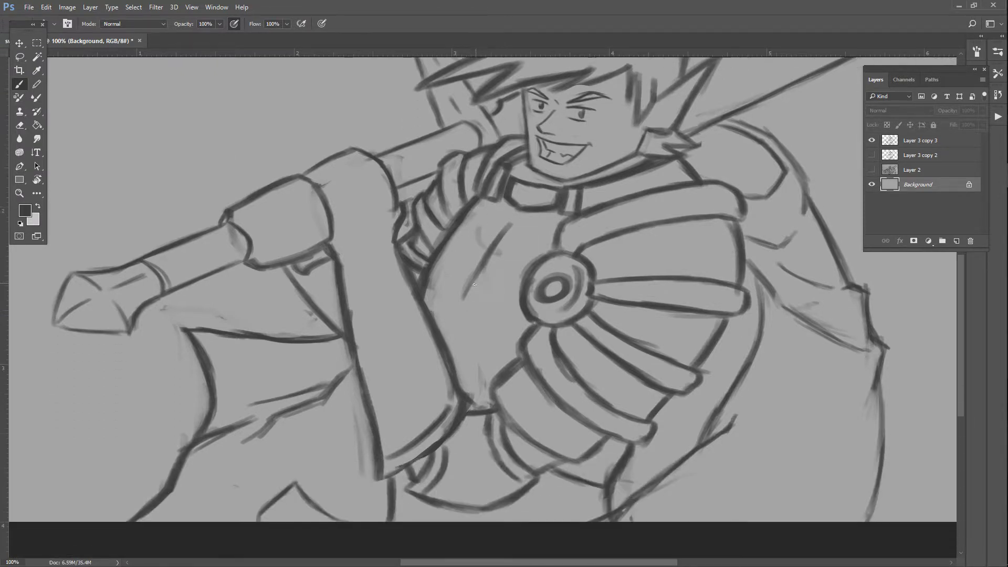
{"action": "scroll", "coordinate": [474, 284], "scroll_direction": "down", "scroll_amount": 2}
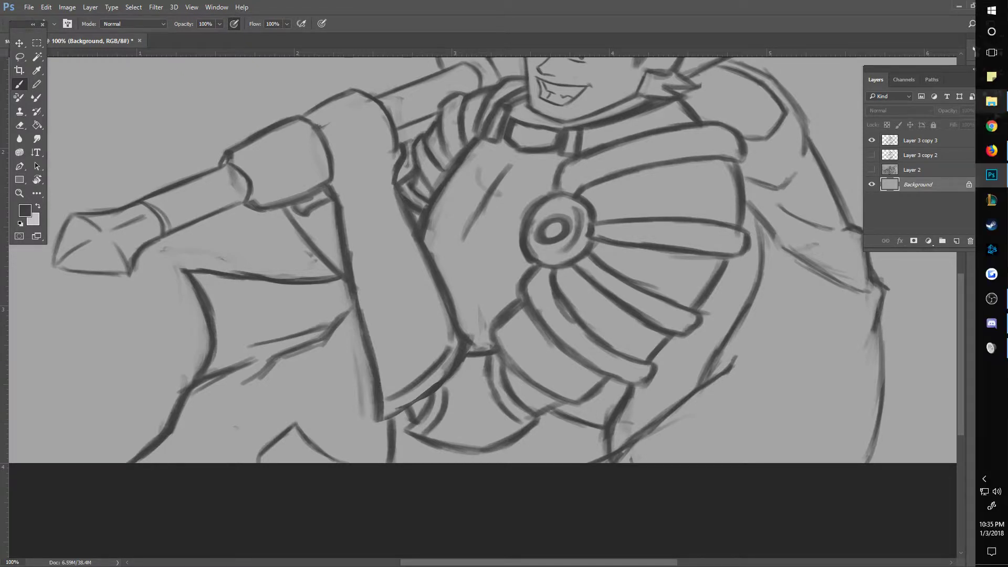
{"action": "left_click", "coordinate": [920, 140]}
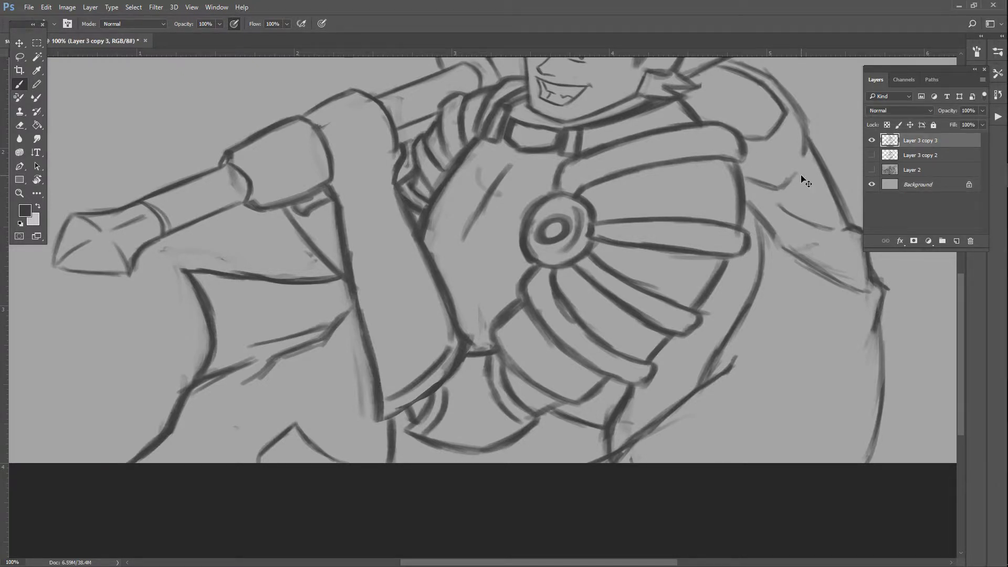
{"action": "key", "text": "ctrl+j"}
{"action": "left_click", "coordinate": [871, 155]}
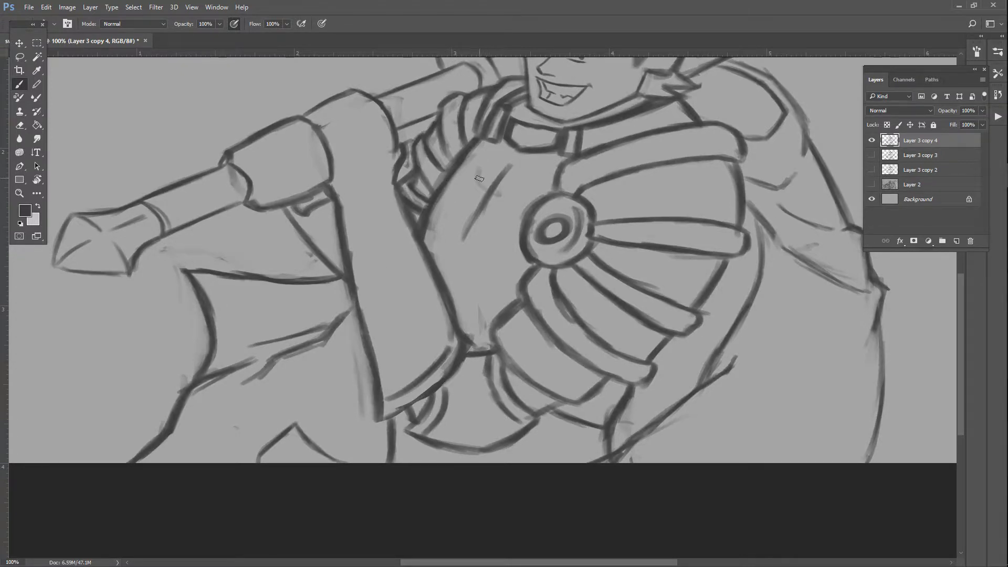
- Thin the breastplate's contour beside the raised arm and sketch two short crease strokes on its lower half
{"action": "key", "text": "bracketright"}
{"action": "key", "text": "bracketright"}
{"action": "key", "text": "bracketright"}
{"action": "key", "text": "bracketright"}
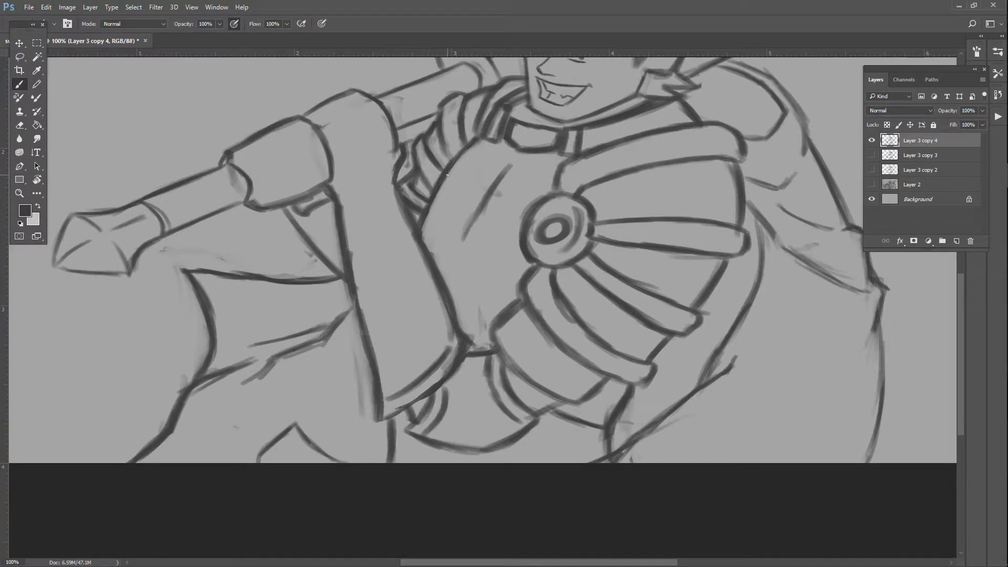
{"action": "left_click_drag", "start_coordinate": [447, 176], "coordinate": [430, 208]}
{"action": "left_click_drag", "start_coordinate": [482, 209], "coordinate": [463, 238]}
{"action": "left_click_drag", "start_coordinate": [451, 258], "coordinate": [447, 283]}
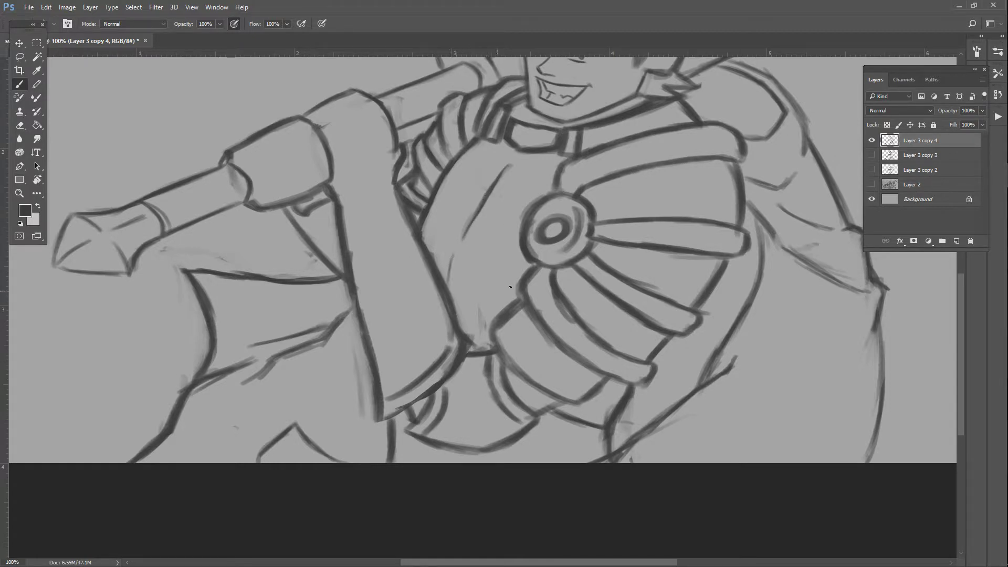
{"action": "left_click_drag", "start_coordinate": [478, 250], "coordinate": [506, 266]}
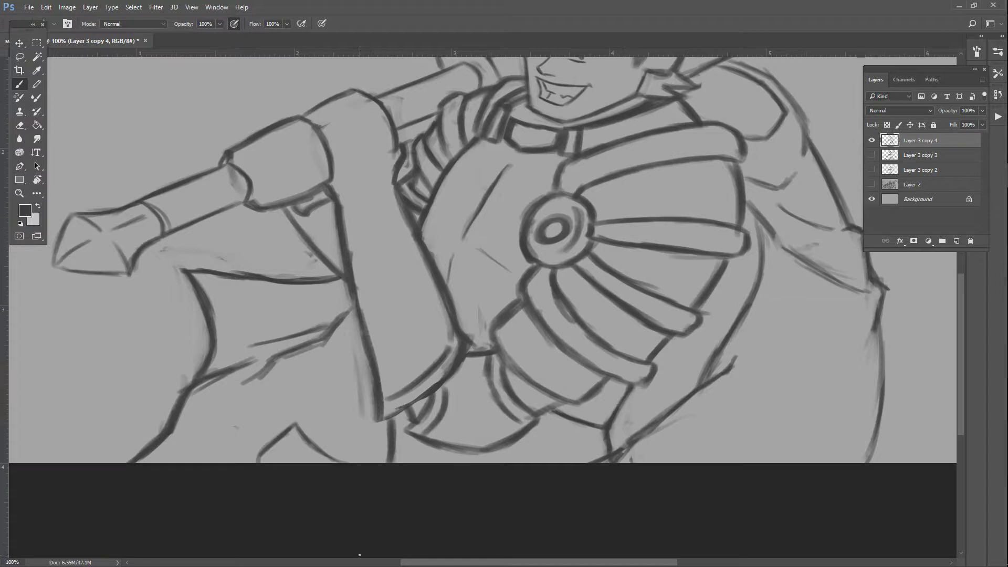
- Erase the thick diagonal shine line on the upper breastplate and redraw it as a thinner stroke
{"action": "scroll", "coordinate": [417, 337], "scroll_direction": "down", "scroll_amount": 2}
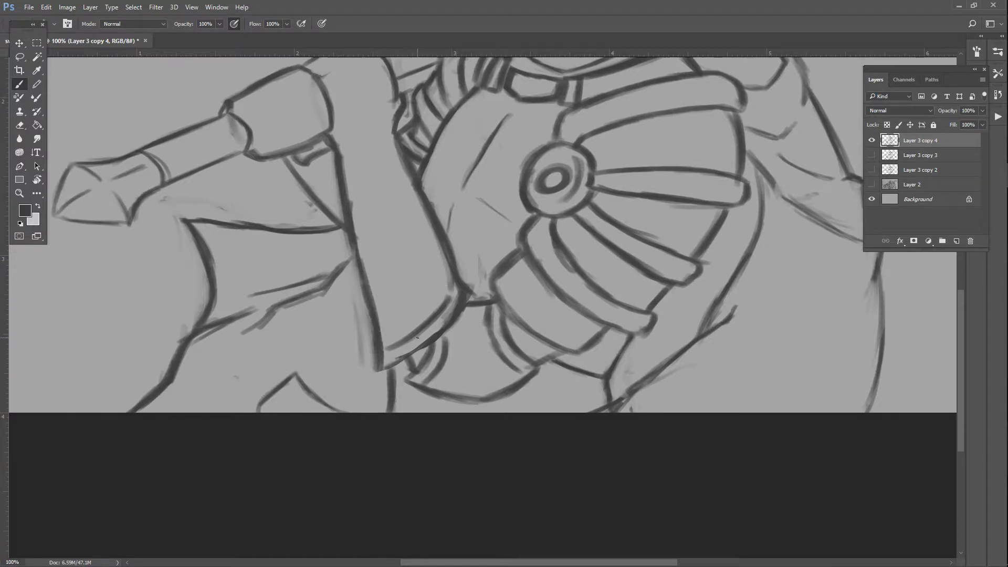
{"action": "scroll", "coordinate": [461, 272], "scroll_direction": "up", "scroll_amount": 3}
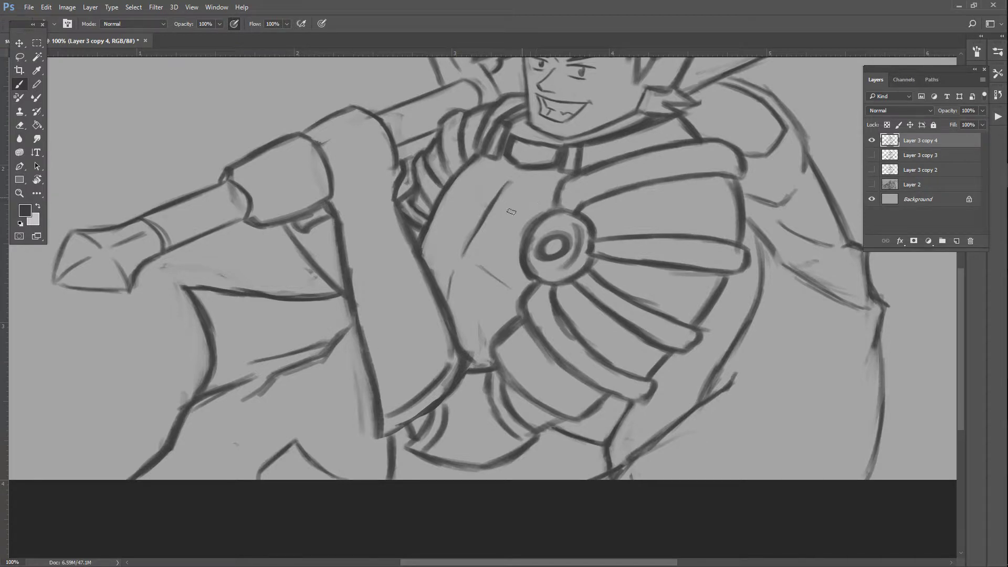
{"action": "mouse_move", "coordinate": [514, 182]}
{"action": "left_mouse_down"}
{"action": "mouse_move", "coordinate": [473, 243]}
{"action": "mouse_move", "coordinate": [515, 185]}
{"action": "left_mouse_up"}
{"action": "left_click_drag", "start_coordinate": [468, 214], "coordinate": [504, 179]}
{"action": "left_click_drag", "start_coordinate": [462, 223], "coordinate": [475, 203]}
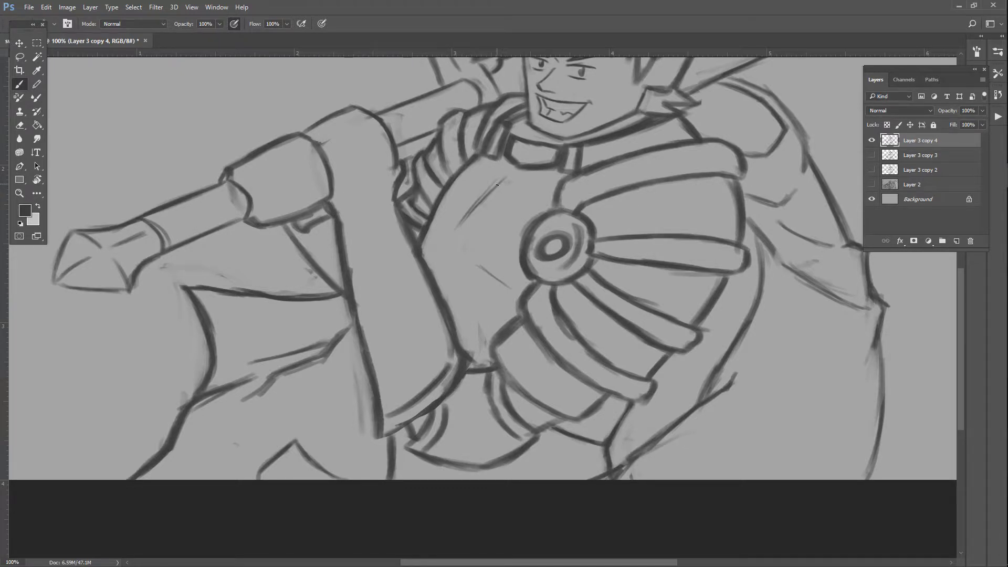
{"action": "left_click_drag", "start_coordinate": [493, 188], "coordinate": [460, 222]}
- Extend the diagonal crease on the lower breastplate and add short crease strokes beside the forearm
{"action": "left_click_drag", "start_coordinate": [485, 268], "coordinate": [458, 245]}
{"action": "left_click_drag", "start_coordinate": [511, 289], "coordinate": [456, 249]}
{"action": "left_click_drag", "start_coordinate": [440, 257], "coordinate": [436, 273]}
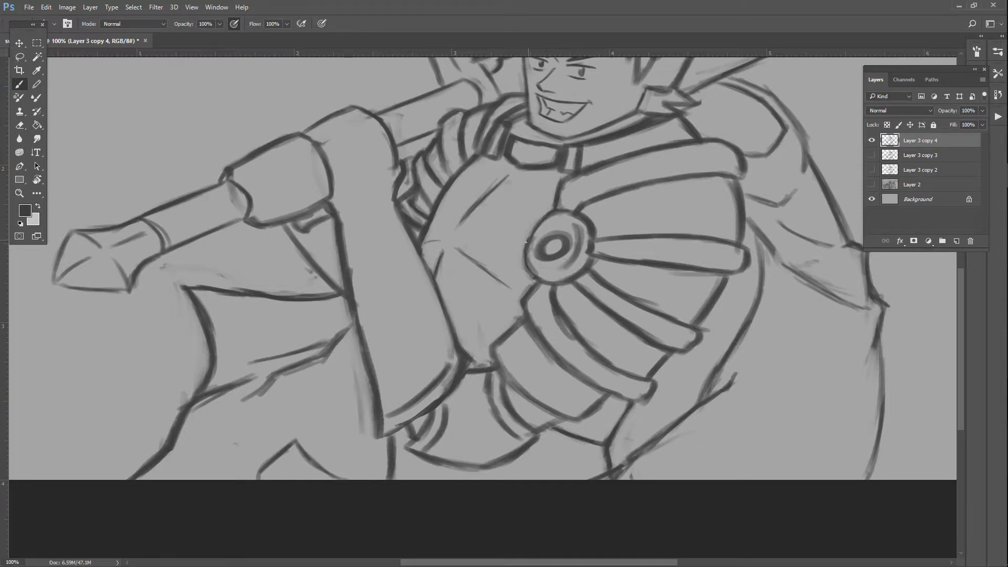
- Refine the chest medallion's outer rim and inner ring, and close the end of the armor band that meets it
{"action": "left_click_drag", "start_coordinate": [534, 235], "coordinate": [559, 214]}
{"action": "key", "text": "ctrl+plus"}
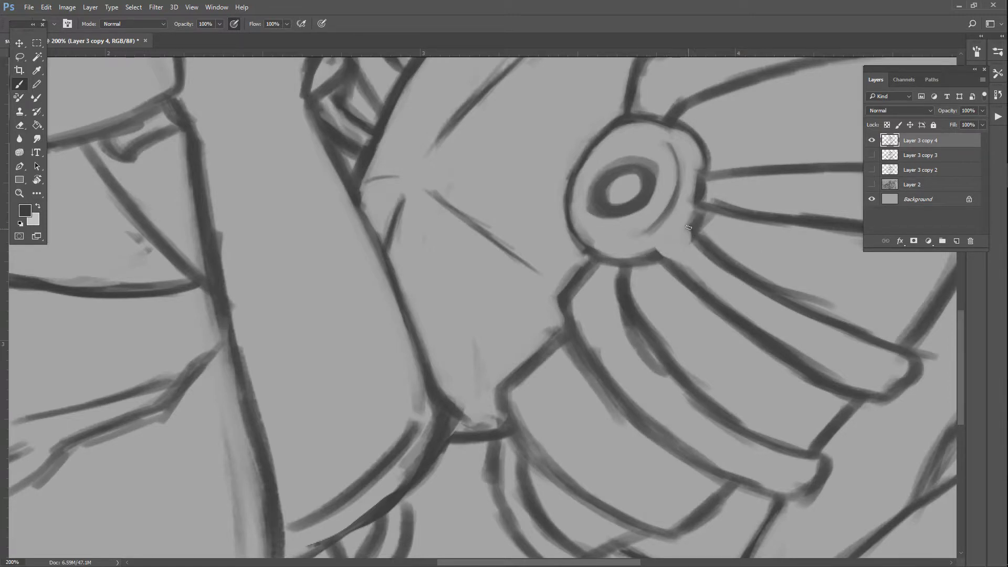
{"action": "mouse_move", "coordinate": [682, 221]}
{"action": "left_mouse_down"}
{"action": "mouse_move", "coordinate": [692, 232]}
{"action": "mouse_move", "coordinate": [660, 240]}
{"action": "mouse_move", "coordinate": [704, 210]}
{"action": "left_mouse_up"}
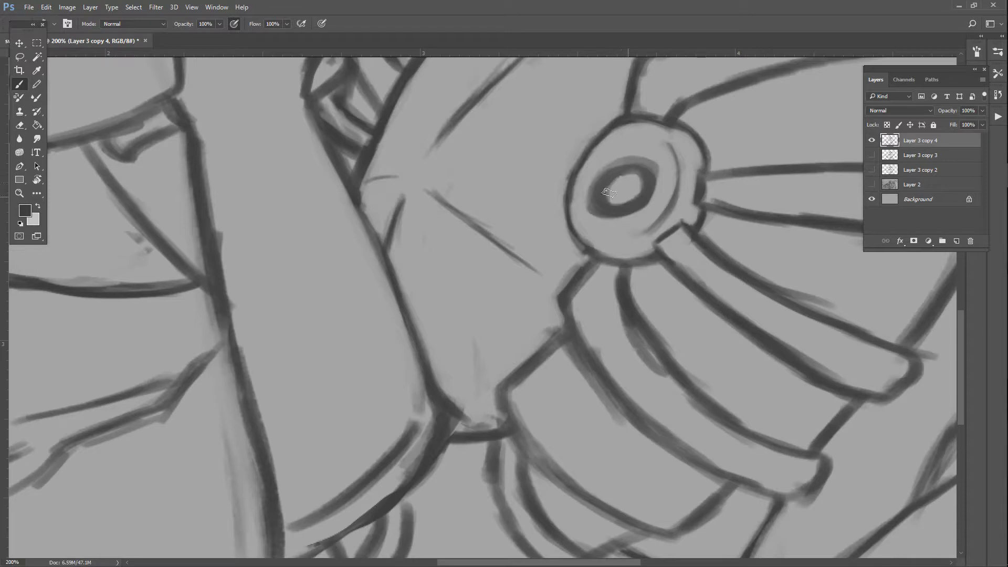
{"action": "mouse_move", "coordinate": [625, 173]}
{"action": "left_mouse_down"}
{"action": "mouse_move", "coordinate": [633, 186]}
{"action": "mouse_move", "coordinate": [609, 192]}
{"action": "mouse_move", "coordinate": [638, 178]}
{"action": "mouse_move", "coordinate": [604, 202]}
{"action": "mouse_move", "coordinate": [635, 202]}
{"action": "mouse_move", "coordinate": [624, 204]}
{"action": "mouse_move", "coordinate": [630, 171]}
{"action": "mouse_move", "coordinate": [609, 196]}
{"action": "left_mouse_up"}
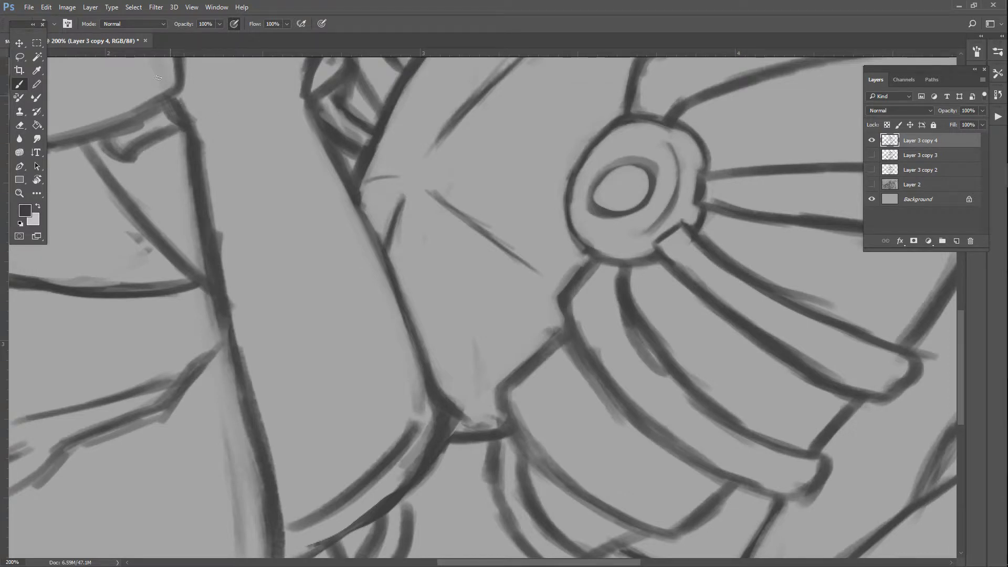
- Select the medallion's inner circle, shift it slightly upward within the rim with Free Transform, and save the document
{"action": "left_click", "coordinate": [19, 56]}
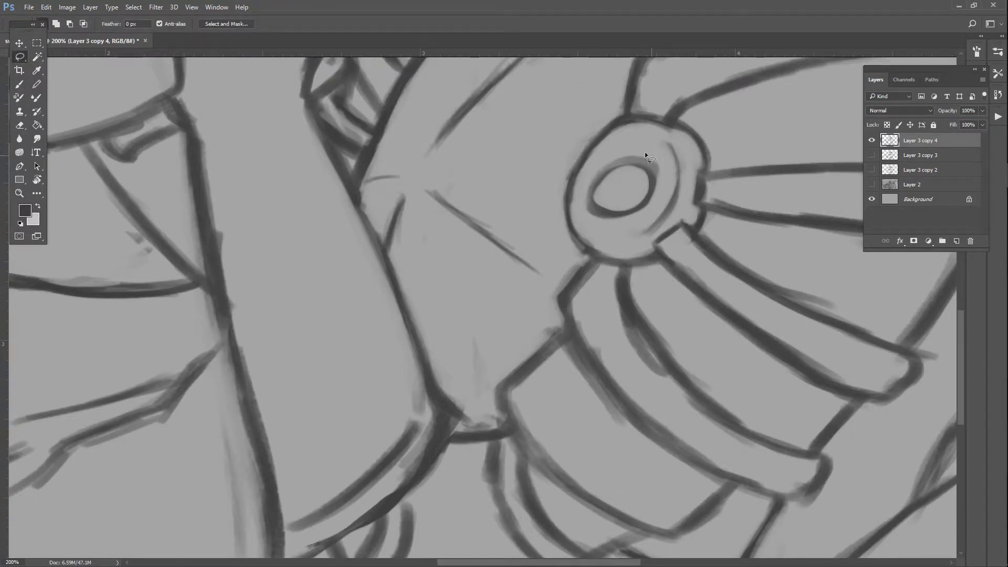
{"action": "left_click_drag", "start_coordinate": [646, 153], "coordinate": [595, 157]}
{"action": "left_click_drag", "start_coordinate": [647, 213], "coordinate": [666, 179]}
{"action": "left_click_drag", "start_coordinate": [651, 144], "coordinate": [620, 126]}
{"action": "key", "text": "ctrl+t"}
{"action": "mouse_move", "coordinate": [655, 183]}
{"action": "left_mouse_down"}
{"action": "mouse_move", "coordinate": [668, 167]}
{"action": "mouse_move", "coordinate": [660, 170]}
{"action": "left_mouse_up"}
{"action": "key", "text": "Return"}
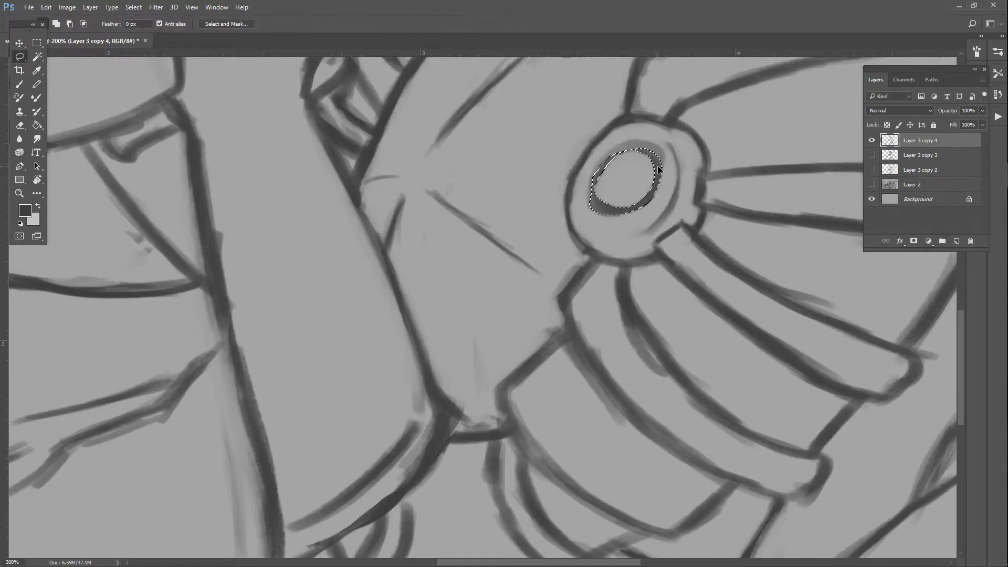
{"action": "key", "text": "ctrl+s"}
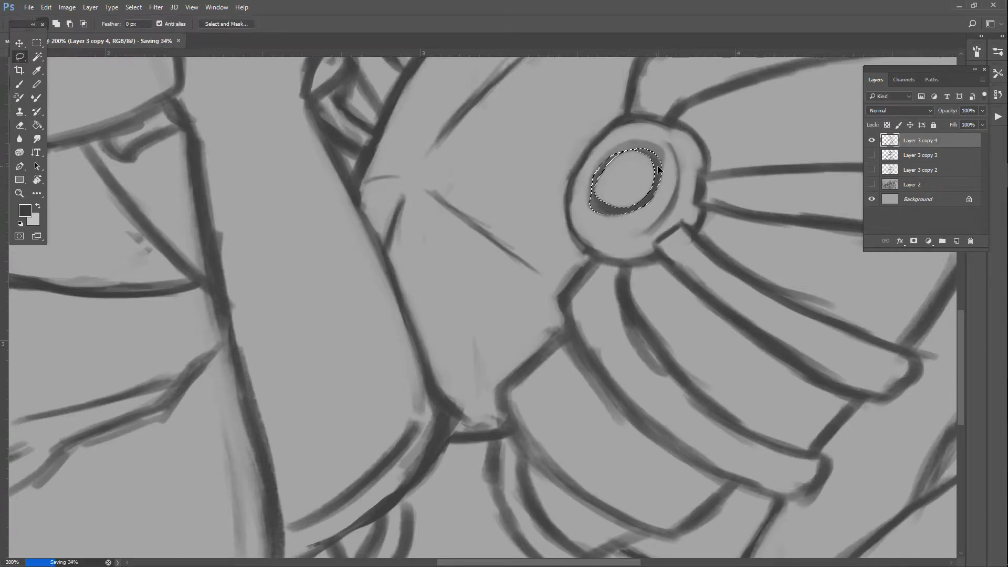
{"action": "key", "text": "ctrl+d"}
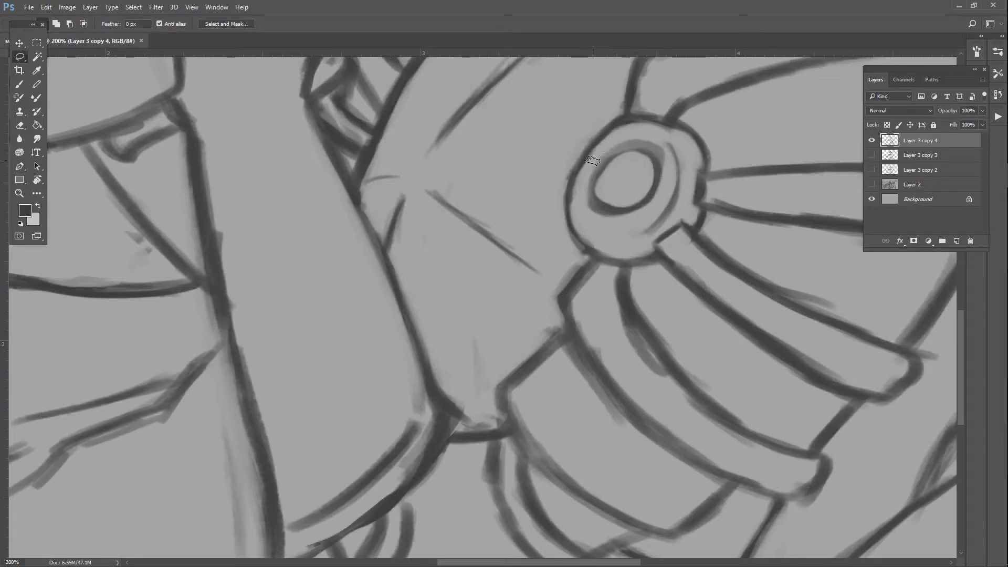
- Redraw the medallion's inner rings with cleaner, thinner lines and round off the upper end of the armor band below it
{"action": "mouse_move", "coordinate": [594, 161]}
{"action": "left_mouse_down"}
{"action": "mouse_move", "coordinate": [645, 139]}
{"action": "mouse_move", "coordinate": [655, 153]}
{"action": "left_mouse_up"}
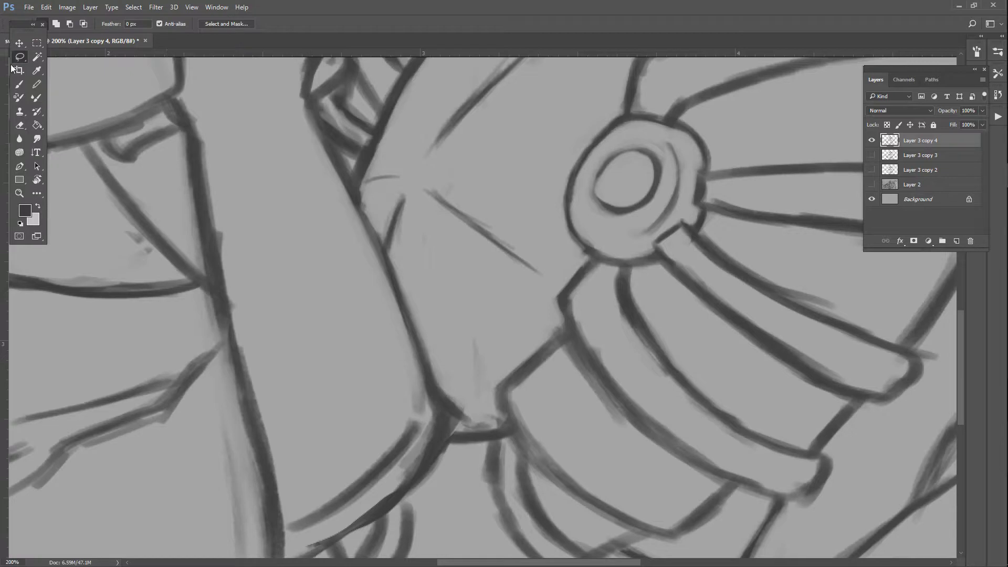
{"action": "left_click", "coordinate": [19, 84]}
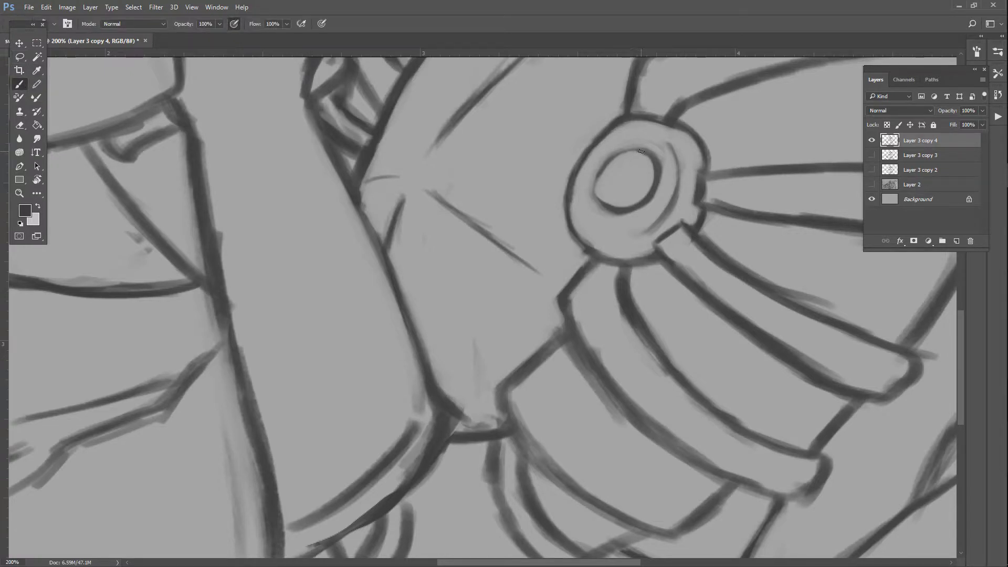
{"action": "mouse_move", "coordinate": [604, 163]}
{"action": "left_mouse_down"}
{"action": "mouse_move", "coordinate": [597, 196]}
{"action": "mouse_move", "coordinate": [617, 208]}
{"action": "mouse_move", "coordinate": [595, 179]}
{"action": "left_mouse_up"}
{"action": "mouse_move", "coordinate": [657, 227]}
{"action": "left_mouse_down"}
{"action": "mouse_move", "coordinate": [610, 242]}
{"action": "mouse_move", "coordinate": [620, 242]}
{"action": "left_mouse_up"}
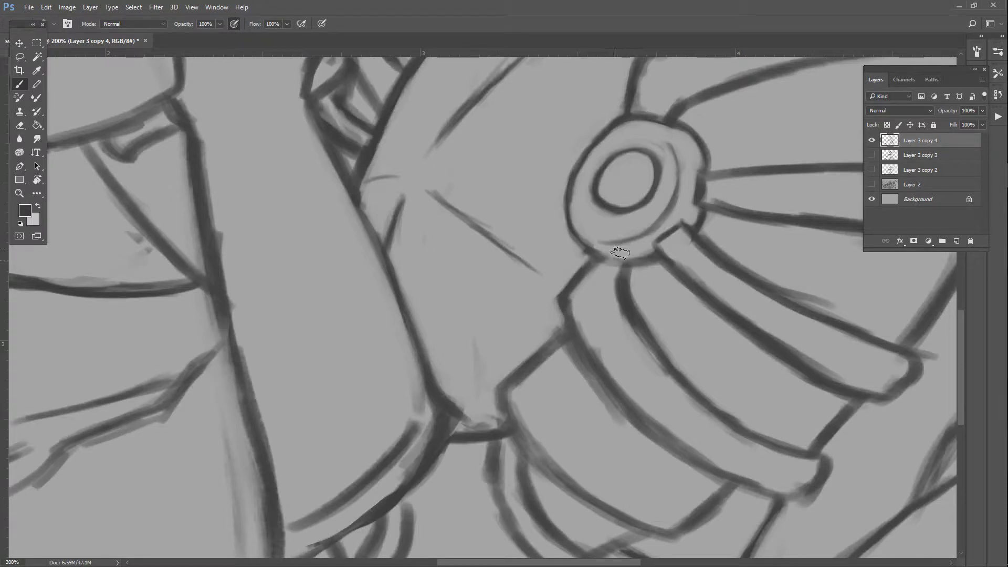
{"action": "mouse_move", "coordinate": [606, 262]}
{"action": "left_mouse_down"}
{"action": "mouse_move", "coordinate": [597, 274]}
{"action": "mouse_move", "coordinate": [612, 252]}
{"action": "mouse_move", "coordinate": [601, 280]}
{"action": "left_mouse_up"}
{"action": "mouse_move", "coordinate": [622, 253]}
{"action": "left_mouse_down"}
{"action": "mouse_move", "coordinate": [601, 251]}
{"action": "mouse_move", "coordinate": [620, 253]}
{"action": "mouse_move", "coordinate": [593, 265]}
{"action": "left_mouse_up"}
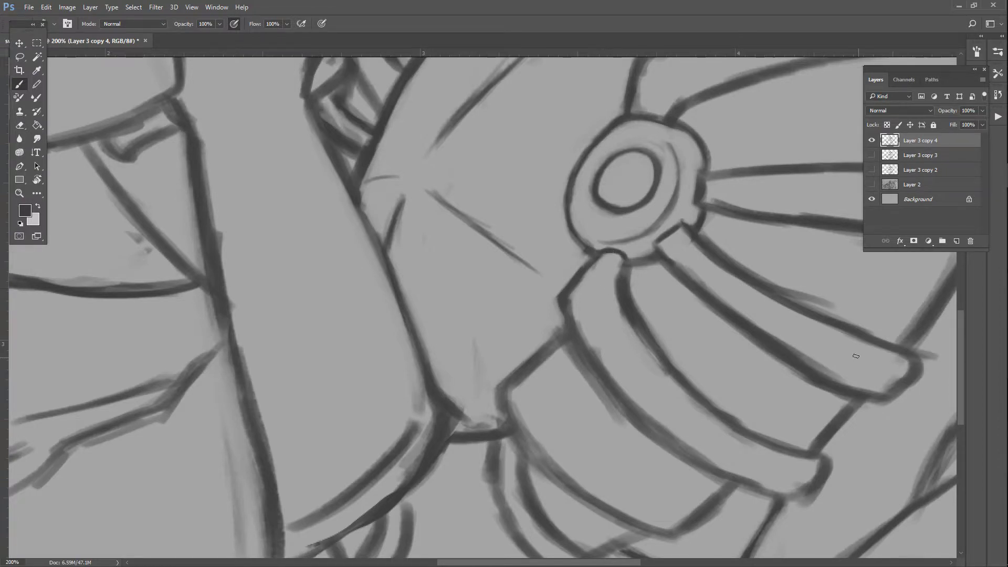
- Thin and sharpen the outlines of the lowest armor bands below the medallion using a smaller brush
{"action": "scroll", "coordinate": [687, 394], "scroll_direction": "down", "scroll_amount": 3}
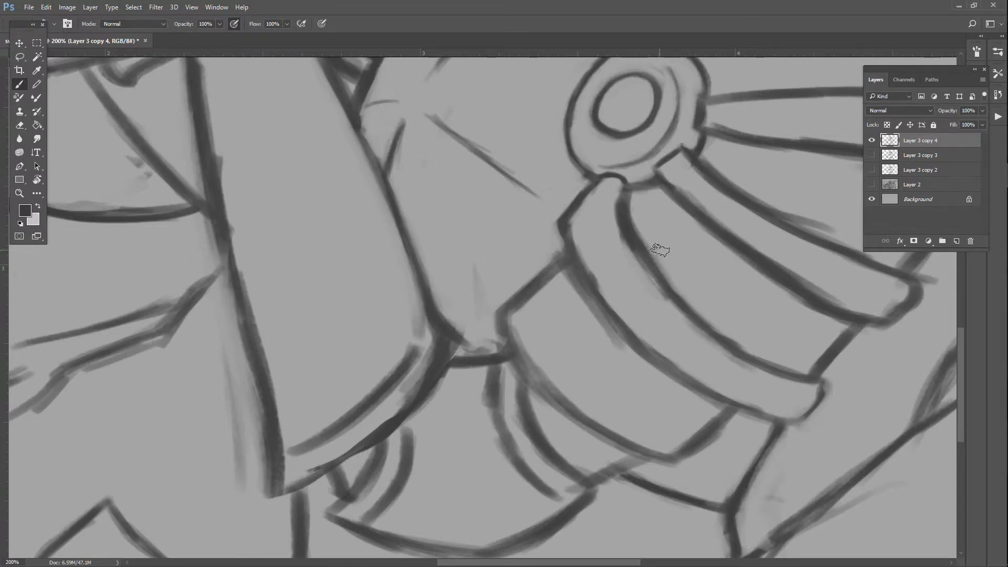
{"action": "key", "text": "["}
{"action": "key", "text": "["}
{"action": "key", "text": "["}
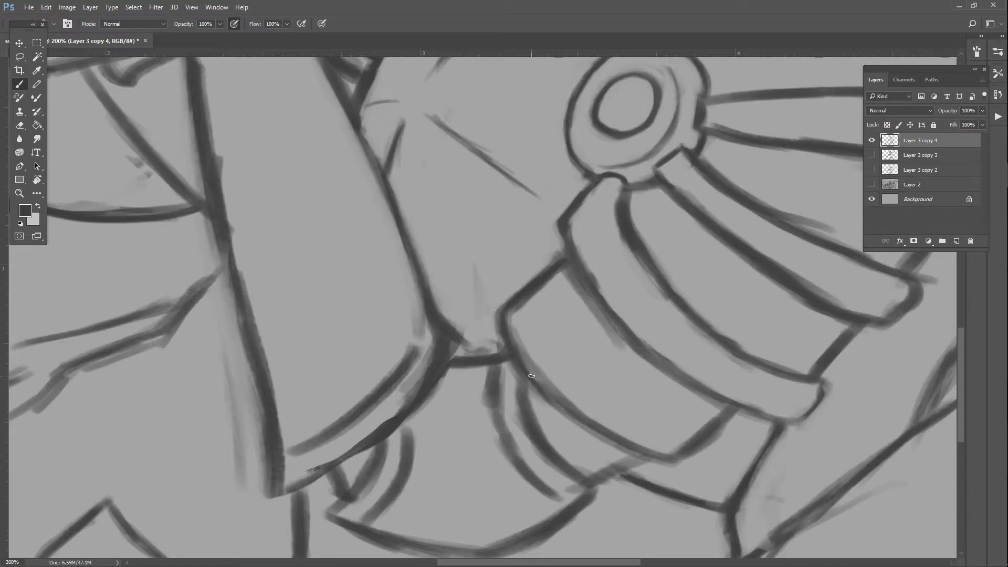
{"action": "mouse_move", "coordinate": [578, 421]}
{"action": "left_mouse_down"}
{"action": "mouse_move", "coordinate": [656, 463]}
{"action": "mouse_move", "coordinate": [582, 426]}
{"action": "left_mouse_up"}
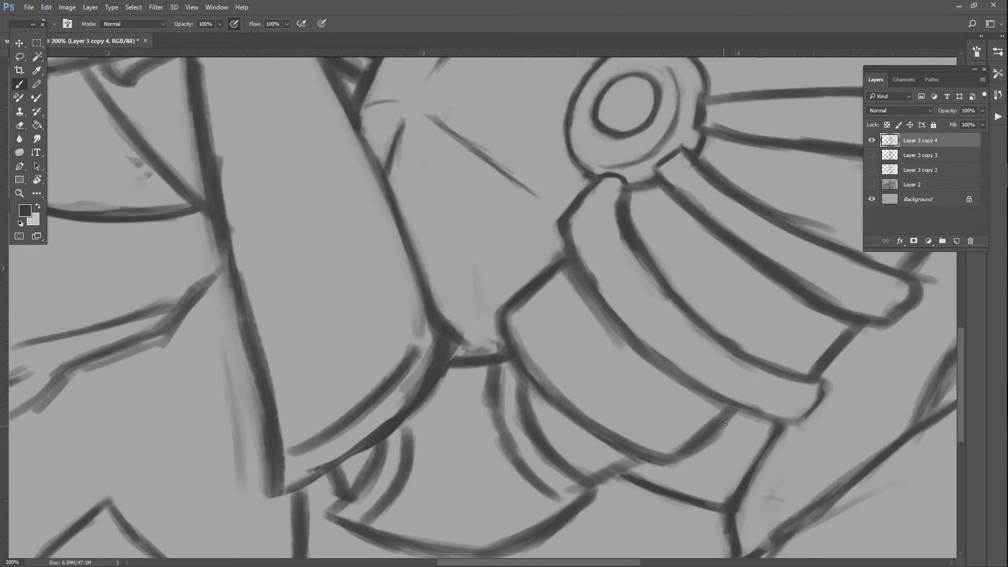
{"action": "mouse_move", "coordinate": [711, 424]}
{"action": "left_mouse_down"}
{"action": "mouse_move", "coordinate": [667, 457]}
{"action": "mouse_move", "coordinate": [620, 457]}
{"action": "left_mouse_up"}
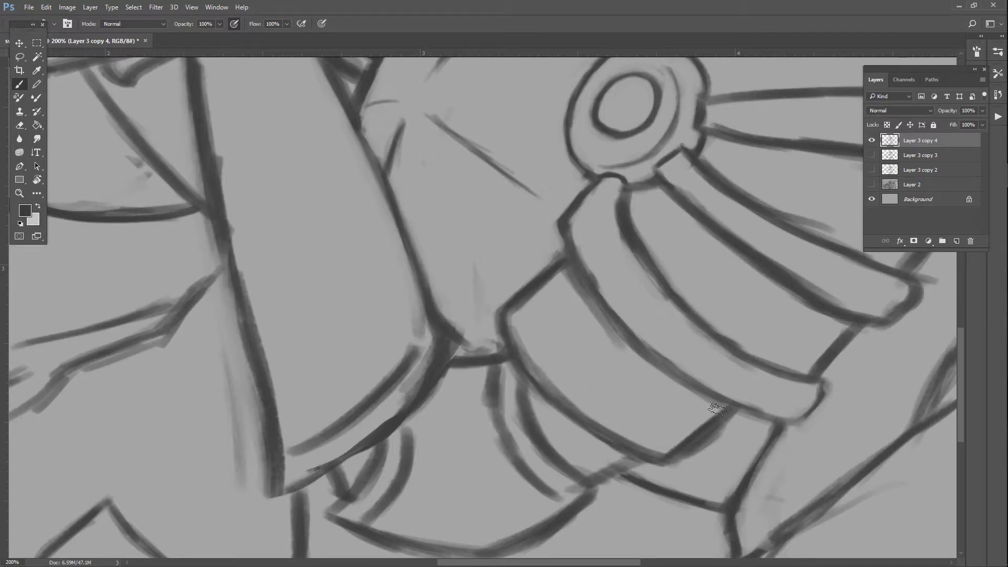
{"action": "mouse_move", "coordinate": [717, 410]}
{"action": "left_mouse_down"}
{"action": "mouse_move", "coordinate": [739, 440]}
{"action": "mouse_move", "coordinate": [689, 459]}
{"action": "mouse_move", "coordinate": [735, 420]}
{"action": "mouse_move", "coordinate": [687, 457]}
{"action": "left_mouse_up"}
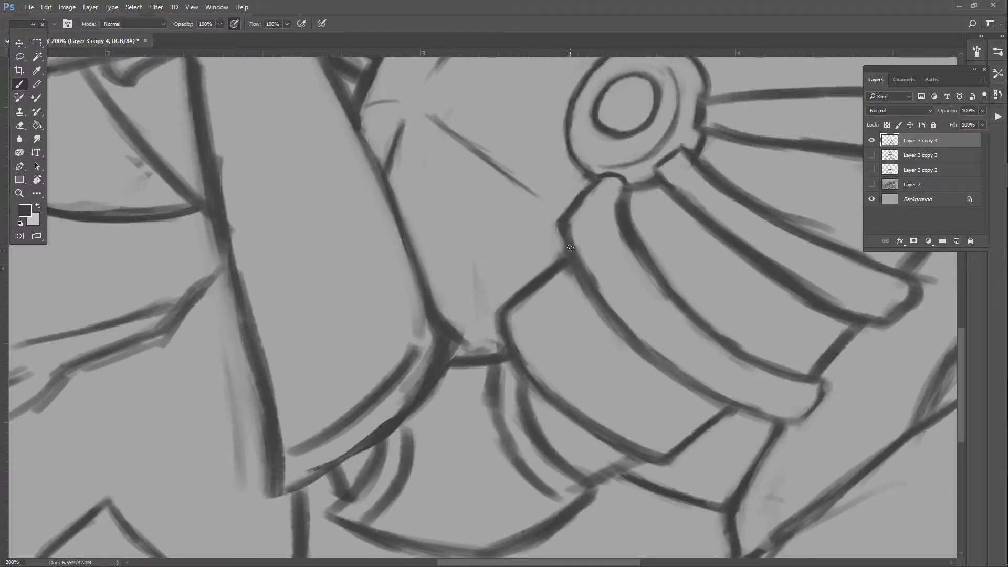
- Compare the full line art with the original pencil sketch by briefly showing Layer 2 and hiding it again
{"action": "key", "text": "ctrl+minus"}
{"action": "key", "text": "ctrl+minus"}
{"action": "key", "text": "ctrl+minus"}
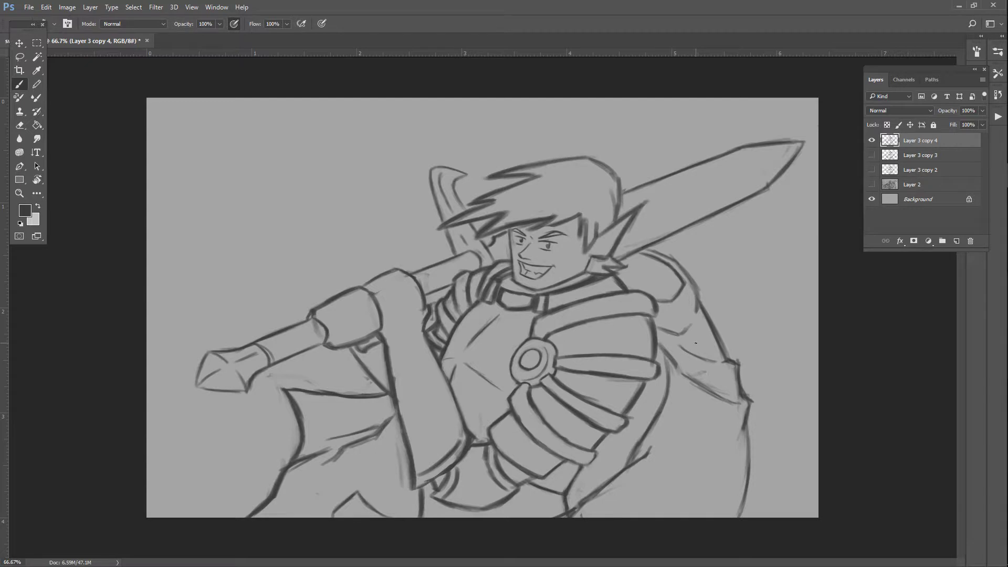
{"action": "left_click", "coordinate": [872, 184]}
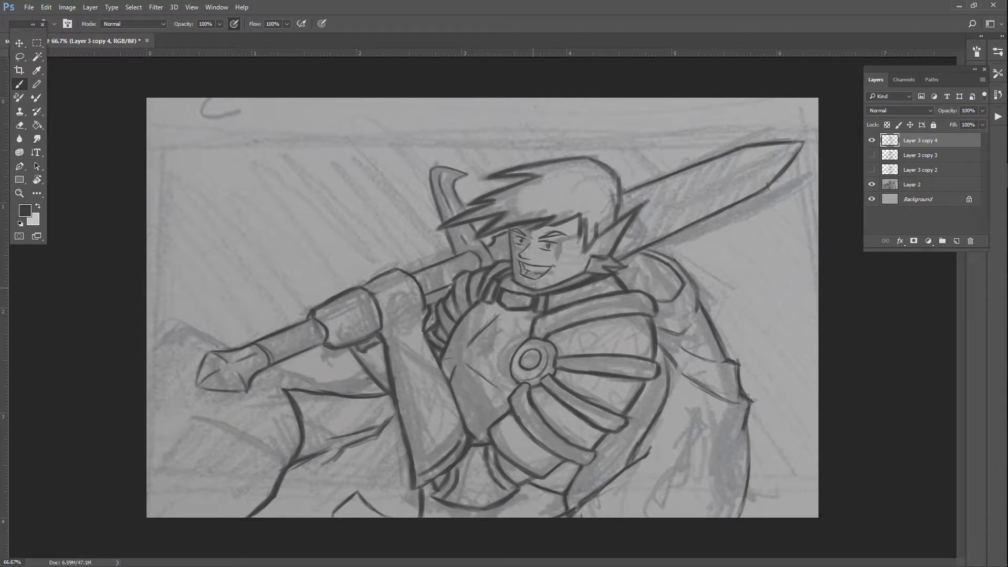
{"action": "left_click", "coordinate": [872, 184]}
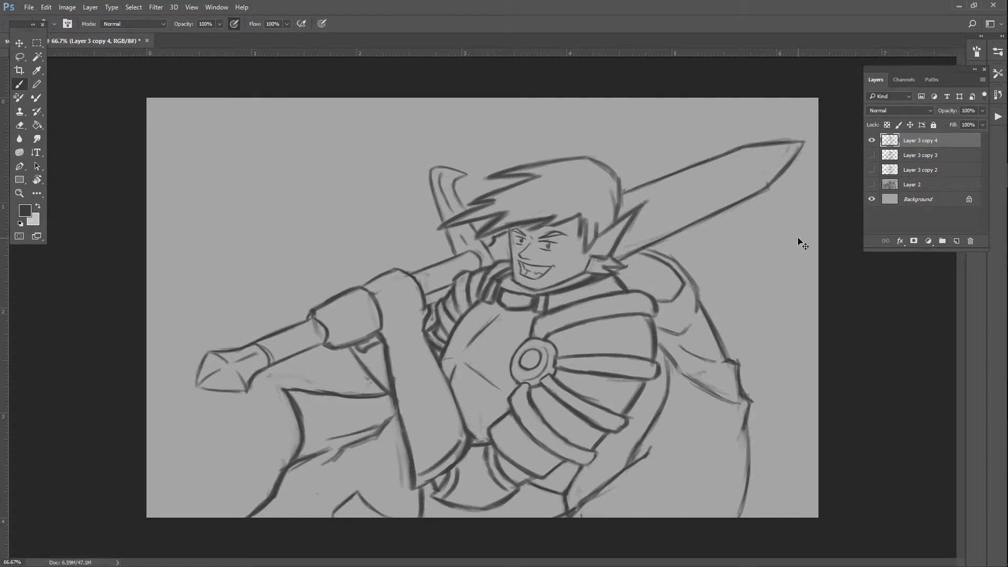
- Clean up the outline of the shoulder behind the large armor plates and the short cape fold below it
{"action": "key", "text": "ctrl+plus"}
{"action": "key", "text": "ctrl+plus"}
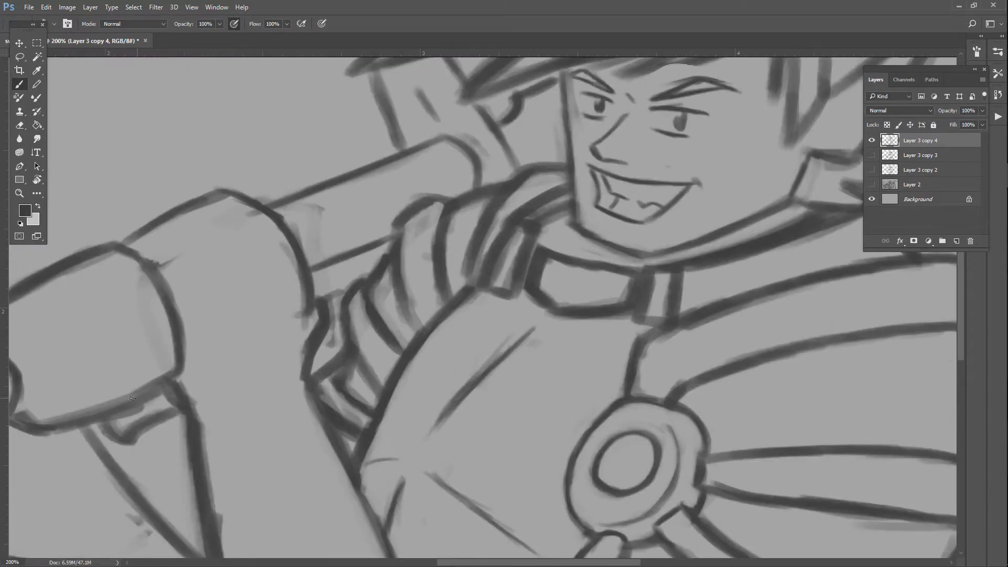
{"action": "key", "text": "ctrl+minus"}
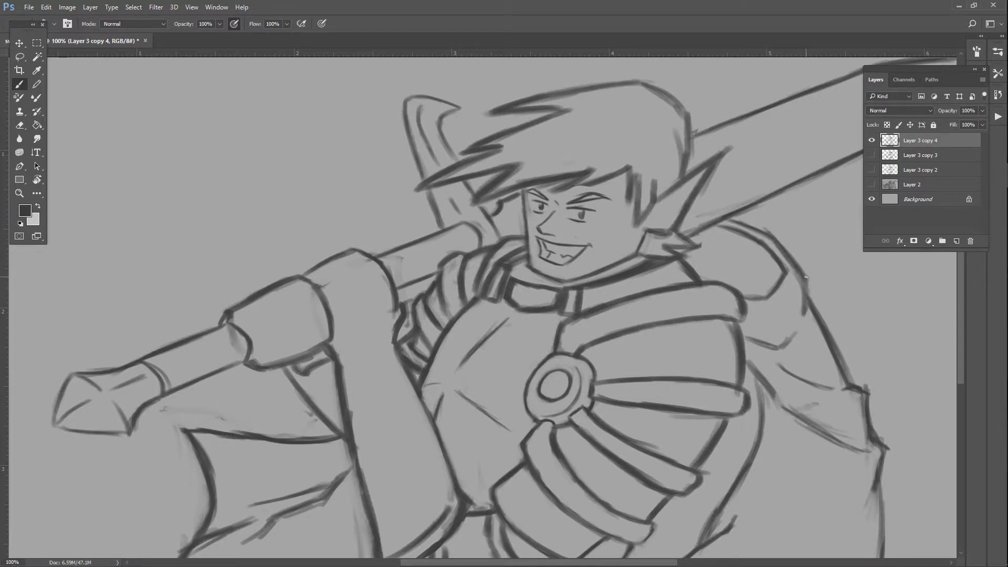
{"action": "left_click_drag", "start_coordinate": [802, 313], "coordinate": [800, 283]}
{"action": "left_click_drag", "start_coordinate": [778, 348], "coordinate": [743, 338]}
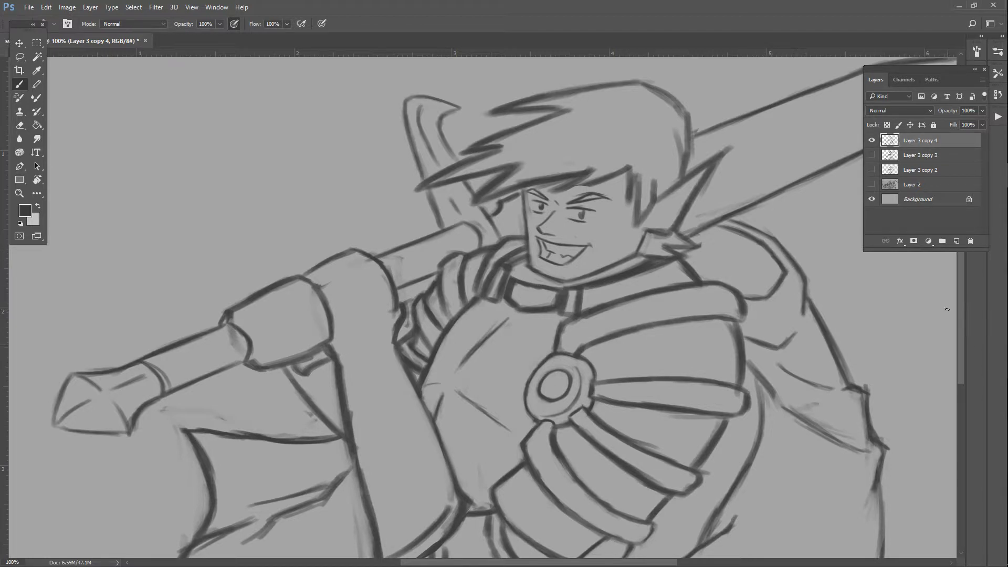
- Undo the last stroke and tidy the cape's inner edge where it runs down to the canvas bottom beside the arm armor
{"action": "scroll", "coordinate": [892, 349], "scroll_direction": "down", "scroll_amount": 3}
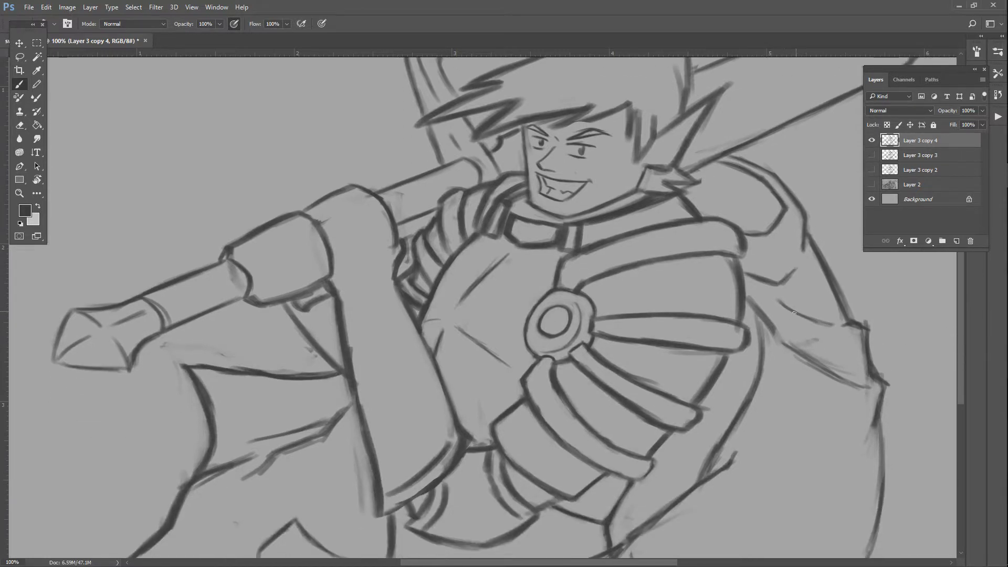
{"action": "scroll", "coordinate": [783, 329], "scroll_direction": "down", "scroll_amount": 3}
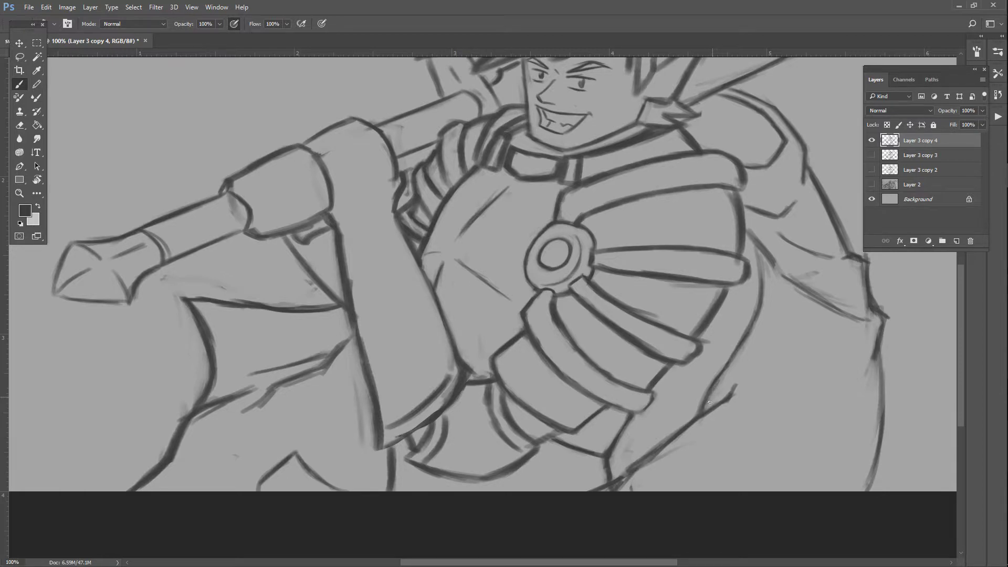
{"action": "key", "text": "ctrl+z"}
{"action": "left_click_drag", "start_coordinate": [667, 442], "coordinate": [627, 471]}
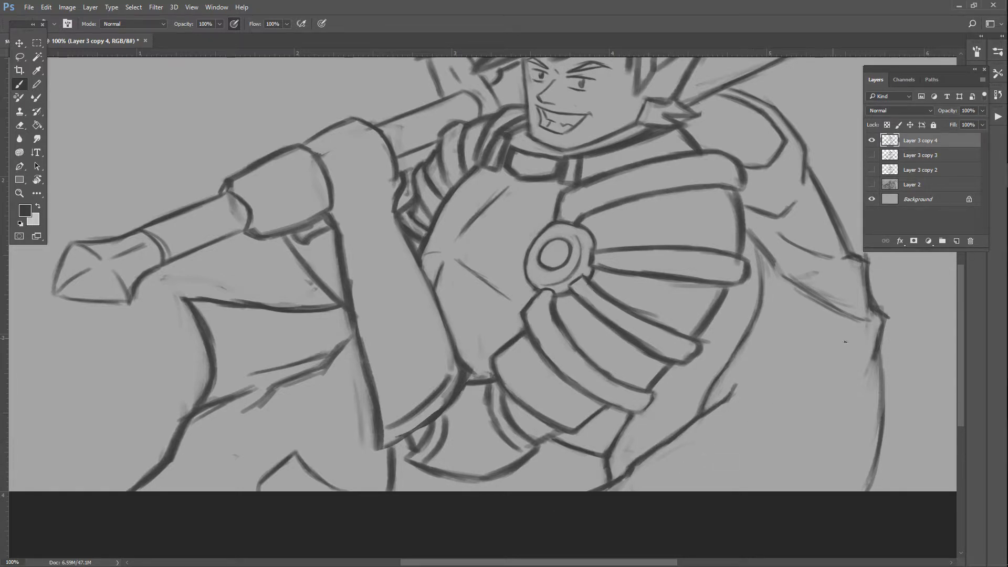
- Thin the cape's long outer edge down to the canvas bottom and sharpen the diagonal fold line that meets it
{"action": "left_click_drag", "start_coordinate": [879, 357], "coordinate": [884, 428]}
{"action": "left_click_drag", "start_coordinate": [863, 464], "coordinate": [877, 440]}
{"action": "left_click_drag", "start_coordinate": [781, 270], "coordinate": [871, 321]}
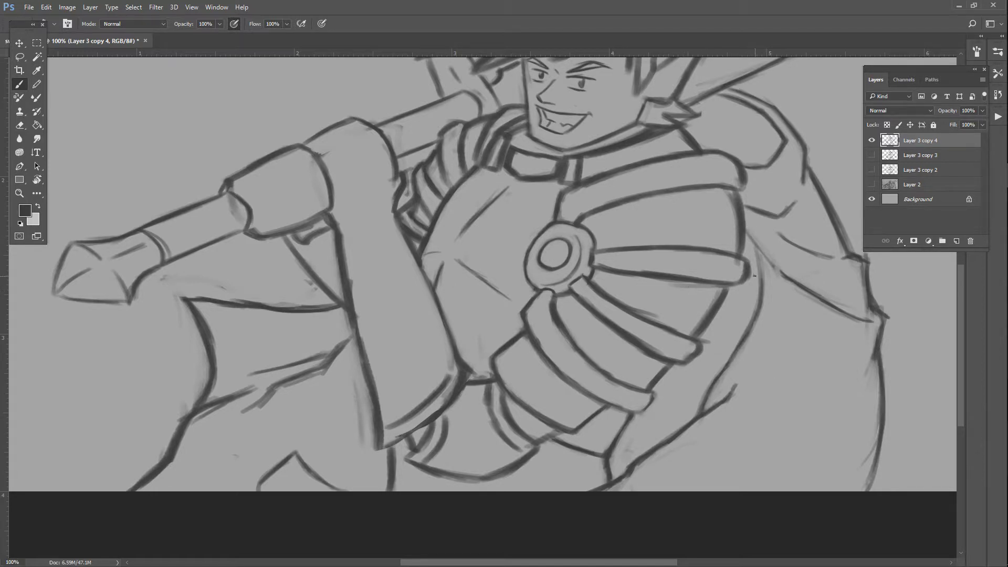
{"action": "mouse_move", "coordinate": [746, 230]}
{"action": "left_mouse_down"}
{"action": "mouse_move", "coordinate": [771, 267]}
{"action": "mouse_move", "coordinate": [758, 256]}
{"action": "mouse_move", "coordinate": [761, 285]}
{"action": "left_mouse_up"}
{"action": "key", "text": "ctrl+z"}
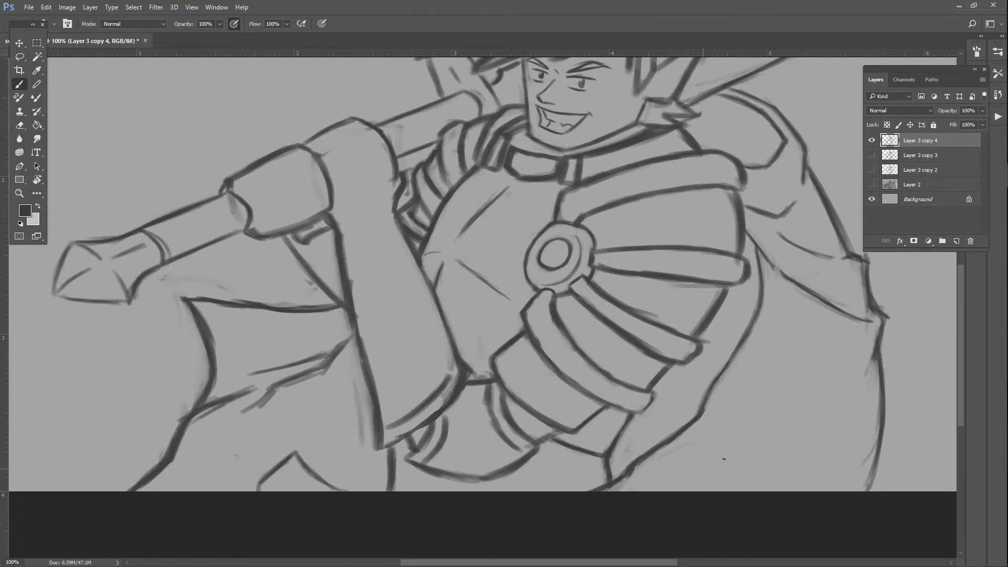
{"action": "left_click_drag", "start_coordinate": [885, 357], "coordinate": [861, 493]}
{"action": "left_click_drag", "start_coordinate": [876, 456], "coordinate": [865, 496]}
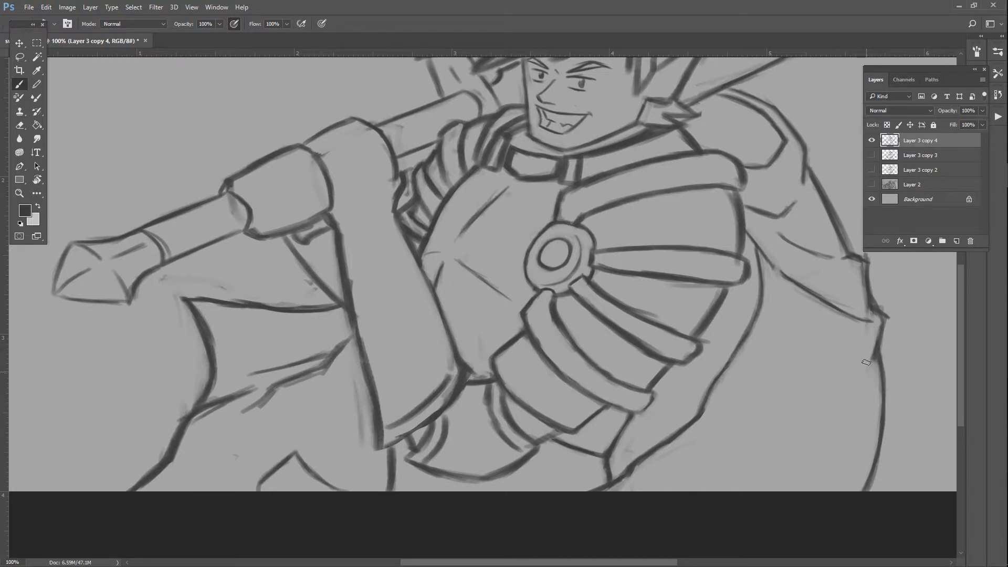
{"action": "key", "text": "ctrl+z"}
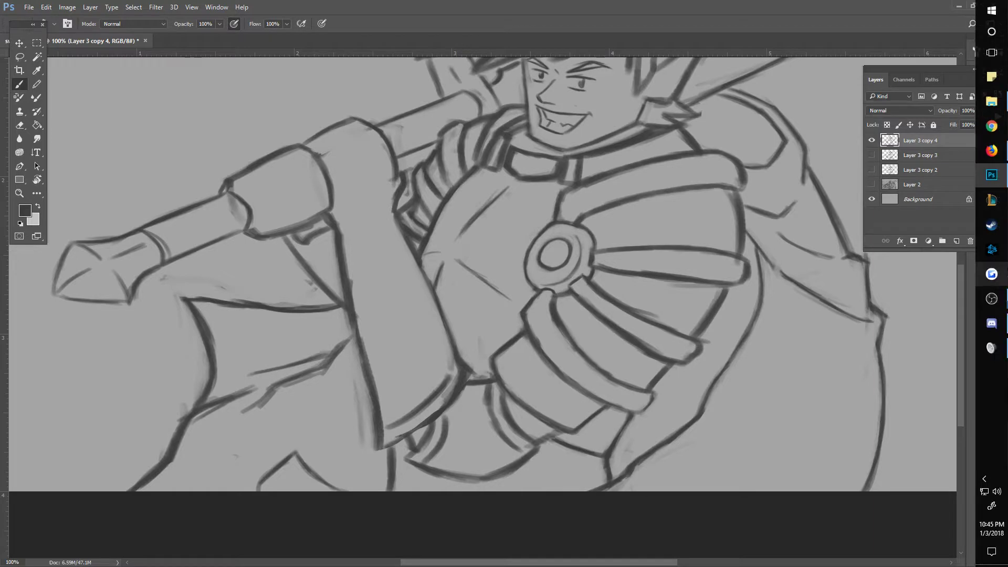
- Redraw the cape's outer contour below the far shoulder down to its stepped corner, and sharpen the small fold beside it
{"action": "left_click_drag", "start_coordinate": [959, 327], "coordinate": [962, 304]}
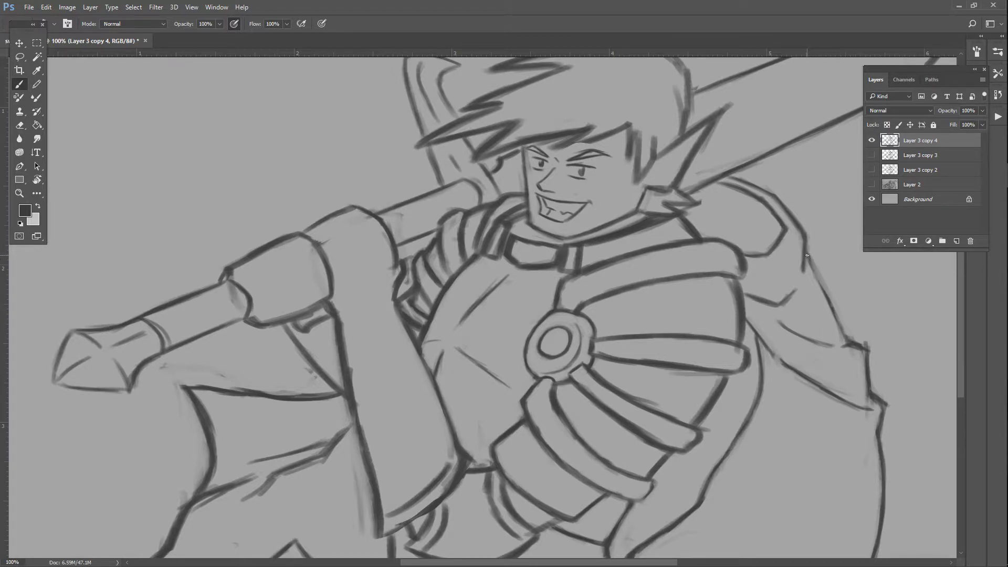
{"action": "mouse_move", "coordinate": [807, 255]}
{"action": "left_mouse_down"}
{"action": "mouse_move", "coordinate": [843, 338]}
{"action": "mouse_move", "coordinate": [815, 274]}
{"action": "mouse_move", "coordinate": [840, 315]}
{"action": "mouse_move", "coordinate": [826, 288]}
{"action": "mouse_move", "coordinate": [837, 302]}
{"action": "mouse_move", "coordinate": [812, 266]}
{"action": "mouse_move", "coordinate": [845, 322]}
{"action": "left_mouse_up"}
{"action": "left_click_drag", "start_coordinate": [807, 257], "coordinate": [841, 337]}
{"action": "left_click_drag", "start_coordinate": [796, 287], "coordinate": [778, 308]}
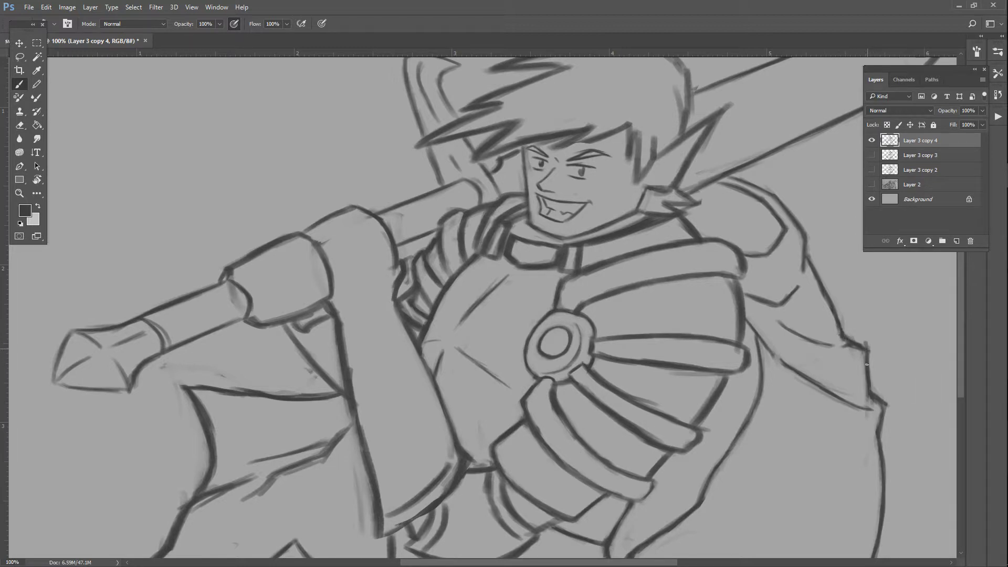
{"action": "left_click_drag", "start_coordinate": [866, 357], "coordinate": [872, 401]}
- Thin the outer edge of the shoulder armor between the top two bands and round the top band's end
{"action": "scroll", "coordinate": [834, 464], "scroll_direction": "down", "scroll_amount": 5}
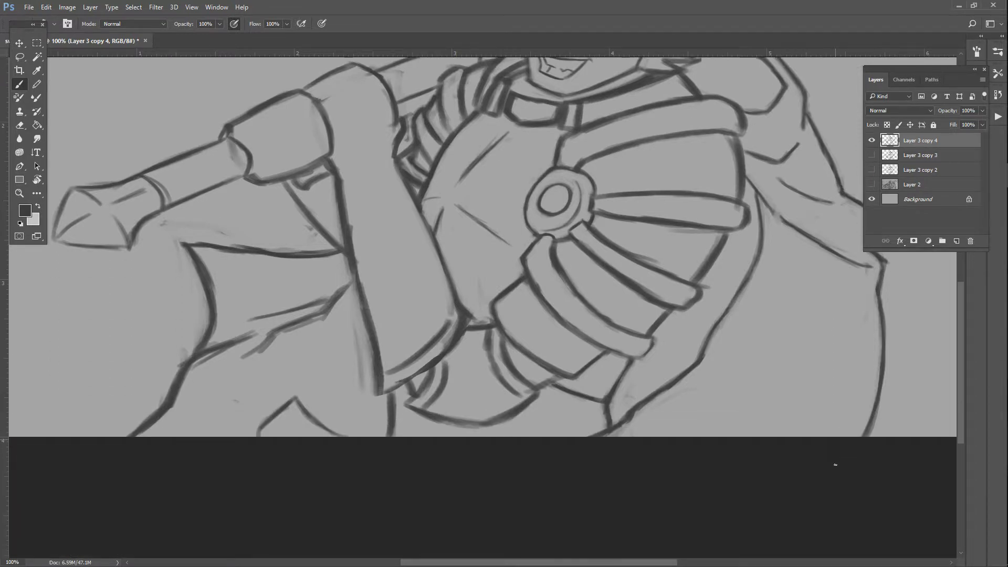
{"action": "scroll", "coordinate": [836, 464], "scroll_direction": "up", "scroll_amount": 1}
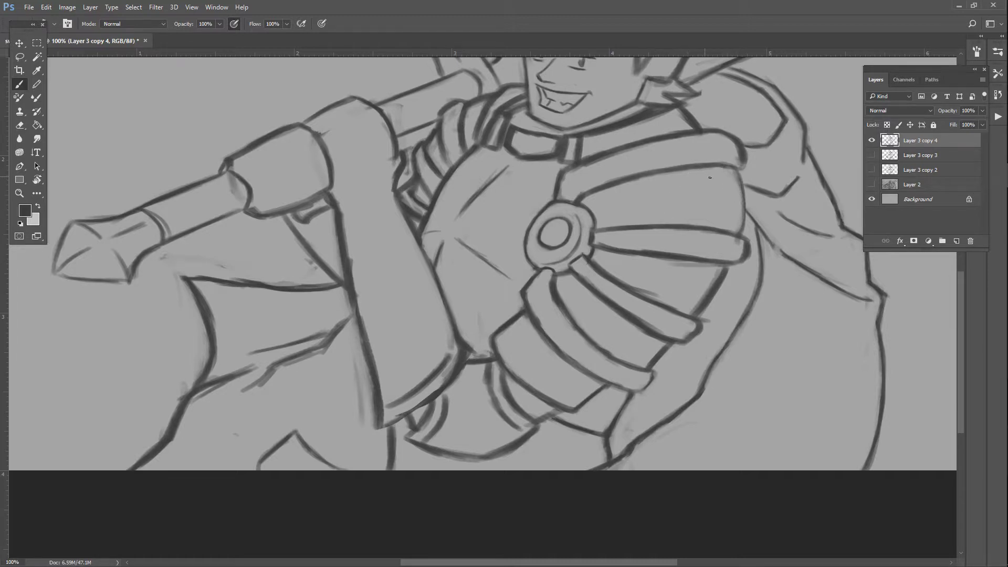
{"action": "left_click_drag", "start_coordinate": [734, 169], "coordinate": [741, 209]}
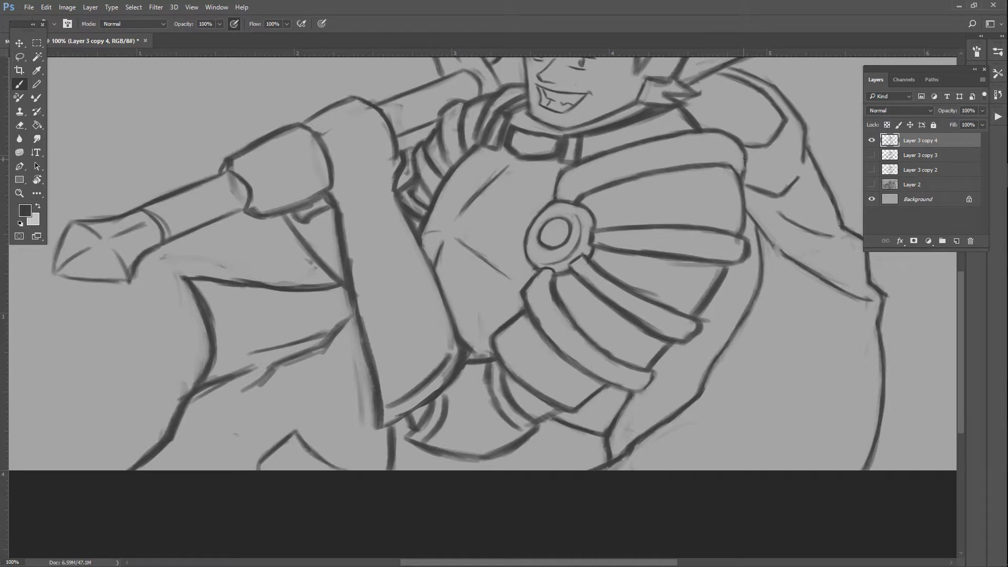
{"action": "left_click_drag", "start_coordinate": [742, 177], "coordinate": [742, 150]}
{"action": "scroll", "coordinate": [376, 292], "scroll_direction": "down", "scroll_amount": 2}
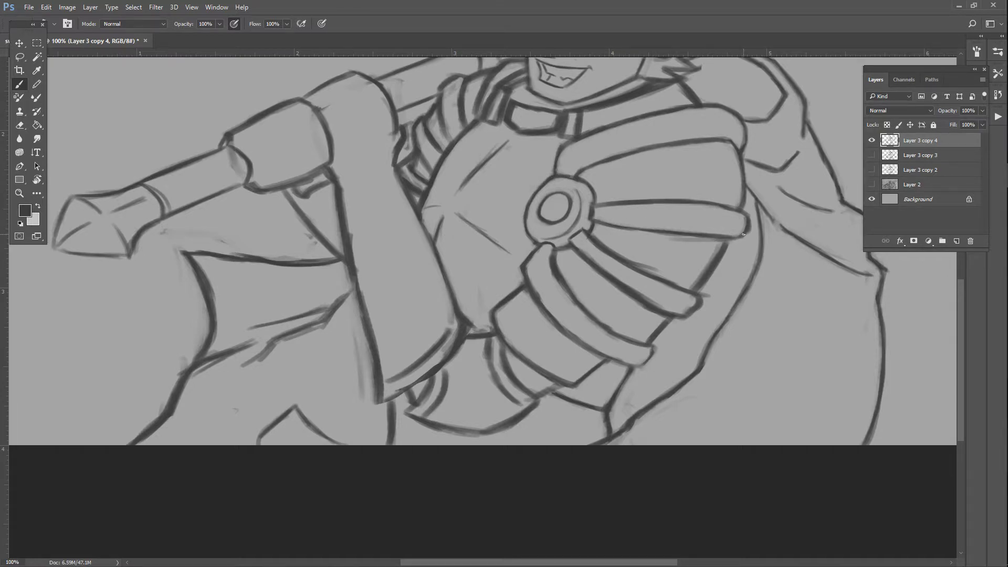
- Refine the lower edge of the middle armor band, the plate edge below it, and the squared end of the next band
{"action": "left_click_drag", "start_coordinate": [713, 234], "coordinate": [617, 227]}
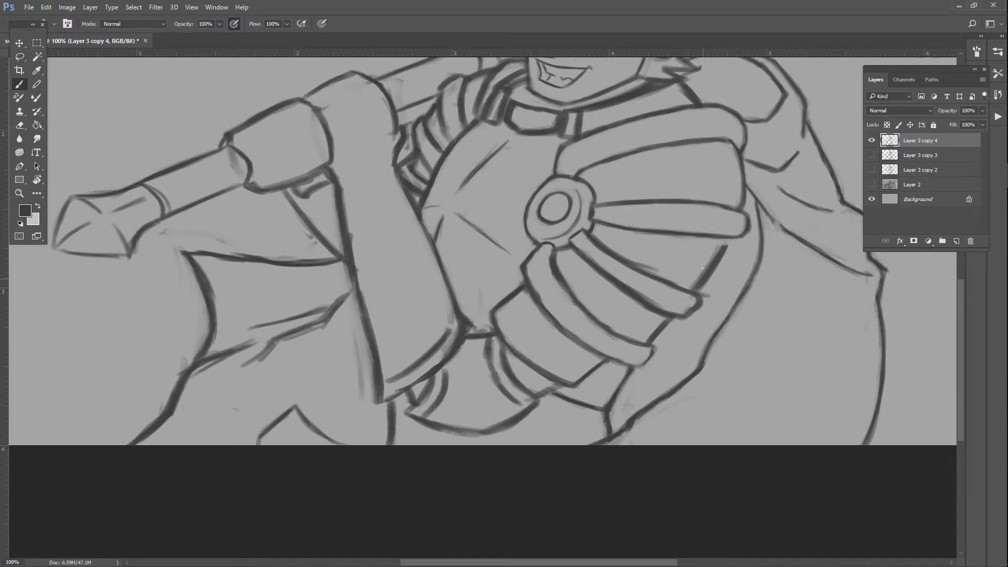
{"action": "left_click_drag", "start_coordinate": [694, 281], "coordinate": [722, 254]}
{"action": "key", "text": "ctrl+z"}
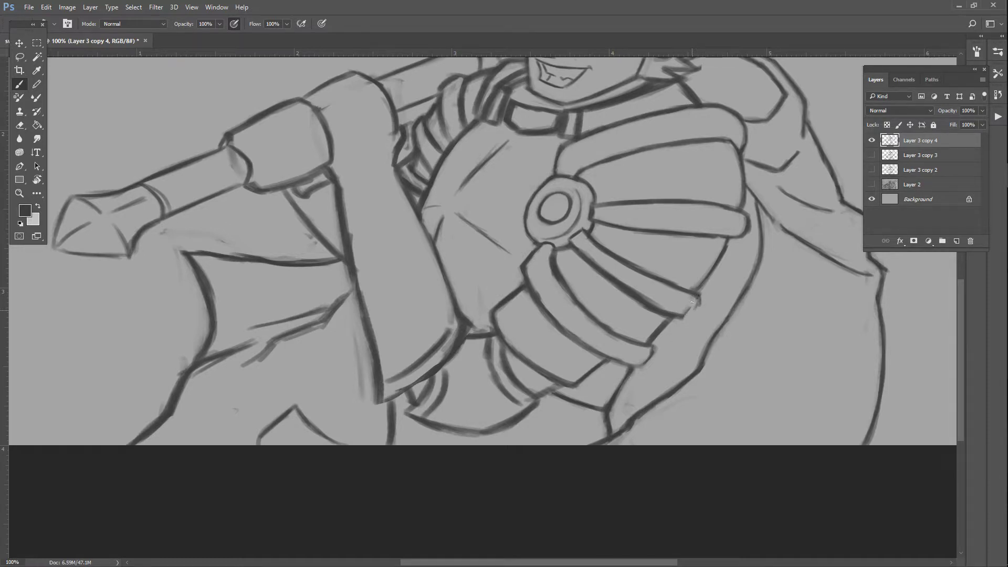
{"action": "left_click_drag", "start_coordinate": [693, 302], "coordinate": [685, 317]}
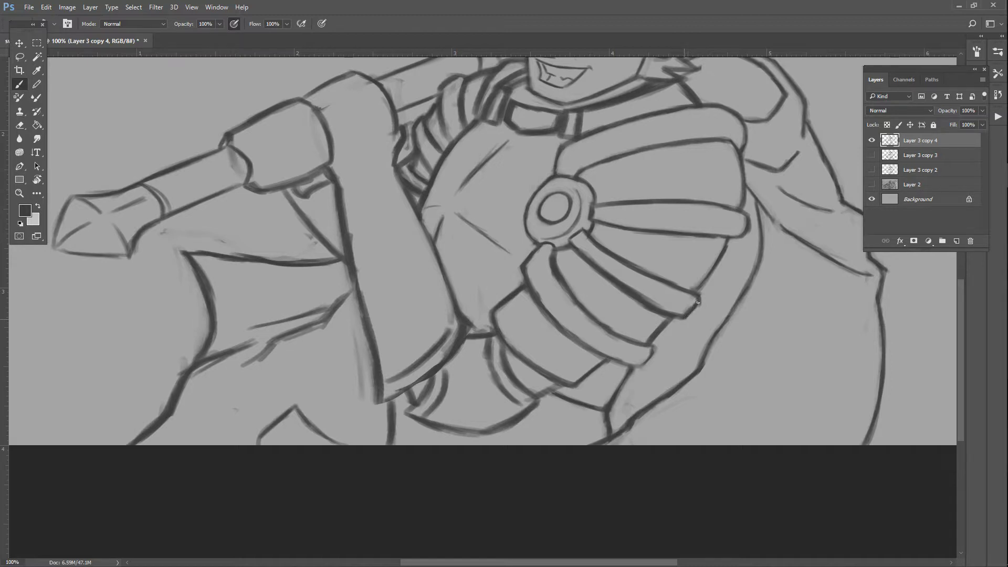
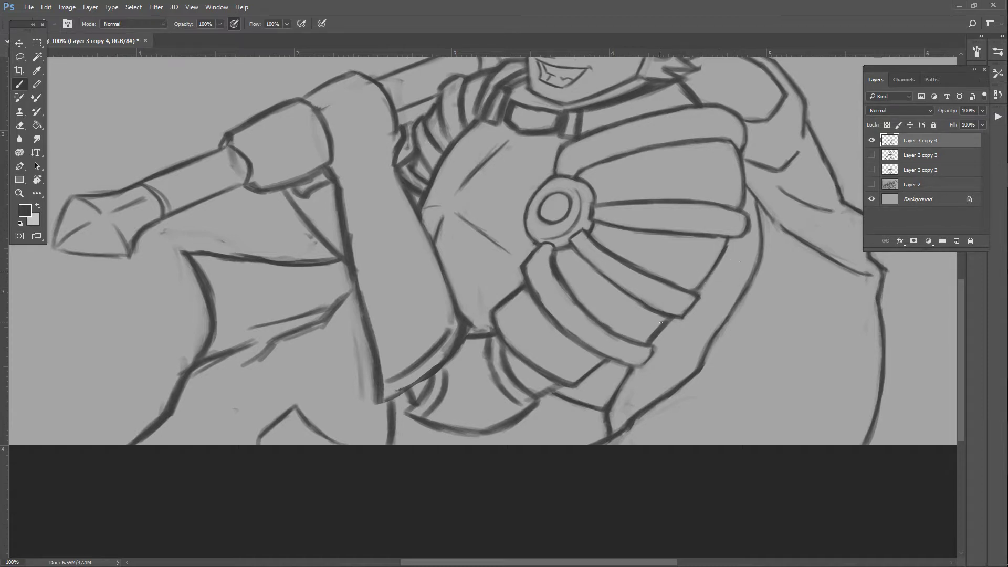
- Clean the armor band's edge just under the medallion and thin the outline of the forearm's flared cuff
{"action": "scroll", "coordinate": [661, 322], "scroll_direction": "down", "scroll_amount": 2}
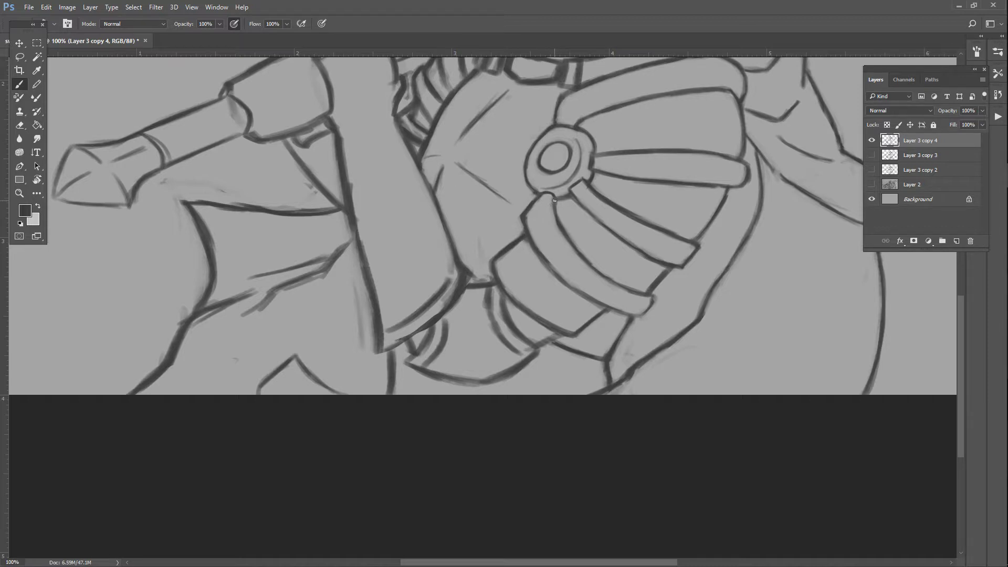
{"action": "mouse_move", "coordinate": [554, 199]}
{"action": "left_mouse_down"}
{"action": "mouse_move", "coordinate": [611, 218]}
{"action": "mouse_move", "coordinate": [550, 224]}
{"action": "mouse_move", "coordinate": [550, 206]}
{"action": "mouse_move", "coordinate": [563, 235]}
{"action": "left_mouse_up"}
{"action": "mouse_move", "coordinate": [461, 273]}
{"action": "left_mouse_down"}
{"action": "mouse_move", "coordinate": [444, 296]}
{"action": "mouse_move", "coordinate": [462, 260]}
{"action": "mouse_move", "coordinate": [446, 299]}
{"action": "left_mouse_up"}
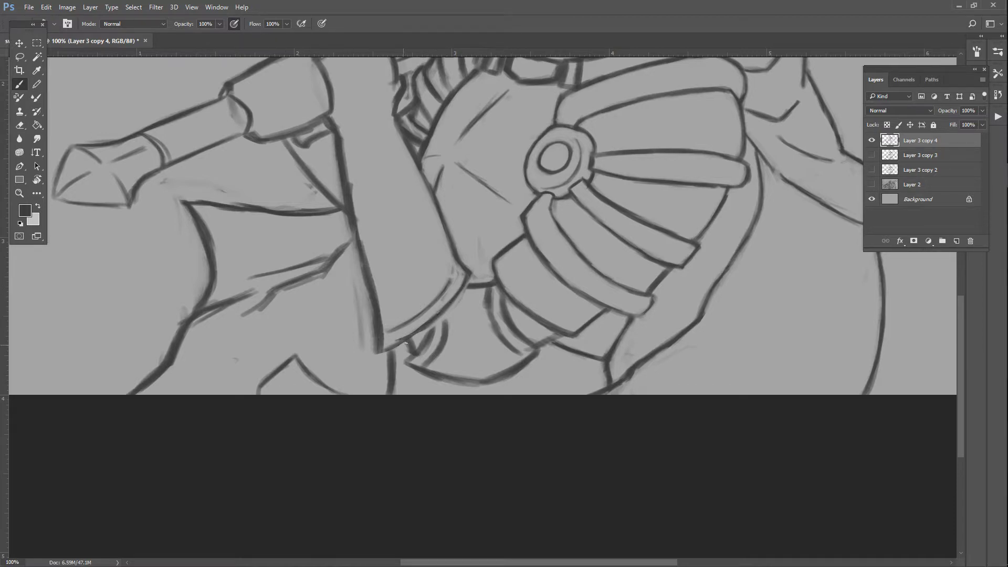
{"action": "left_click_drag", "start_coordinate": [395, 344], "coordinate": [382, 352]}
- Thin the waist armor's lower rim, its corner, and the curved trim lines beneath the breastplate
{"action": "scroll", "coordinate": [174, 177], "scroll_direction": "up", "scroll_amount": 3}
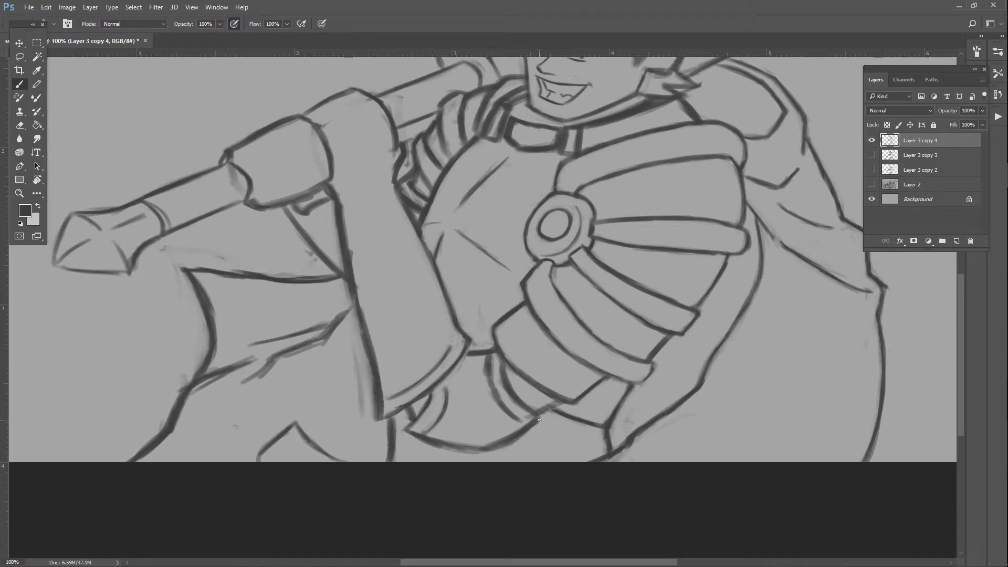
{"action": "key", "text": "ctrl+alt+z"}
{"action": "key", "text": "ctrl+alt+z"}
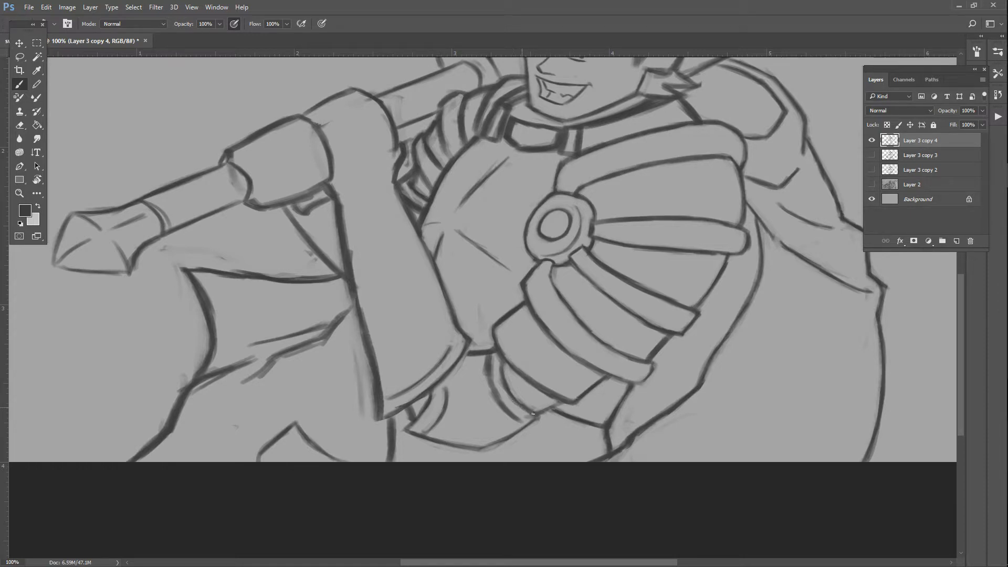
{"action": "mouse_move", "coordinate": [512, 438]}
{"action": "left_mouse_down"}
{"action": "mouse_move", "coordinate": [546, 407]}
{"action": "mouse_move", "coordinate": [536, 414]}
{"action": "left_mouse_up"}
{"action": "left_click_drag", "start_coordinate": [531, 410], "coordinate": [518, 418]}
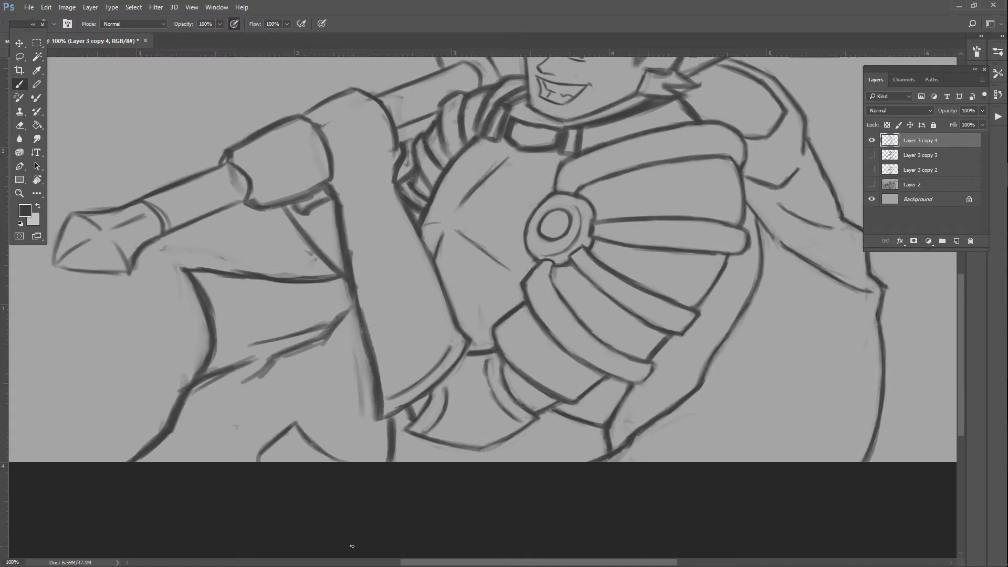
{"action": "left_click_drag", "start_coordinate": [487, 367], "coordinate": [511, 419]}
{"action": "left_click_drag", "start_coordinate": [486, 365], "coordinate": [503, 405]}
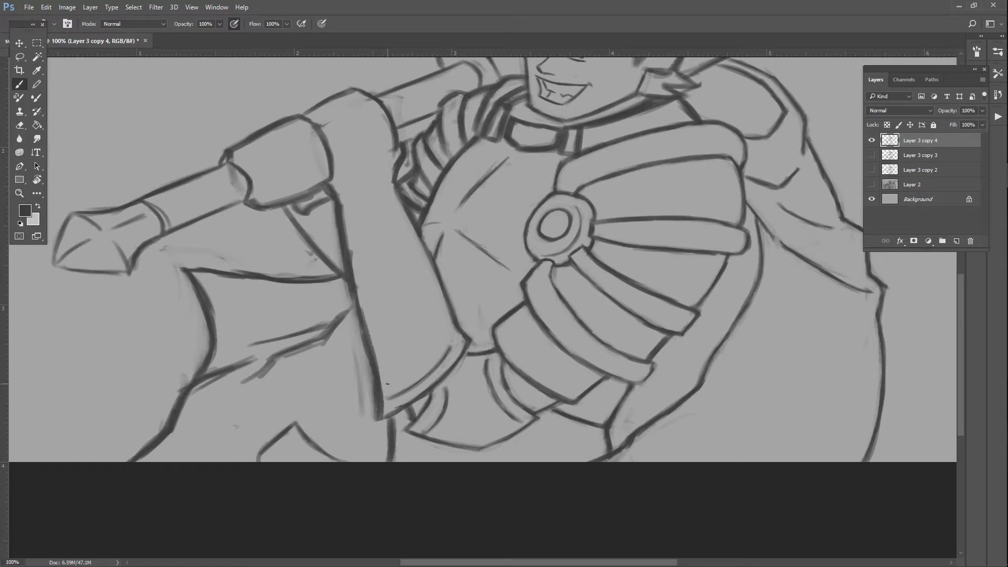
- Lasso the curved trim line on the waist armor beside the cuff and shift it slightly toward the cuff with Free Transform
{"action": "left_click", "coordinate": [20, 57]}
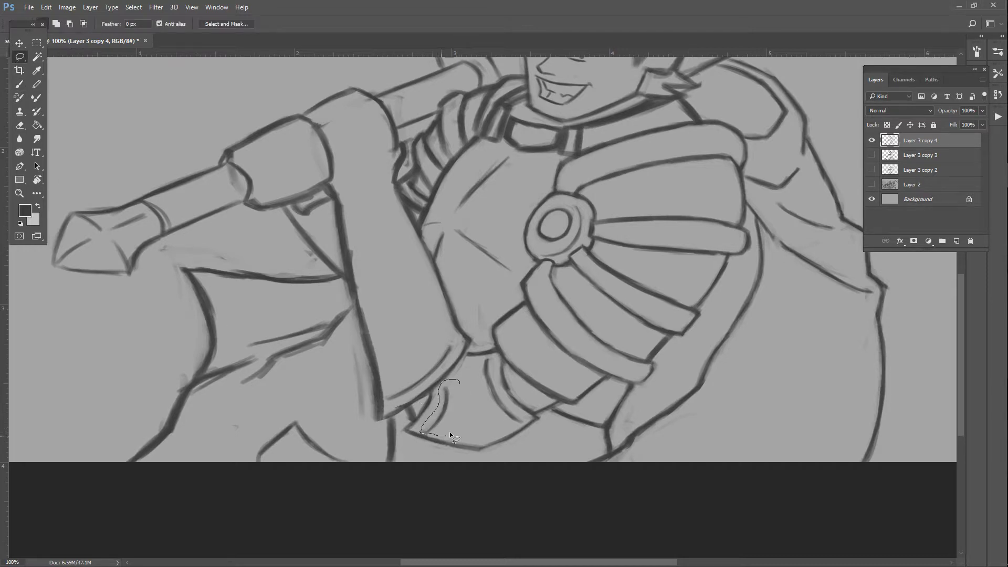
{"action": "mouse_move", "coordinate": [451, 434]}
{"action": "left_mouse_down"}
{"action": "mouse_move", "coordinate": [472, 379]}
{"action": "mouse_move", "coordinate": [460, 380]}
{"action": "left_mouse_up"}
{"action": "key", "text": "ctrl+t"}
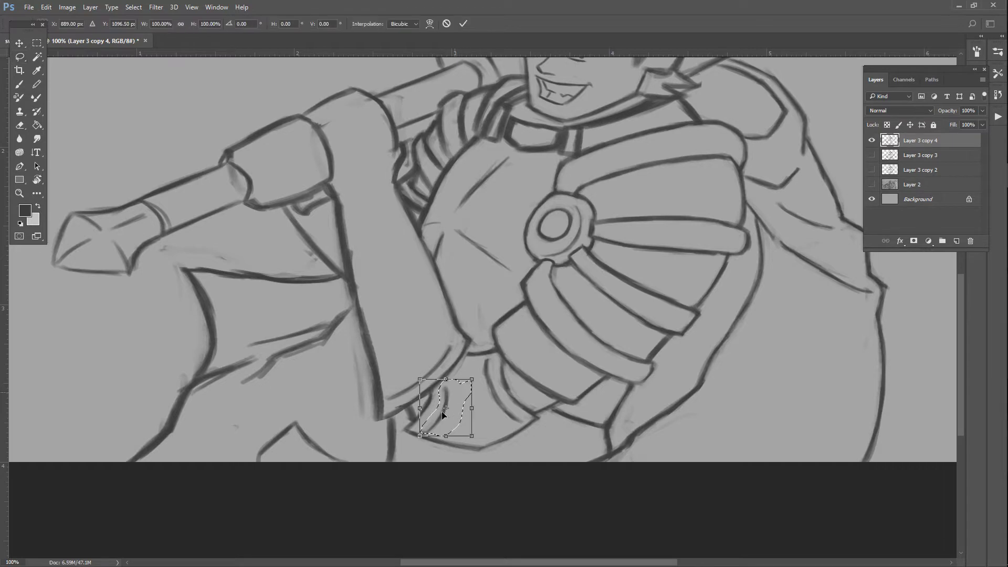
{"action": "left_click_drag", "start_coordinate": [445, 418], "coordinate": [437, 417]}
{"action": "key", "text": "Return"}
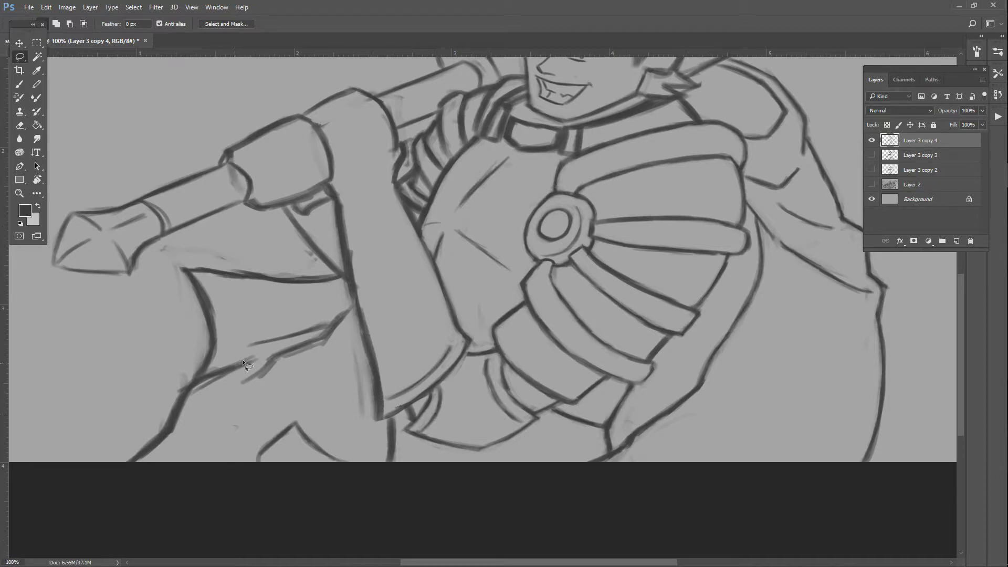
{"action": "left_click_drag", "start_coordinate": [241, 359], "coordinate": [317, 368]}
- Thin the outline of the gripping hand's wrist and the forearm edge next to the far-arm armor using a smaller brush
{"action": "scroll", "coordinate": [317, 368], "scroll_direction": "up", "scroll_amount": 3}
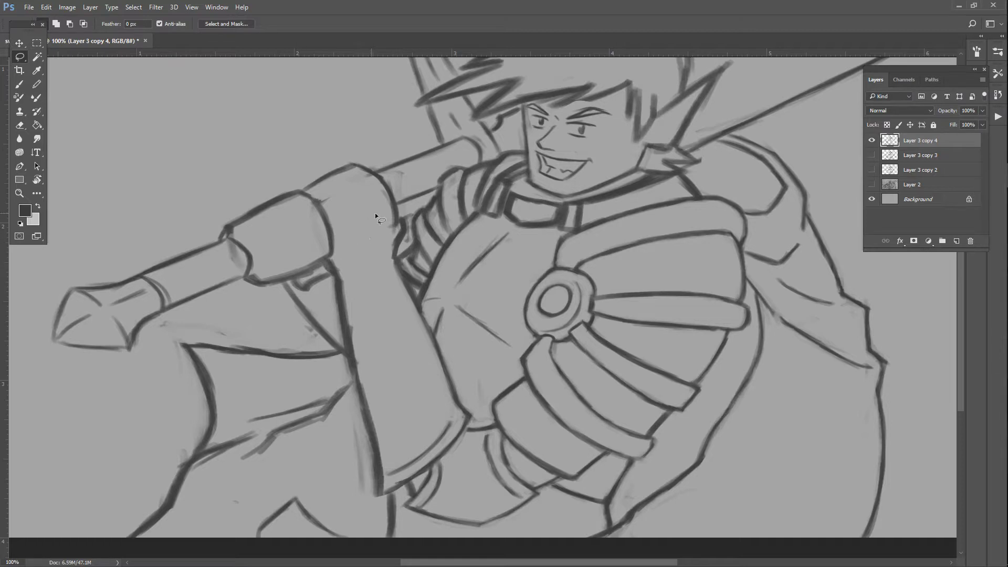
{"action": "mouse_move", "coordinate": [370, 212]}
{"action": "left_mouse_down"}
{"action": "mouse_move", "coordinate": [367, 224]}
{"action": "mouse_move", "coordinate": [386, 217]}
{"action": "mouse_move", "coordinate": [397, 195]}
{"action": "mouse_move", "coordinate": [394, 239]}
{"action": "left_mouse_up"}
{"action": "left_click", "coordinate": [20, 84]}
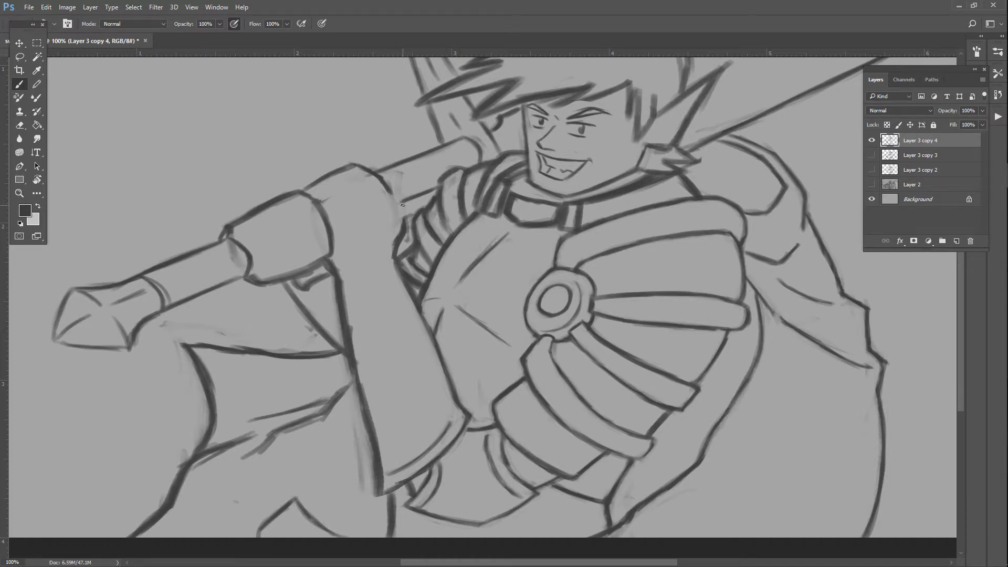
{"action": "mouse_move", "coordinate": [402, 206]}
{"action": "left_mouse_down"}
{"action": "mouse_move", "coordinate": [385, 250]}
{"action": "mouse_move", "coordinate": [401, 226]}
{"action": "left_mouse_up"}
{"action": "key", "text": "bracketleft"}
{"action": "key", "text": "bracketleft"}
{"action": "left_click_drag", "start_coordinate": [390, 235], "coordinate": [408, 293]}
{"action": "left_click_drag", "start_coordinate": [401, 274], "coordinate": [416, 310]}
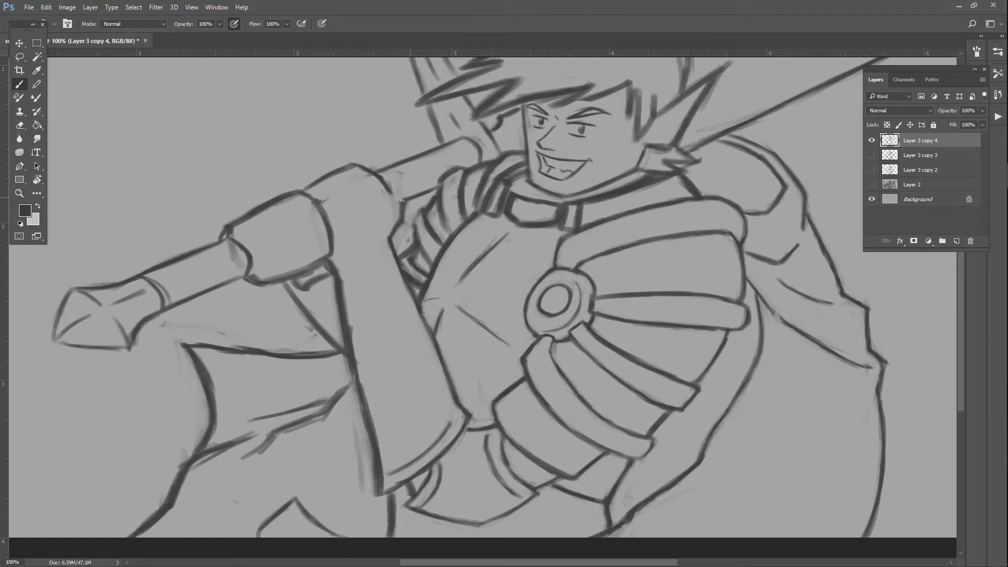
- Redraw the knuckle outline of the hand gripping the sword hilt and add the lines separating its fingers
{"action": "mouse_move", "coordinate": [401, 201]}
{"action": "left_mouse_down"}
{"action": "mouse_move", "coordinate": [356, 168]}
{"action": "mouse_move", "coordinate": [373, 173]}
{"action": "mouse_move", "coordinate": [347, 166]}
{"action": "mouse_move", "coordinate": [376, 173]}
{"action": "mouse_move", "coordinate": [392, 198]}
{"action": "left_mouse_up"}
{"action": "left_click_drag", "start_coordinate": [349, 166], "coordinate": [372, 170]}
{"action": "mouse_move", "coordinate": [347, 166]}
{"action": "left_mouse_down"}
{"action": "mouse_move", "coordinate": [367, 186]}
{"action": "mouse_move", "coordinate": [325, 213]}
{"action": "mouse_move", "coordinate": [324, 178]}
{"action": "mouse_move", "coordinate": [352, 189]}
{"action": "mouse_move", "coordinate": [326, 179]}
{"action": "left_mouse_up"}
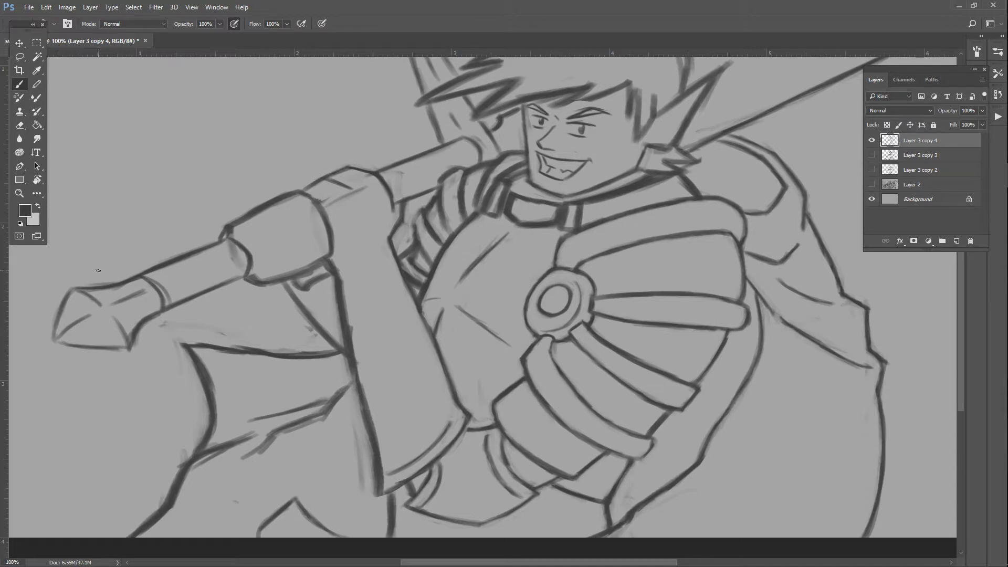
{"action": "left_click_drag", "start_coordinate": [336, 178], "coordinate": [362, 182]}
{"action": "left_click_drag", "start_coordinate": [327, 179], "coordinate": [346, 187]}
{"action": "left_click_drag", "start_coordinate": [309, 189], "coordinate": [335, 194]}
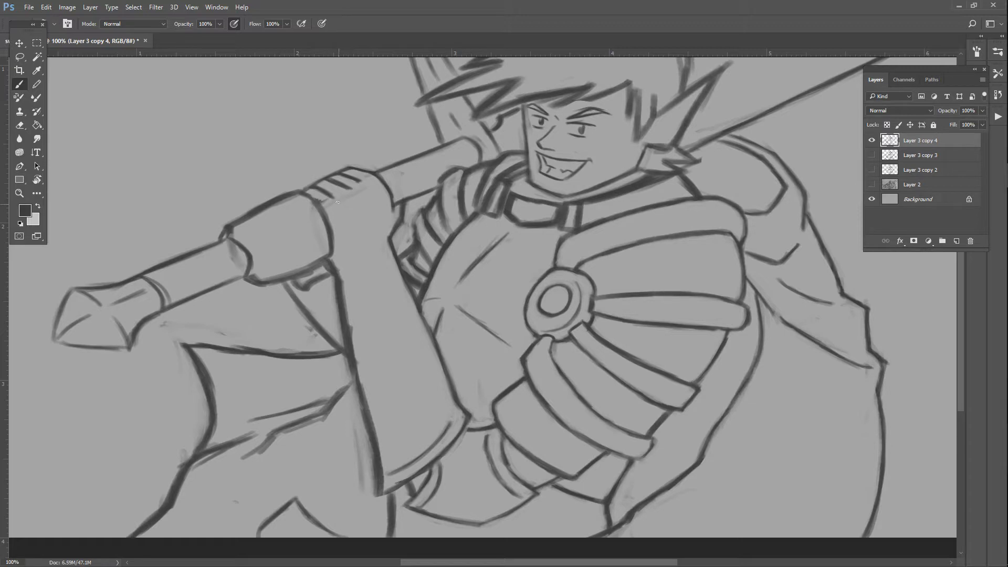
{"action": "mouse_move", "coordinate": [337, 202]}
{"action": "left_mouse_down"}
{"action": "mouse_move", "coordinate": [345, 212]}
{"action": "mouse_move", "coordinate": [371, 191]}
{"action": "left_mouse_up"}
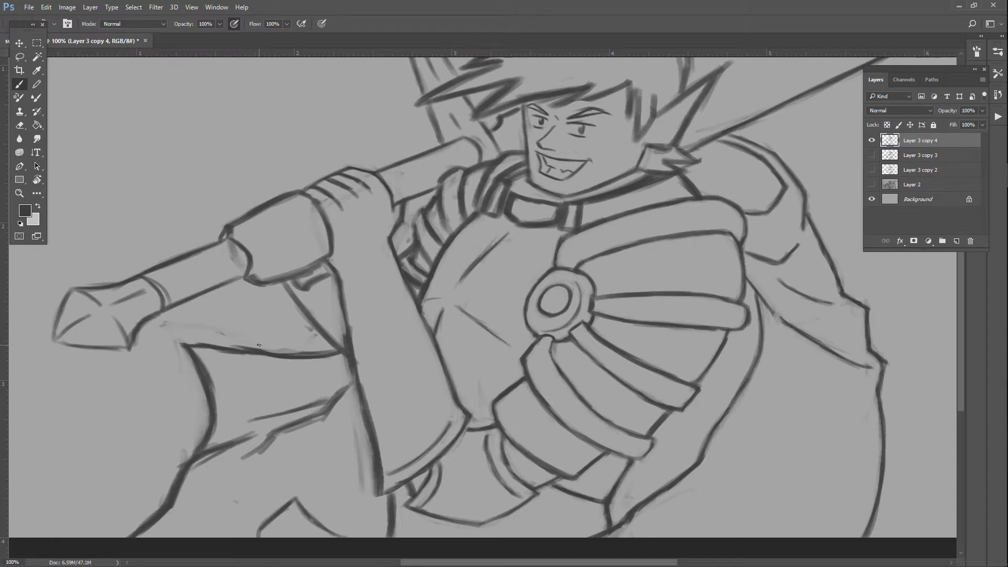
- Add a new layer beneath the line art at 54% opacity and brush a broad horizontal background stroke beside the cape
{"action": "key", "text": "ctrl+minus"}
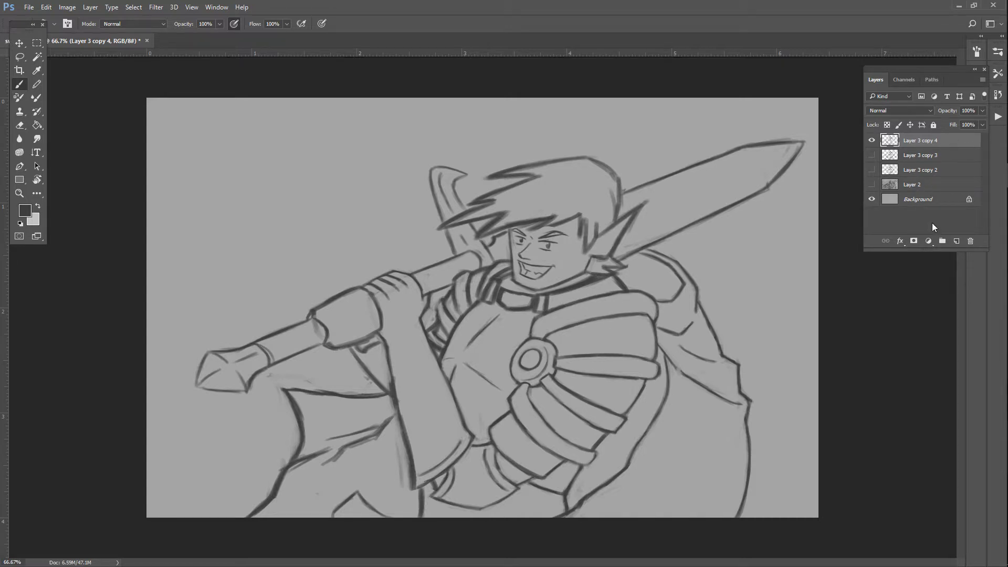
{"action": "left_click", "coordinate": [952, 242], "text": "ctrl"}
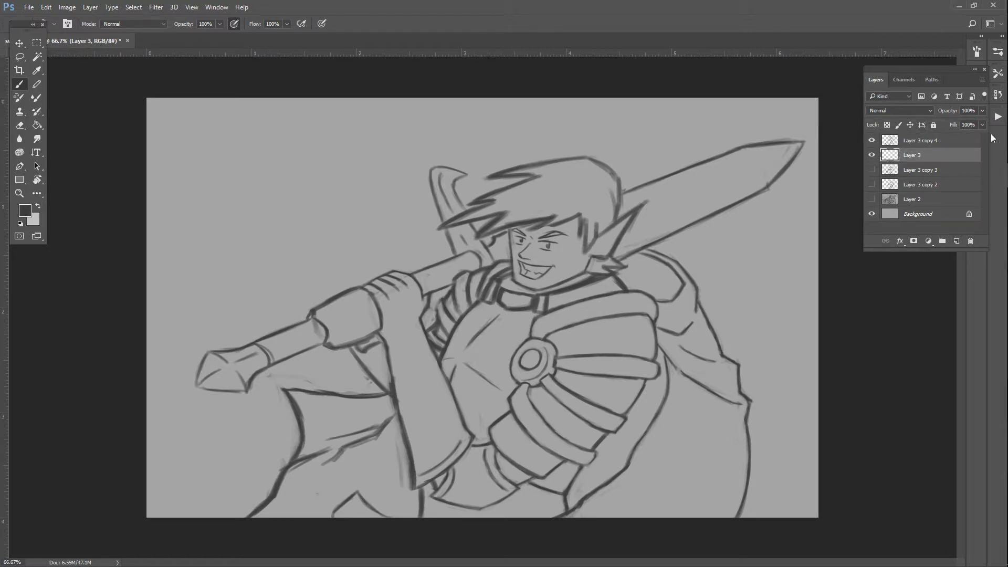
{"action": "left_click", "coordinate": [983, 111]}
{"action": "left_click", "coordinate": [45, 180]}
{"action": "left_click_drag", "start_coordinate": [823, 428], "coordinate": [756, 429]}
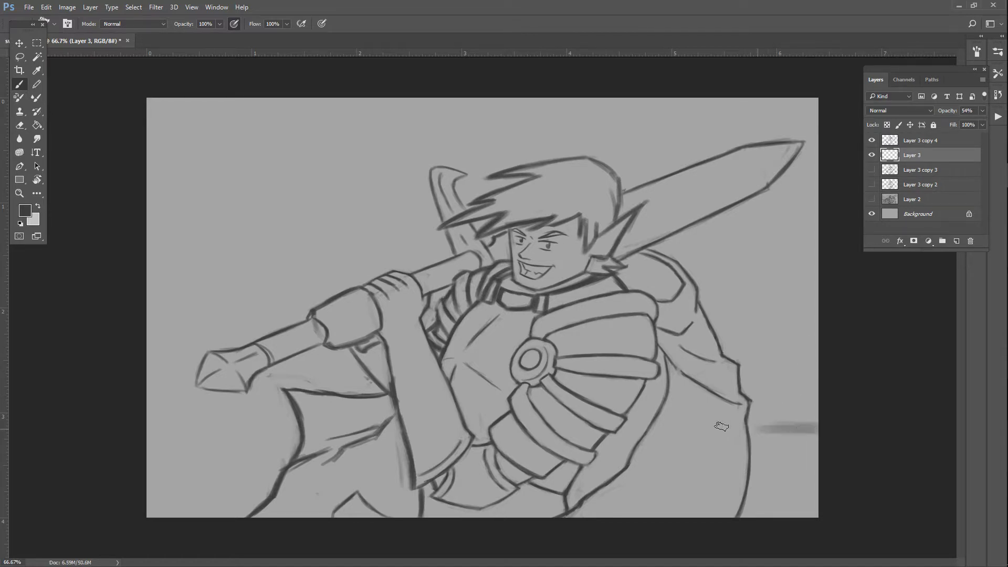
- Sketch the horizon line behind the knight on Layer 3 and rough mountain slopes on both sides of him
{"action": "mouse_move", "coordinate": [286, 446]}
{"action": "left_mouse_down"}
{"action": "mouse_move", "coordinate": [152, 446]}
{"action": "mouse_move", "coordinate": [246, 455]}
{"action": "left_mouse_up"}
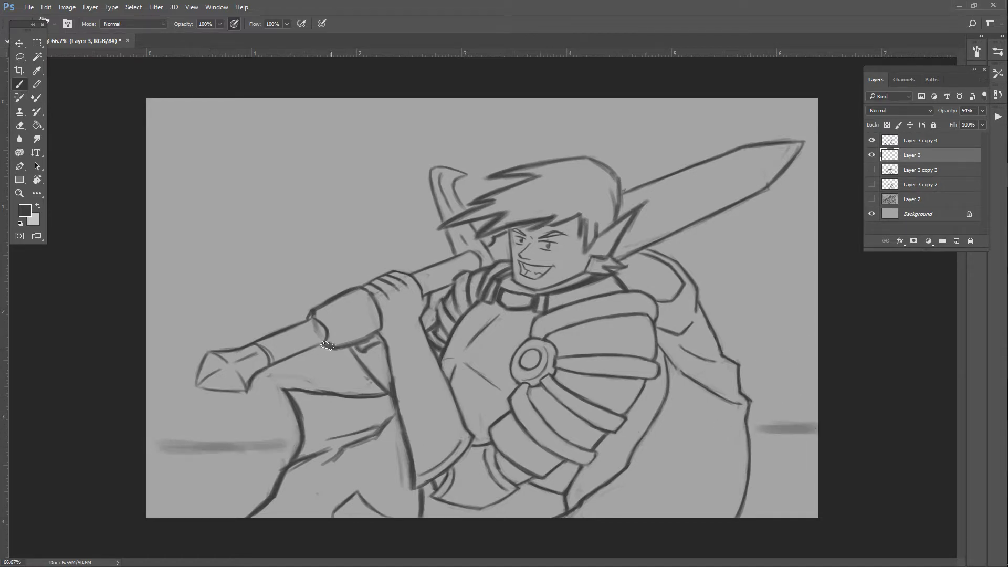
{"action": "left_click_drag", "start_coordinate": [820, 306], "coordinate": [717, 241]}
{"action": "left_click_drag", "start_coordinate": [689, 273], "coordinate": [719, 242]}
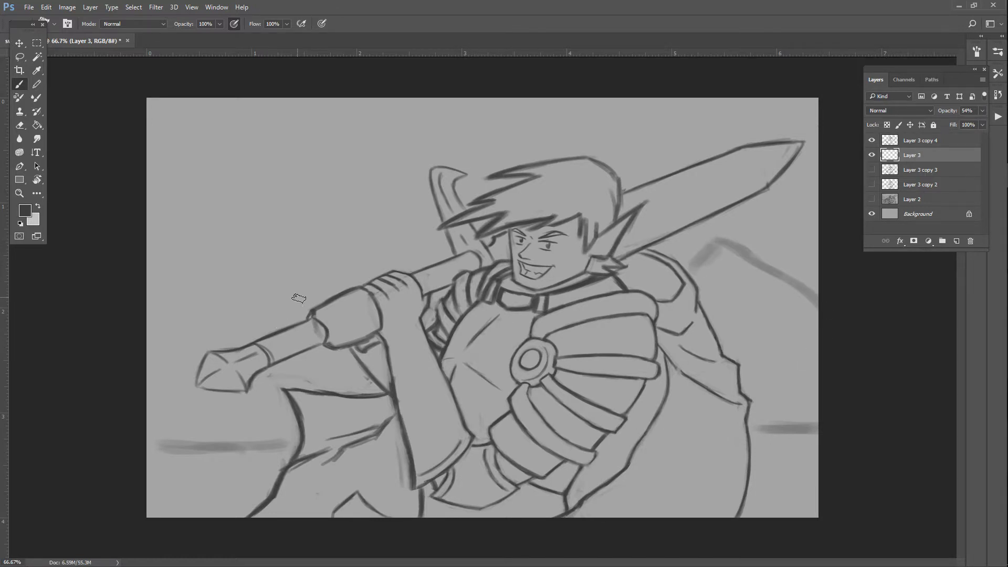
{"action": "mouse_move", "coordinate": [312, 299]}
{"action": "left_mouse_down"}
{"action": "mouse_move", "coordinate": [152, 173]}
{"action": "mouse_move", "coordinate": [315, 287]}
{"action": "left_mouse_up"}
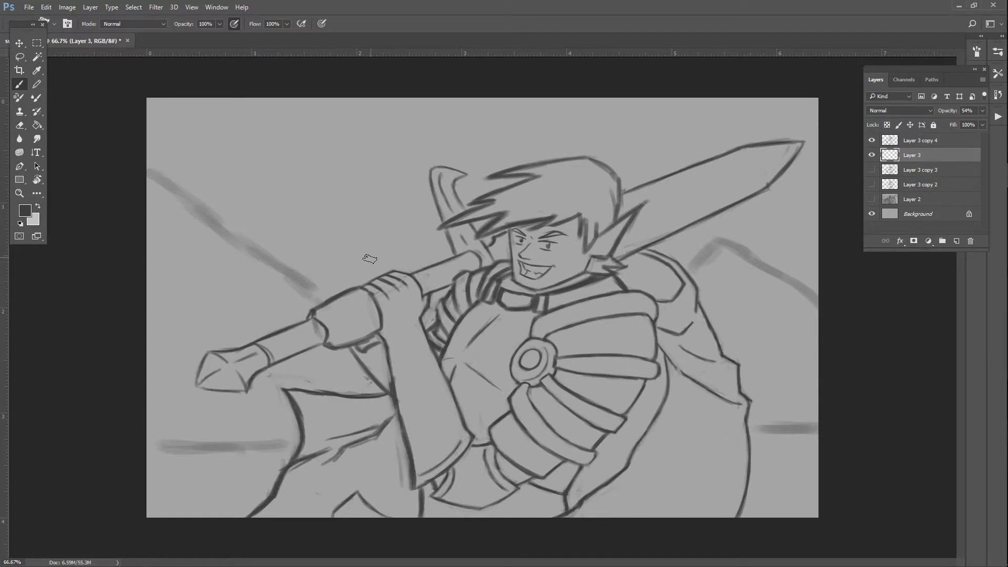
- Sketch a tall central mountain peak behind the knight's head and add rough ground marks below the horizon near the cape
{"action": "mouse_move", "coordinate": [371, 264]}
{"action": "left_mouse_down"}
{"action": "mouse_move", "coordinate": [481, 120]}
{"action": "mouse_move", "coordinate": [517, 122]}
{"action": "left_mouse_up"}
{"action": "mouse_move", "coordinate": [457, 145]}
{"action": "left_mouse_down"}
{"action": "mouse_move", "coordinate": [486, 124]}
{"action": "mouse_move", "coordinate": [552, 116]}
{"action": "mouse_move", "coordinate": [511, 115]}
{"action": "mouse_move", "coordinate": [539, 118]}
{"action": "mouse_move", "coordinate": [589, 155]}
{"action": "mouse_move", "coordinate": [630, 169]}
{"action": "left_mouse_up"}
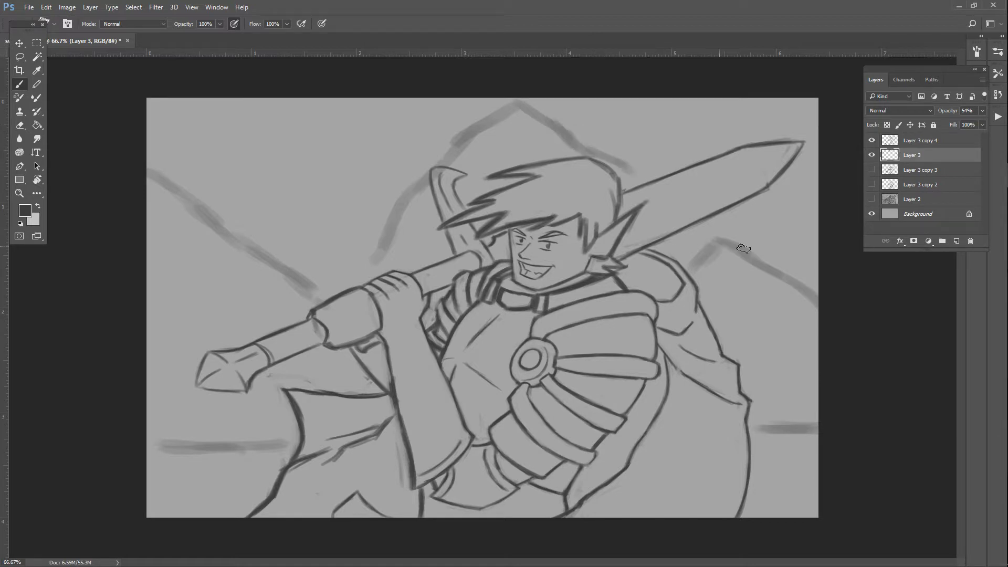
{"action": "left_click_drag", "start_coordinate": [373, 255], "coordinate": [336, 292]}
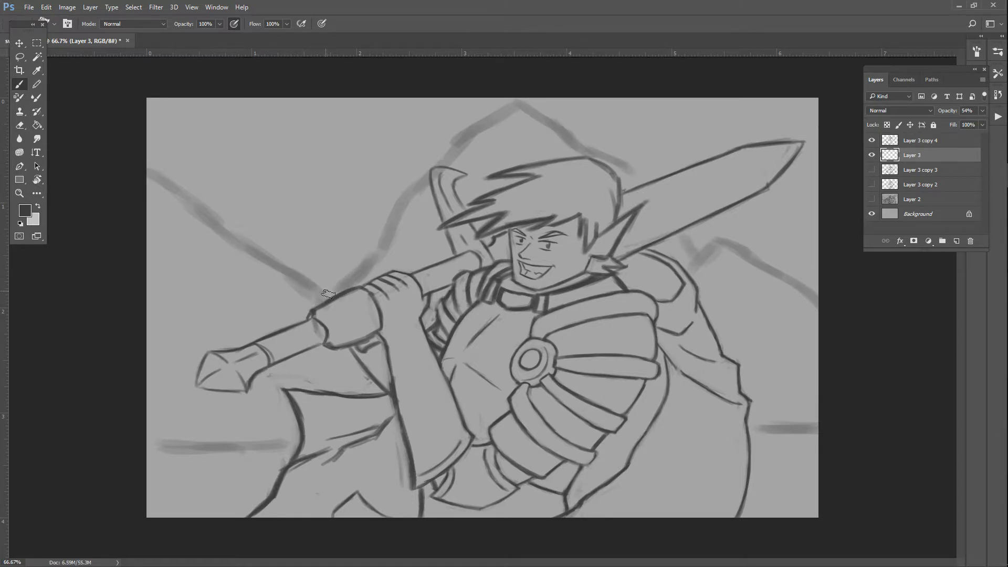
{"action": "left_click", "coordinate": [338, 276]}
{"action": "left_click_drag", "start_coordinate": [505, 112], "coordinate": [462, 147]}
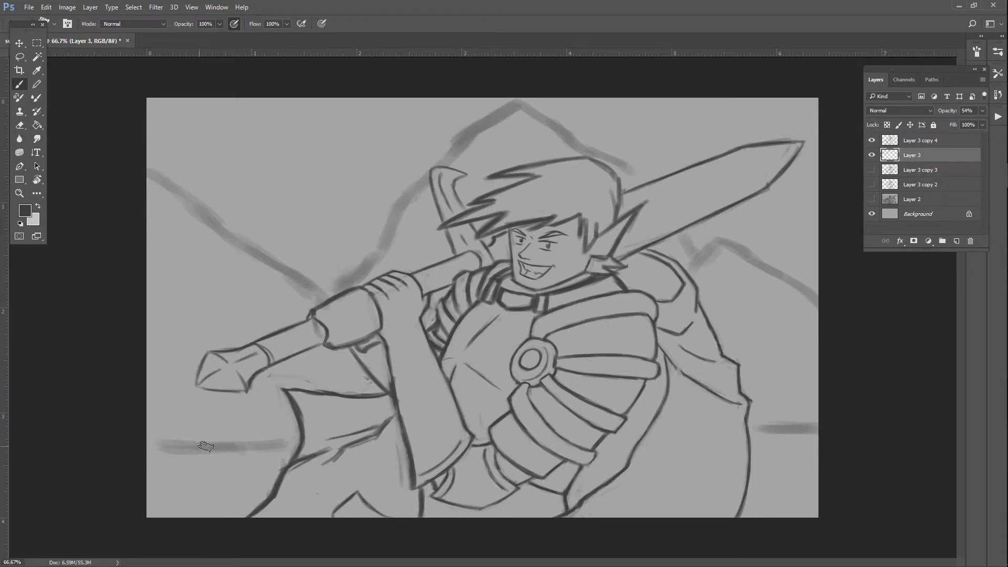
{"action": "mouse_move", "coordinate": [253, 471]}
{"action": "left_mouse_down"}
{"action": "mouse_move", "coordinate": [229, 454]}
{"action": "mouse_move", "coordinate": [207, 457]}
{"action": "mouse_move", "coordinate": [179, 476]}
{"action": "mouse_move", "coordinate": [208, 456]}
{"action": "mouse_move", "coordinate": [175, 477]}
{"action": "mouse_move", "coordinate": [218, 488]}
{"action": "mouse_move", "coordinate": [188, 485]}
{"action": "left_mouse_up"}
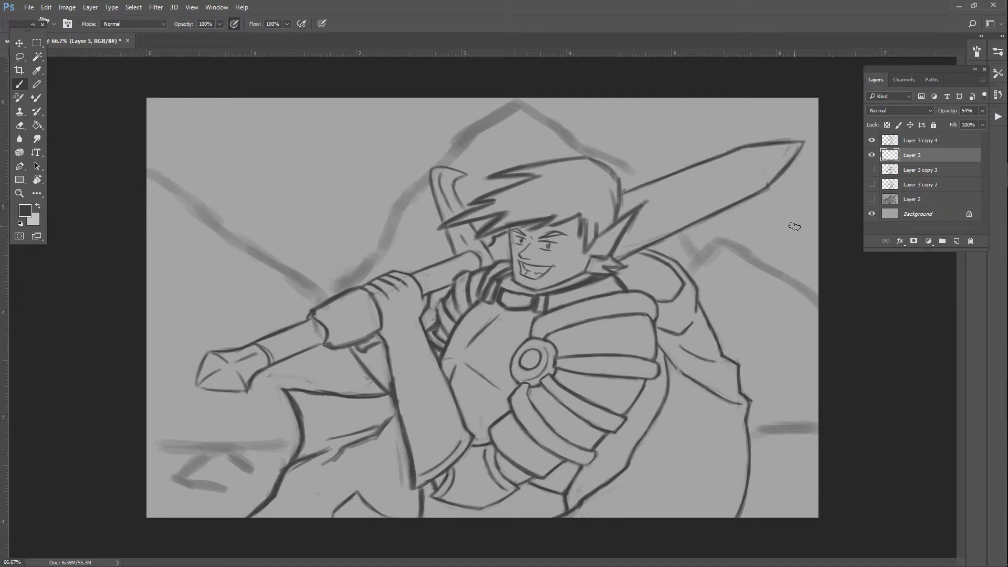
- Check the line art with Layer 3 hidden, show it again, and make Layer 3 copy 4 the active layer
{"action": "left_click", "coordinate": [872, 154]}
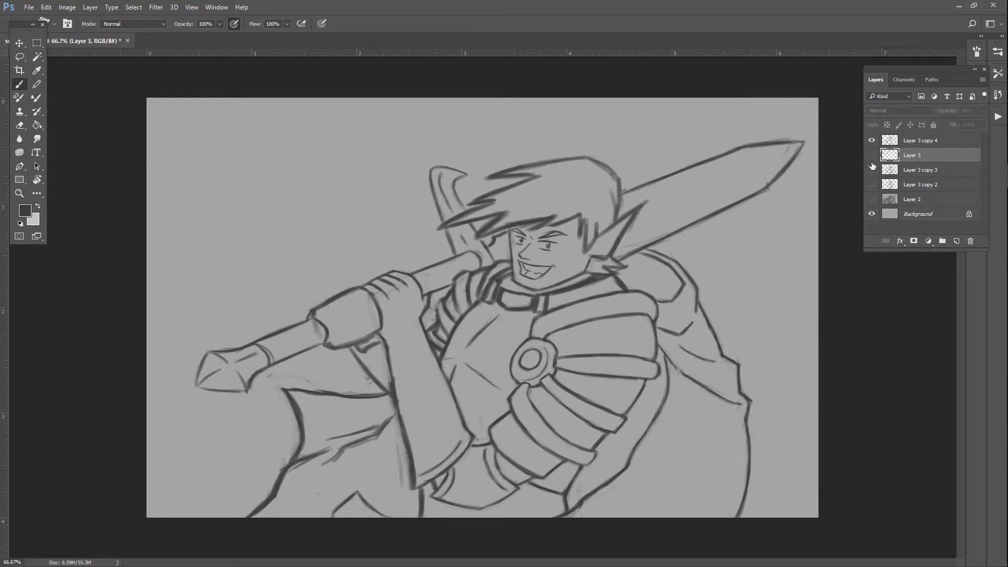
{"action": "left_click", "coordinate": [872, 155]}
{"action": "left_click", "coordinate": [911, 141]}
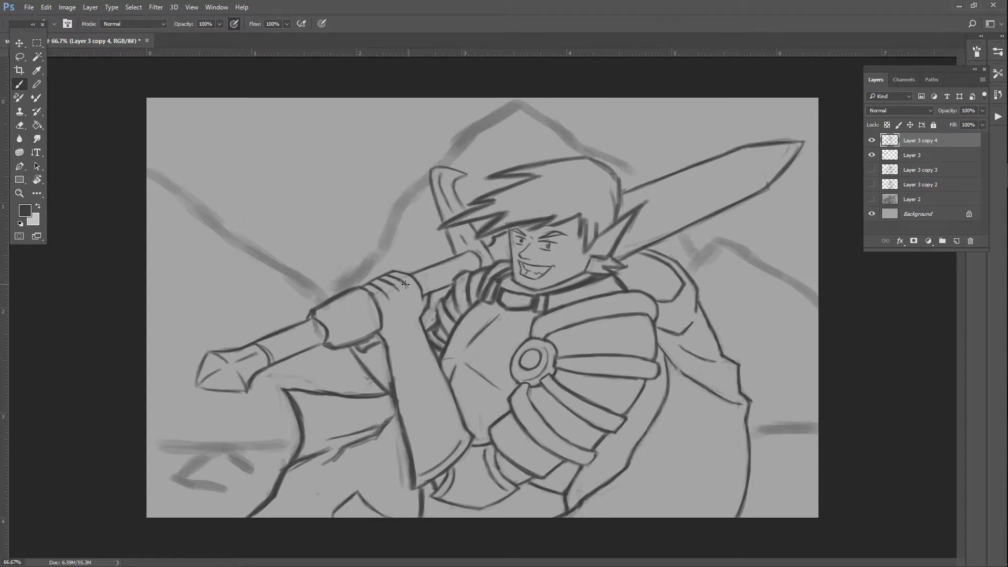
- Clean up the outlines of the lower shoulder plates between the gripping hand and the breastplate
{"action": "key", "text": "ctrl+plus"}
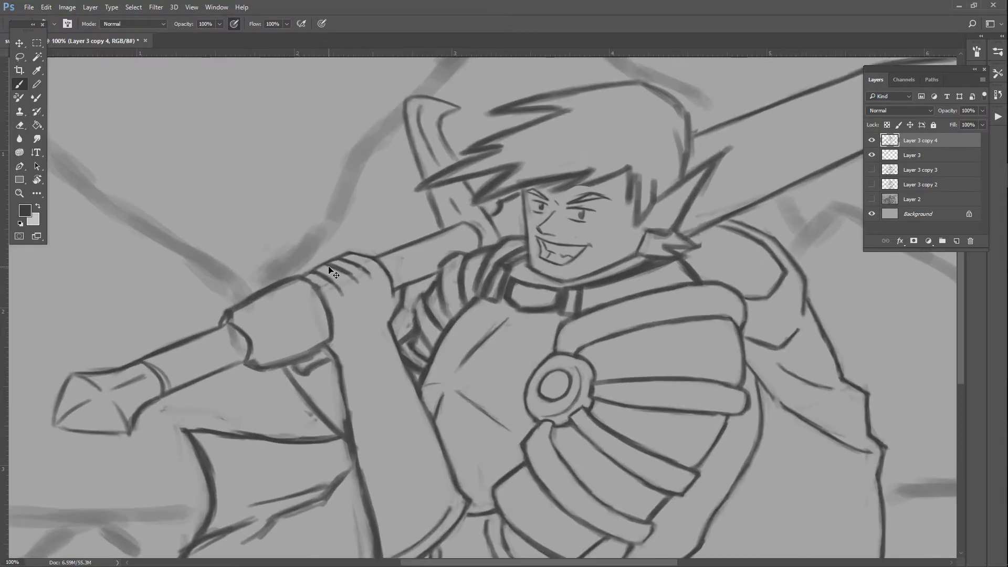
{"action": "key", "text": "ctrl+plus"}
{"action": "key", "text": "ctrl+minus"}
{"action": "key", "text": "ctrl+minus"}
{"action": "key", "text": "ctrl+plus"}
{"action": "key", "text": "ctrl+plus"}
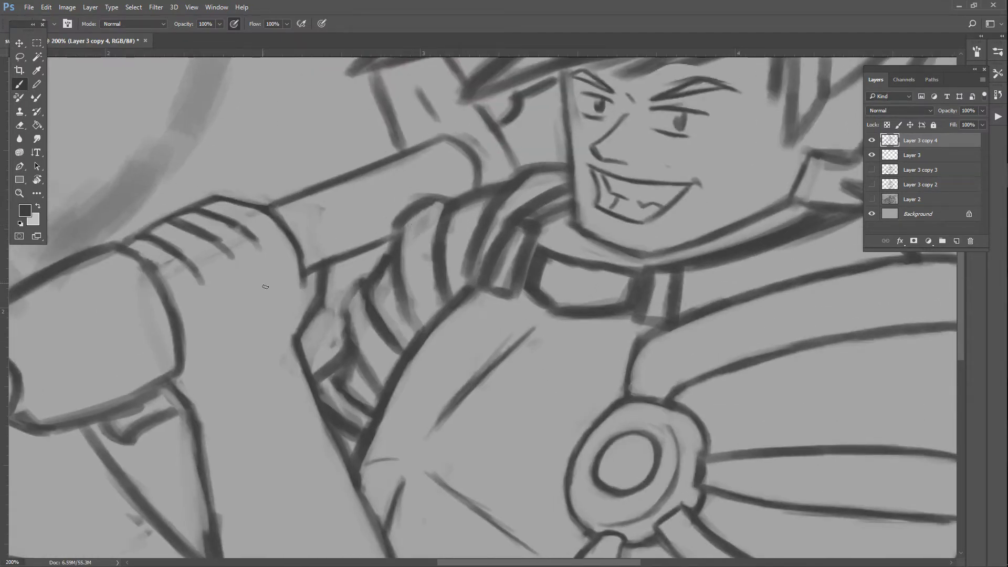
{"action": "mouse_move", "coordinate": [361, 283]}
{"action": "left_mouse_down"}
{"action": "mouse_move", "coordinate": [345, 303]}
{"action": "mouse_move", "coordinate": [360, 282]}
{"action": "mouse_move", "coordinate": [359, 304]}
{"action": "mouse_move", "coordinate": [365, 289]}
{"action": "mouse_move", "coordinate": [373, 313]}
{"action": "mouse_move", "coordinate": [360, 283]}
{"action": "mouse_move", "coordinate": [343, 317]}
{"action": "mouse_move", "coordinate": [356, 340]}
{"action": "mouse_move", "coordinate": [343, 308]}
{"action": "mouse_move", "coordinate": [336, 332]}
{"action": "left_mouse_up"}
{"action": "mouse_move", "coordinate": [391, 295]}
{"action": "left_mouse_down"}
{"action": "mouse_move", "coordinate": [346, 317]}
{"action": "mouse_move", "coordinate": [349, 335]}
{"action": "mouse_move", "coordinate": [378, 351]}
{"action": "left_mouse_up"}
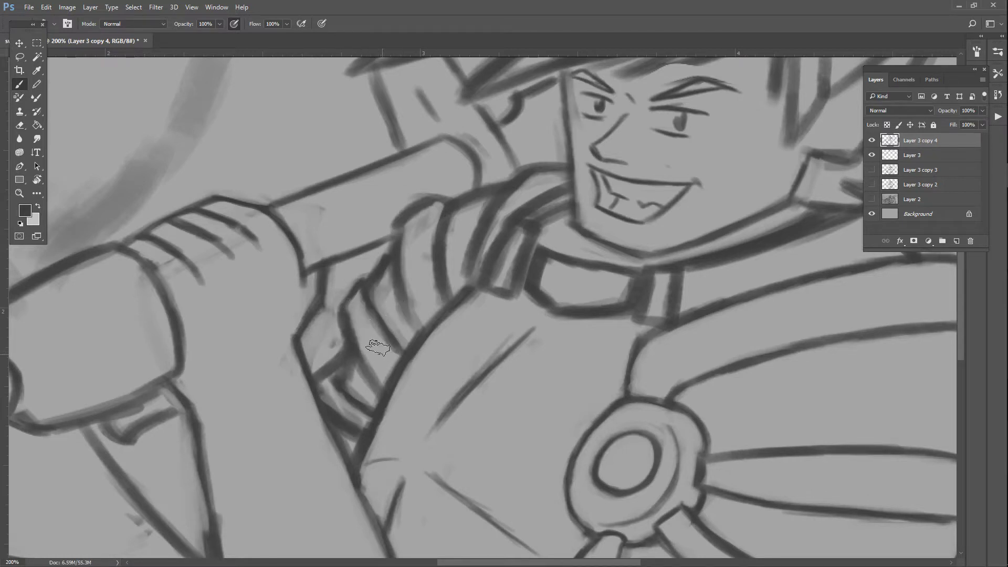
- Refine the outlines of the middle shoulder plates below the sword grip with a smaller brush
{"action": "key", "text": "bracketleft"}
{"action": "key", "text": "bracketleft"}
{"action": "key", "text": "bracketleft"}
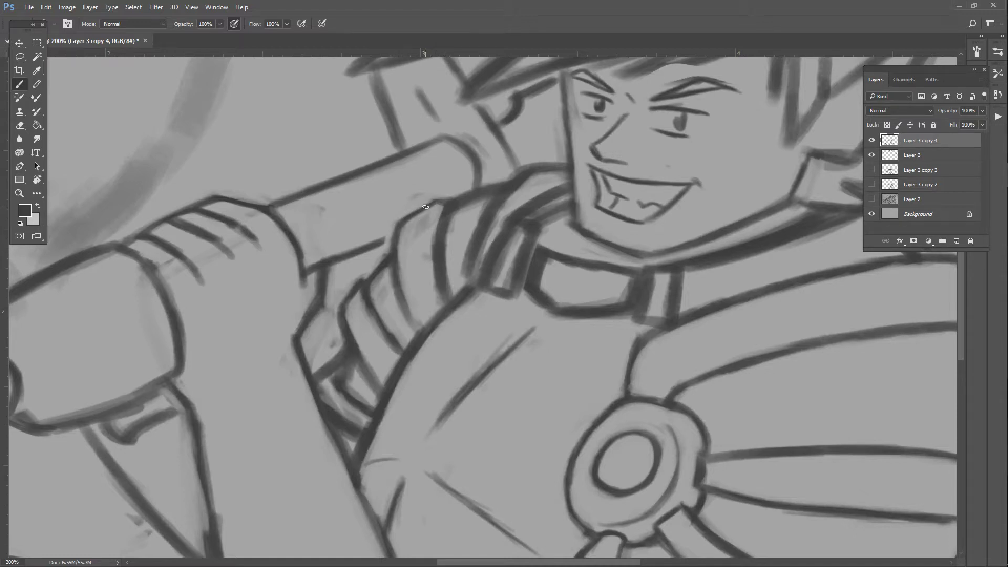
{"action": "left_click_drag", "start_coordinate": [399, 266], "coordinate": [415, 331]}
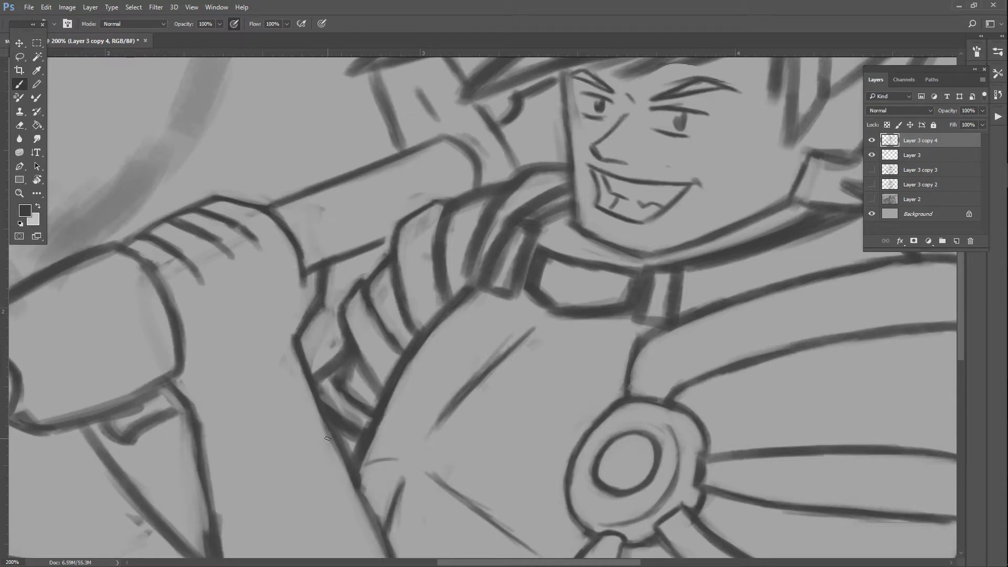
{"action": "mouse_move", "coordinate": [402, 292]}
{"action": "left_mouse_down"}
{"action": "mouse_move", "coordinate": [402, 269]}
{"action": "mouse_move", "coordinate": [407, 306]}
{"action": "left_mouse_up"}
{"action": "left_click_drag", "start_coordinate": [400, 239], "coordinate": [402, 265]}
{"action": "mouse_move", "coordinate": [436, 226]}
{"action": "left_mouse_down"}
{"action": "mouse_move", "coordinate": [452, 289]}
{"action": "mouse_move", "coordinate": [450, 224]}
{"action": "mouse_move", "coordinate": [447, 293]}
{"action": "left_mouse_up"}
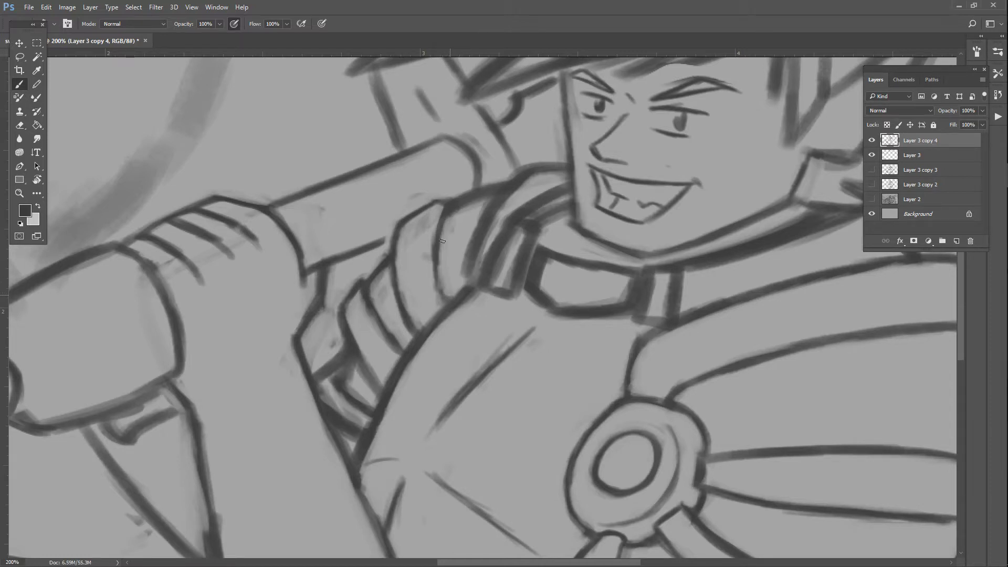
- Thin and smooth the contour lines of the upper shoulder plates leading up to the neck
{"action": "mouse_move", "coordinate": [443, 241]}
{"action": "left_mouse_down"}
{"action": "mouse_move", "coordinate": [443, 265]}
{"action": "mouse_move", "coordinate": [447, 229]}
{"action": "left_mouse_up"}
{"action": "mouse_move", "coordinate": [449, 284]}
{"action": "left_mouse_down"}
{"action": "mouse_move", "coordinate": [450, 297]}
{"action": "mouse_move", "coordinate": [461, 288]}
{"action": "mouse_move", "coordinate": [441, 237]}
{"action": "left_mouse_up"}
{"action": "mouse_move", "coordinate": [445, 210]}
{"action": "left_mouse_down"}
{"action": "mouse_move", "coordinate": [437, 245]}
{"action": "mouse_move", "coordinate": [441, 221]}
{"action": "mouse_move", "coordinate": [441, 286]}
{"action": "mouse_move", "coordinate": [436, 257]}
{"action": "mouse_move", "coordinate": [449, 300]}
{"action": "mouse_move", "coordinate": [443, 208]}
{"action": "mouse_move", "coordinate": [434, 244]}
{"action": "left_mouse_up"}
{"action": "mouse_move", "coordinate": [491, 196]}
{"action": "left_mouse_down"}
{"action": "mouse_move", "coordinate": [450, 216]}
{"action": "mouse_move", "coordinate": [494, 191]}
{"action": "mouse_move", "coordinate": [471, 223]}
{"action": "mouse_move", "coordinate": [492, 192]}
{"action": "mouse_move", "coordinate": [469, 201]}
{"action": "mouse_move", "coordinate": [497, 190]}
{"action": "mouse_move", "coordinate": [447, 219]}
{"action": "left_mouse_up"}
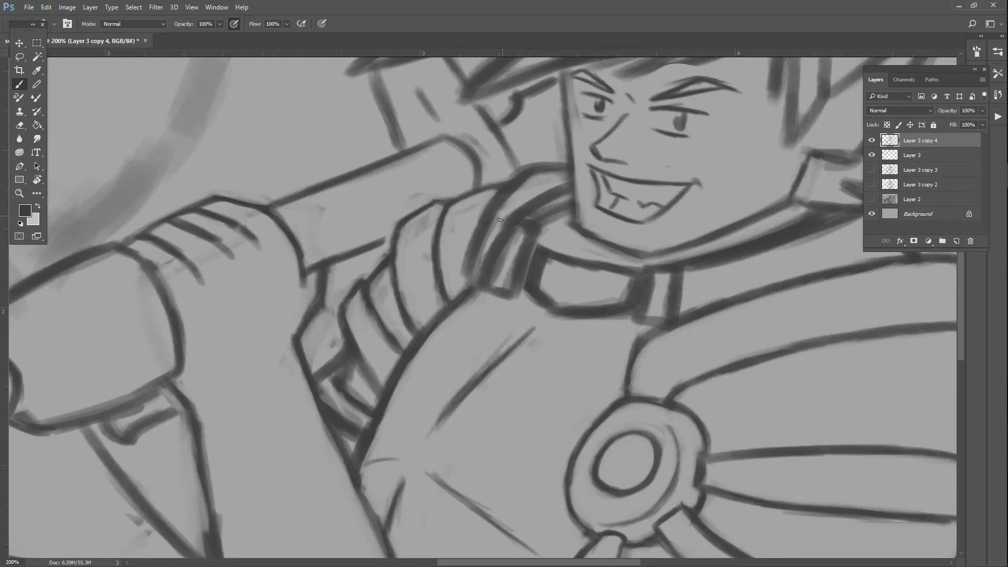
{"action": "mouse_move", "coordinate": [501, 221]}
{"action": "left_mouse_down"}
{"action": "mouse_move", "coordinate": [558, 181]}
{"action": "mouse_move", "coordinate": [507, 214]}
{"action": "mouse_move", "coordinate": [562, 181]}
{"action": "mouse_move", "coordinate": [501, 219]}
{"action": "mouse_move", "coordinate": [563, 177]}
{"action": "mouse_move", "coordinate": [535, 178]}
{"action": "mouse_move", "coordinate": [509, 194]}
{"action": "mouse_move", "coordinate": [470, 273]}
{"action": "mouse_move", "coordinate": [504, 195]}
{"action": "mouse_move", "coordinate": [540, 175]}
{"action": "left_mouse_up"}
{"action": "mouse_move", "coordinate": [490, 251]}
{"action": "left_mouse_down"}
{"action": "mouse_move", "coordinate": [467, 268]}
{"action": "mouse_move", "coordinate": [480, 254]}
{"action": "mouse_move", "coordinate": [474, 274]}
{"action": "mouse_move", "coordinate": [503, 225]}
{"action": "mouse_move", "coordinate": [488, 260]}
{"action": "left_mouse_up"}
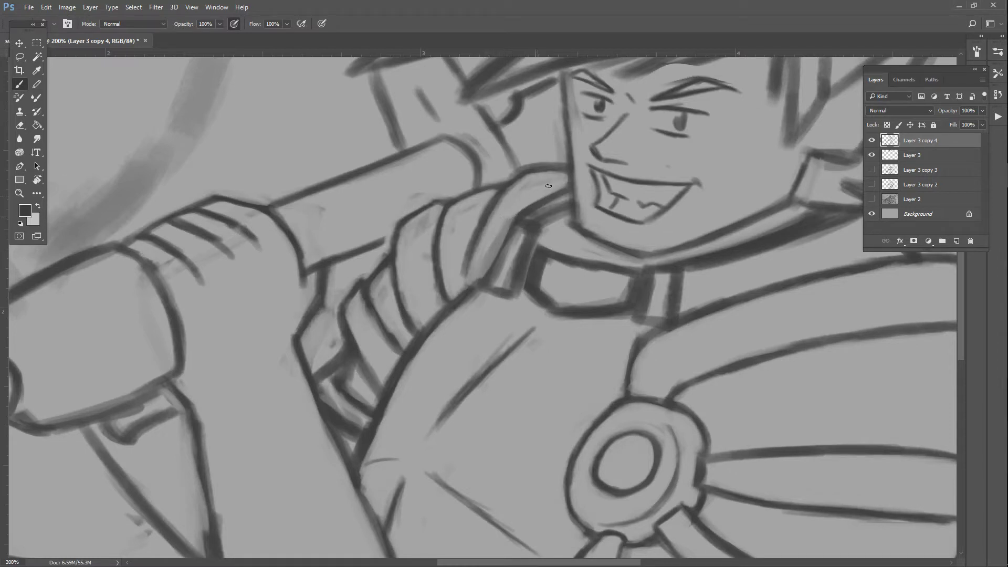
- Clean up the strap piece beside the collar, thinning its sides, lower edge and the lines under the jaw
{"action": "mouse_move", "coordinate": [544, 209]}
{"action": "left_mouse_down"}
{"action": "mouse_move", "coordinate": [532, 215]}
{"action": "mouse_move", "coordinate": [565, 199]}
{"action": "left_mouse_up"}
{"action": "mouse_move", "coordinate": [522, 232]}
{"action": "left_mouse_down"}
{"action": "mouse_move", "coordinate": [509, 281]}
{"action": "mouse_move", "coordinate": [534, 231]}
{"action": "mouse_move", "coordinate": [519, 245]}
{"action": "left_mouse_up"}
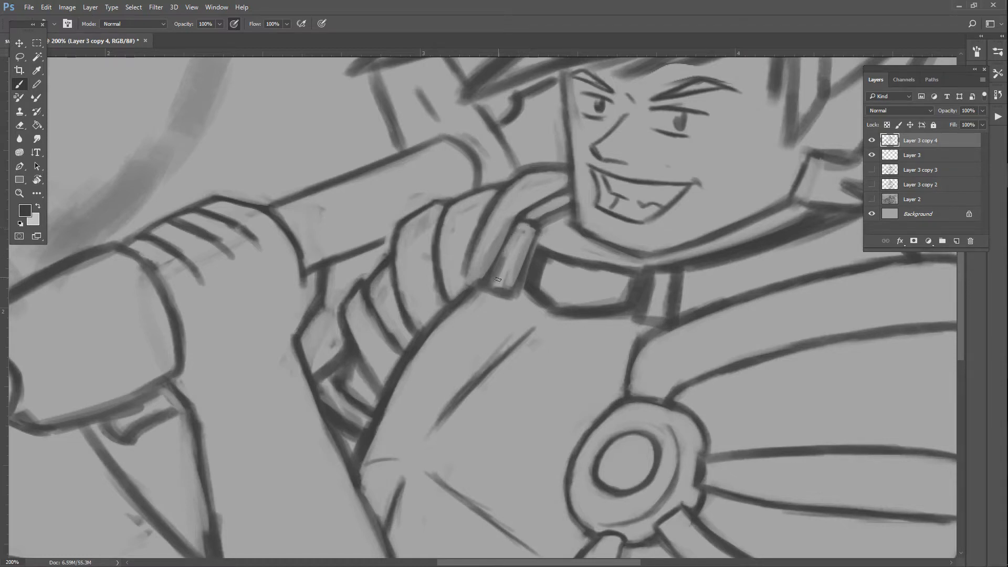
{"action": "mouse_move", "coordinate": [498, 279]}
{"action": "left_mouse_down"}
{"action": "mouse_move", "coordinate": [504, 257]}
{"action": "mouse_move", "coordinate": [490, 286]}
{"action": "mouse_move", "coordinate": [504, 297]}
{"action": "mouse_move", "coordinate": [518, 289]}
{"action": "left_mouse_up"}
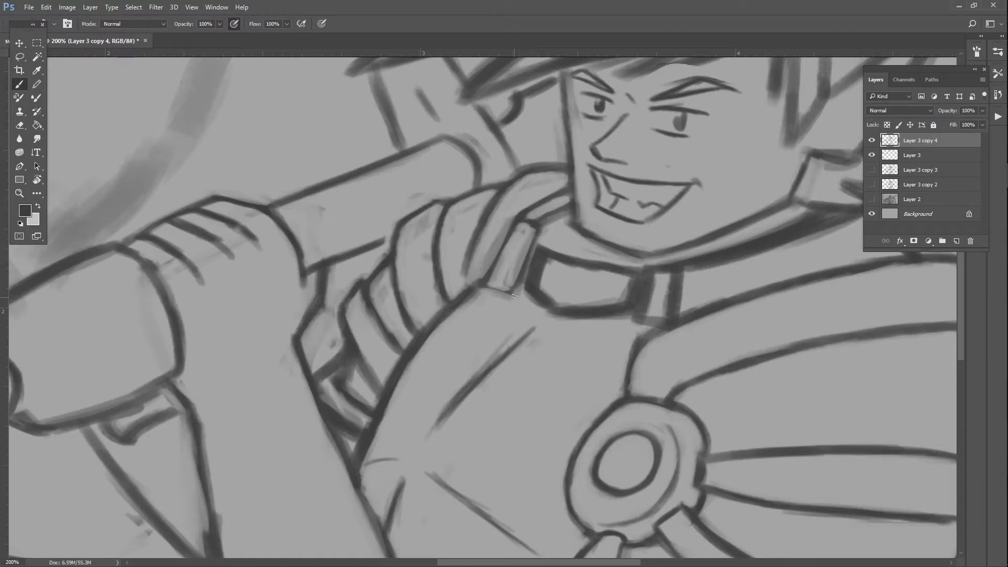
{"action": "mouse_move", "coordinate": [524, 280]}
{"action": "left_mouse_down"}
{"action": "mouse_move", "coordinate": [534, 240]}
{"action": "mouse_move", "coordinate": [520, 286]}
{"action": "left_mouse_up"}
{"action": "mouse_move", "coordinate": [561, 206]}
{"action": "left_mouse_down"}
{"action": "mouse_move", "coordinate": [551, 230]}
{"action": "mouse_move", "coordinate": [539, 197]}
{"action": "mouse_move", "coordinate": [554, 193]}
{"action": "mouse_move", "coordinate": [563, 226]}
{"action": "mouse_move", "coordinate": [537, 230]}
{"action": "mouse_move", "coordinate": [575, 209]}
{"action": "left_mouse_up"}
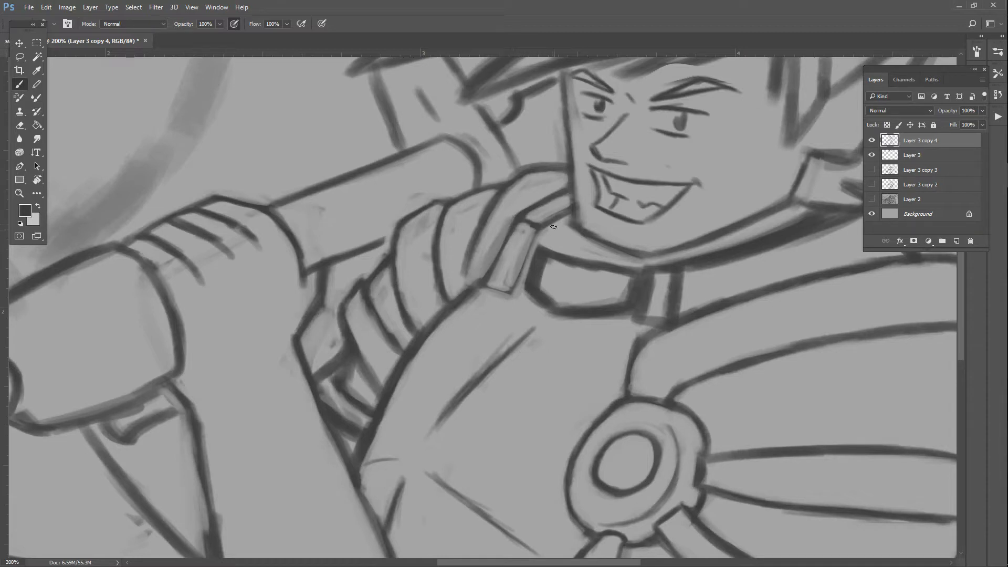
- Sharpen the lines of the upper shoulder plates where they meet the collar strap and breastplate
{"action": "mouse_move", "coordinate": [534, 232]}
{"action": "left_mouse_down"}
{"action": "mouse_move", "coordinate": [510, 296]}
{"action": "mouse_move", "coordinate": [465, 294]}
{"action": "left_mouse_up"}
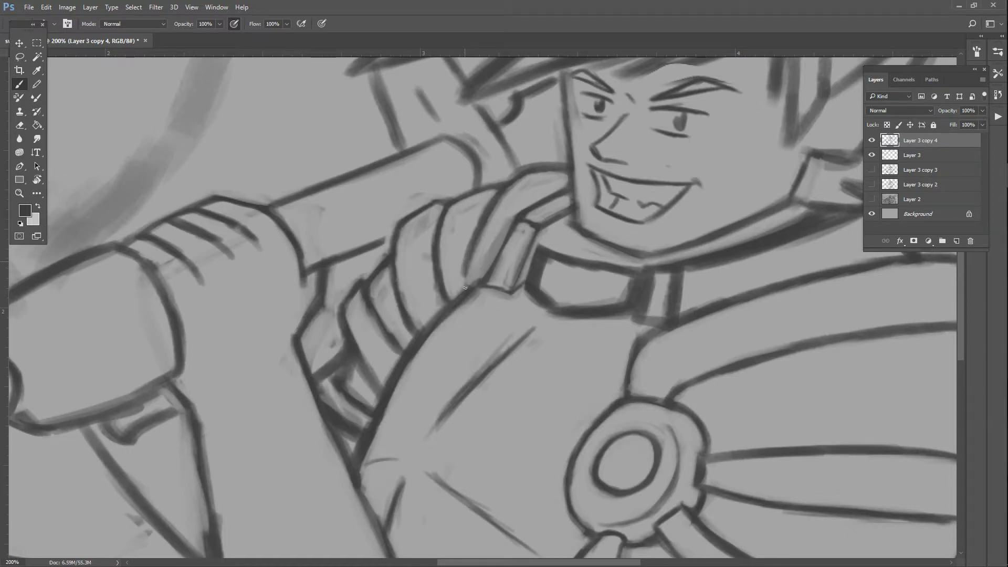
{"action": "mouse_move", "coordinate": [465, 288]}
{"action": "left_mouse_down"}
{"action": "mouse_move", "coordinate": [463, 258]}
{"action": "mouse_move", "coordinate": [464, 292]}
{"action": "mouse_move", "coordinate": [478, 233]}
{"action": "mouse_move", "coordinate": [468, 298]}
{"action": "left_mouse_up"}
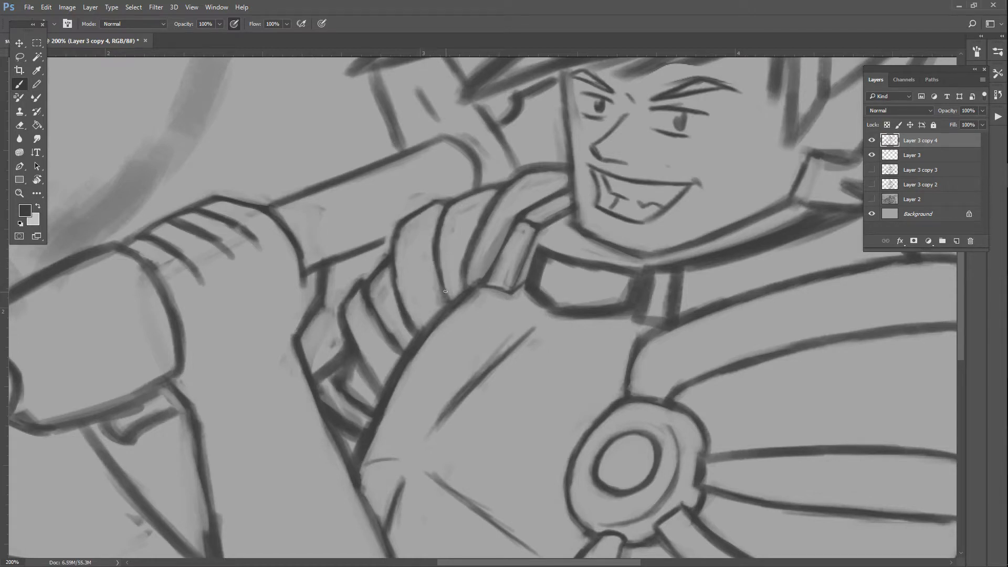
{"action": "left_click_drag", "start_coordinate": [438, 281], "coordinate": [434, 265]}
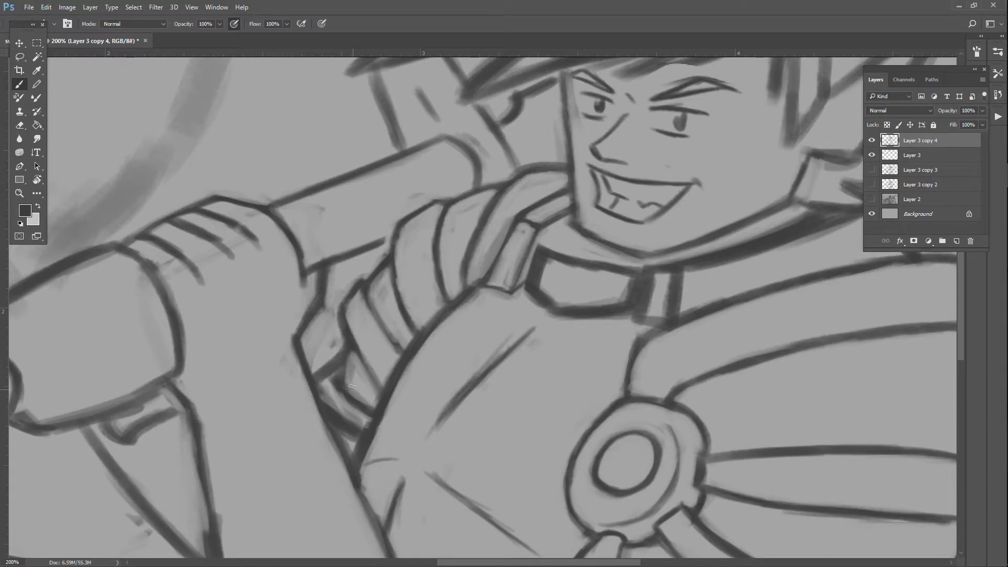
- Refine the dividing lines of the lower shoulder plates and clear the heavy strokes between them and the forearm
{"action": "left_click_drag", "start_coordinate": [357, 337], "coordinate": [375, 374]}
{"action": "mouse_move", "coordinate": [365, 294]}
{"action": "left_mouse_down"}
{"action": "mouse_move", "coordinate": [394, 353]}
{"action": "mouse_move", "coordinate": [363, 284]}
{"action": "mouse_move", "coordinate": [402, 361]}
{"action": "left_mouse_up"}
{"action": "mouse_move", "coordinate": [367, 324]}
{"action": "left_mouse_down"}
{"action": "mouse_move", "coordinate": [377, 334]}
{"action": "mouse_move", "coordinate": [365, 377]}
{"action": "mouse_move", "coordinate": [375, 395]}
{"action": "left_mouse_up"}
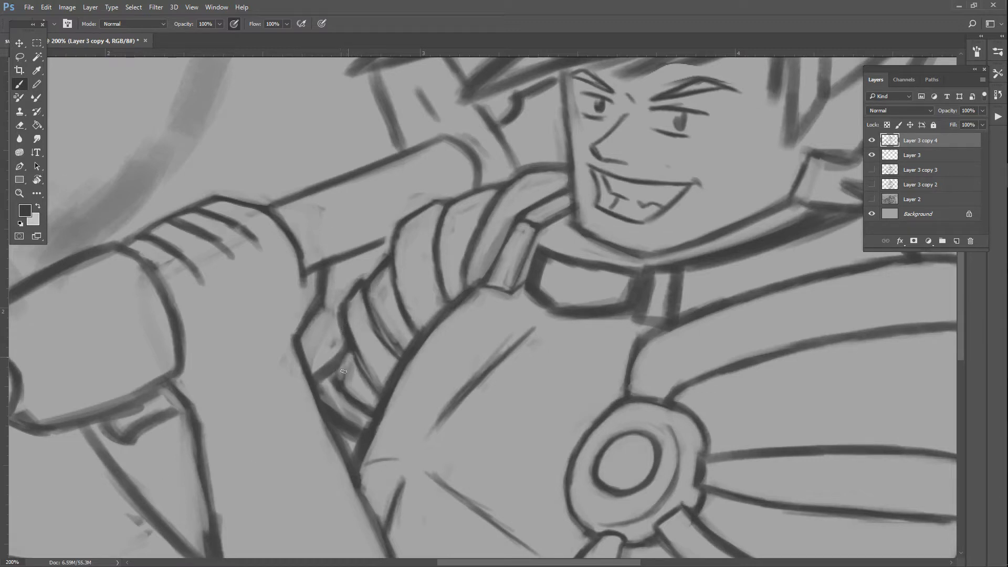
{"action": "mouse_move", "coordinate": [347, 344]}
{"action": "left_mouse_down"}
{"action": "mouse_move", "coordinate": [351, 318]}
{"action": "mouse_move", "coordinate": [340, 304]}
{"action": "mouse_move", "coordinate": [361, 277]}
{"action": "mouse_move", "coordinate": [341, 353]}
{"action": "left_mouse_up"}
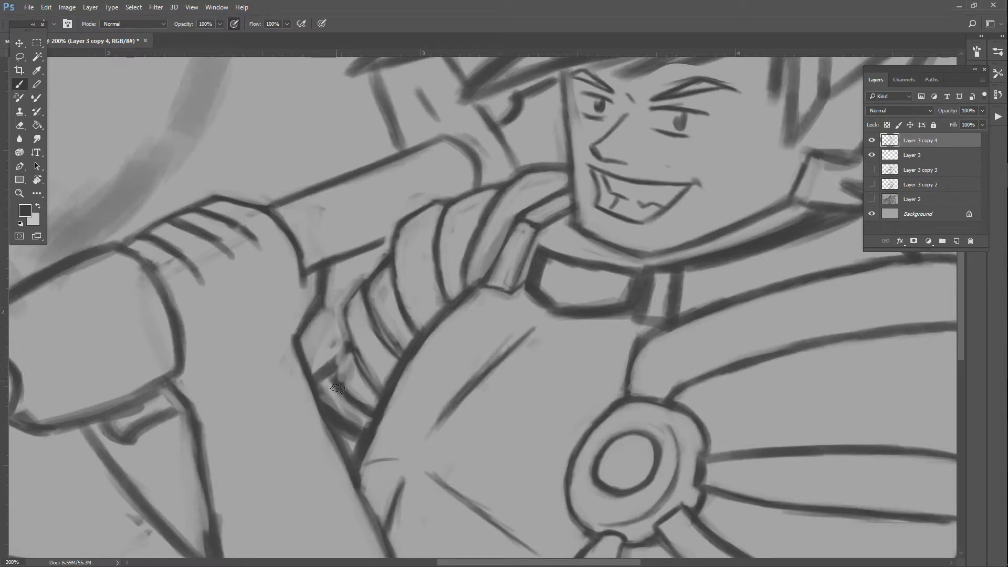
{"action": "mouse_move", "coordinate": [334, 387]}
{"action": "left_mouse_down"}
{"action": "mouse_move", "coordinate": [321, 364]}
{"action": "mouse_move", "coordinate": [320, 380]}
{"action": "mouse_move", "coordinate": [343, 379]}
{"action": "mouse_move", "coordinate": [350, 366]}
{"action": "mouse_move", "coordinate": [342, 298]}
{"action": "mouse_move", "coordinate": [303, 436]}
{"action": "mouse_move", "coordinate": [427, 347]}
{"action": "mouse_move", "coordinate": [380, 332]}
{"action": "mouse_move", "coordinate": [349, 302]}
{"action": "mouse_move", "coordinate": [360, 290]}
{"action": "mouse_move", "coordinate": [339, 324]}
{"action": "mouse_move", "coordinate": [359, 368]}
{"action": "mouse_move", "coordinate": [345, 312]}
{"action": "mouse_move", "coordinate": [360, 378]}
{"action": "mouse_move", "coordinate": [347, 347]}
{"action": "mouse_move", "coordinate": [371, 382]}
{"action": "mouse_move", "coordinate": [337, 308]}
{"action": "mouse_move", "coordinate": [350, 351]}
{"action": "left_mouse_up"}
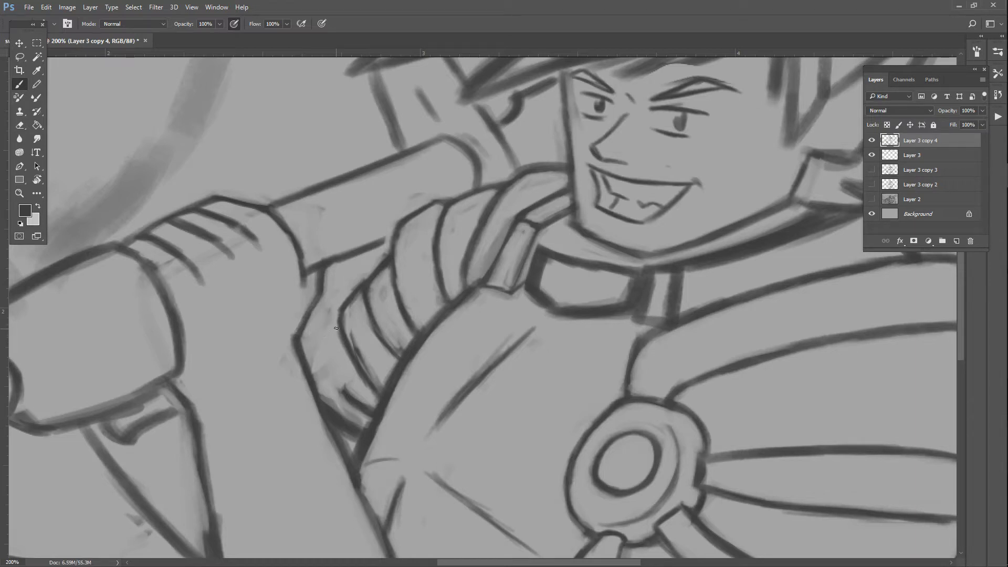
- Redraw the lowest shoulder plates beside the forearm as thin curved bands and tidy the corner under the armpit
{"action": "mouse_move", "coordinate": [338, 321]}
{"action": "left_mouse_down"}
{"action": "mouse_move", "coordinate": [322, 353]}
{"action": "mouse_move", "coordinate": [336, 321]}
{"action": "mouse_move", "coordinate": [346, 398]}
{"action": "mouse_move", "coordinate": [317, 356]}
{"action": "mouse_move", "coordinate": [345, 389]}
{"action": "left_mouse_up"}
{"action": "mouse_move", "coordinate": [326, 355]}
{"action": "left_mouse_down"}
{"action": "mouse_move", "coordinate": [362, 409]}
{"action": "mouse_move", "coordinate": [329, 365]}
{"action": "left_mouse_up"}
{"action": "left_click_drag", "start_coordinate": [333, 371], "coordinate": [348, 390]}
{"action": "mouse_move", "coordinate": [335, 326]}
{"action": "left_mouse_down"}
{"action": "mouse_move", "coordinate": [323, 352]}
{"action": "mouse_move", "coordinate": [350, 398]}
{"action": "mouse_move", "coordinate": [334, 391]}
{"action": "mouse_move", "coordinate": [356, 409]}
{"action": "left_mouse_up"}
{"action": "left_click_drag", "start_coordinate": [350, 388], "coordinate": [368, 403]}
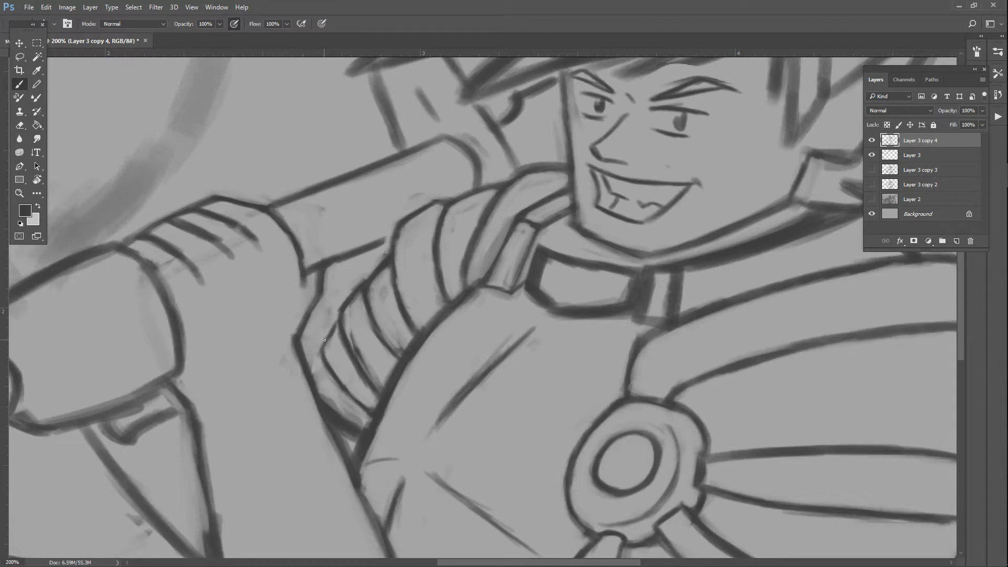
{"action": "mouse_move", "coordinate": [321, 341]}
{"action": "left_mouse_down"}
{"action": "mouse_move", "coordinate": [301, 358]}
{"action": "mouse_move", "coordinate": [321, 342]}
{"action": "left_mouse_up"}
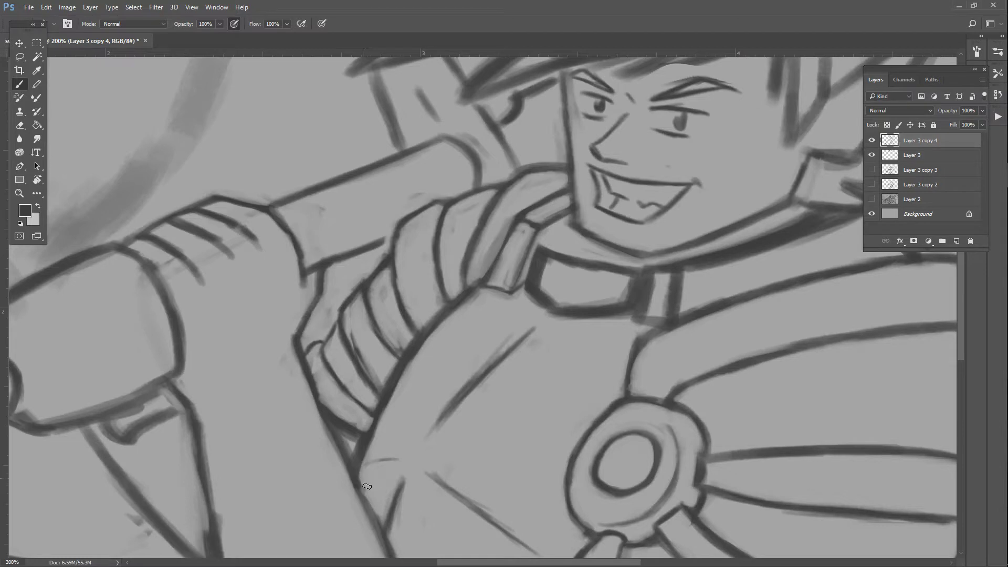
{"action": "left_click_drag", "start_coordinate": [351, 451], "coordinate": [350, 437]}
- Thin the diagonal crease on the chest and erase the upper edge of the breastplate along the shoulder plates
{"action": "key", "text": "p"}
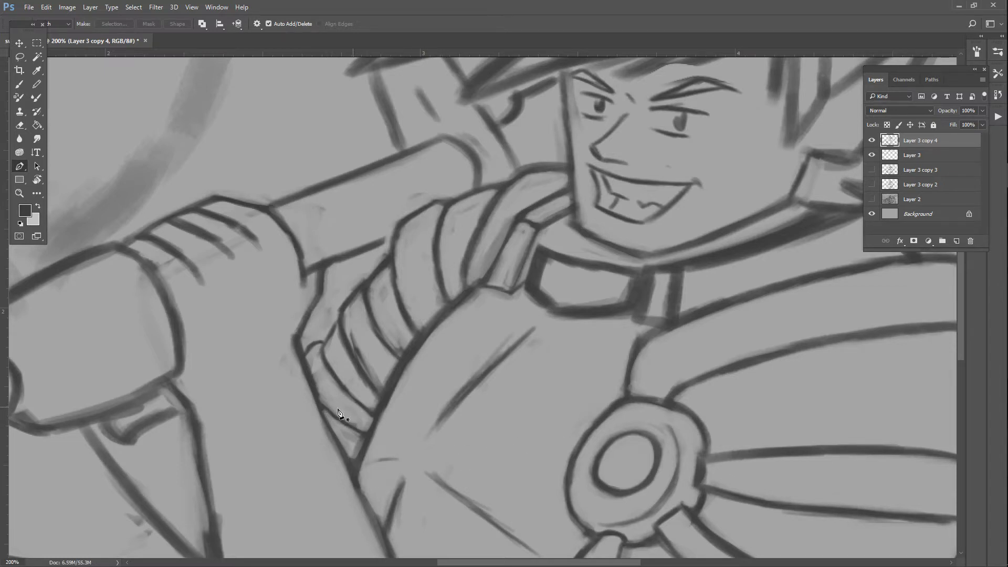
{"action": "left_click", "coordinate": [19, 84]}
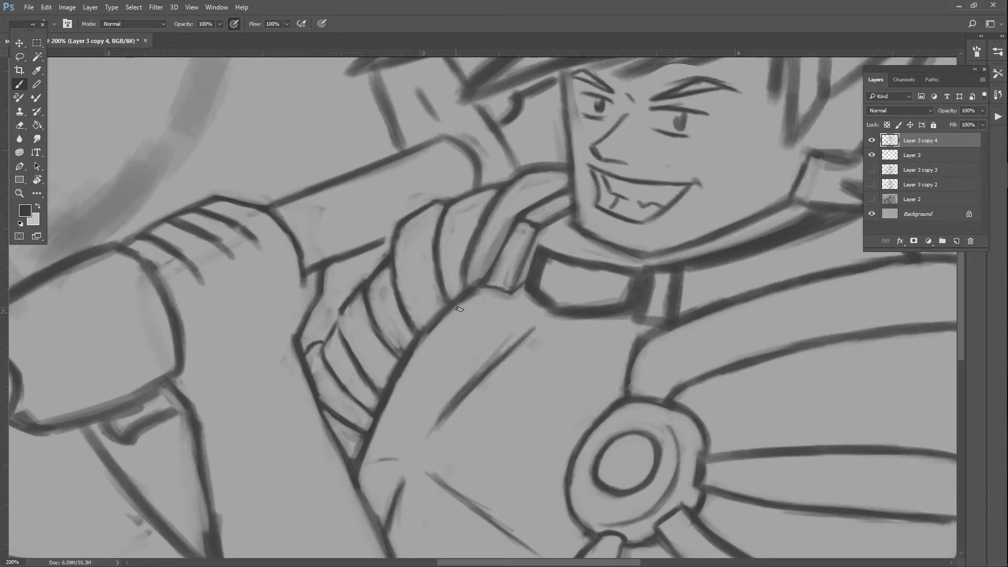
{"action": "left_click_drag", "start_coordinate": [514, 333], "coordinate": [435, 420]}
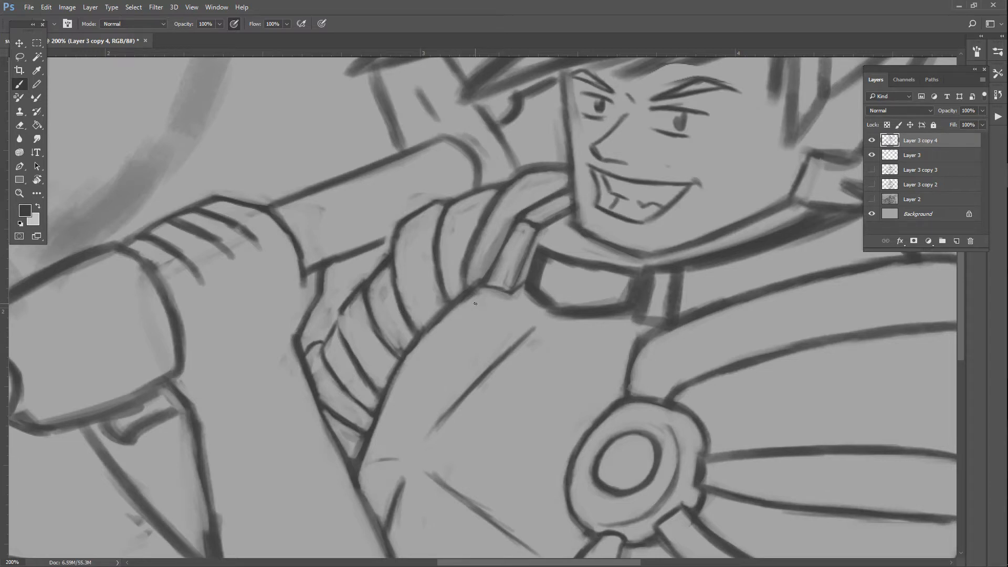
{"action": "mouse_move", "coordinate": [471, 303]}
{"action": "left_mouse_down"}
{"action": "mouse_move", "coordinate": [448, 318]}
{"action": "mouse_move", "coordinate": [480, 296]}
{"action": "mouse_move", "coordinate": [418, 353]}
{"action": "left_mouse_up"}
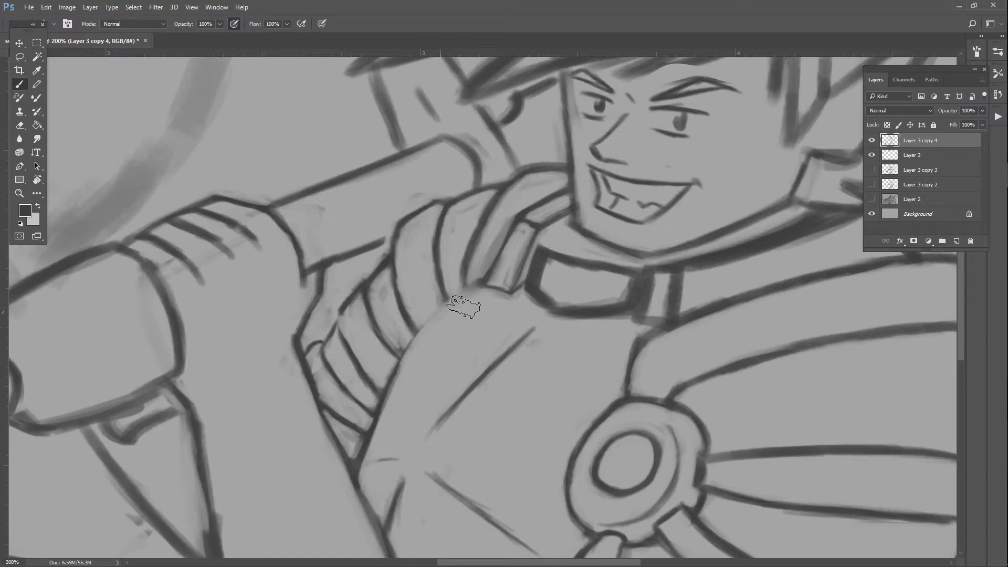
- Redraw the upper breastplate edge from the collar strap down along the shoulder plates with a smaller brush
{"action": "key", "text": "bracketleft"}
{"action": "key", "text": "bracketleft"}
{"action": "key", "text": "bracketleft"}
{"action": "key", "text": "bracketleft"}
{"action": "left_click_drag", "start_coordinate": [475, 288], "coordinate": [439, 328]}
{"action": "mouse_move", "coordinate": [467, 295]}
{"action": "left_mouse_down"}
{"action": "mouse_move", "coordinate": [391, 373]}
{"action": "mouse_move", "coordinate": [399, 366]}
{"action": "left_mouse_up"}
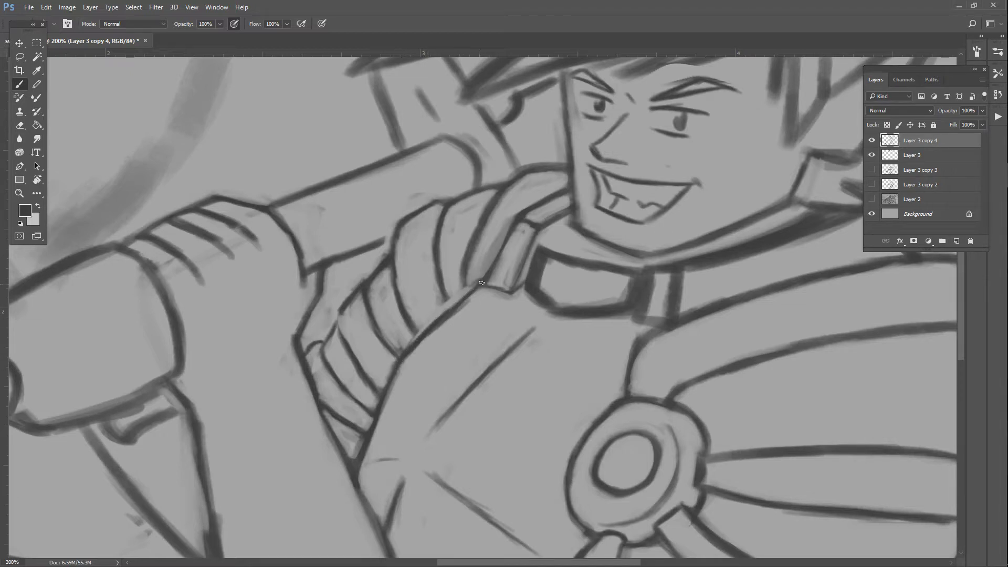
{"action": "left_click_drag", "start_coordinate": [439, 326], "coordinate": [423, 338]}
- Undo the latest breastplate edge strokes, then redraw the edge as a cleaner line and touch up the adjoining shoulder plate
{"action": "key", "text": "ctrl+alt+z"}
{"action": "key", "text": "ctrl+alt+z"}
{"action": "key", "text": "ctrl+alt+z"}
{"action": "key", "text": "ctrl+shift+z"}
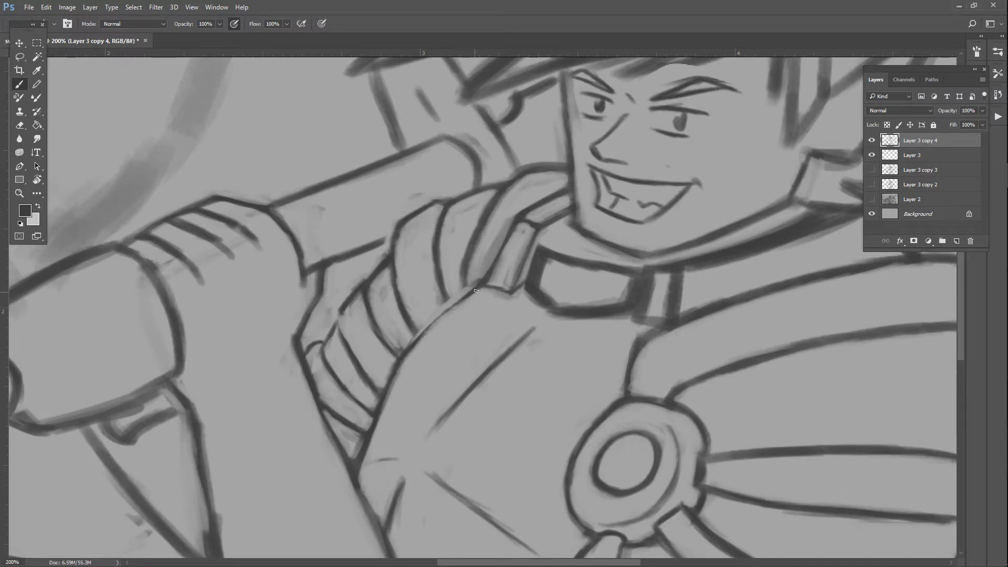
{"action": "left_click_drag", "start_coordinate": [476, 293], "coordinate": [406, 352]}
{"action": "mouse_move", "coordinate": [466, 269]}
{"action": "left_mouse_down"}
{"action": "mouse_move", "coordinate": [464, 295]}
{"action": "mouse_move", "coordinate": [448, 303]}
{"action": "left_mouse_up"}
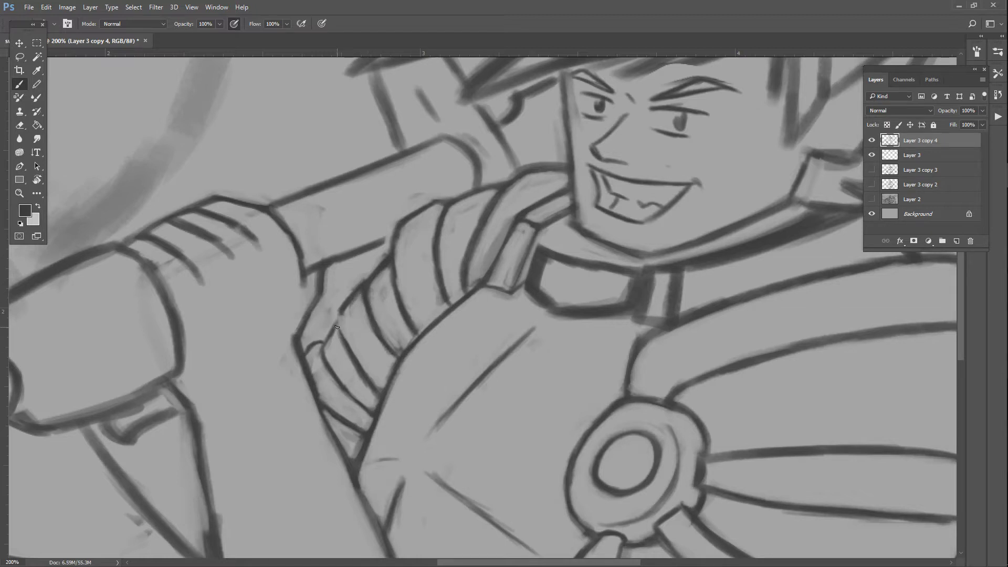
- Redraw the outer contour of the middle shoulder plates beside the forearm as a thin line and clean away the stray marks around it
{"action": "left_click_drag", "start_coordinate": [342, 309], "coordinate": [337, 315]}
{"action": "left_click_drag", "start_coordinate": [319, 348], "coordinate": [353, 402]}
{"action": "scroll", "coordinate": [336, 399], "scroll_direction": "down", "scroll_amount": 3}
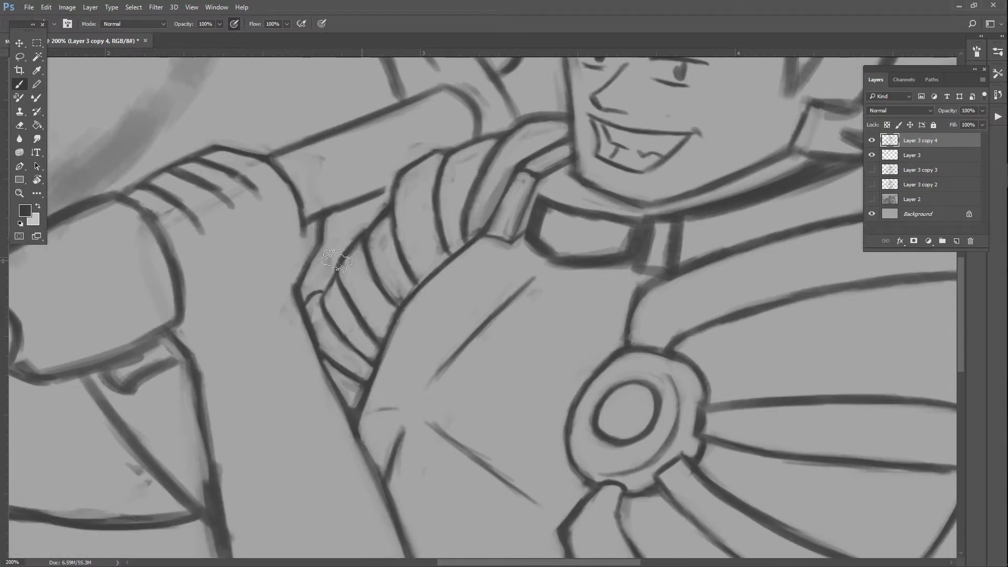
{"action": "mouse_move", "coordinate": [362, 236]}
{"action": "left_mouse_down"}
{"action": "mouse_move", "coordinate": [325, 257]}
{"action": "mouse_move", "coordinate": [364, 228]}
{"action": "mouse_move", "coordinate": [328, 247]}
{"action": "mouse_move", "coordinate": [312, 273]}
{"action": "left_mouse_up"}
{"action": "mouse_move", "coordinate": [367, 226]}
{"action": "left_mouse_down"}
{"action": "mouse_move", "coordinate": [338, 280]}
{"action": "mouse_move", "coordinate": [364, 225]}
{"action": "mouse_move", "coordinate": [336, 262]}
{"action": "mouse_move", "coordinate": [342, 272]}
{"action": "mouse_move", "coordinate": [367, 227]}
{"action": "mouse_move", "coordinate": [342, 254]}
{"action": "mouse_move", "coordinate": [342, 286]}
{"action": "left_mouse_up"}
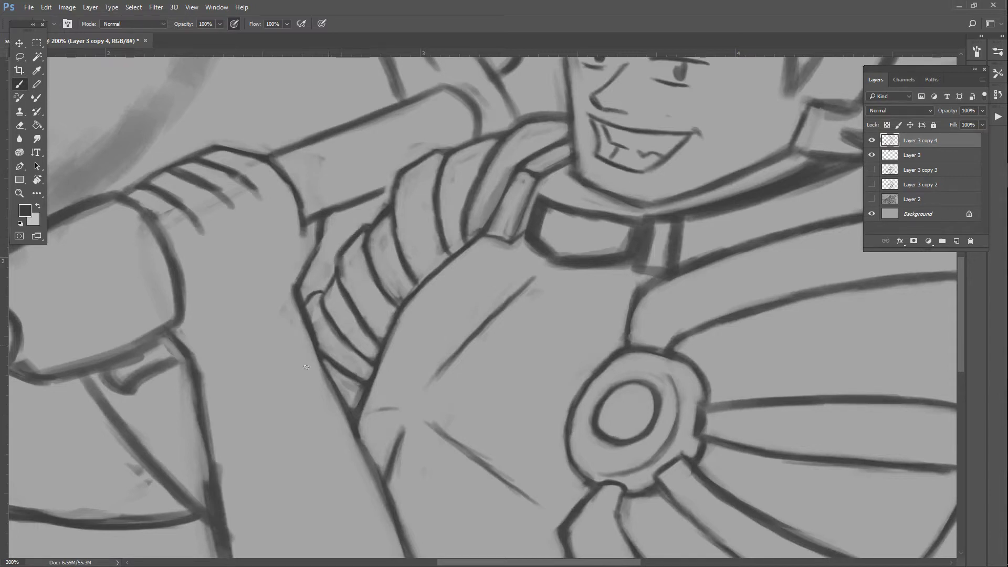
{"action": "key", "text": "bracketright"}
{"action": "key", "text": "bracketright"}
{"action": "key", "text": "bracketleft"}
{"action": "key", "text": "bracketleft"}
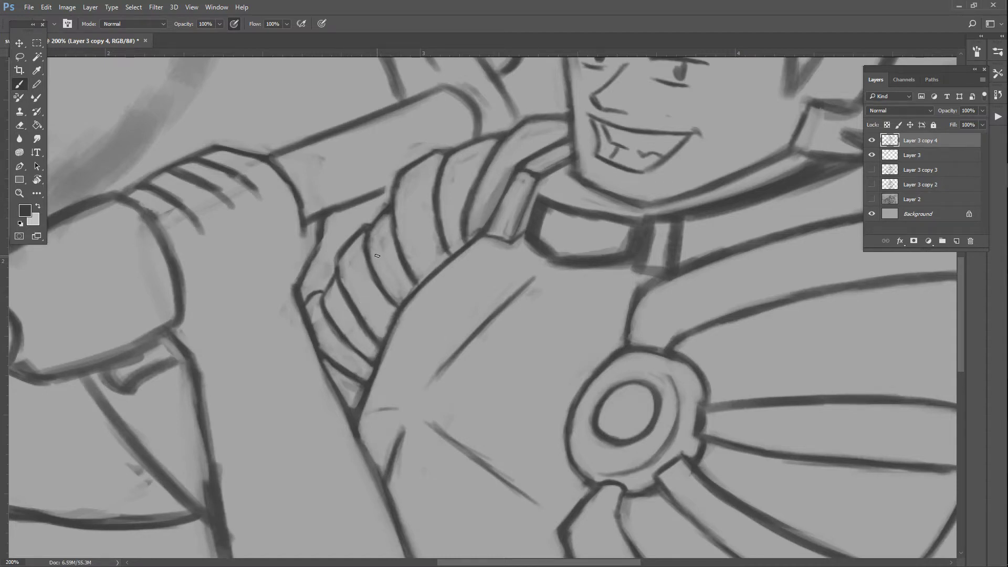
- Thin the hair outline from behind the ear over the crown to the uppermost front lock, erasing the overlap at the sword edge
{"action": "key", "text": "ctrl+minus"}
{"action": "key", "text": "ctrl+minus"}
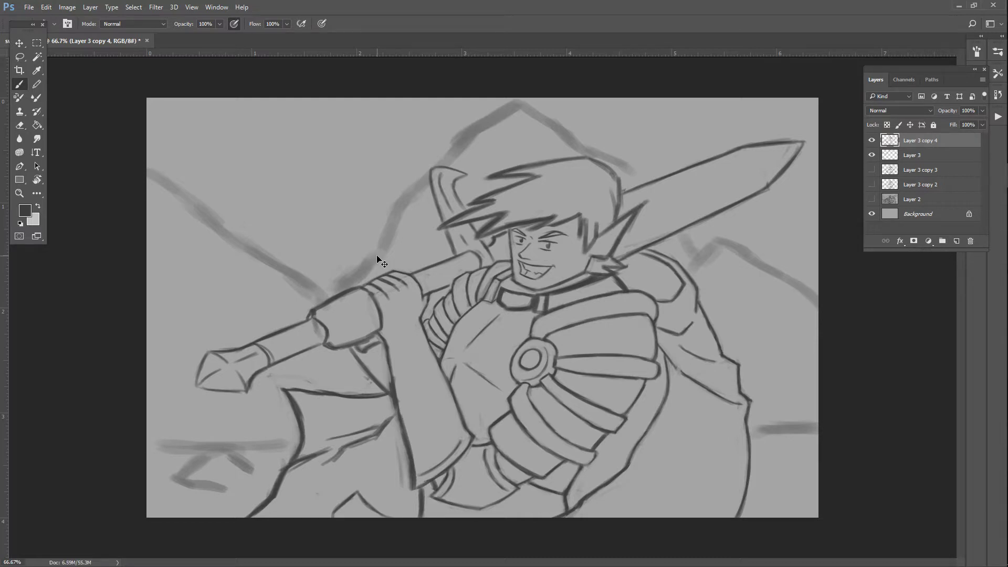
{"action": "scroll", "coordinate": [377, 256], "scroll_direction": "up", "scroll_amount": 1}
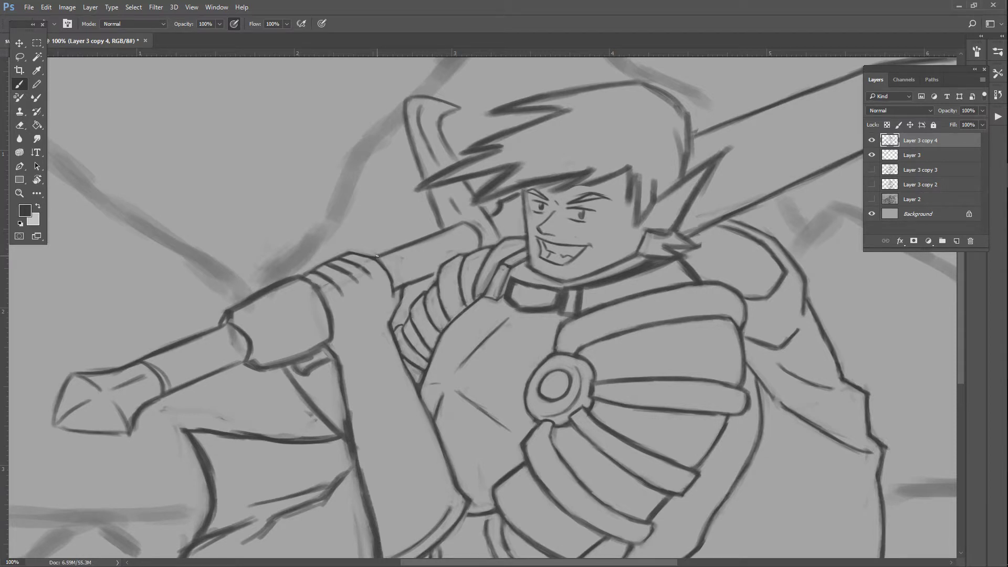
{"action": "scroll", "coordinate": [377, 256], "scroll_direction": "up", "scroll_amount": 1}
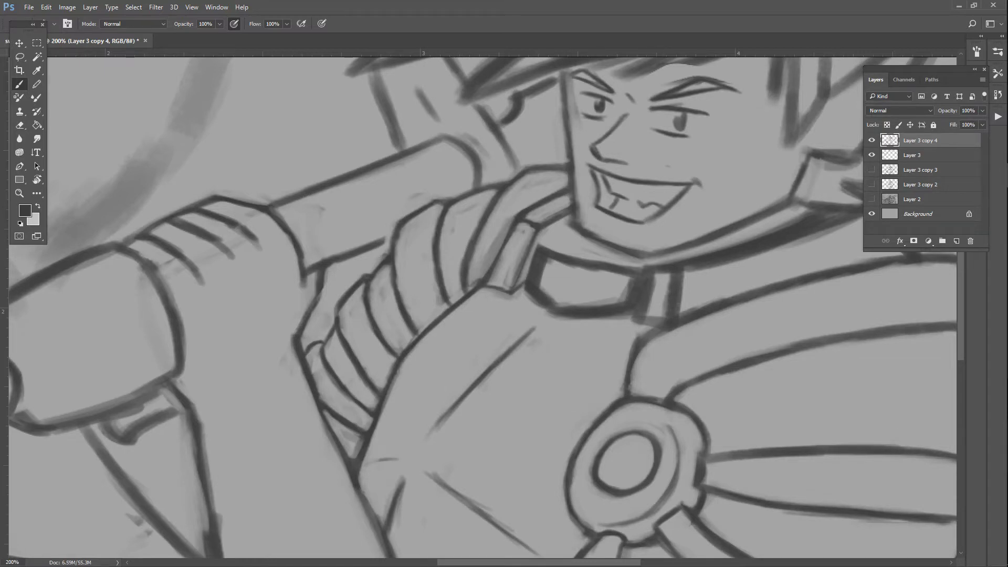
{"action": "left_click_drag", "start_coordinate": [962, 332], "coordinate": [994, 274]}
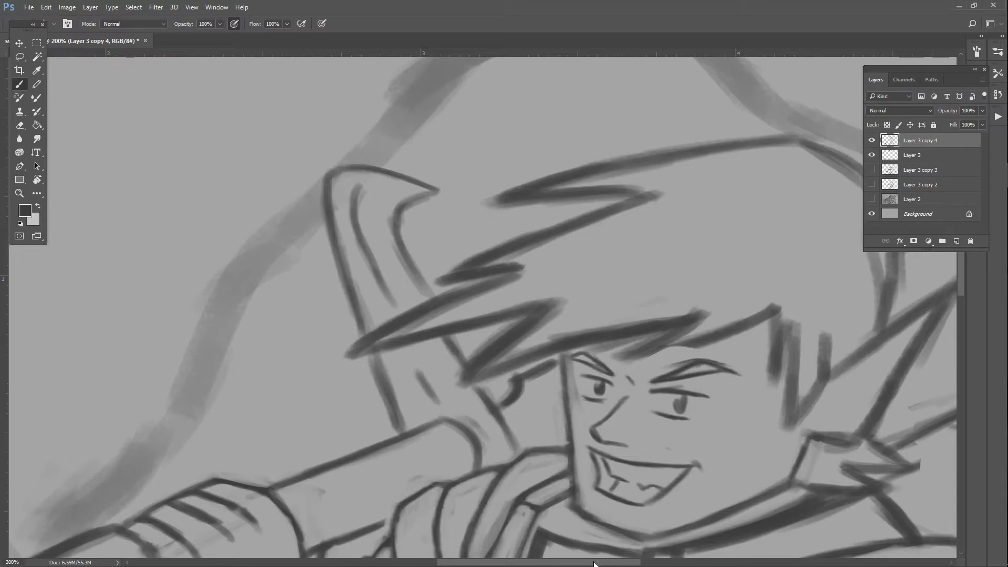
{"action": "left_click_drag", "start_coordinate": [595, 565], "coordinate": [653, 564]}
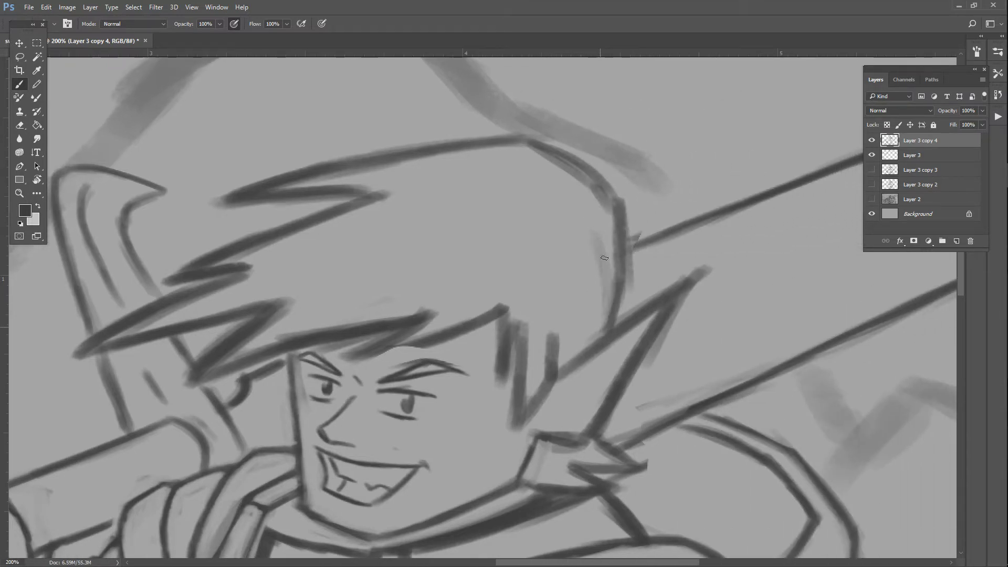
{"action": "left_click_drag", "start_coordinate": [620, 218], "coordinate": [613, 316]}
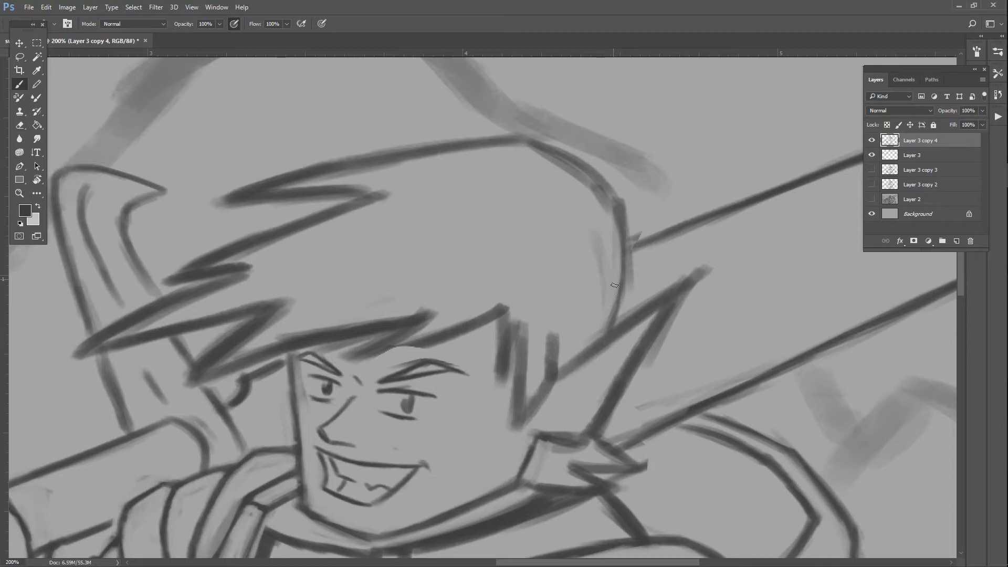
{"action": "key", "text": "ctrl+z"}
{"action": "left_click_drag", "start_coordinate": [625, 283], "coordinate": [610, 330]}
{"action": "left_click_drag", "start_coordinate": [617, 201], "coordinate": [622, 310]}
{"action": "left_click_drag", "start_coordinate": [624, 203], "coordinate": [552, 155]}
{"action": "left_click_drag", "start_coordinate": [611, 200], "coordinate": [616, 202]}
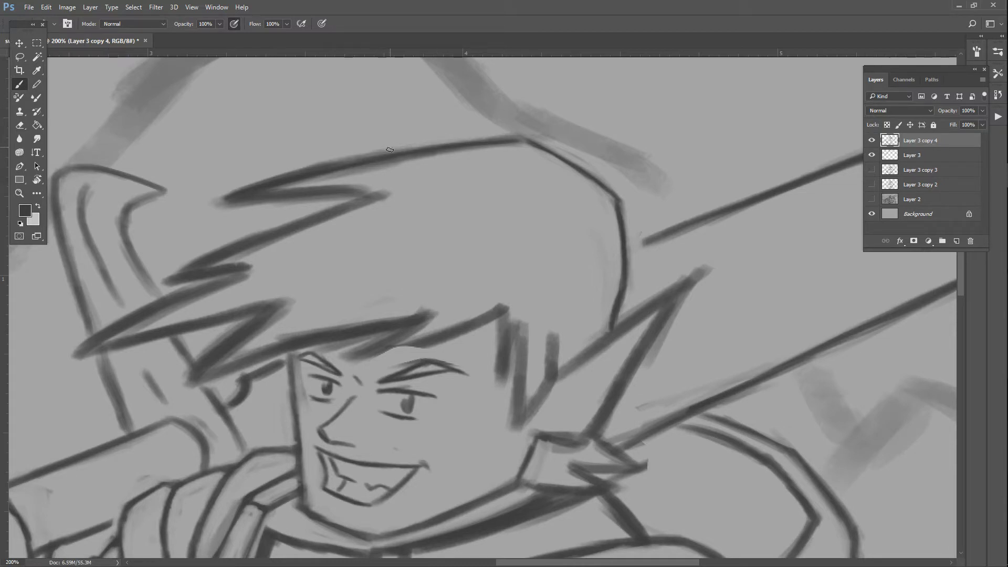
{"action": "mouse_move", "coordinate": [243, 188]}
{"action": "left_mouse_down"}
{"action": "mouse_move", "coordinate": [320, 173]}
{"action": "mouse_move", "coordinate": [231, 189]}
{"action": "mouse_move", "coordinate": [242, 188]}
{"action": "left_mouse_up"}
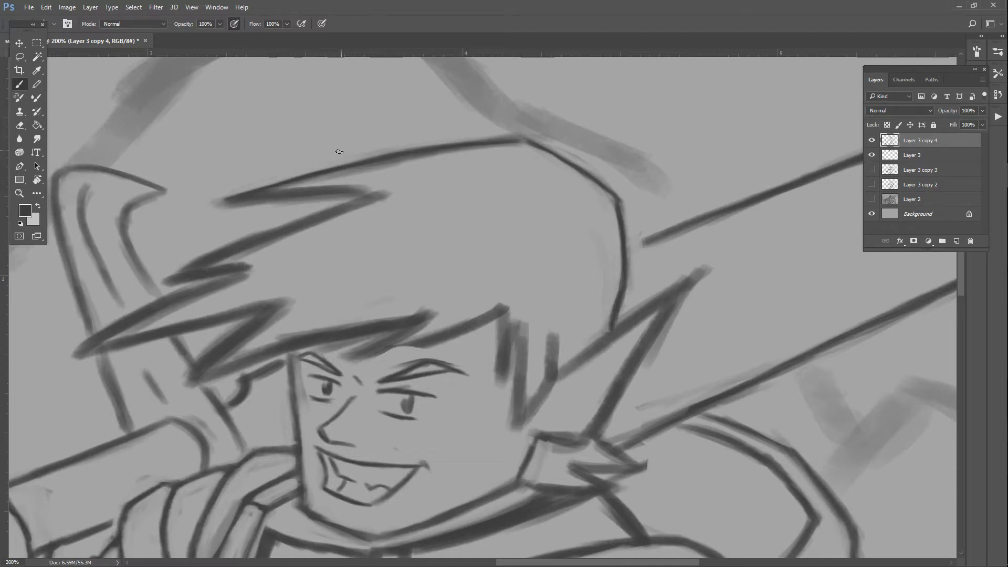
{"action": "mouse_move", "coordinate": [523, 131]}
{"action": "left_mouse_down"}
{"action": "mouse_move", "coordinate": [439, 140]}
{"action": "mouse_move", "coordinate": [510, 149]}
{"action": "mouse_move", "coordinate": [258, 194]}
{"action": "mouse_move", "coordinate": [350, 179]}
{"action": "left_mouse_up"}
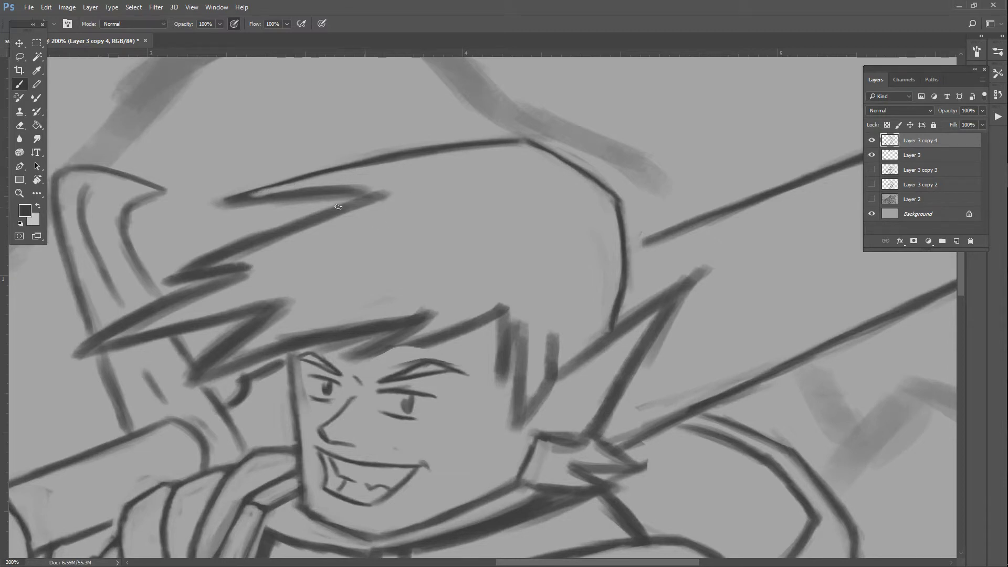
{"action": "left_click_drag", "start_coordinate": [243, 202], "coordinate": [292, 184]}
{"action": "mouse_move", "coordinate": [313, 179]}
{"action": "left_mouse_down"}
{"action": "mouse_move", "coordinate": [376, 195]}
{"action": "mouse_move", "coordinate": [355, 189]}
{"action": "left_mouse_up"}
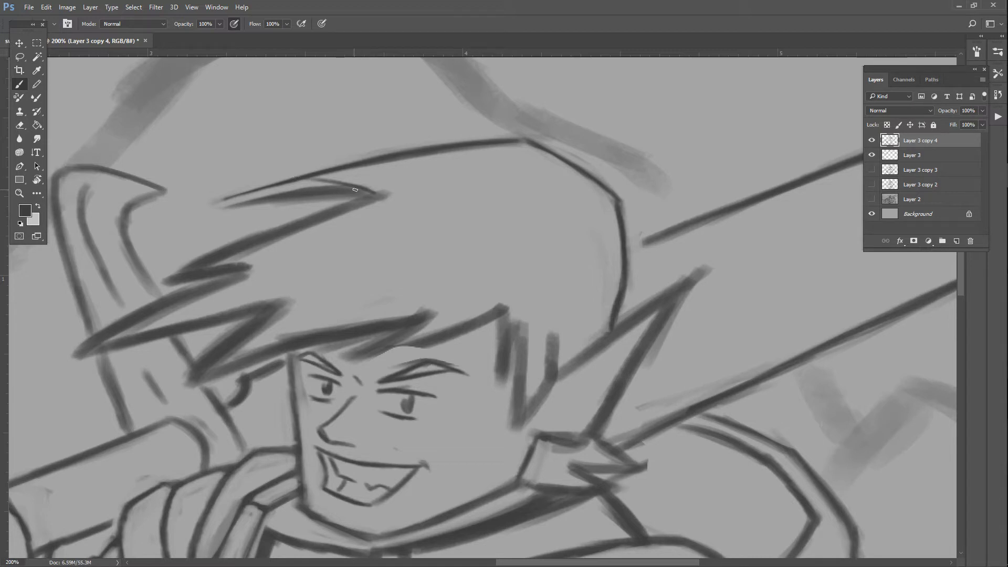
{"action": "key", "text": "ctrl+alt+z"}
{"action": "key", "text": "ctrl+alt+z"}
{"action": "mouse_move", "coordinate": [376, 197]}
{"action": "left_mouse_down"}
{"action": "mouse_move", "coordinate": [268, 185]}
{"action": "mouse_move", "coordinate": [376, 202]}
{"action": "left_mouse_up"}
{"action": "key", "text": "ctrl+alt+z"}
{"action": "key", "text": "ctrl+alt+z"}
{"action": "key", "text": "ctrl+alt+z"}
- Shorten the tip of the uppermost front hair lock and thin the zigzag edge down through the second lock
{"action": "mouse_move", "coordinate": [311, 195]}
{"action": "left_mouse_down"}
{"action": "mouse_move", "coordinate": [284, 187]}
{"action": "mouse_move", "coordinate": [338, 198]}
{"action": "mouse_move", "coordinate": [263, 186]}
{"action": "mouse_move", "coordinate": [260, 203]}
{"action": "mouse_move", "coordinate": [267, 190]}
{"action": "mouse_move", "coordinate": [306, 194]}
{"action": "mouse_move", "coordinate": [246, 204]}
{"action": "mouse_move", "coordinate": [311, 201]}
{"action": "mouse_move", "coordinate": [215, 211]}
{"action": "mouse_move", "coordinate": [329, 201]}
{"action": "mouse_move", "coordinate": [300, 199]}
{"action": "mouse_move", "coordinate": [309, 193]}
{"action": "mouse_move", "coordinate": [298, 189]}
{"action": "mouse_move", "coordinate": [216, 202]}
{"action": "mouse_move", "coordinate": [272, 185]}
{"action": "mouse_move", "coordinate": [297, 195]}
{"action": "mouse_move", "coordinate": [261, 190]}
{"action": "mouse_move", "coordinate": [220, 210]}
{"action": "mouse_move", "coordinate": [266, 192]}
{"action": "mouse_move", "coordinate": [217, 202]}
{"action": "mouse_move", "coordinate": [264, 186]}
{"action": "mouse_move", "coordinate": [240, 200]}
{"action": "left_mouse_up"}
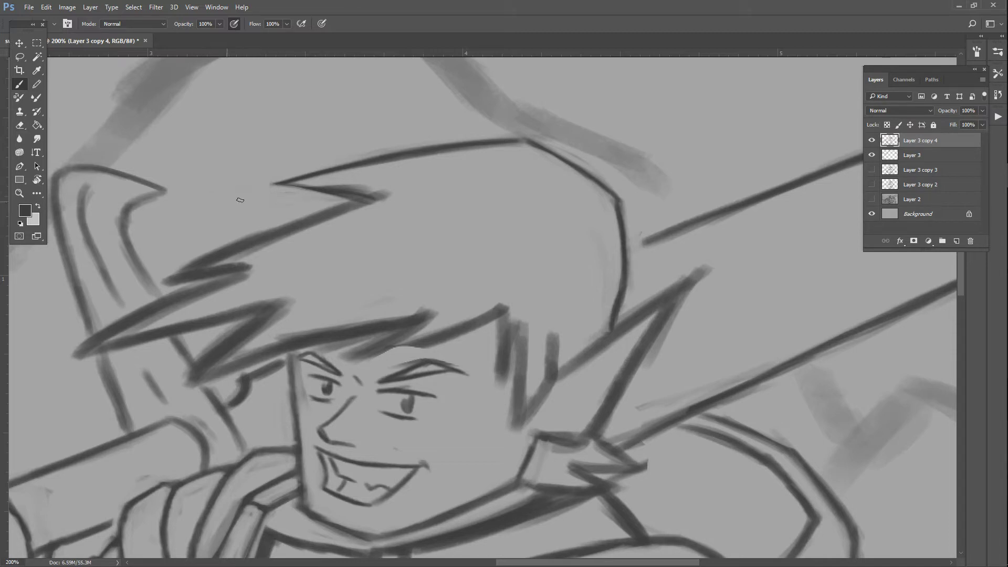
{"action": "mouse_move", "coordinate": [356, 193]}
{"action": "left_mouse_down"}
{"action": "mouse_move", "coordinate": [324, 178]}
{"action": "mouse_move", "coordinate": [396, 200]}
{"action": "mouse_move", "coordinate": [320, 186]}
{"action": "mouse_move", "coordinate": [374, 195]}
{"action": "left_mouse_up"}
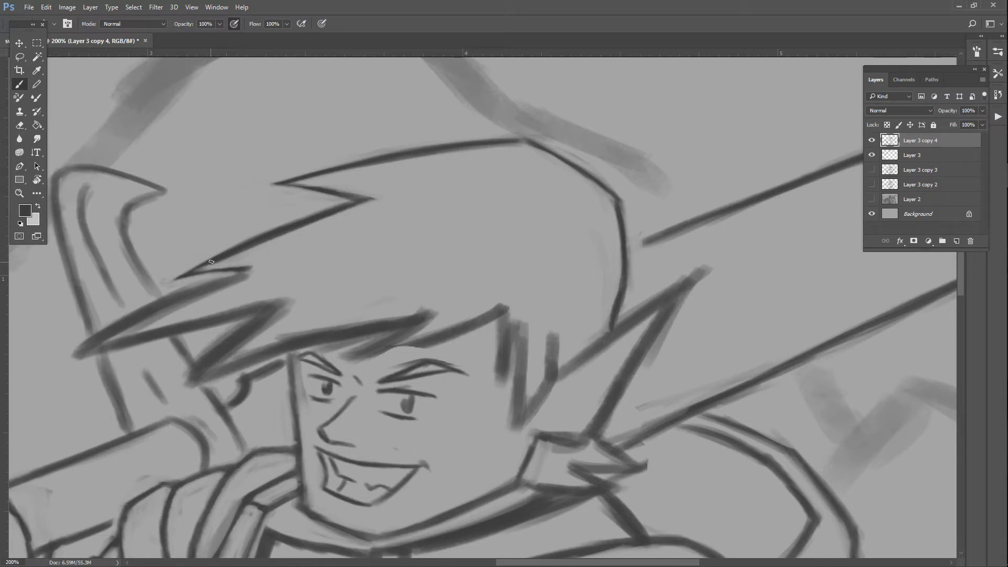
{"action": "mouse_move", "coordinate": [181, 277]}
{"action": "left_mouse_down"}
{"action": "mouse_move", "coordinate": [254, 269]}
{"action": "mouse_move", "coordinate": [218, 286]}
{"action": "mouse_move", "coordinate": [219, 277]}
{"action": "left_mouse_up"}
- Redraw the upper and lower edges of the long front hair lock overlapping the sword guard as thin lines meeting at its tip
{"action": "left_click_drag", "start_coordinate": [78, 355], "coordinate": [183, 304]}
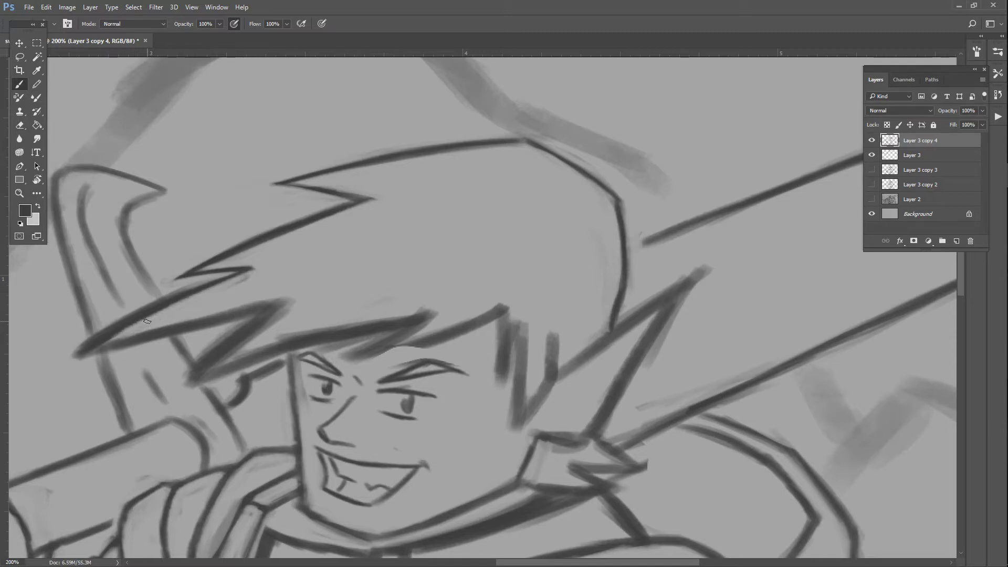
{"action": "left_click_drag", "start_coordinate": [177, 295], "coordinate": [76, 351]}
{"action": "left_click_drag", "start_coordinate": [203, 287], "coordinate": [79, 348]}
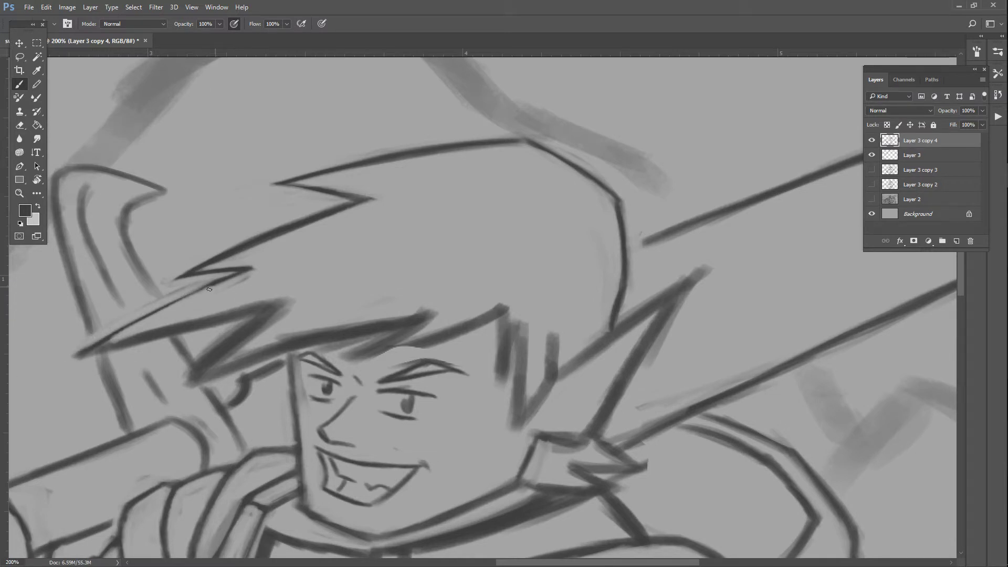
{"action": "mouse_move", "coordinate": [234, 274]}
{"action": "left_mouse_down"}
{"action": "mouse_move", "coordinate": [78, 356]}
{"action": "mouse_move", "coordinate": [112, 333]}
{"action": "left_mouse_up"}
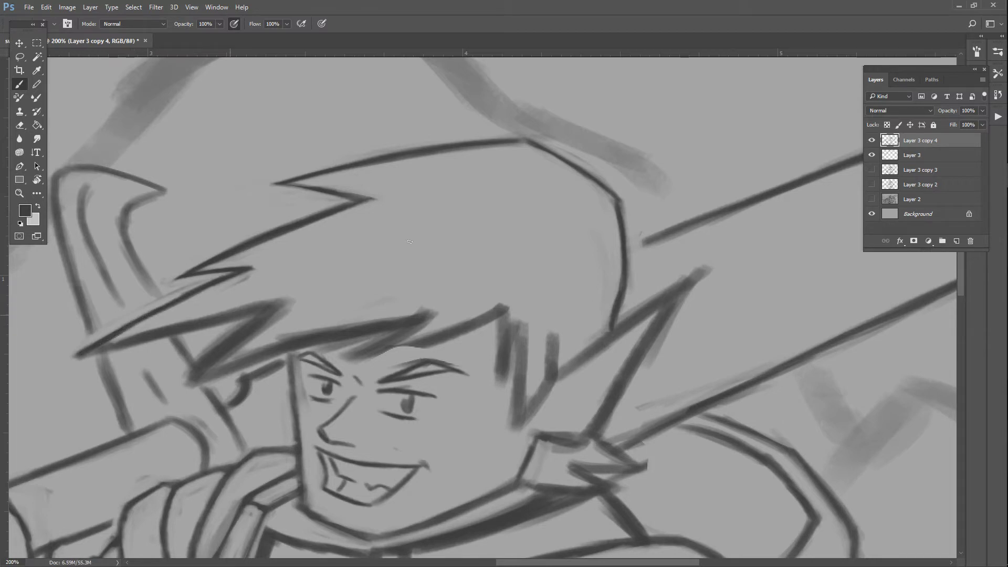
{"action": "left_click_drag", "start_coordinate": [395, 120], "coordinate": [265, 82]}
{"action": "key", "text": "ctrl+alt+z"}
{"action": "key", "text": "ctrl+alt+z"}
{"action": "key", "text": "ctrl+alt+z"}
{"action": "left_click_drag", "start_coordinate": [253, 307], "coordinate": [87, 352]}
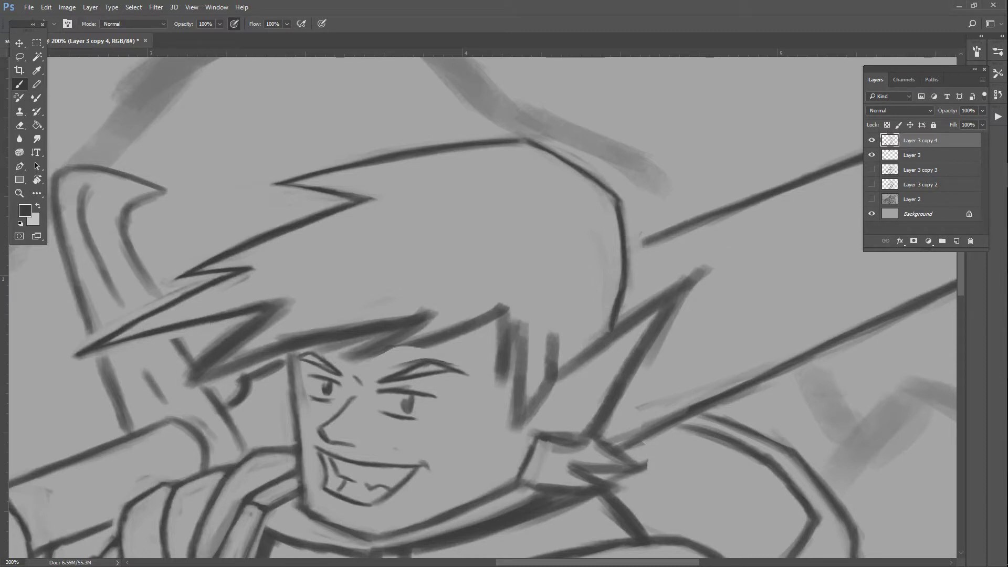
- Thin both edges of the lowest pointed hair lock beside the forehead and continue the cleaner line along the fringe above the eyes
{"action": "mouse_move", "coordinate": [277, 314]}
{"action": "left_mouse_down"}
{"action": "mouse_move", "coordinate": [252, 318]}
{"action": "mouse_move", "coordinate": [226, 358]}
{"action": "mouse_move", "coordinate": [243, 341]}
{"action": "mouse_move", "coordinate": [221, 353]}
{"action": "left_mouse_up"}
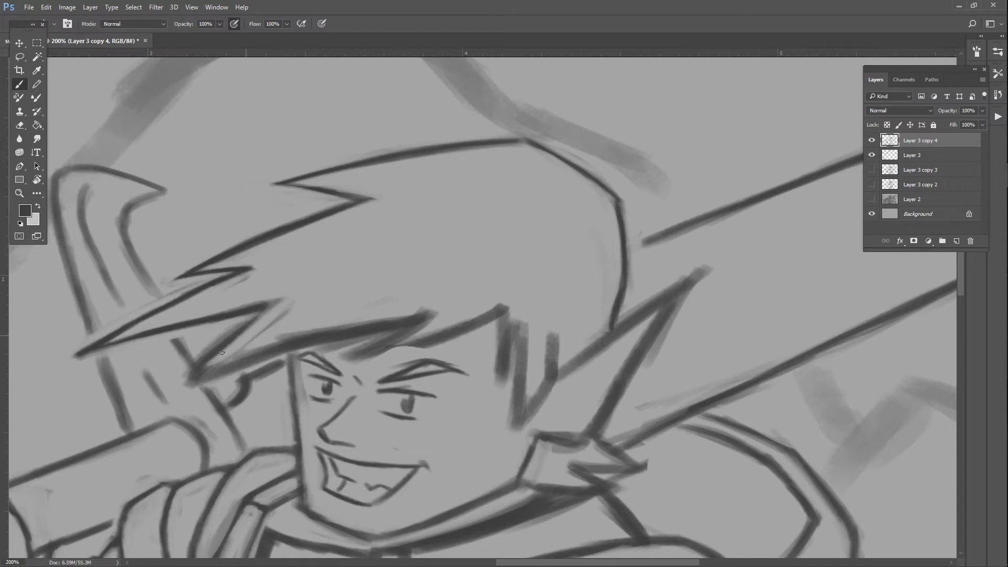
{"action": "mouse_move", "coordinate": [296, 301]}
{"action": "left_mouse_down"}
{"action": "mouse_move", "coordinate": [221, 356]}
{"action": "mouse_move", "coordinate": [225, 334]}
{"action": "left_mouse_up"}
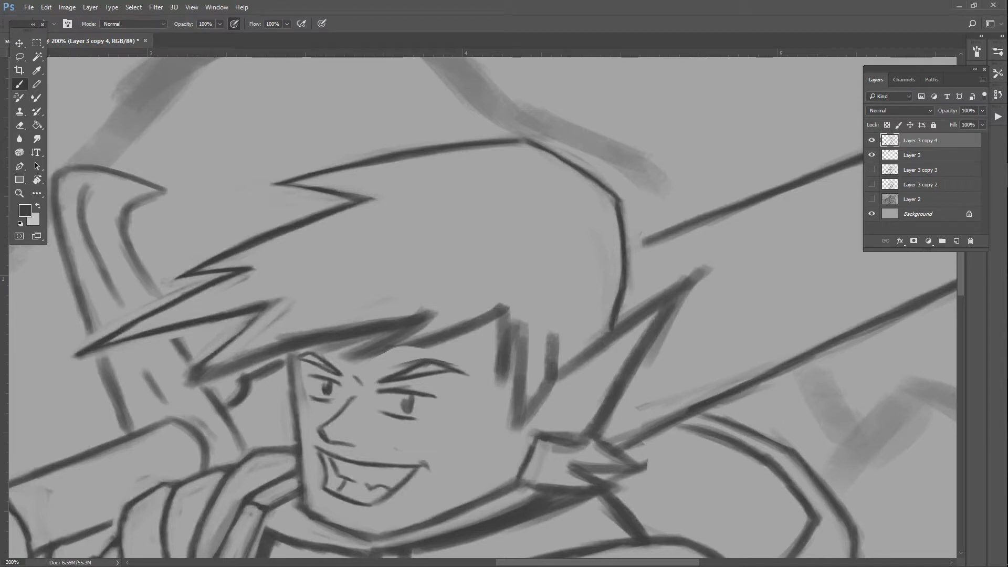
{"action": "left_click_drag", "start_coordinate": [255, 315], "coordinate": [202, 369]}
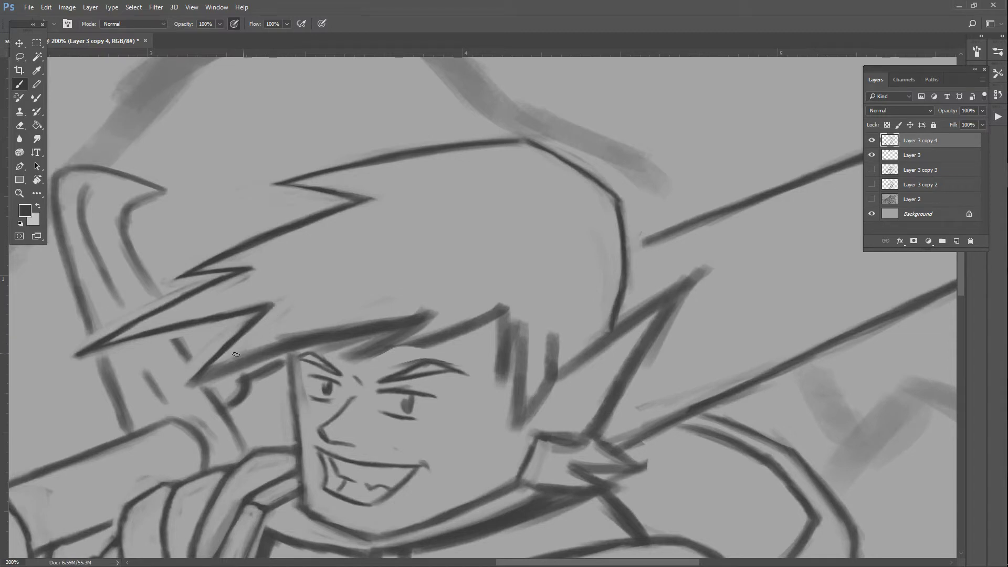
{"action": "left_click_drag", "start_coordinate": [211, 371], "coordinate": [315, 332]}
{"action": "left_click_drag", "start_coordinate": [246, 355], "coordinate": [367, 321]}
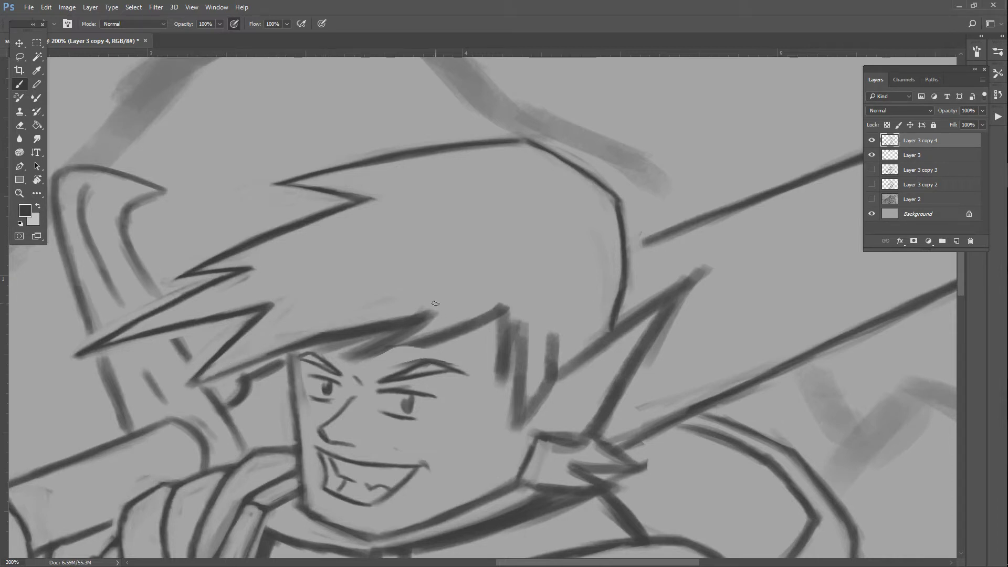
{"action": "left_click_drag", "start_coordinate": [310, 333], "coordinate": [357, 324]}
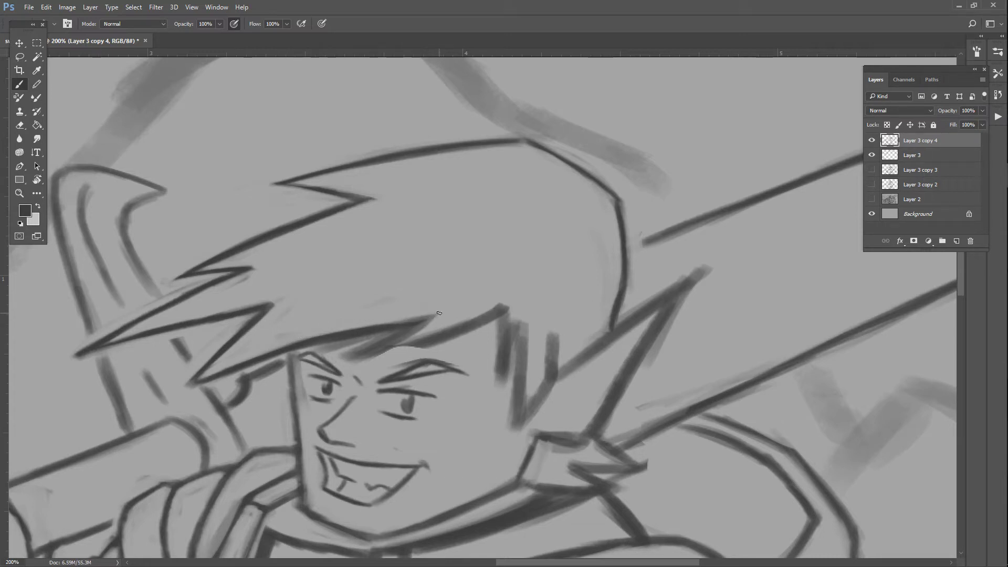
- Carve the small pointed lock above the eyebrow nearer the ear and thin the fringe line from it up to the temple
{"action": "left_click_drag", "start_coordinate": [439, 313], "coordinate": [429, 318]}
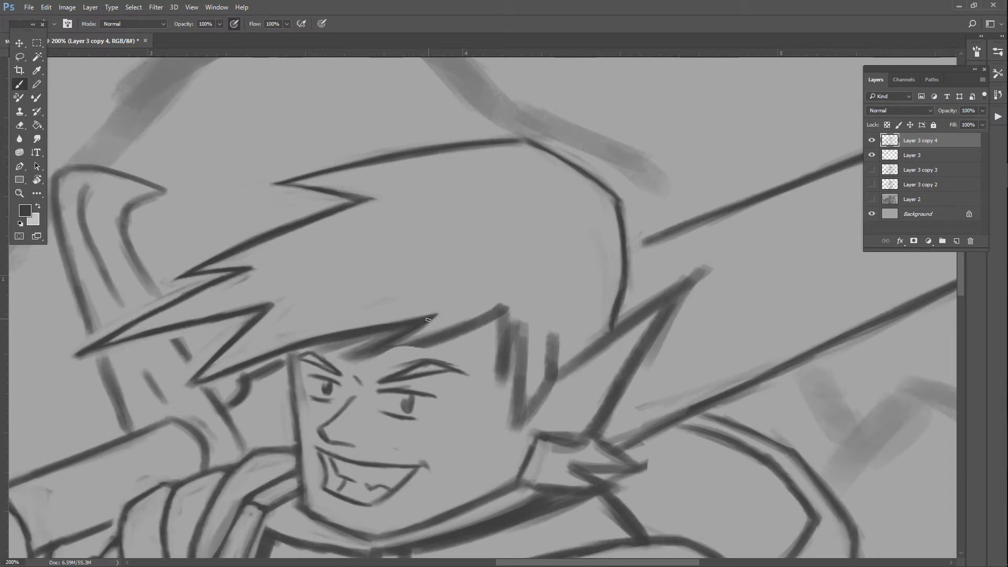
{"action": "mouse_move", "coordinate": [456, 328]}
{"action": "left_mouse_down"}
{"action": "mouse_move", "coordinate": [507, 305]}
{"action": "mouse_move", "coordinate": [393, 348]}
{"action": "left_mouse_up"}
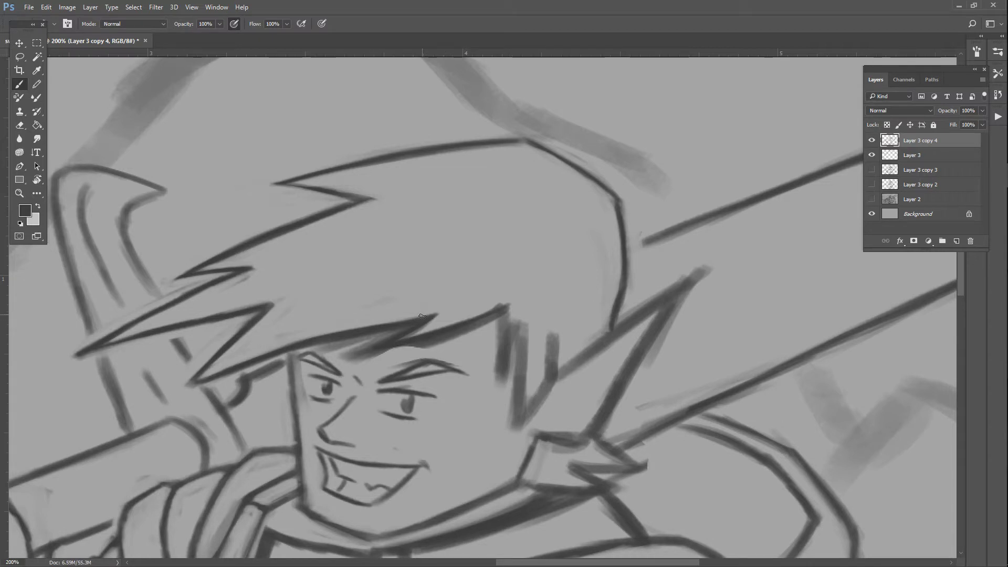
{"action": "mouse_move", "coordinate": [476, 322]}
{"action": "left_mouse_down"}
{"action": "mouse_move", "coordinate": [396, 347]}
{"action": "mouse_move", "coordinate": [425, 347]}
{"action": "mouse_move", "coordinate": [367, 346]}
{"action": "left_mouse_up"}
{"action": "mouse_move", "coordinate": [423, 321]}
{"action": "left_mouse_down"}
{"action": "mouse_move", "coordinate": [358, 348]}
{"action": "mouse_move", "coordinate": [332, 344]}
{"action": "left_mouse_up"}
{"action": "mouse_move", "coordinate": [394, 330]}
{"action": "left_mouse_down"}
{"action": "mouse_move", "coordinate": [318, 348]}
{"action": "mouse_move", "coordinate": [328, 355]}
{"action": "mouse_move", "coordinate": [397, 335]}
{"action": "mouse_move", "coordinate": [360, 347]}
{"action": "mouse_move", "coordinate": [394, 347]}
{"action": "mouse_move", "coordinate": [367, 355]}
{"action": "mouse_move", "coordinate": [407, 343]}
{"action": "mouse_move", "coordinate": [370, 355]}
{"action": "left_mouse_up"}
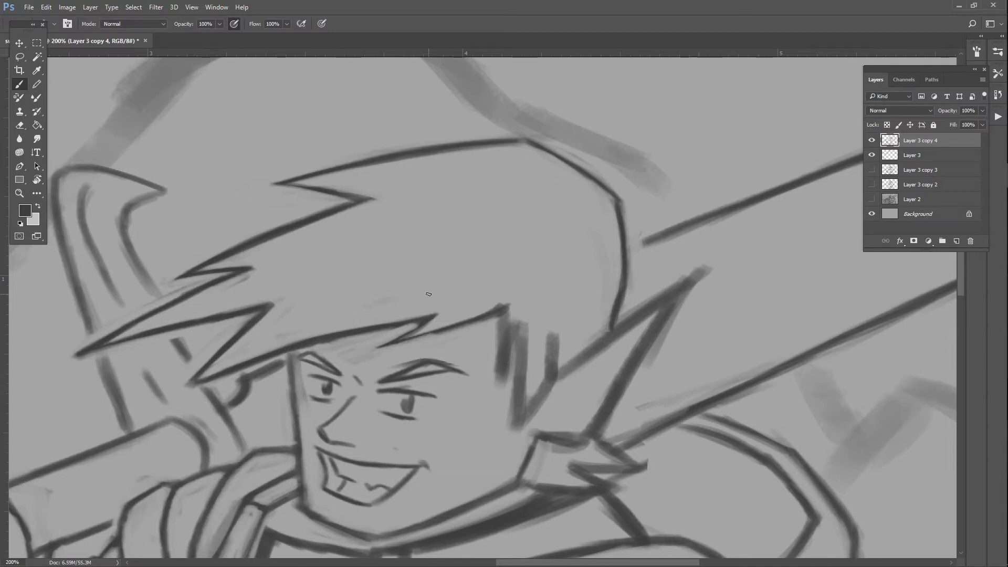
{"action": "mouse_move", "coordinate": [402, 340]}
{"action": "left_mouse_down"}
{"action": "mouse_move", "coordinate": [434, 333]}
{"action": "mouse_move", "coordinate": [389, 347]}
{"action": "mouse_move", "coordinate": [431, 336]}
{"action": "left_mouse_up"}
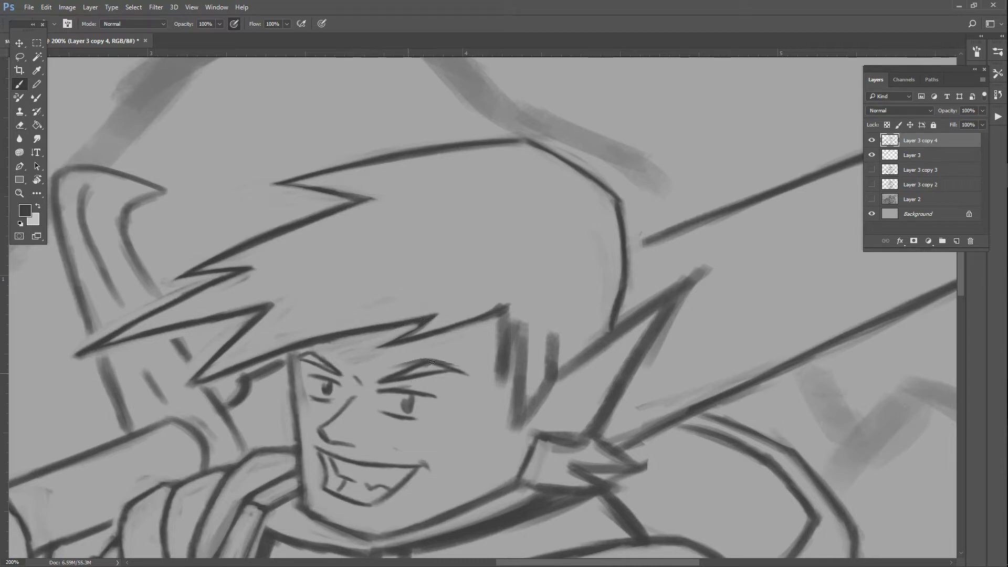
- Reshape the short hair spike at the temple into a narrow point with thin edges
{"action": "mouse_move", "coordinate": [503, 317]}
{"action": "left_mouse_down"}
{"action": "mouse_move", "coordinate": [494, 378]}
{"action": "mouse_move", "coordinate": [496, 323]}
{"action": "mouse_move", "coordinate": [503, 366]}
{"action": "mouse_move", "coordinate": [517, 328]}
{"action": "left_mouse_up"}
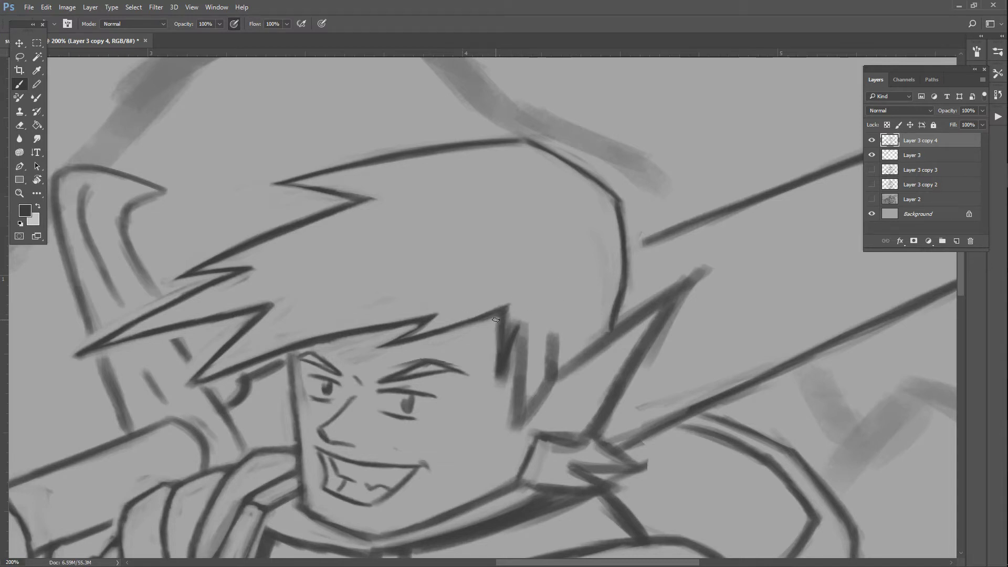
{"action": "left_click_drag", "start_coordinate": [495, 319], "coordinate": [492, 382]}
{"action": "key", "text": "ctrl+alt+z"}
{"action": "key", "text": "ctrl+alt+z"}
{"action": "key", "text": "ctrl+alt+z"}
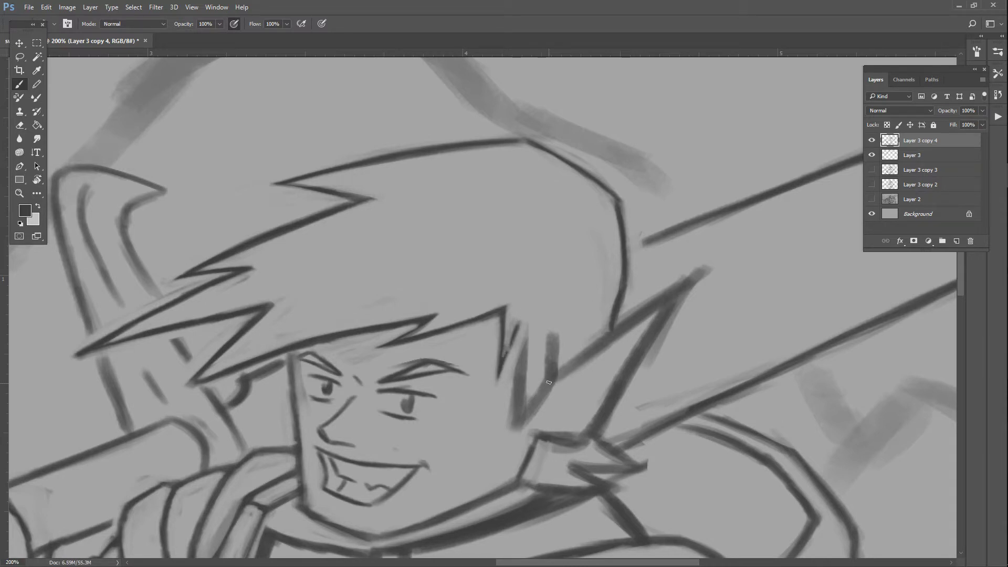
{"action": "left_click_drag", "start_coordinate": [520, 319], "coordinate": [500, 377]}
- Redraw the long sideburn lock in front of the ear with thin edges meeting at a sharp lower tip
{"action": "left_click_drag", "start_coordinate": [519, 321], "coordinate": [519, 433]}
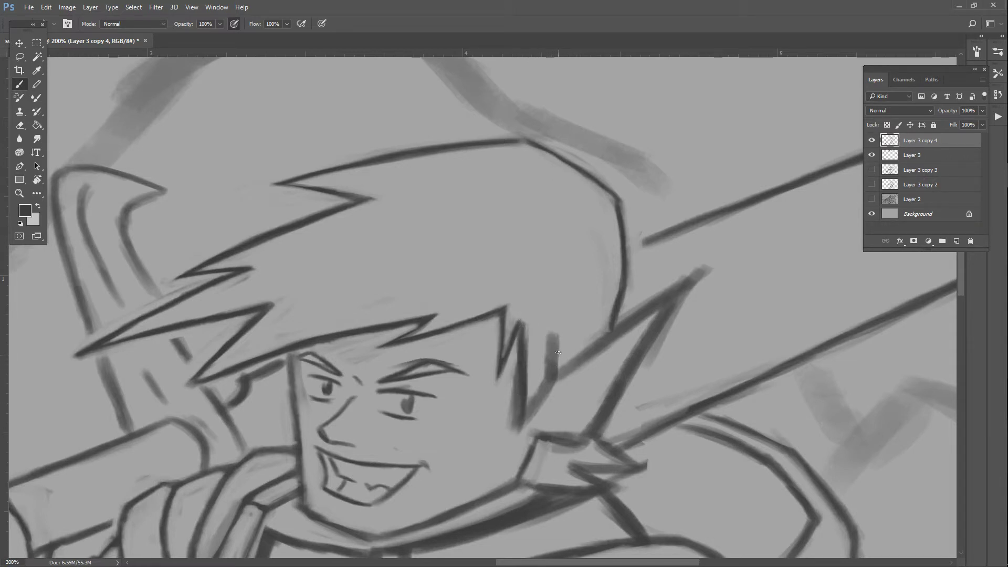
{"action": "mouse_move", "coordinate": [553, 333]}
{"action": "left_mouse_down"}
{"action": "mouse_move", "coordinate": [551, 383]}
{"action": "mouse_move", "coordinate": [521, 425]}
{"action": "left_mouse_up"}
{"action": "mouse_move", "coordinate": [546, 387]}
{"action": "left_mouse_down"}
{"action": "mouse_move", "coordinate": [523, 428]}
{"action": "mouse_move", "coordinate": [532, 415]}
{"action": "left_mouse_up"}
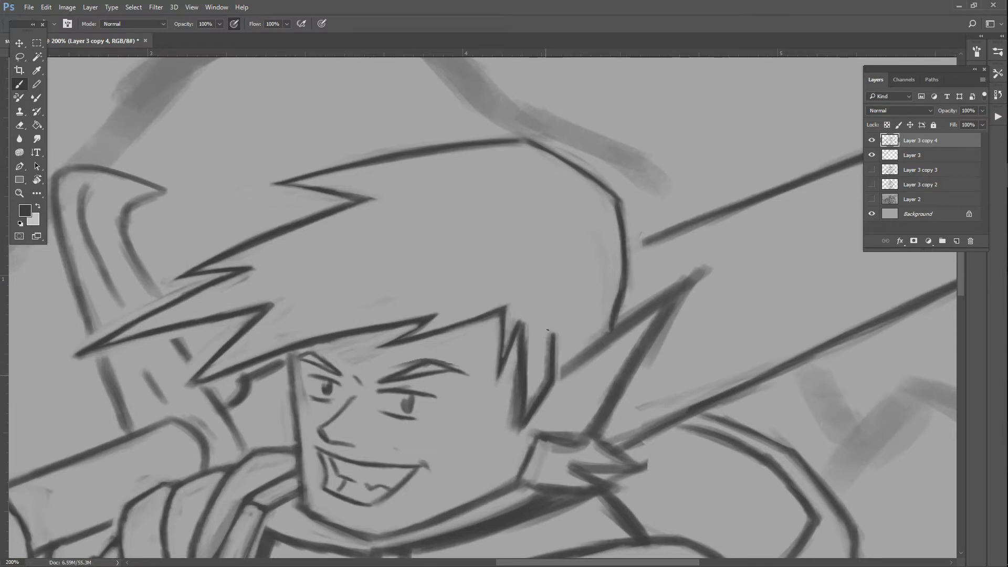
{"action": "left_click_drag", "start_coordinate": [547, 330], "coordinate": [546, 366]}
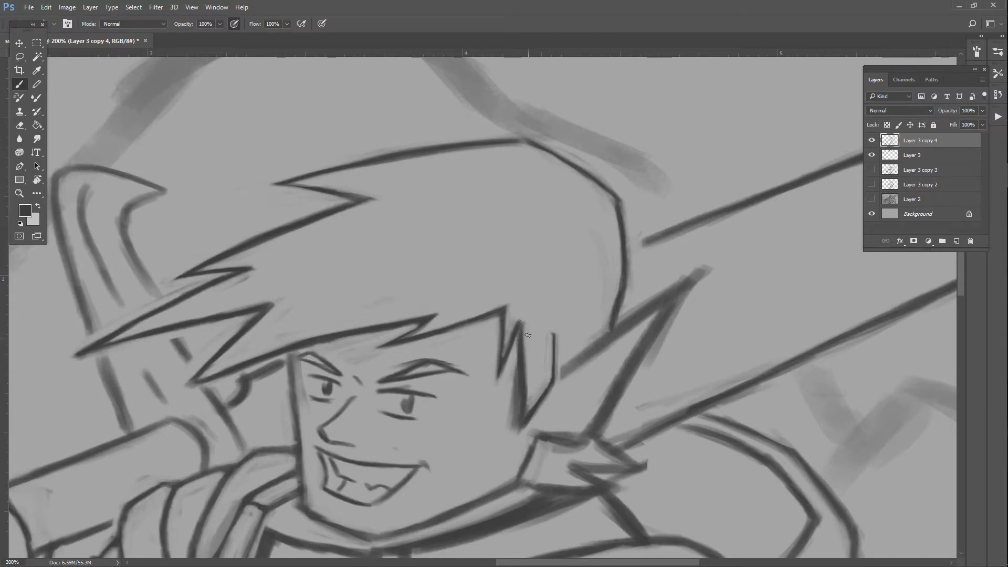
{"action": "mouse_move", "coordinate": [515, 368]}
{"action": "left_mouse_down"}
{"action": "mouse_move", "coordinate": [509, 444]}
{"action": "mouse_move", "coordinate": [525, 459]}
{"action": "left_mouse_up"}
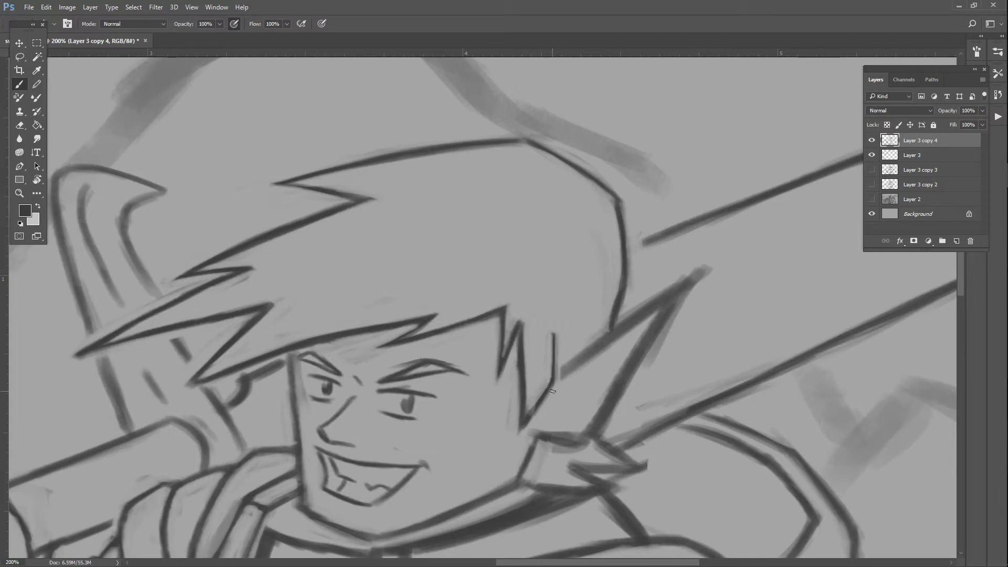
{"action": "left_click_drag", "start_coordinate": [551, 383], "coordinate": [522, 428]}
{"action": "left_click_drag", "start_coordinate": [546, 392], "coordinate": [523, 423]}
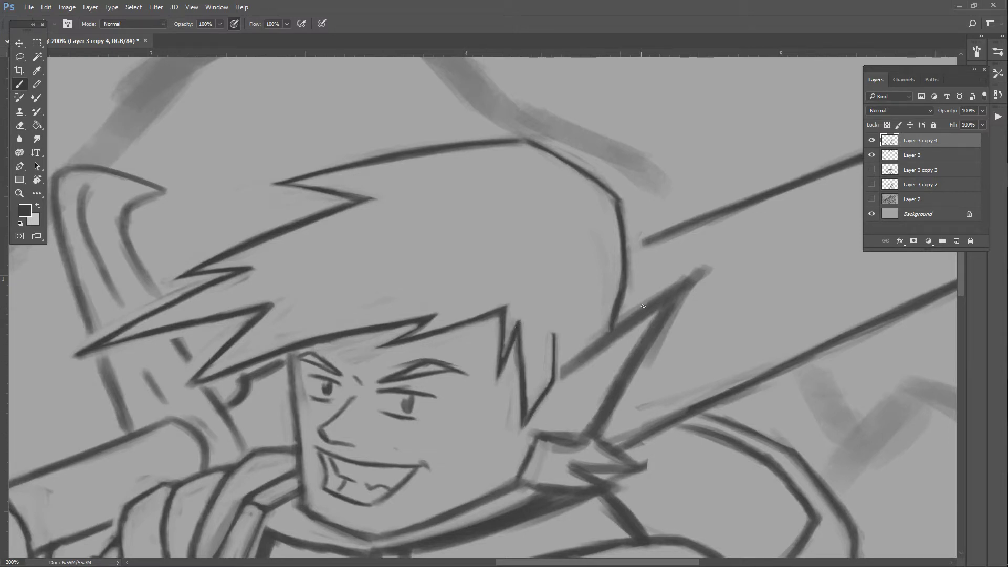
- Thin the upper and lower edges of the long pointed ear, sharpen its tip and clean up the earlobe line
{"action": "left_click_drag", "start_coordinate": [655, 300], "coordinate": [566, 344]}
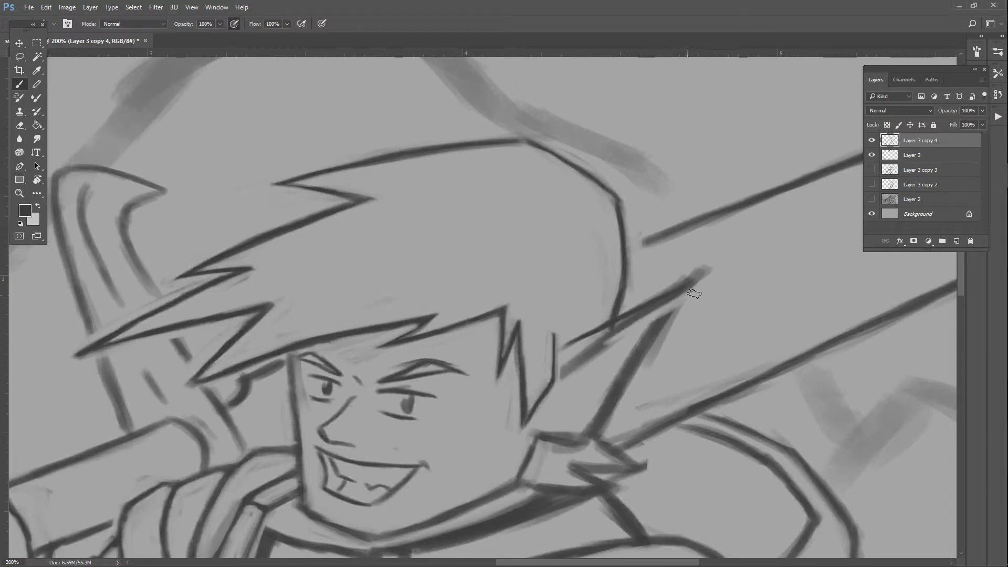
{"action": "mouse_move", "coordinate": [694, 292]}
{"action": "left_mouse_down"}
{"action": "mouse_move", "coordinate": [597, 347]}
{"action": "mouse_move", "coordinate": [637, 320]}
{"action": "left_mouse_up"}
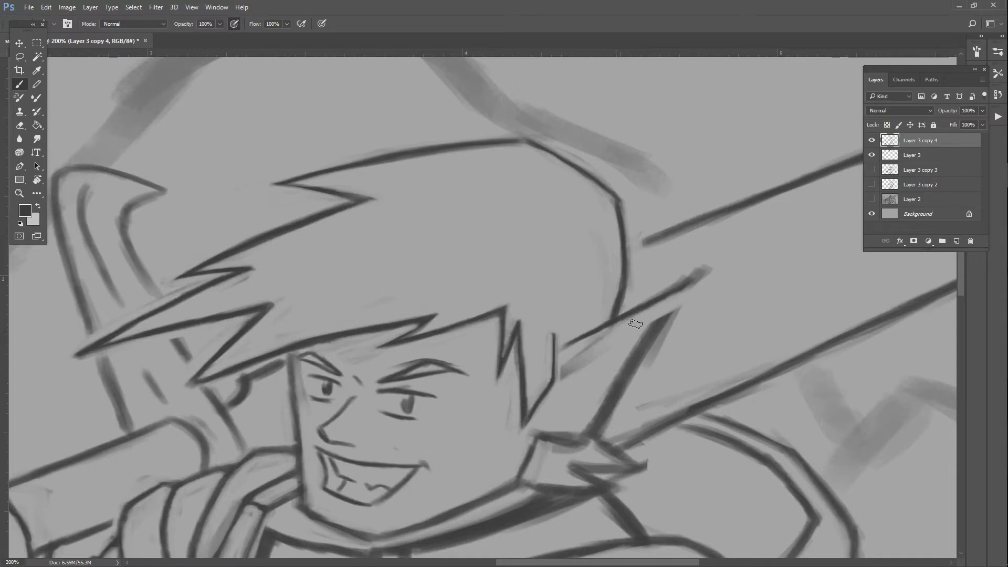
{"action": "left_click_drag", "start_coordinate": [563, 380], "coordinate": [580, 357]}
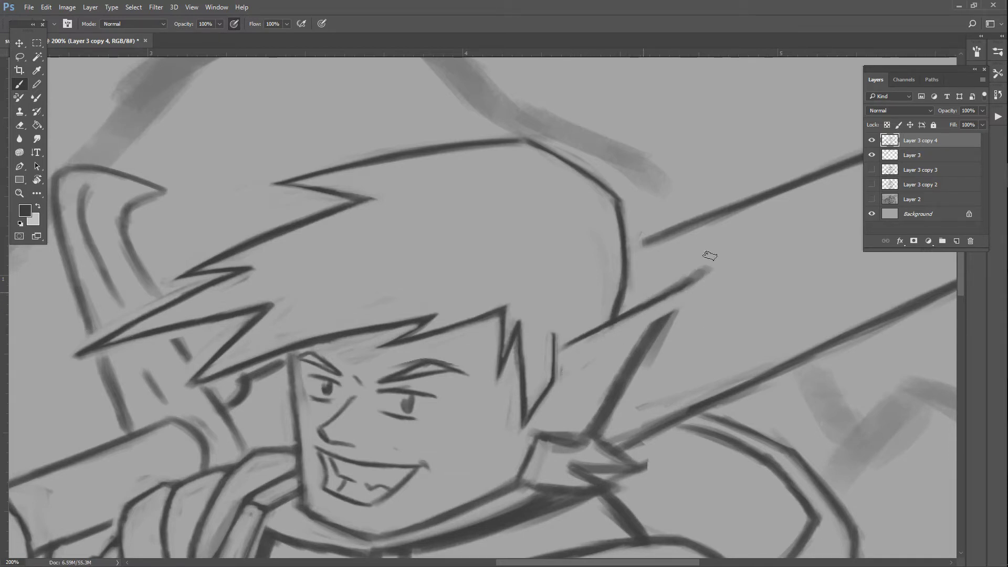
{"action": "left_click_drag", "start_coordinate": [709, 254], "coordinate": [682, 275]}
{"action": "mouse_move", "coordinate": [673, 310]}
{"action": "left_mouse_down"}
{"action": "mouse_move", "coordinate": [695, 276]}
{"action": "mouse_move", "coordinate": [671, 314]}
{"action": "left_mouse_up"}
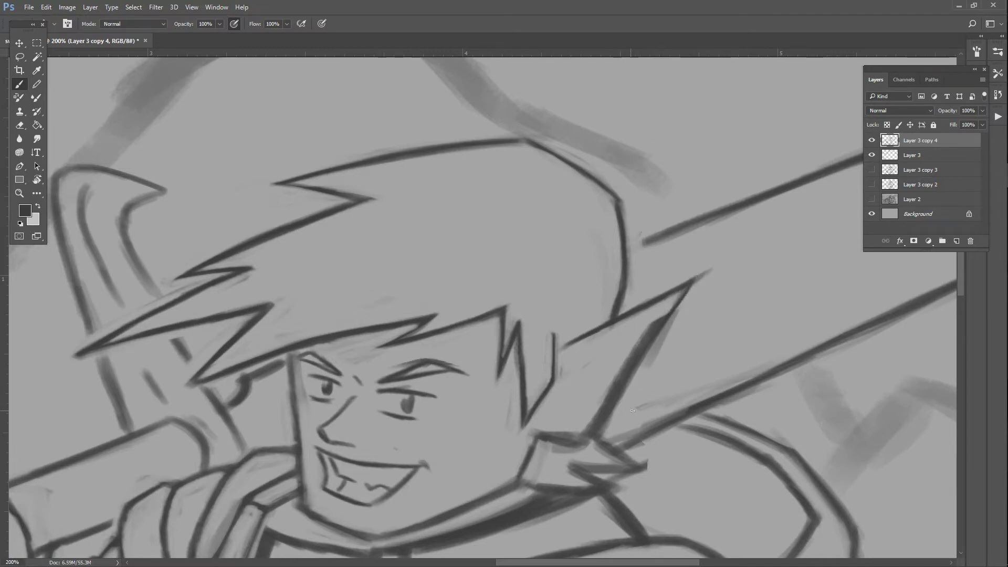
{"action": "mouse_move", "coordinate": [570, 439]}
{"action": "left_mouse_down"}
{"action": "mouse_move", "coordinate": [540, 442]}
{"action": "mouse_move", "coordinate": [566, 444]}
{"action": "left_mouse_up"}
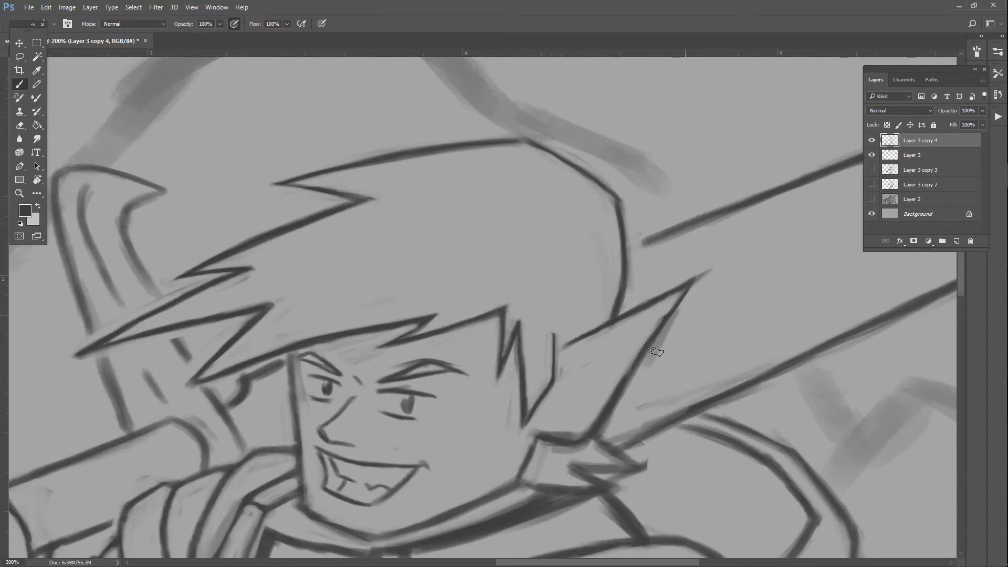
{"action": "mouse_move", "coordinate": [656, 351]}
{"action": "left_mouse_down"}
{"action": "mouse_move", "coordinate": [607, 435]}
{"action": "mouse_move", "coordinate": [656, 366]}
{"action": "mouse_move", "coordinate": [684, 354]}
{"action": "mouse_move", "coordinate": [558, 431]}
{"action": "mouse_move", "coordinate": [523, 435]}
{"action": "left_mouse_up"}
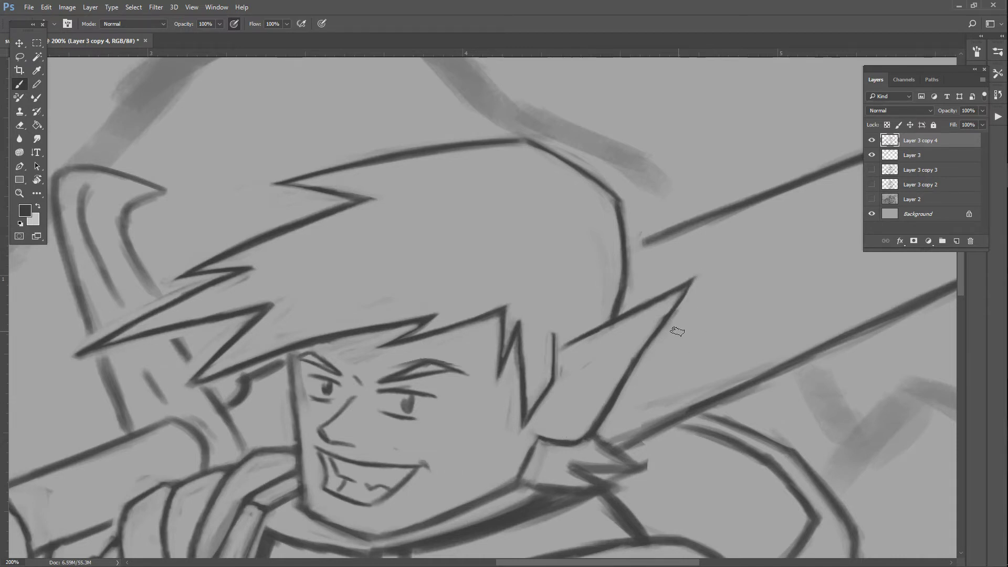
- Draw the inner ear fold lines with a smaller brush, following the upper rim and curving down towards the lobe
{"action": "key", "text": "bracketleft"}
{"action": "key", "text": "bracketleft"}
{"action": "key", "text": "bracketleft"}
{"action": "left_click_drag", "start_coordinate": [558, 347], "coordinate": [589, 335]}
{"action": "mouse_move", "coordinate": [659, 315]}
{"action": "left_mouse_down"}
{"action": "mouse_move", "coordinate": [564, 378]}
{"action": "mouse_move", "coordinate": [604, 344]}
{"action": "mouse_move", "coordinate": [573, 404]}
{"action": "mouse_move", "coordinate": [569, 386]}
{"action": "mouse_move", "coordinate": [561, 424]}
{"action": "left_mouse_up"}
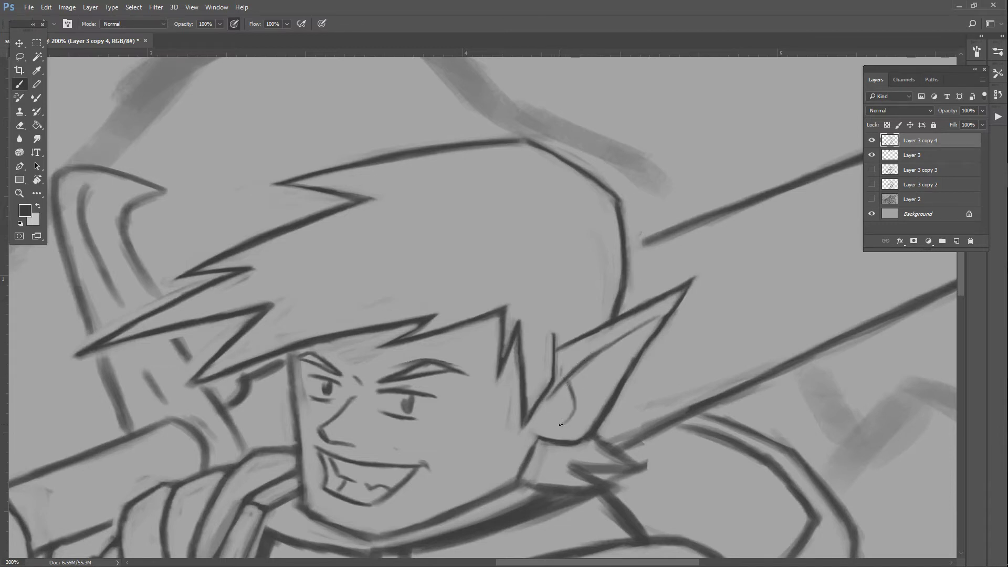
{"action": "left_click_drag", "start_coordinate": [564, 385], "coordinate": [573, 428]}
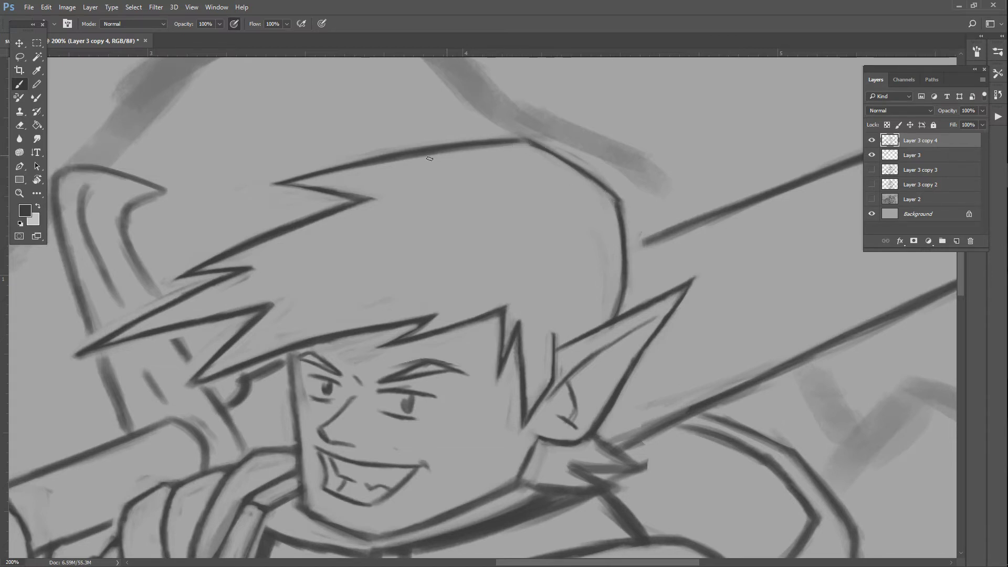
- Thin the hair tuft at the nape below the ear and clean up where the earlobe meets it
{"action": "key", "text": "ctrl+minus"}
{"action": "key", "text": "ctrl+minus"}
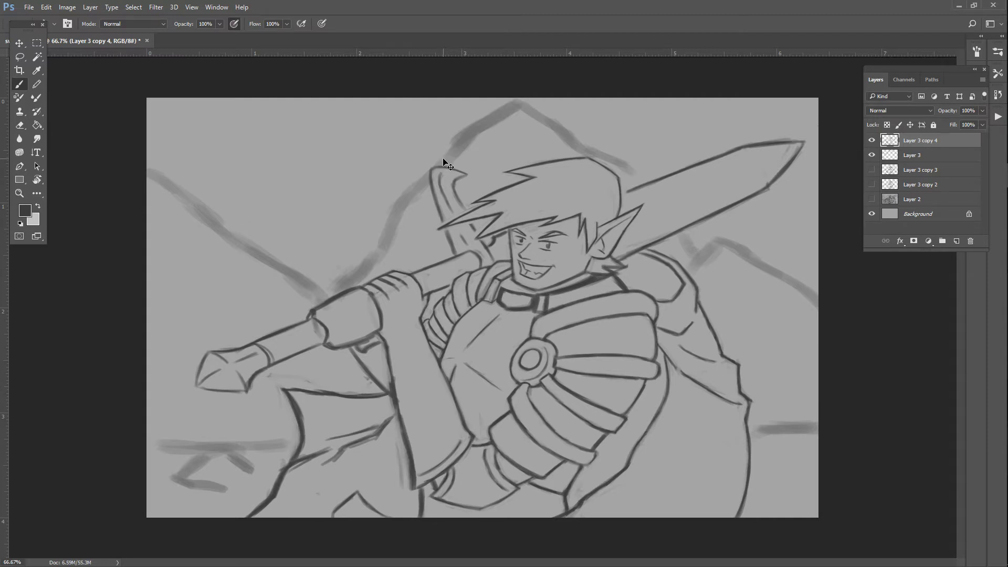
{"action": "scroll", "coordinate": [442, 159], "scroll_direction": "up", "scroll_amount": 3}
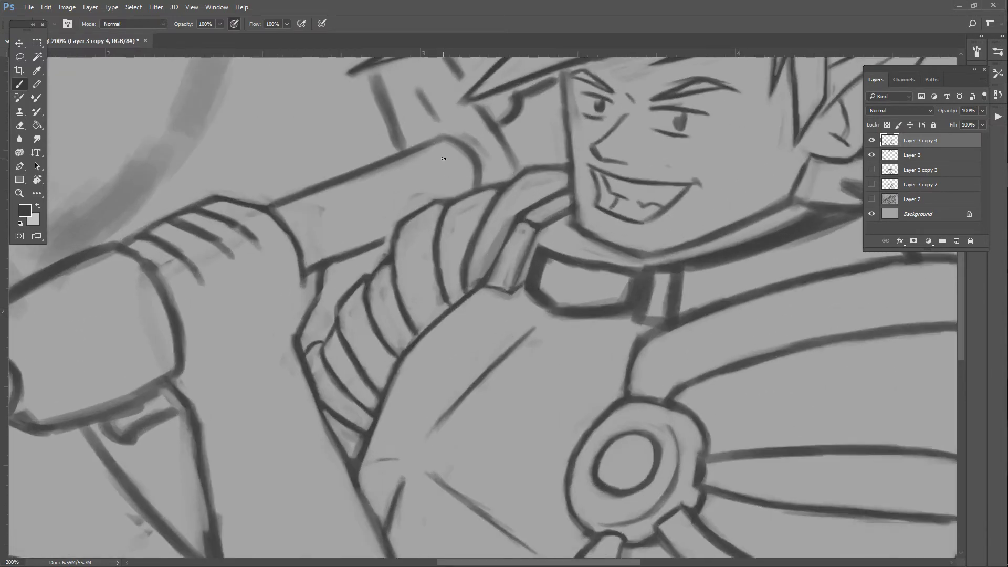
{"action": "left_click_drag", "start_coordinate": [477, 565], "coordinate": [554, 565]}
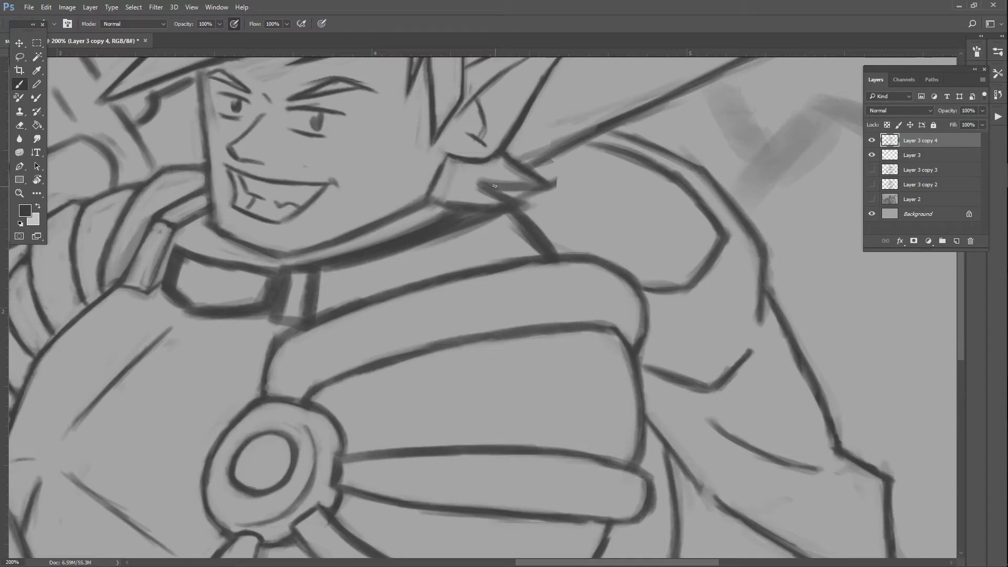
{"action": "left_click_drag", "start_coordinate": [538, 183], "coordinate": [508, 185]}
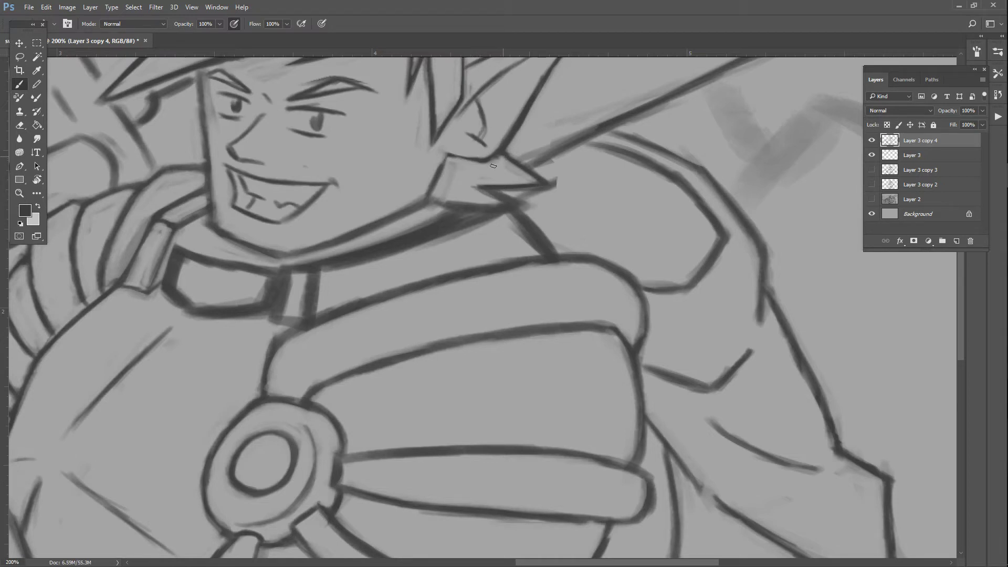
{"action": "mouse_move", "coordinate": [488, 153]}
{"action": "left_mouse_down"}
{"action": "mouse_move", "coordinate": [524, 102]}
{"action": "mouse_move", "coordinate": [512, 127]}
{"action": "mouse_move", "coordinate": [530, 120]}
{"action": "mouse_move", "coordinate": [509, 145]}
{"action": "left_mouse_up"}
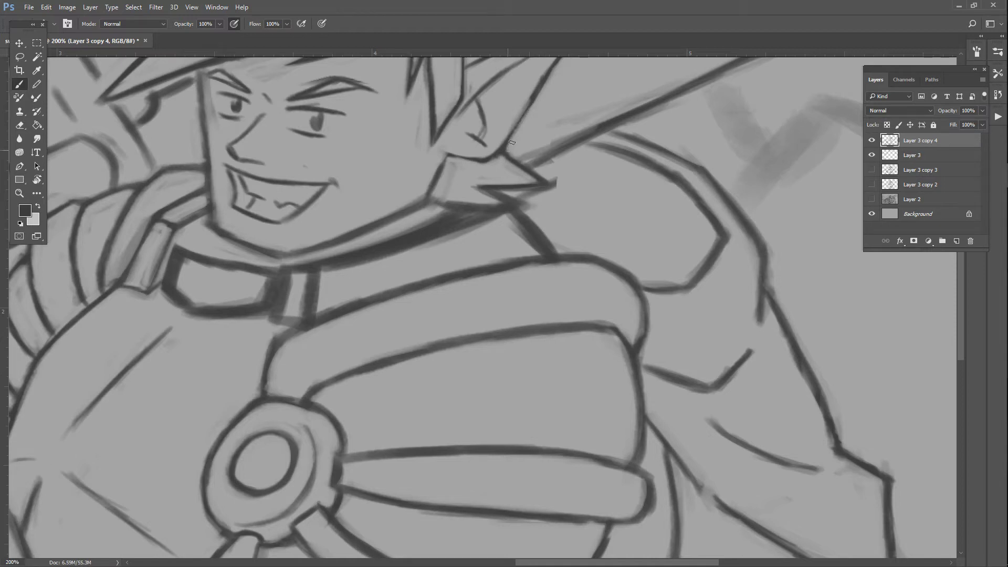
- Thin the jawline from the chin up to the neck below the ear
{"action": "scroll", "coordinate": [551, 89], "scroll_direction": "up", "scroll_amount": 2}
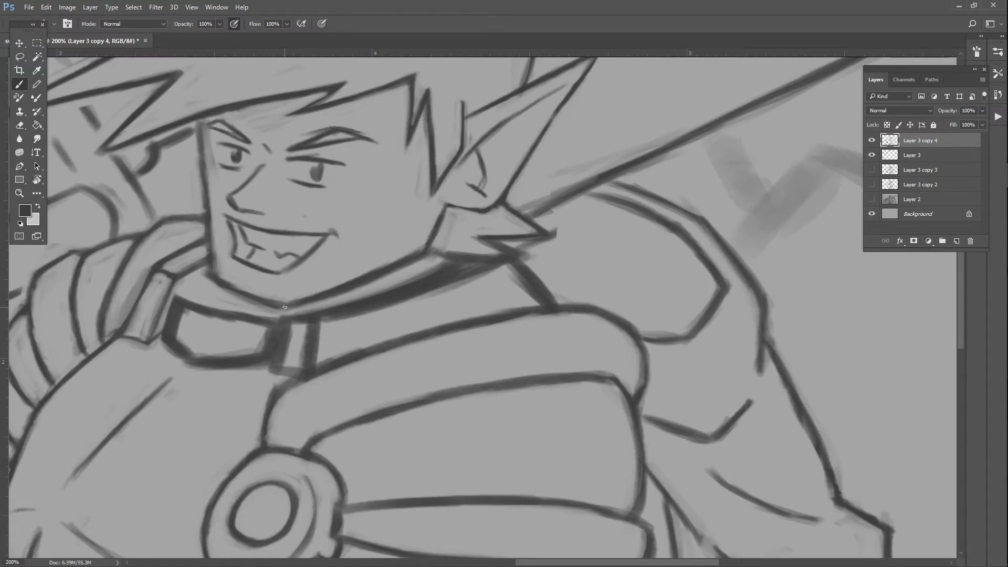
{"action": "left_click_drag", "start_coordinate": [284, 307], "coordinate": [327, 288]}
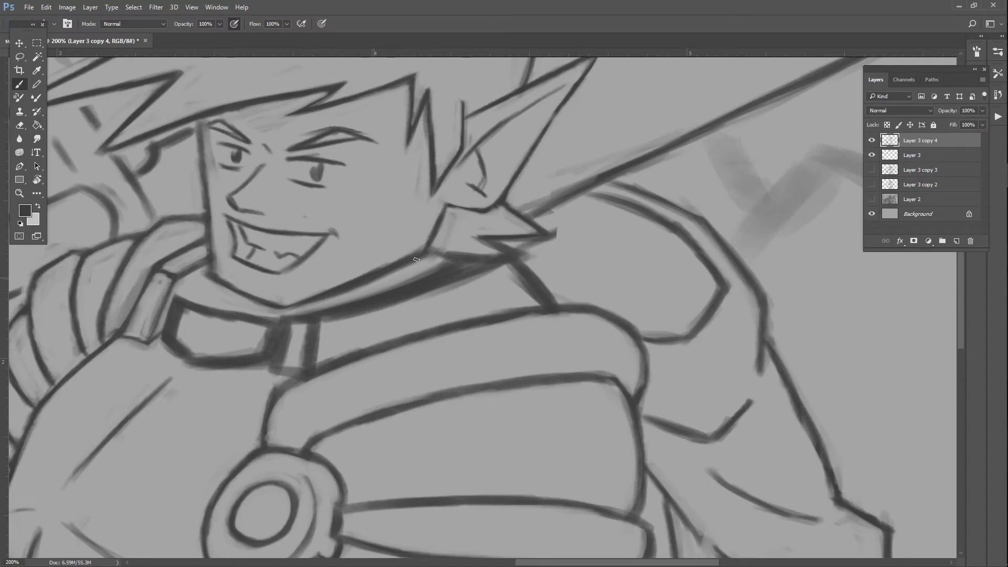
{"action": "left_click_drag", "start_coordinate": [339, 293], "coordinate": [413, 261]}
{"action": "left_click_drag", "start_coordinate": [341, 296], "coordinate": [362, 285]}
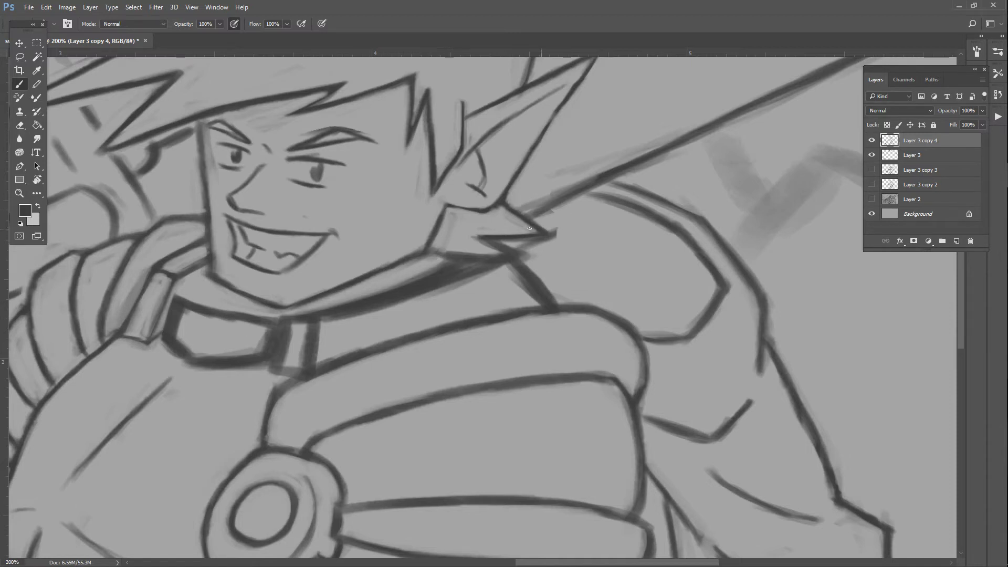
- Sharpen the nape hair tuft into a narrow point with thin upper and lower edges
{"action": "left_click_drag", "start_coordinate": [481, 238], "coordinate": [484, 238]}
{"action": "left_click_drag", "start_coordinate": [493, 245], "coordinate": [563, 238]}
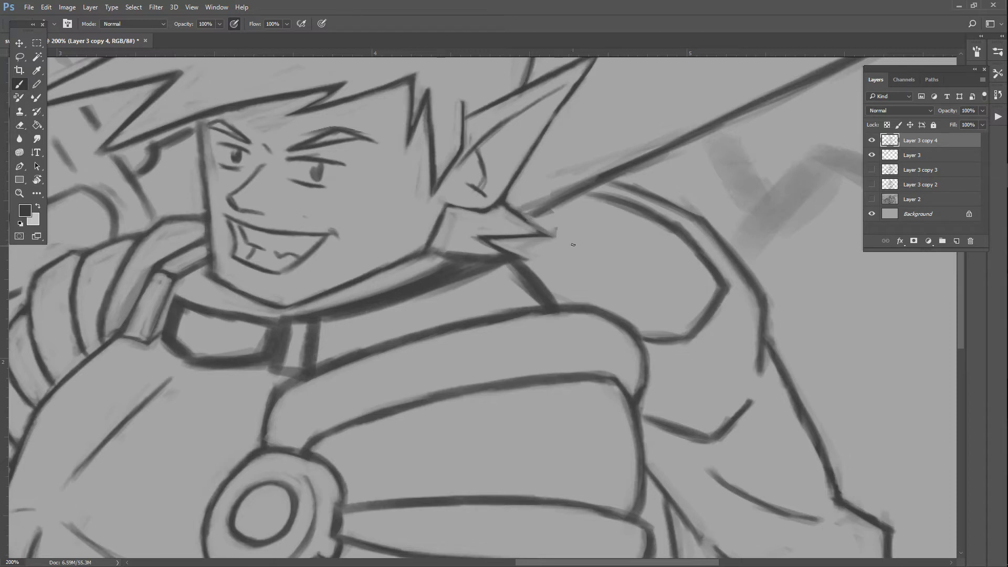
{"action": "left_click_drag", "start_coordinate": [523, 216], "coordinate": [551, 233]}
{"action": "left_click_drag", "start_coordinate": [481, 239], "coordinate": [528, 235]}
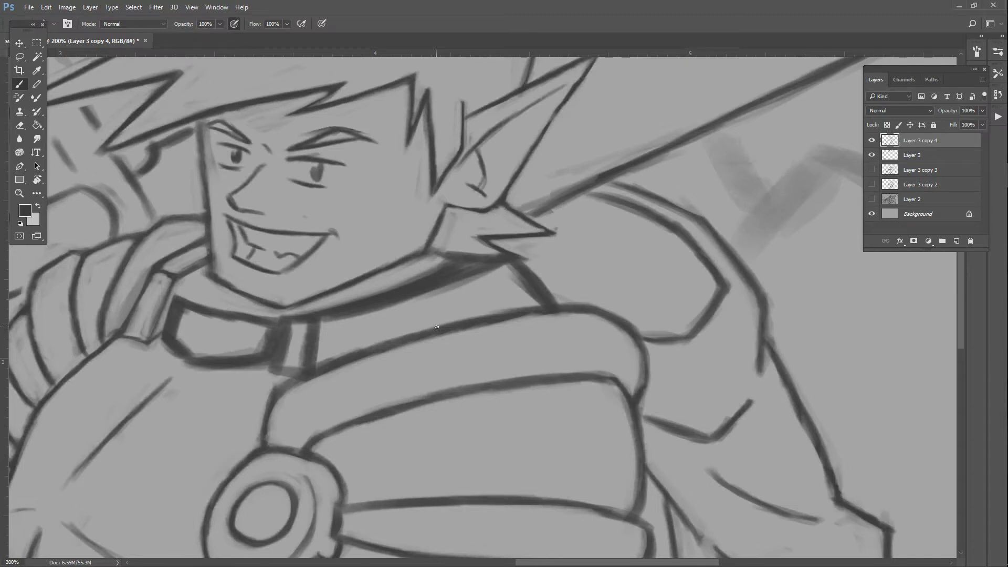
- Carve the thick dark band under the jaw into thin, separate collar lines running from the nape to the throat
{"action": "left_click_drag", "start_coordinate": [430, 246], "coordinate": [460, 253]}
{"action": "mouse_move", "coordinate": [491, 254]}
{"action": "left_mouse_down"}
{"action": "mouse_move", "coordinate": [426, 254]}
{"action": "mouse_move", "coordinate": [534, 259]}
{"action": "mouse_move", "coordinate": [493, 257]}
{"action": "mouse_move", "coordinate": [413, 289]}
{"action": "mouse_move", "coordinate": [470, 264]}
{"action": "mouse_move", "coordinate": [345, 296]}
{"action": "mouse_move", "coordinate": [410, 277]}
{"action": "mouse_move", "coordinate": [435, 275]}
{"action": "mouse_move", "coordinate": [339, 313]}
{"action": "mouse_move", "coordinate": [462, 271]}
{"action": "mouse_move", "coordinate": [420, 275]}
{"action": "left_mouse_up"}
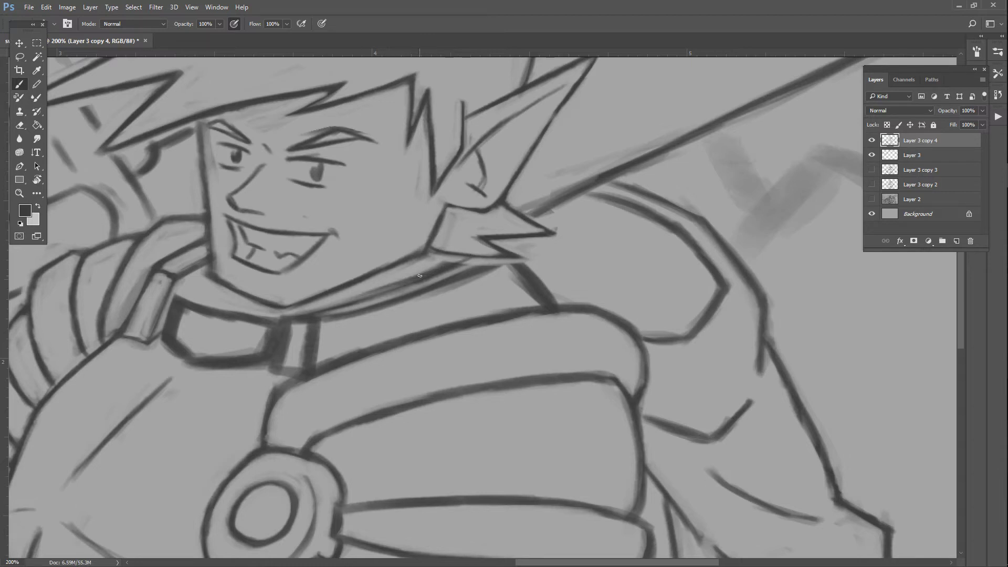
{"action": "left_click_drag", "start_coordinate": [371, 299], "coordinate": [318, 316]}
{"action": "left_click_drag", "start_coordinate": [321, 305], "coordinate": [367, 293]}
{"action": "left_click_drag", "start_coordinate": [425, 260], "coordinate": [280, 310]}
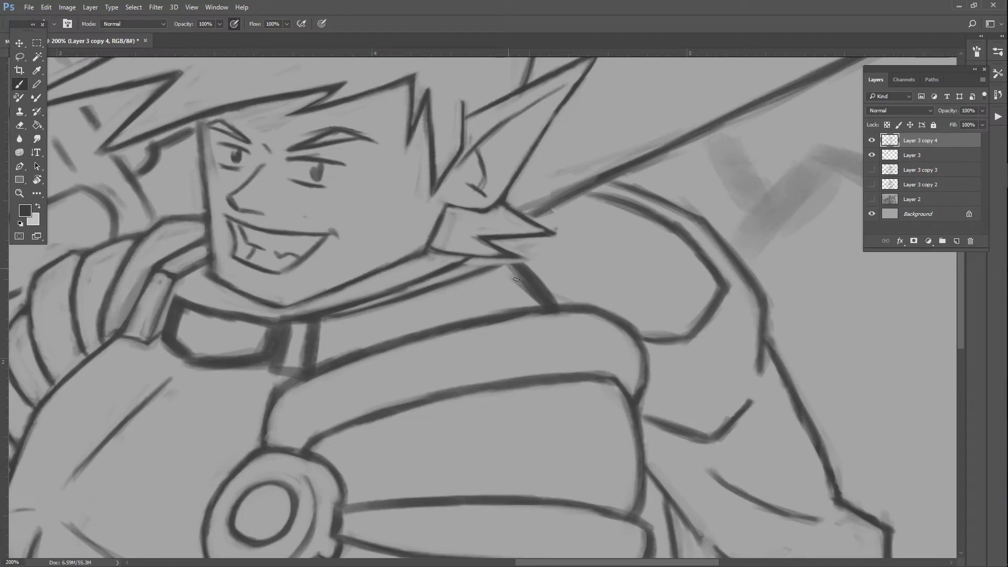
- Thin the short line from the nape to the front shoulder plate and the inner rim of the rear shoulder armor
{"action": "mouse_move", "coordinate": [515, 271]}
{"action": "left_mouse_down"}
{"action": "mouse_move", "coordinate": [546, 307]}
{"action": "mouse_move", "coordinate": [515, 264]}
{"action": "mouse_move", "coordinate": [547, 303]}
{"action": "mouse_move", "coordinate": [513, 271]}
{"action": "mouse_move", "coordinate": [540, 299]}
{"action": "mouse_move", "coordinate": [481, 313]}
{"action": "mouse_move", "coordinate": [547, 305]}
{"action": "left_mouse_up"}
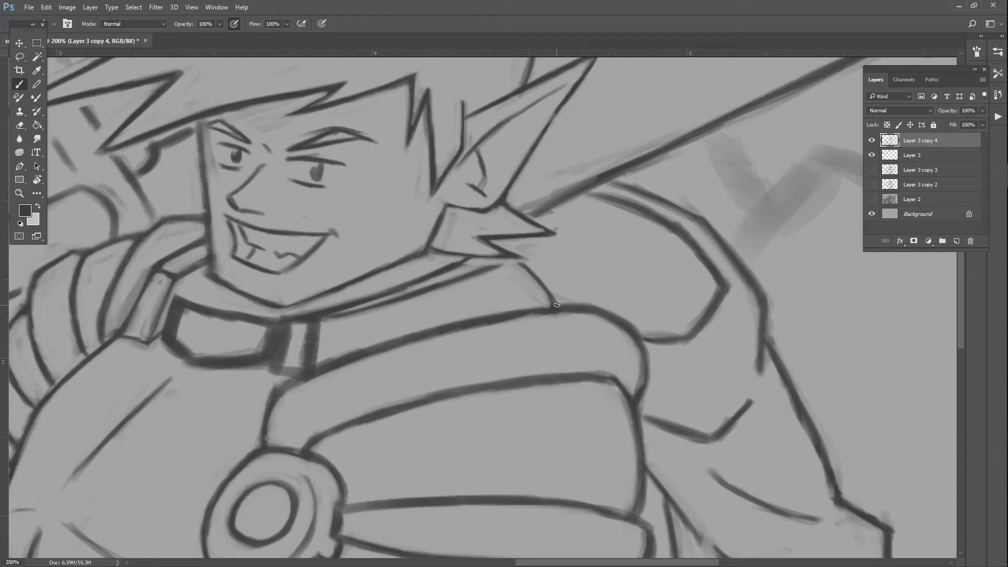
{"action": "mouse_move", "coordinate": [641, 330]}
{"action": "left_mouse_down"}
{"action": "mouse_move", "coordinate": [590, 303]}
{"action": "mouse_move", "coordinate": [643, 327]}
{"action": "mouse_move", "coordinate": [630, 329]}
{"action": "left_mouse_up"}
{"action": "mouse_move", "coordinate": [694, 321]}
{"action": "left_mouse_down"}
{"action": "mouse_move", "coordinate": [717, 290]}
{"action": "mouse_move", "coordinate": [708, 295]}
{"action": "left_mouse_up"}
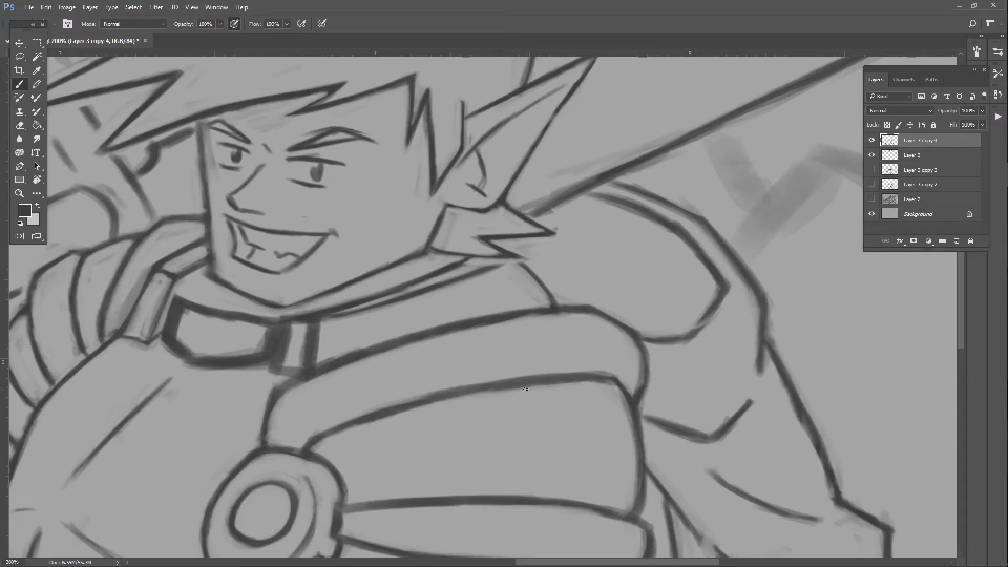
{"action": "mouse_move", "coordinate": [698, 311]}
{"action": "left_mouse_down"}
{"action": "mouse_move", "coordinate": [684, 333]}
{"action": "mouse_move", "coordinate": [728, 288]}
{"action": "mouse_move", "coordinate": [687, 334]}
{"action": "left_mouse_up"}
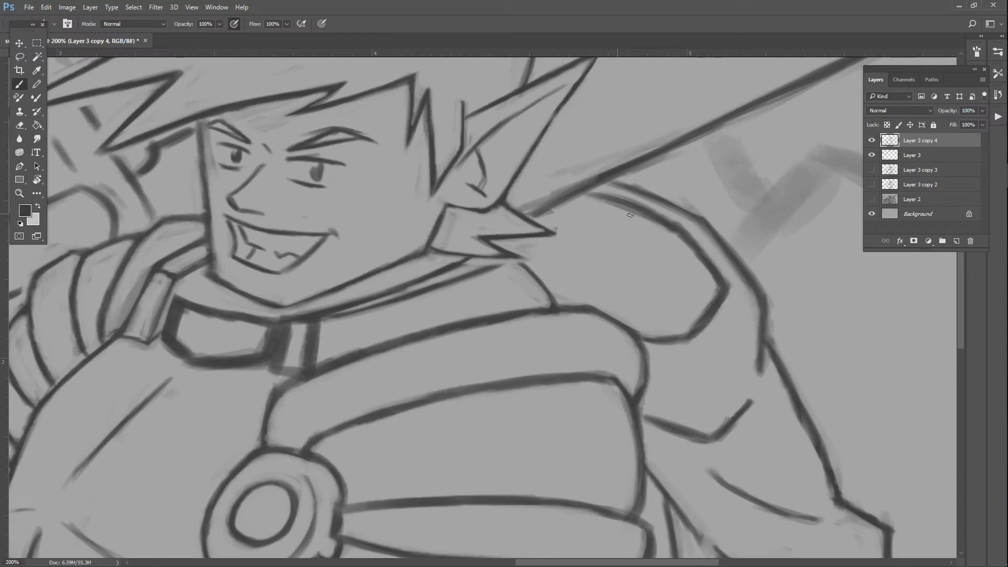
{"action": "left_click_drag", "start_coordinate": [660, 229], "coordinate": [637, 214]}
- Undo the latest strokes on the rear shoulder armor and redo them
{"action": "key", "text": "ctrl+alt+z"}
{"action": "key", "text": "ctrl+alt+z"}
{"action": "key", "text": "ctrl+alt+z"}
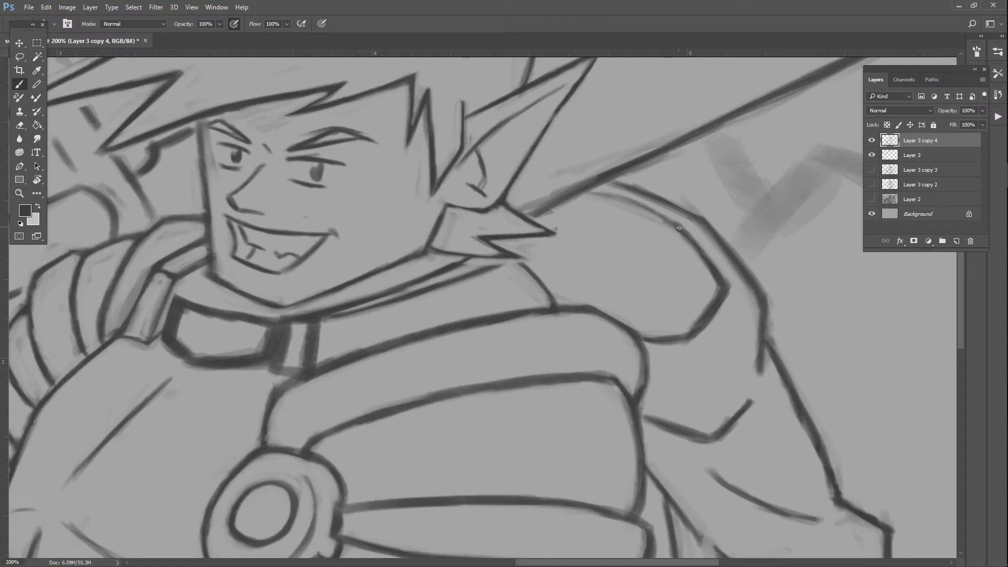
{"action": "key", "text": "ctrl+shift+z"}
{"action": "key", "text": "ctrl+shift+z"}
{"action": "key", "text": "ctrl+shift+z"}
{"action": "key", "text": "ctrl+shift+z"}
- Thin the side edges of the narrow strap beside the front collar plate and redraw its lower edge and the adjoining collar line
{"action": "key", "text": "ctrl+minus"}
{"action": "key", "text": "ctrl+minus"}
{"action": "key", "text": "ctrl+minus"}
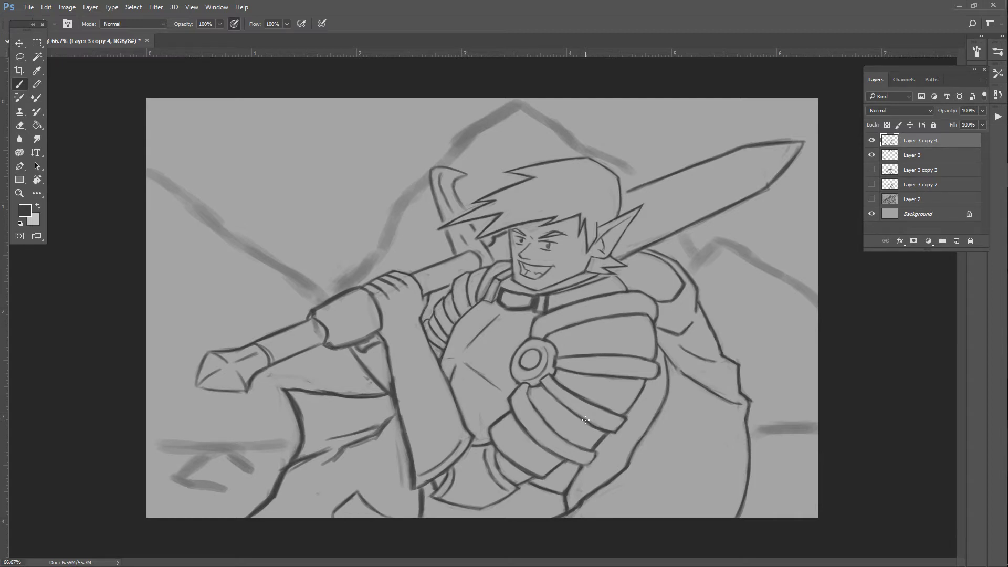
{"action": "scroll", "coordinate": [585, 420], "scroll_direction": "up", "scroll_amount": 5}
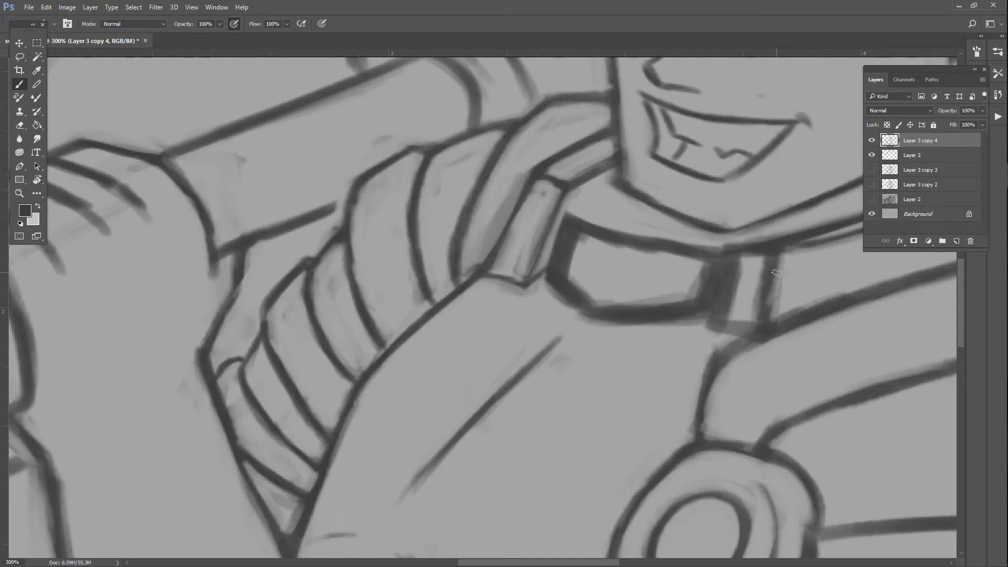
{"action": "left_click_drag", "start_coordinate": [775, 322], "coordinate": [777, 261]}
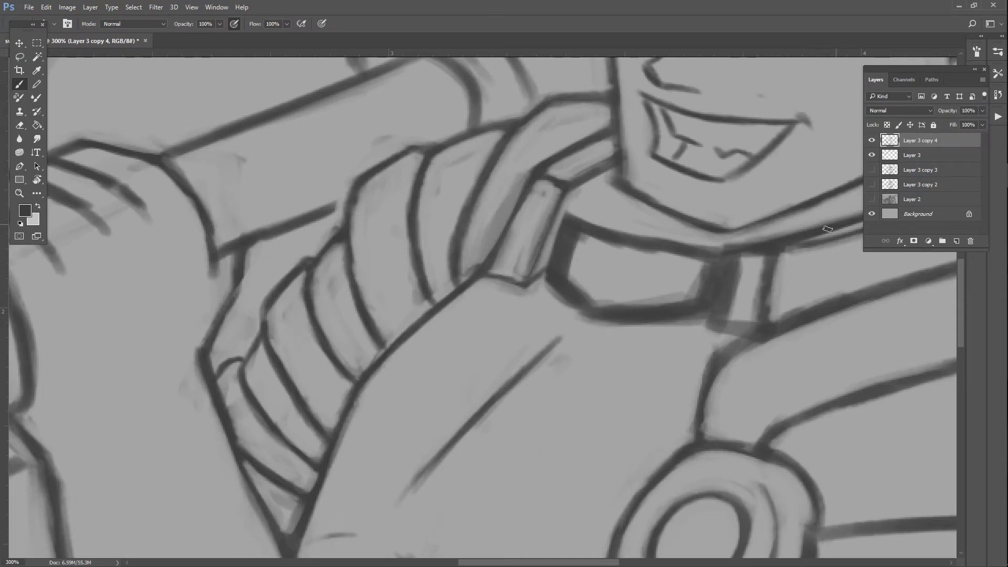
{"action": "mouse_move", "coordinate": [760, 273]}
{"action": "left_mouse_down"}
{"action": "mouse_move", "coordinate": [755, 295]}
{"action": "mouse_move", "coordinate": [731, 289]}
{"action": "mouse_move", "coordinate": [727, 314]}
{"action": "mouse_move", "coordinate": [742, 255]}
{"action": "mouse_move", "coordinate": [718, 274]}
{"action": "mouse_move", "coordinate": [716, 315]}
{"action": "mouse_move", "coordinate": [722, 248]}
{"action": "mouse_move", "coordinate": [708, 324]}
{"action": "mouse_move", "coordinate": [723, 329]}
{"action": "mouse_move", "coordinate": [704, 332]}
{"action": "mouse_move", "coordinate": [765, 336]}
{"action": "left_mouse_up"}
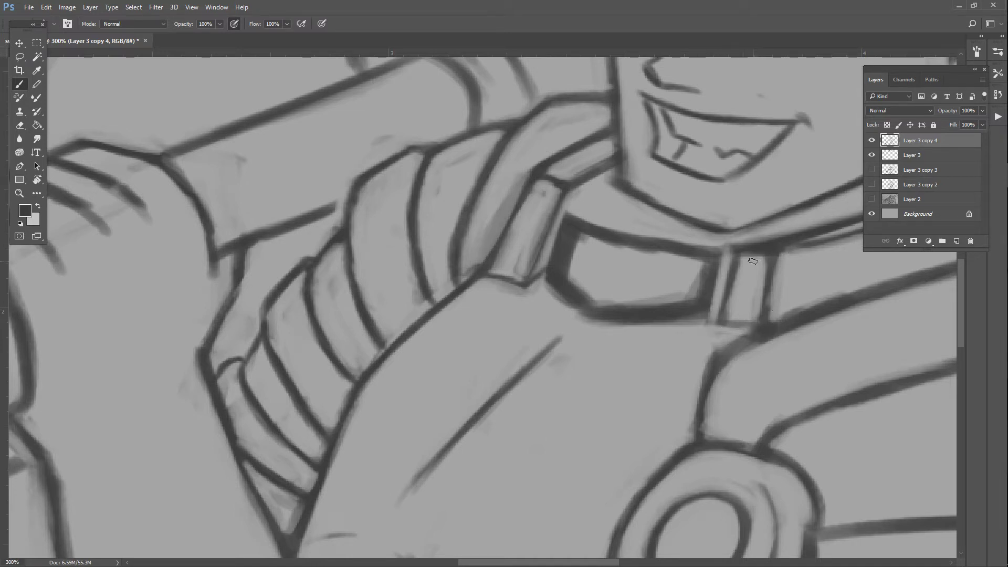
{"action": "left_click_drag", "start_coordinate": [779, 235], "coordinate": [803, 224]}
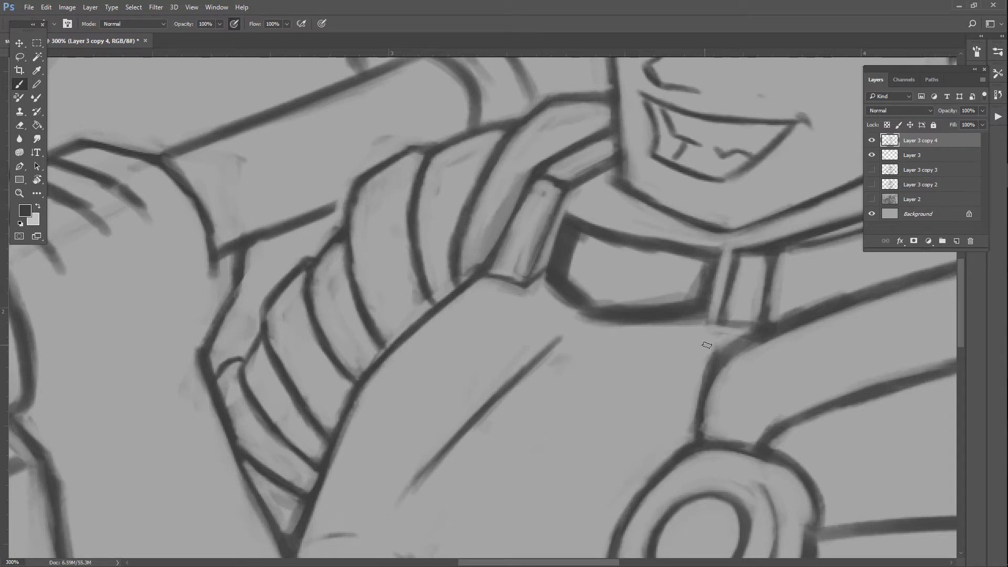
{"action": "left_click_drag", "start_coordinate": [465, 565], "coordinate": [495, 565]}
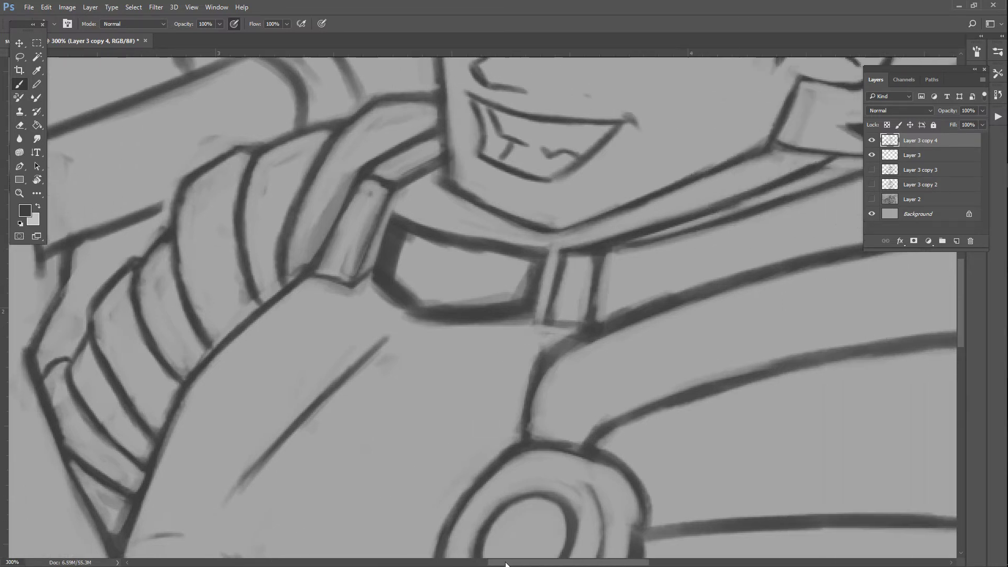
{"action": "mouse_move", "coordinate": [575, 330]}
{"action": "left_mouse_down"}
{"action": "mouse_move", "coordinate": [549, 321]}
{"action": "mouse_move", "coordinate": [579, 330]}
{"action": "left_mouse_up"}
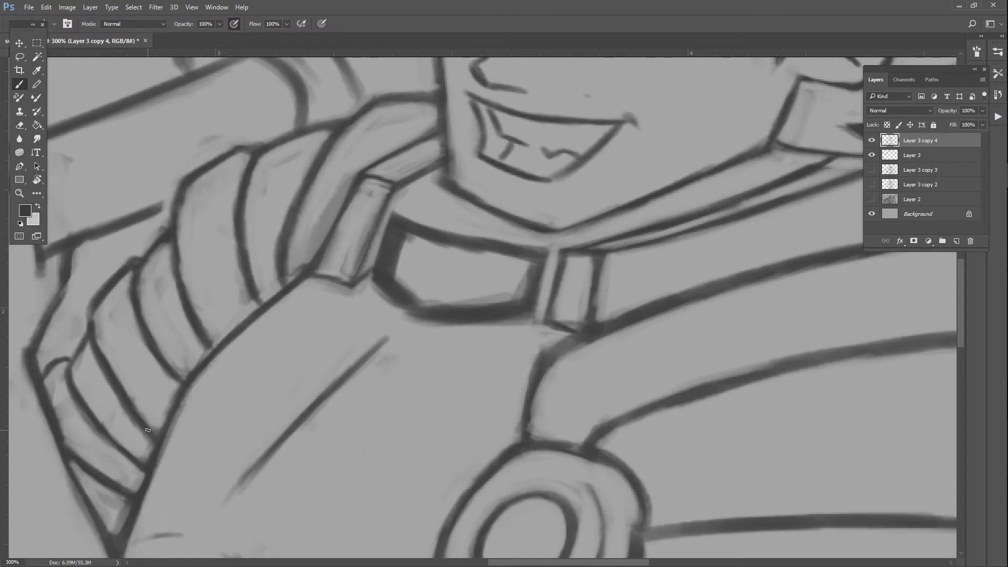
- Thin the thick outline of the front collar plate around its sides, upper edge and lower edge
{"action": "mouse_move", "coordinate": [394, 258]}
{"action": "left_mouse_down"}
{"action": "mouse_move", "coordinate": [404, 236]}
{"action": "mouse_move", "coordinate": [387, 265]}
{"action": "mouse_move", "coordinate": [398, 242]}
{"action": "mouse_move", "coordinate": [419, 251]}
{"action": "mouse_move", "coordinate": [427, 234]}
{"action": "mouse_move", "coordinate": [424, 250]}
{"action": "mouse_move", "coordinate": [402, 233]}
{"action": "mouse_move", "coordinate": [388, 248]}
{"action": "mouse_move", "coordinate": [416, 299]}
{"action": "mouse_move", "coordinate": [385, 254]}
{"action": "mouse_move", "coordinate": [394, 242]}
{"action": "mouse_move", "coordinate": [409, 291]}
{"action": "mouse_move", "coordinate": [391, 274]}
{"action": "mouse_move", "coordinate": [416, 299]}
{"action": "mouse_move", "coordinate": [382, 266]}
{"action": "mouse_move", "coordinate": [396, 238]}
{"action": "left_mouse_up"}
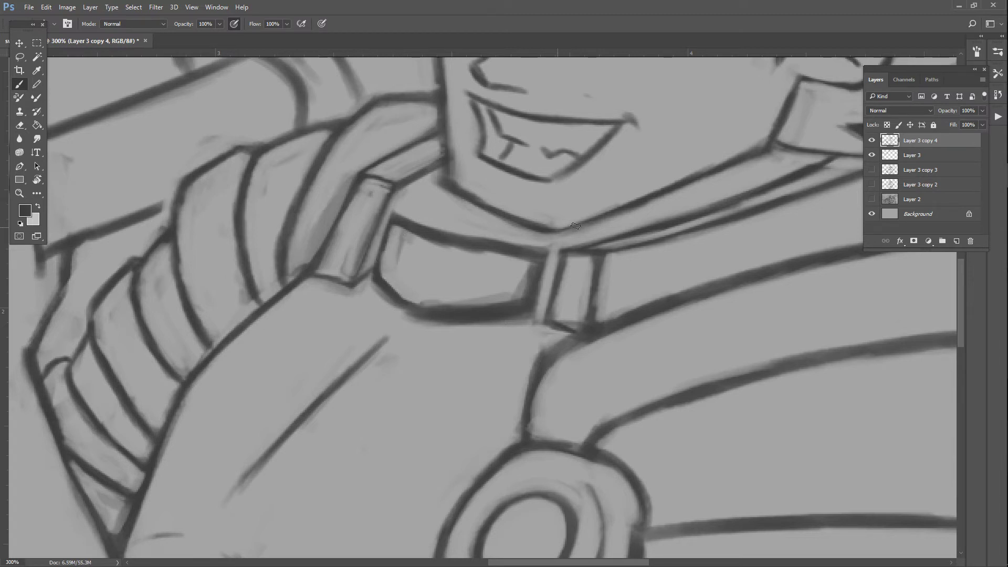
{"action": "mouse_move", "coordinate": [487, 251]}
{"action": "left_mouse_down"}
{"action": "mouse_move", "coordinate": [511, 254]}
{"action": "mouse_move", "coordinate": [466, 252]}
{"action": "mouse_move", "coordinate": [402, 228]}
{"action": "mouse_move", "coordinate": [536, 256]}
{"action": "left_mouse_up"}
{"action": "mouse_move", "coordinate": [477, 307]}
{"action": "left_mouse_down"}
{"action": "mouse_move", "coordinate": [420, 304]}
{"action": "mouse_move", "coordinate": [504, 302]}
{"action": "mouse_move", "coordinate": [525, 293]}
{"action": "mouse_move", "coordinate": [530, 264]}
{"action": "mouse_move", "coordinate": [434, 310]}
{"action": "left_mouse_up"}
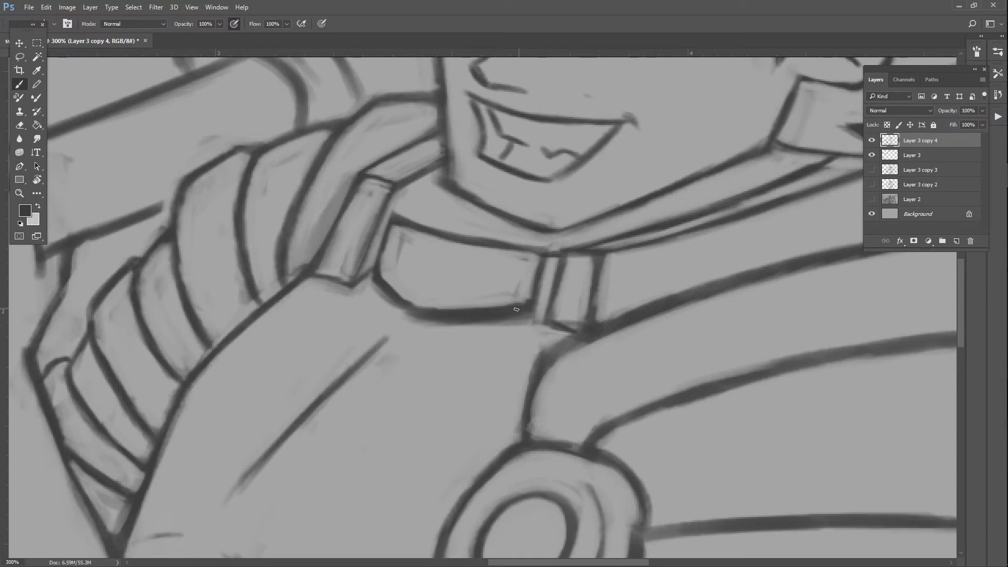
{"action": "left_click_drag", "start_coordinate": [532, 309], "coordinate": [548, 305]}
{"action": "mouse_move", "coordinate": [539, 255]}
{"action": "left_mouse_down"}
{"action": "mouse_move", "coordinate": [425, 237]}
{"action": "mouse_move", "coordinate": [539, 256]}
{"action": "left_mouse_up"}
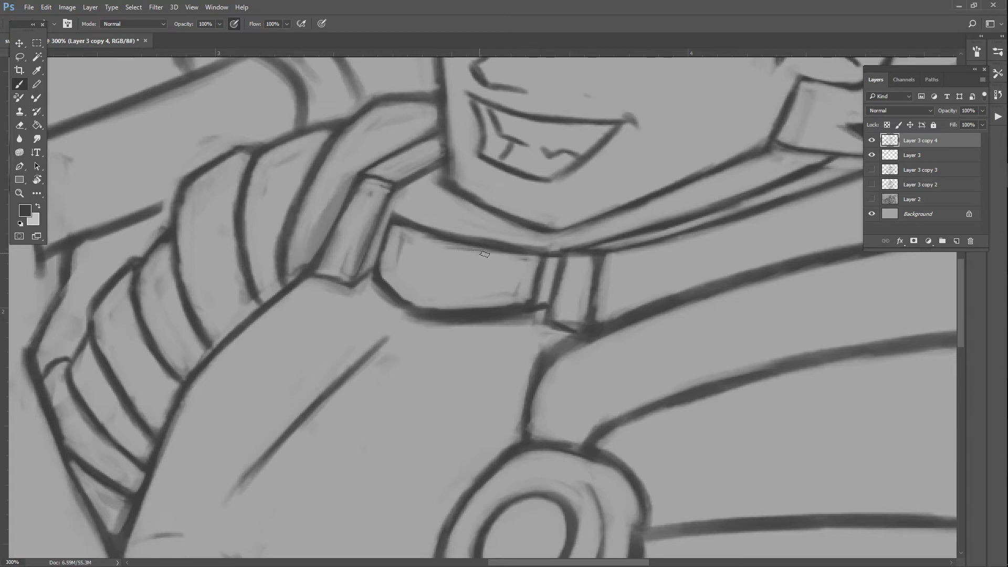
- Undo the last strokes on the front collar plate's outline
{"action": "key", "text": "ctrl+z"}
{"action": "key", "text": "ctrl+alt+z"}
{"action": "key", "text": "ctrl+alt+z"}
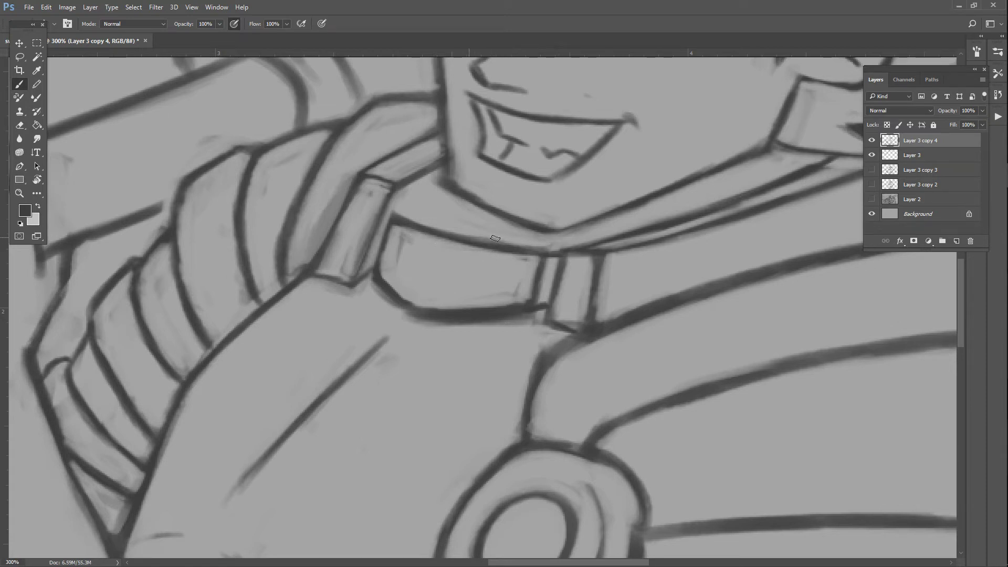
- Redraw the front collar plate's upper edge and thin its lower edge and lower corner into a clean line
{"action": "key", "text": "ctrl+alt+z"}
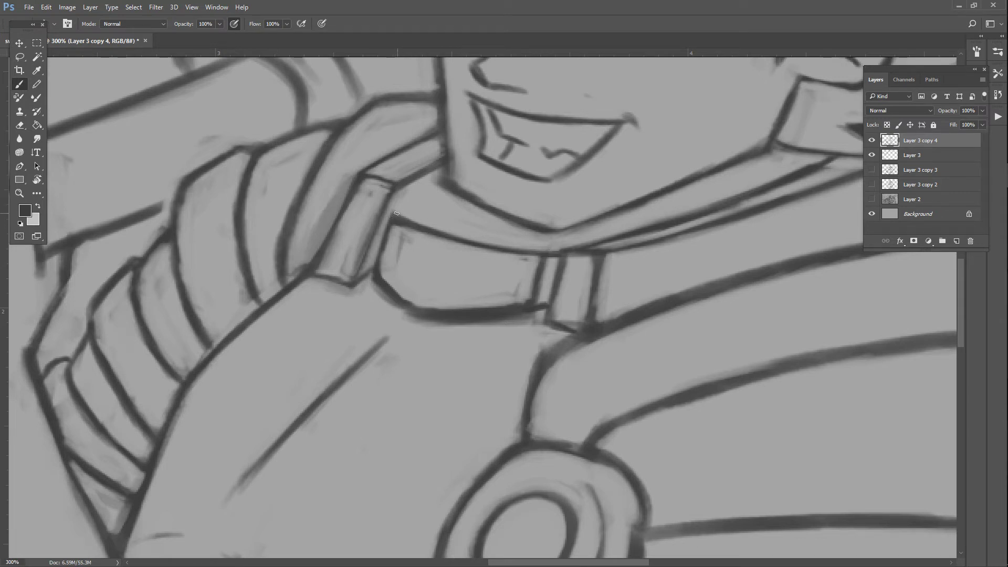
{"action": "mouse_move", "coordinate": [394, 214]}
{"action": "left_mouse_down"}
{"action": "mouse_move", "coordinate": [512, 246]}
{"action": "mouse_move", "coordinate": [467, 238]}
{"action": "left_mouse_up"}
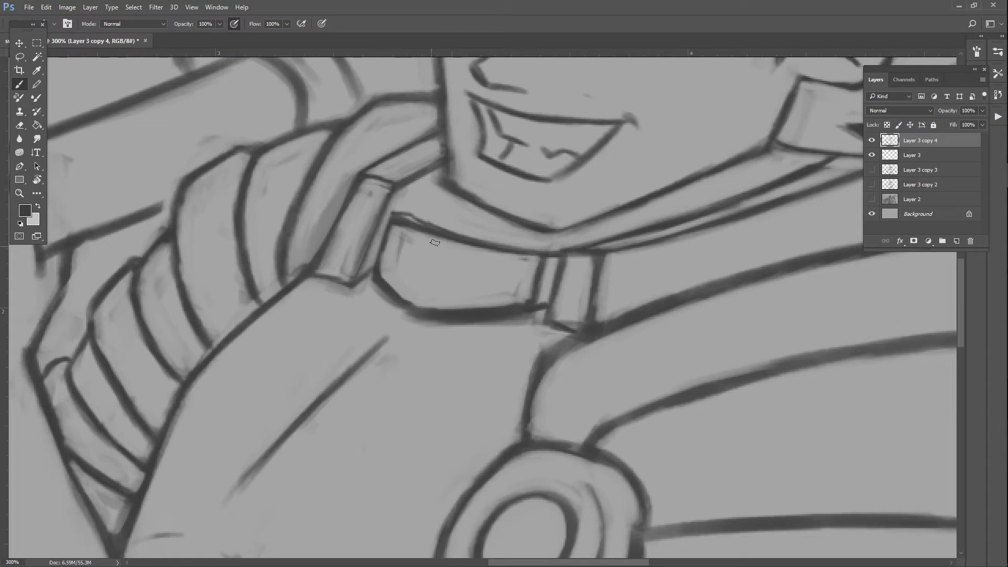
{"action": "left_click_drag", "start_coordinate": [435, 224], "coordinate": [533, 245]}
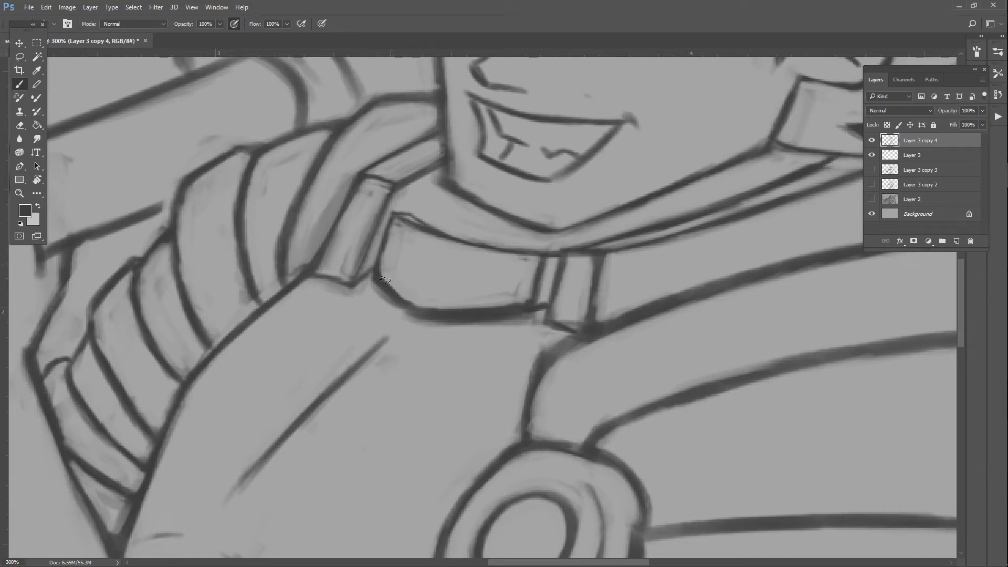
{"action": "mouse_move", "coordinate": [488, 323]}
{"action": "left_mouse_down"}
{"action": "mouse_move", "coordinate": [530, 318]}
{"action": "mouse_move", "coordinate": [408, 327]}
{"action": "left_mouse_up"}
{"action": "key", "text": "ctrl+alt+z"}
{"action": "key", "text": "ctrl+alt+z"}
{"action": "key", "text": "ctrl+alt+z"}
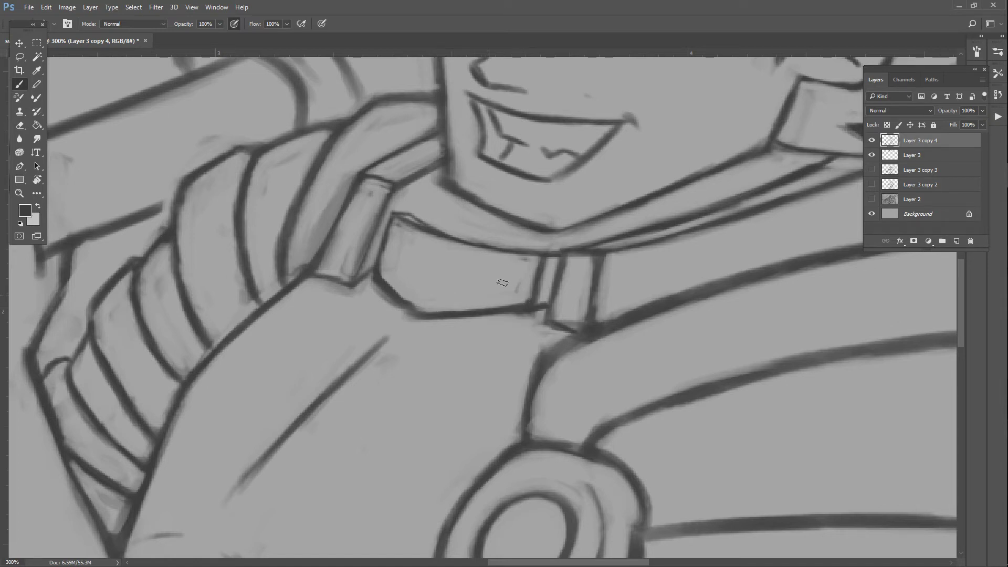
{"action": "mouse_move", "coordinate": [409, 296]}
{"action": "left_mouse_down"}
{"action": "mouse_move", "coordinate": [391, 289]}
{"action": "mouse_move", "coordinate": [419, 316]}
{"action": "left_mouse_up"}
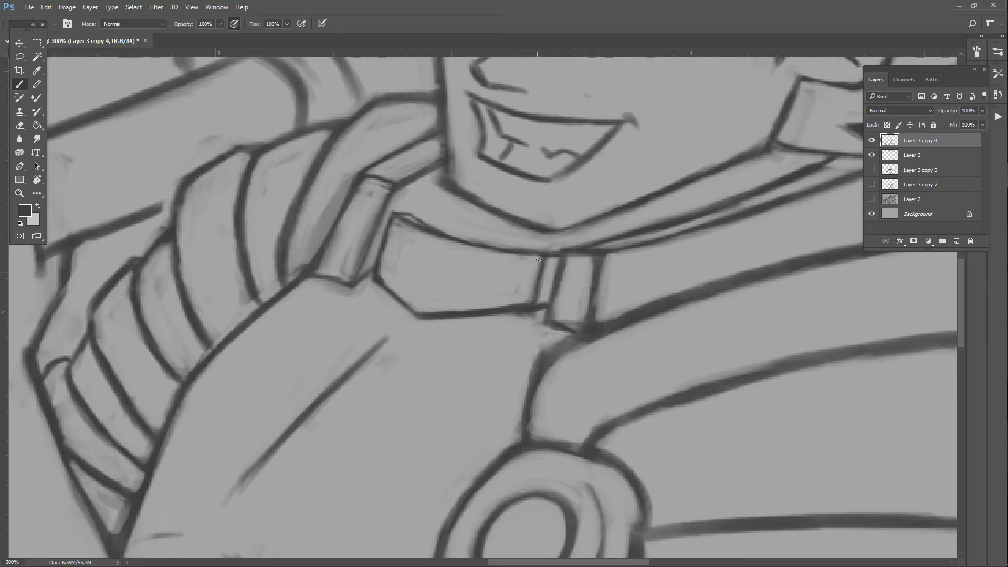
- Add short neck lines between the jaw and the collar, one below the chin and one below the hair near the ear
{"action": "key", "text": "ctrl+minus"}
{"action": "key", "text": "ctrl+minus"}
{"action": "key", "text": "ctrl+minus"}
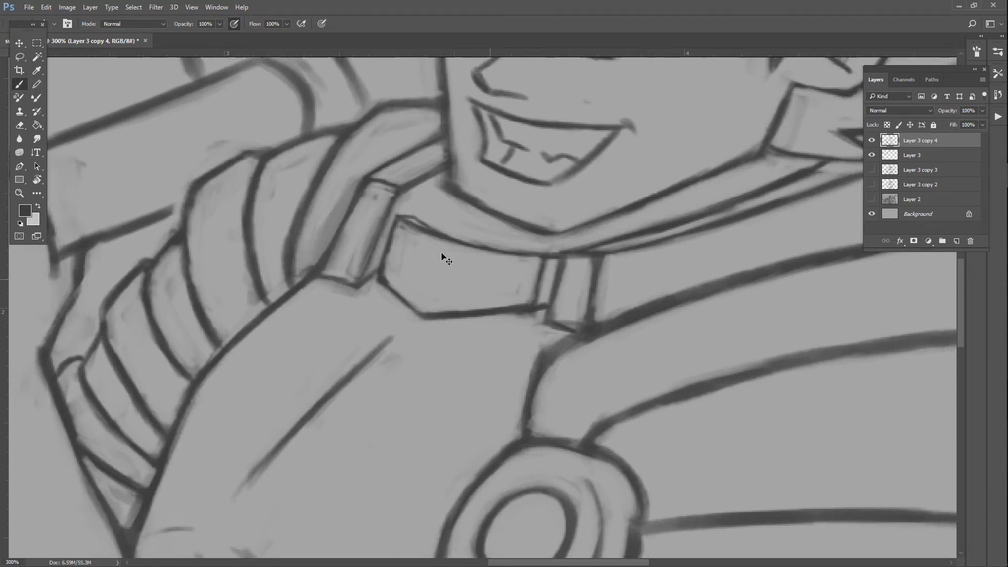
{"action": "key", "text": "ctrl+plus"}
{"action": "key", "text": "ctrl+plus"}
{"action": "key", "text": "ctrl+plus"}
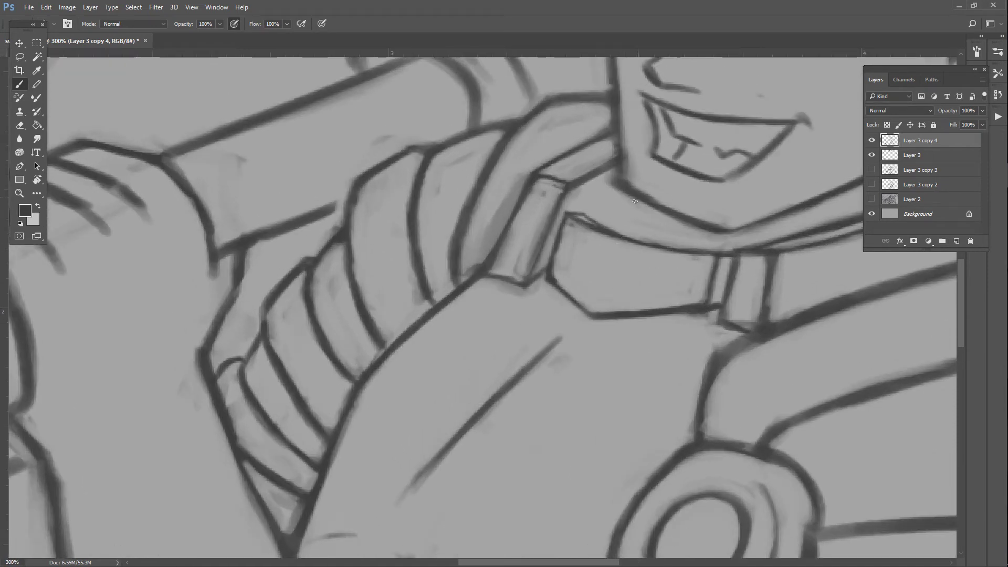
{"action": "mouse_move", "coordinate": [638, 200]}
{"action": "left_mouse_down"}
{"action": "mouse_move", "coordinate": [631, 239]}
{"action": "mouse_move", "coordinate": [638, 209]}
{"action": "left_mouse_up"}
{"action": "scroll", "coordinate": [505, 162], "scroll_direction": "right", "scroll_amount": 5}
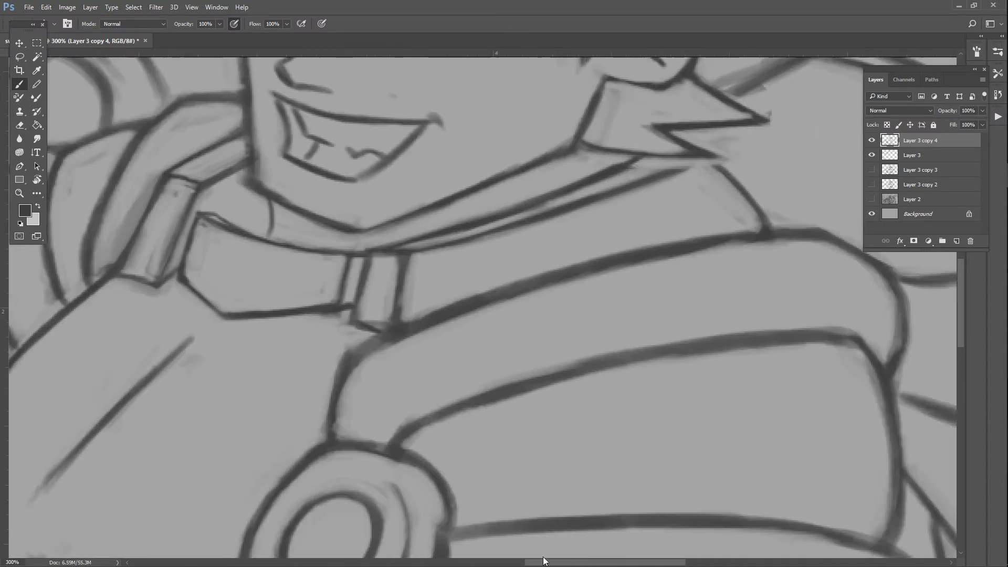
{"action": "mouse_move", "coordinate": [504, 171]}
{"action": "left_mouse_down"}
{"action": "mouse_move", "coordinate": [495, 146]}
{"action": "mouse_move", "coordinate": [508, 171]}
{"action": "left_mouse_up"}
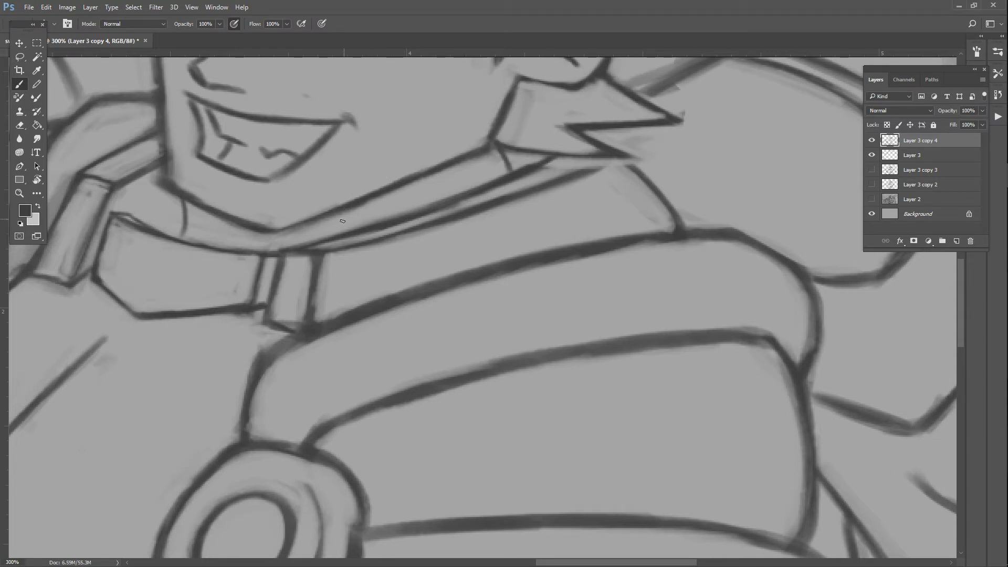
- Compare the line art with the Layer 2 sketch, hide the Layer 3 mountain background, and leave Layer 3 copy 4 visible without the sketch
{"action": "key", "text": "ctrl+minus"}
{"action": "key", "text": "ctrl+minus"}
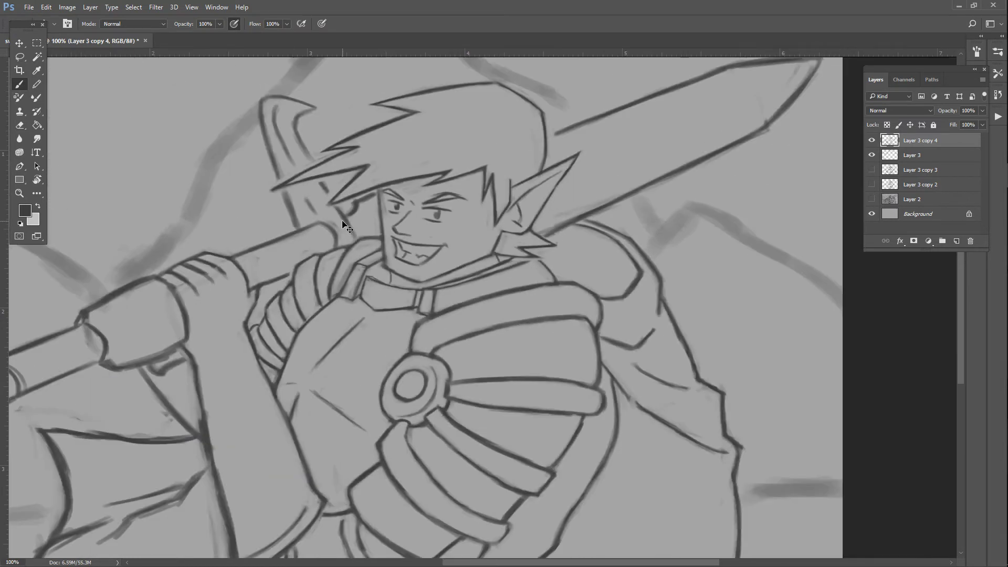
{"action": "key", "text": "ctrl+minus"}
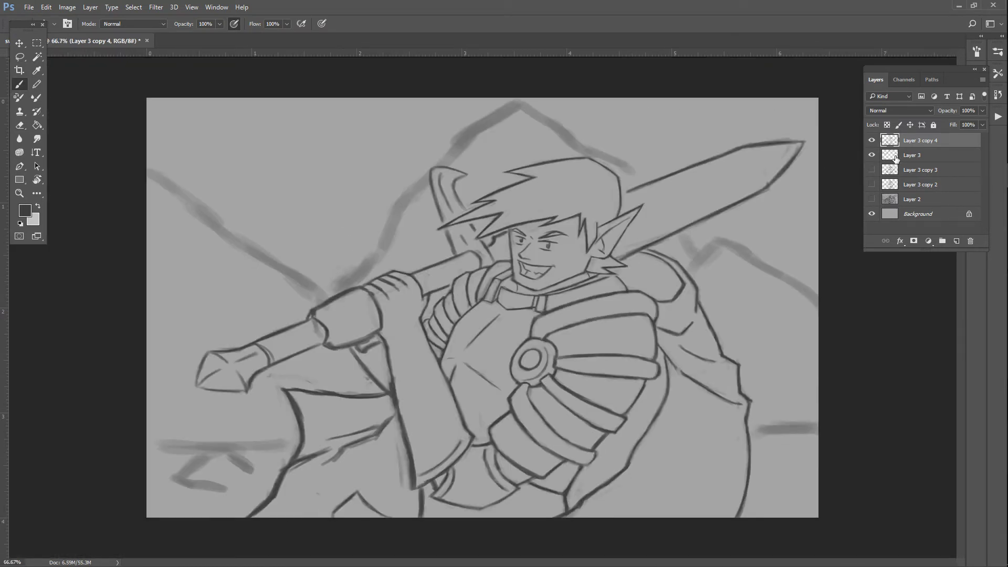
{"action": "left_click", "coordinate": [872, 200]}
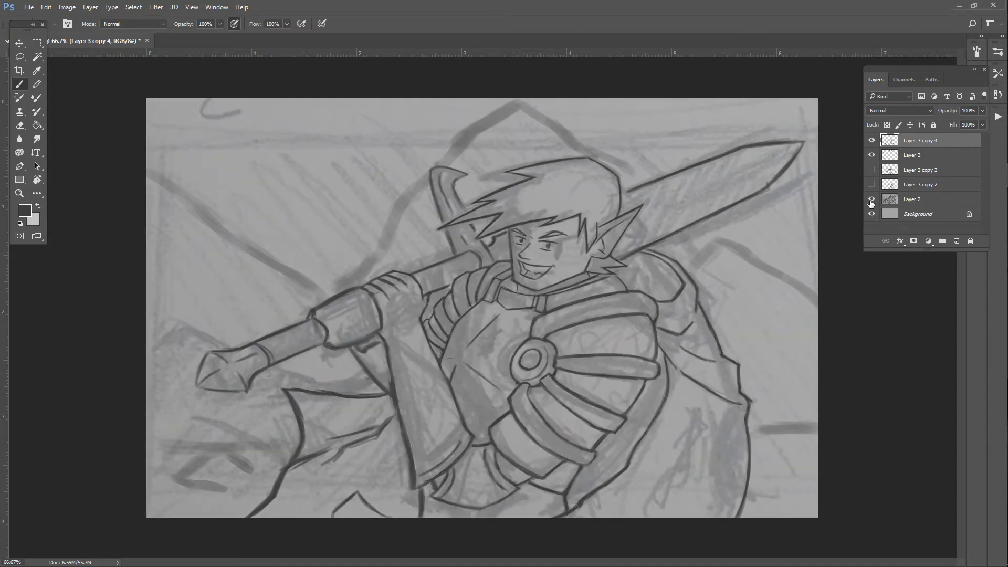
{"action": "left_click", "coordinate": [872, 156]}
{"action": "left_click", "coordinate": [872, 141]}
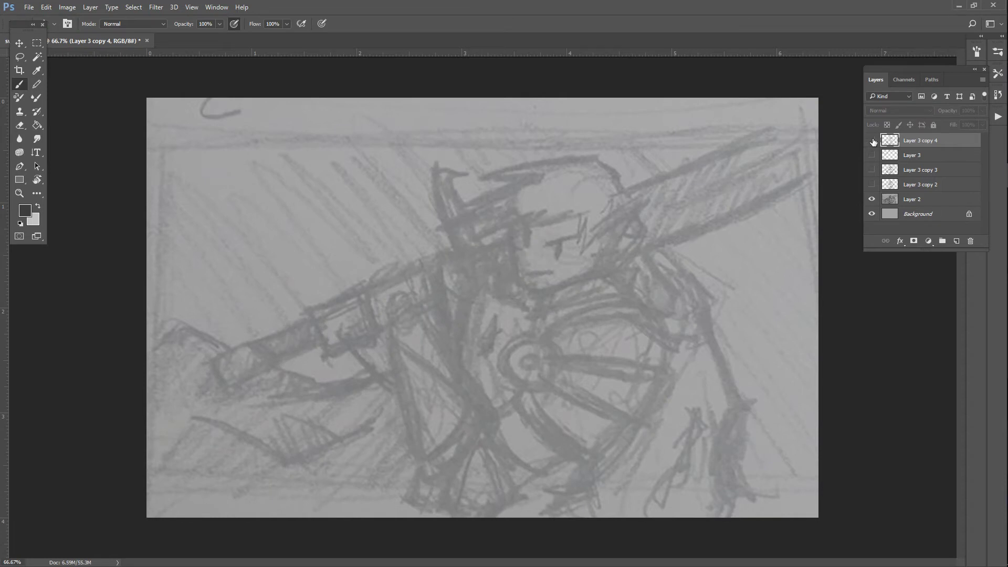
{"action": "left_click", "coordinate": [872, 142]}
{"action": "left_click", "coordinate": [871, 141]}
{"action": "left_click", "coordinate": [871, 141]}
{"action": "left_click", "coordinate": [872, 199]}
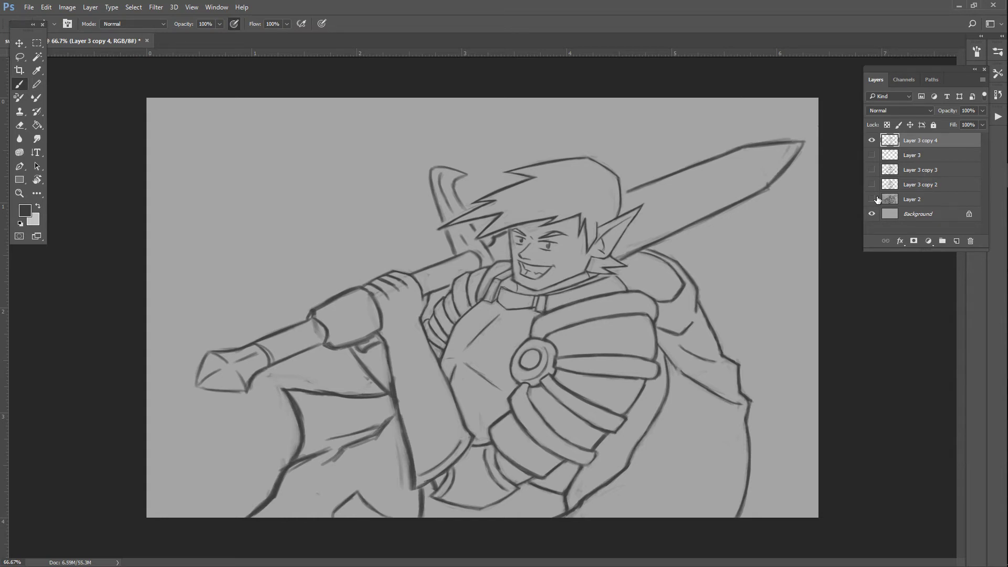
- Erase the sword's tip and extend both blade edges to the canvas's right border
{"action": "mouse_move", "coordinate": [769, 181]}
{"action": "left_mouse_down"}
{"action": "mouse_move", "coordinate": [751, 133]}
{"action": "mouse_move", "coordinate": [787, 146]}
{"action": "mouse_move", "coordinate": [799, 131]}
{"action": "mouse_move", "coordinate": [772, 153]}
{"action": "left_mouse_up"}
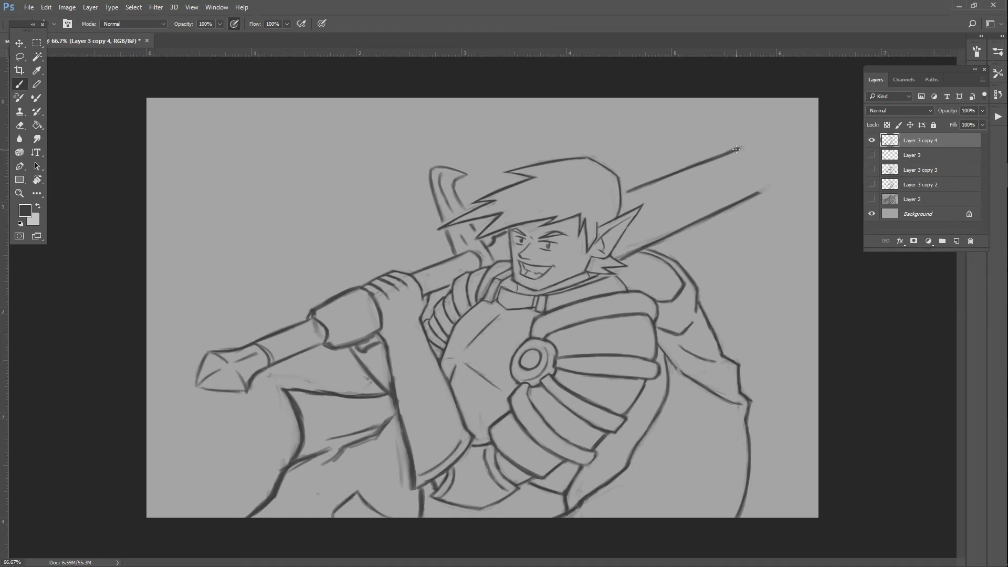
{"action": "mouse_move", "coordinate": [737, 149]}
{"action": "left_mouse_down"}
{"action": "mouse_move", "coordinate": [816, 116]}
{"action": "mouse_move", "coordinate": [761, 139]}
{"action": "left_mouse_up"}
{"action": "mouse_move", "coordinate": [754, 195]}
{"action": "left_mouse_down"}
{"action": "mouse_move", "coordinate": [810, 165]}
{"action": "mouse_move", "coordinate": [731, 204]}
{"action": "left_mouse_up"}
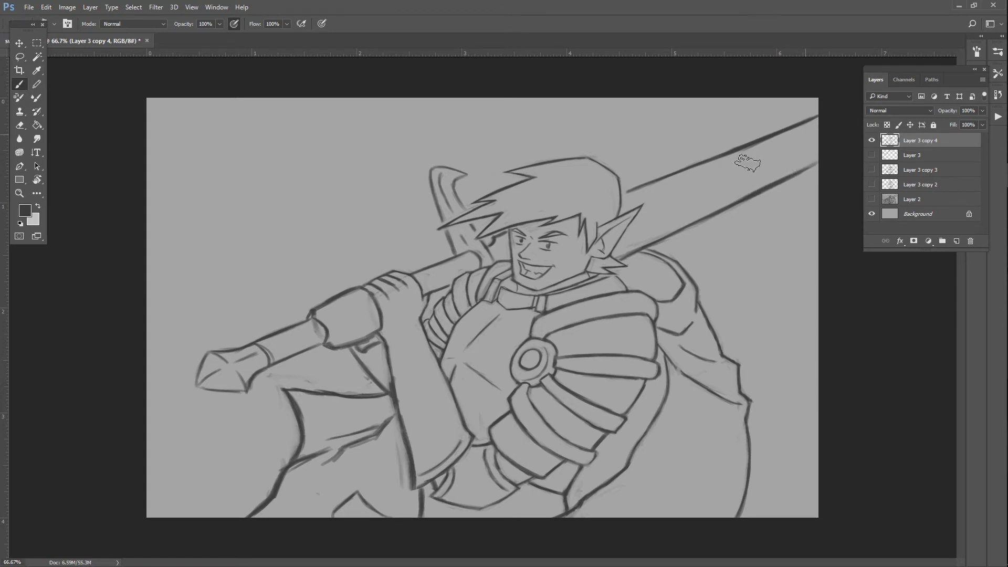
{"action": "key", "text": "ctrl+z"}
{"action": "left_click_drag", "start_coordinate": [801, 124], "coordinate": [684, 167]}
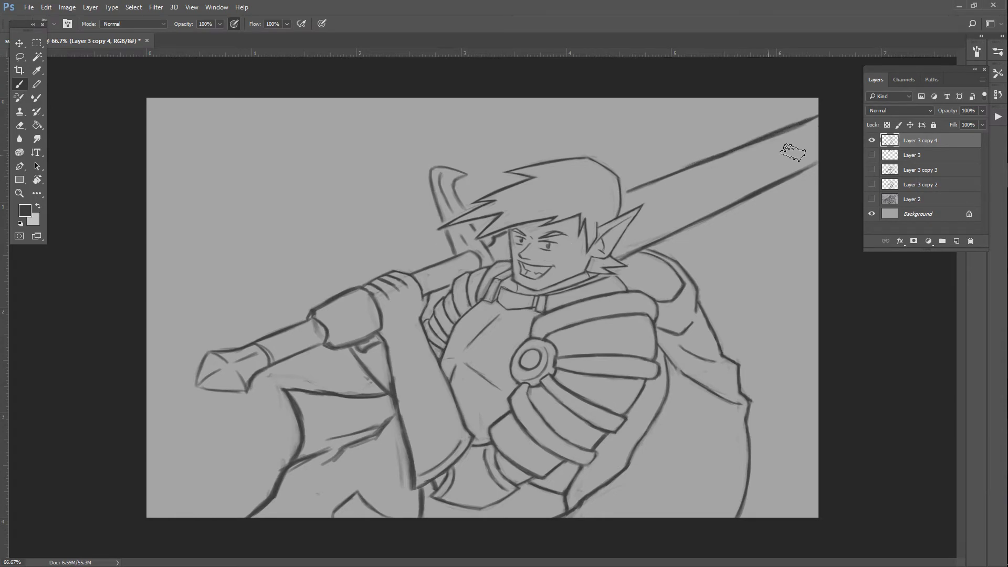
{"action": "mouse_move", "coordinate": [806, 124]}
{"action": "left_mouse_down"}
{"action": "mouse_move", "coordinate": [722, 144]}
{"action": "mouse_move", "coordinate": [817, 122]}
{"action": "left_mouse_up"}
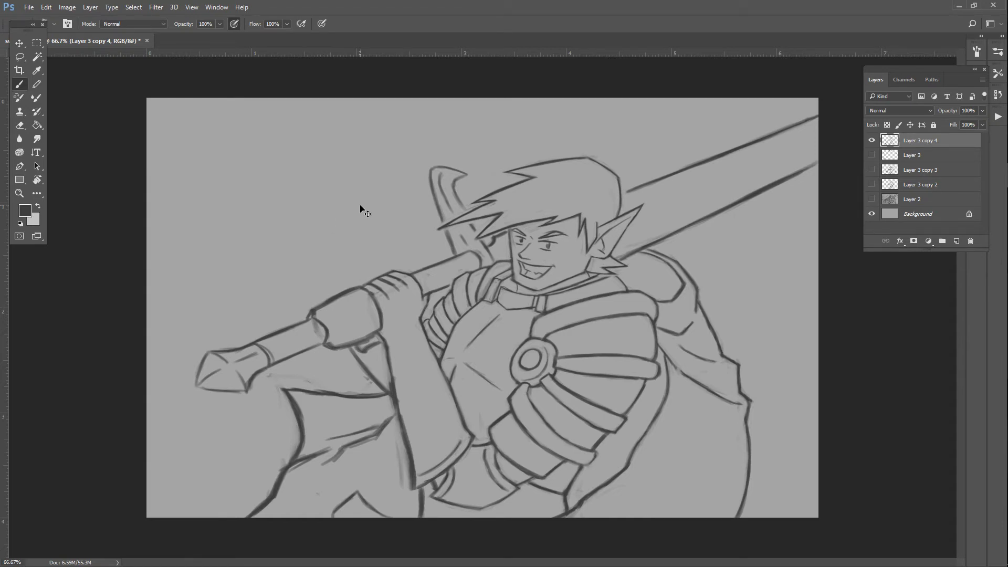
- Erase the rough strokes along the raised forearm's outer edge and redraw it as a thinner line
{"action": "key", "text": "ctrl+plus"}
{"action": "scroll", "coordinate": [360, 206], "scroll_direction": "down", "scroll_amount": 5}
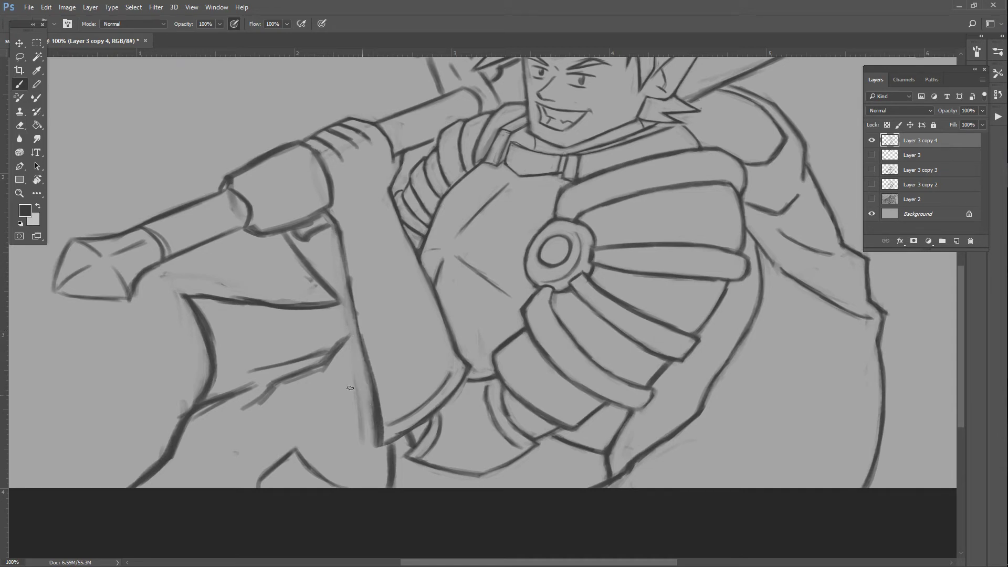
{"action": "left_click_drag", "start_coordinate": [366, 404], "coordinate": [368, 441]}
{"action": "mouse_move", "coordinate": [363, 388]}
{"action": "left_mouse_down"}
{"action": "mouse_move", "coordinate": [365, 423]}
{"action": "mouse_move", "coordinate": [353, 396]}
{"action": "left_mouse_up"}
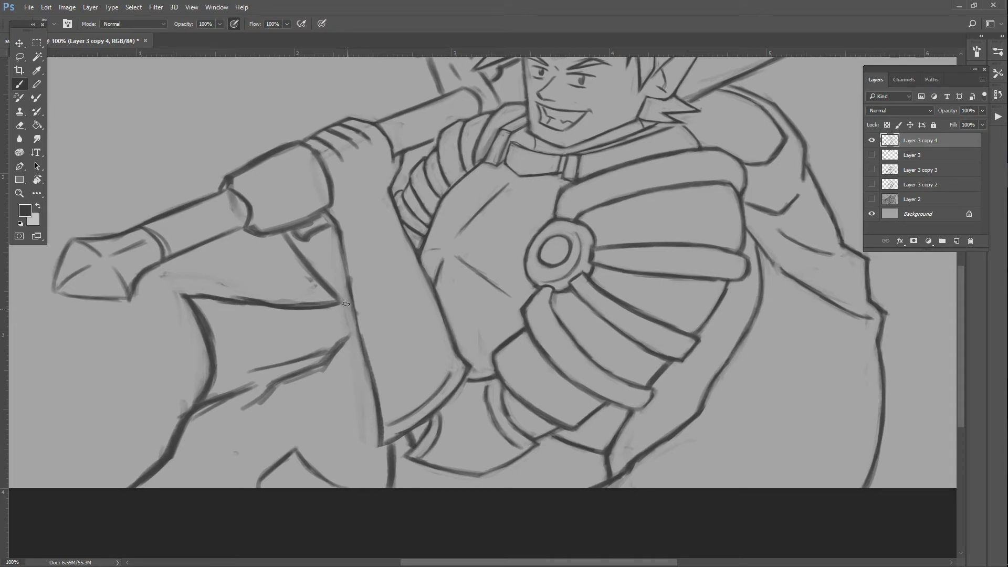
{"action": "mouse_move", "coordinate": [342, 235]}
{"action": "left_mouse_down"}
{"action": "mouse_move", "coordinate": [357, 323]}
{"action": "mouse_move", "coordinate": [343, 245]}
{"action": "left_mouse_up"}
{"action": "mouse_move", "coordinate": [340, 228]}
{"action": "left_mouse_down"}
{"action": "mouse_move", "coordinate": [361, 334]}
{"action": "mouse_move", "coordinate": [351, 273]}
{"action": "mouse_move", "coordinate": [357, 318]}
{"action": "left_mouse_up"}
{"action": "left_click_drag", "start_coordinate": [347, 273], "coordinate": [362, 341]}
{"action": "left_click_drag", "start_coordinate": [349, 292], "coordinate": [368, 352]}
- Refine the back of the gripping hand near the wrist and touch up the forearm's outer edge
{"action": "mouse_move", "coordinate": [384, 150]}
{"action": "left_mouse_down"}
{"action": "mouse_move", "coordinate": [391, 140]}
{"action": "mouse_move", "coordinate": [393, 148]}
{"action": "mouse_move", "coordinate": [383, 141]}
{"action": "left_mouse_up"}
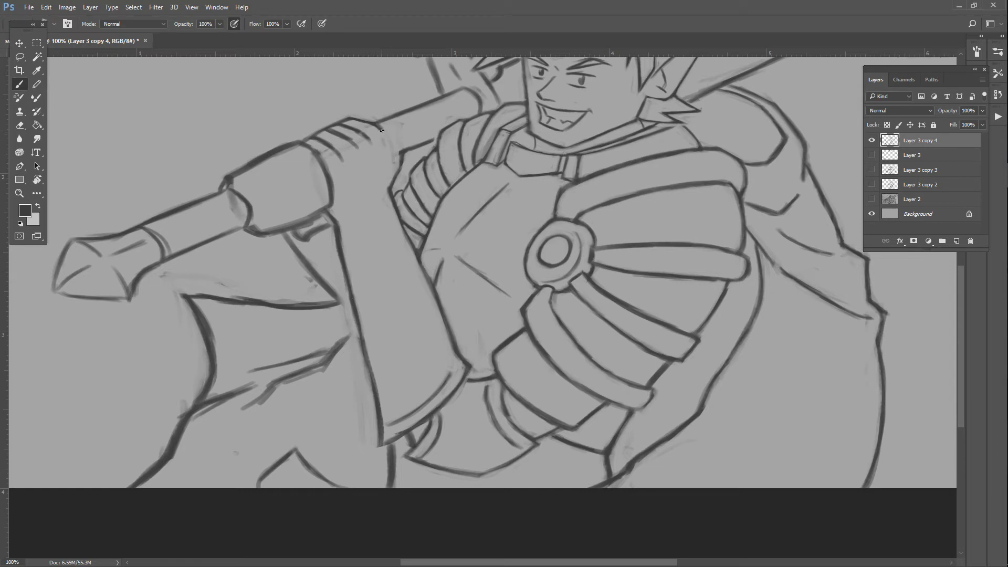
{"action": "mouse_move", "coordinate": [382, 129]}
{"action": "left_mouse_down"}
{"action": "mouse_move", "coordinate": [389, 170]}
{"action": "mouse_move", "coordinate": [386, 139]}
{"action": "left_mouse_up"}
{"action": "mouse_move", "coordinate": [382, 172]}
{"action": "left_mouse_down"}
{"action": "mouse_move", "coordinate": [375, 133]}
{"action": "mouse_move", "coordinate": [379, 156]}
{"action": "left_mouse_up"}
{"action": "left_click_drag", "start_coordinate": [338, 272], "coordinate": [329, 223]}
{"action": "left_click_drag", "start_coordinate": [347, 303], "coordinate": [366, 362]}
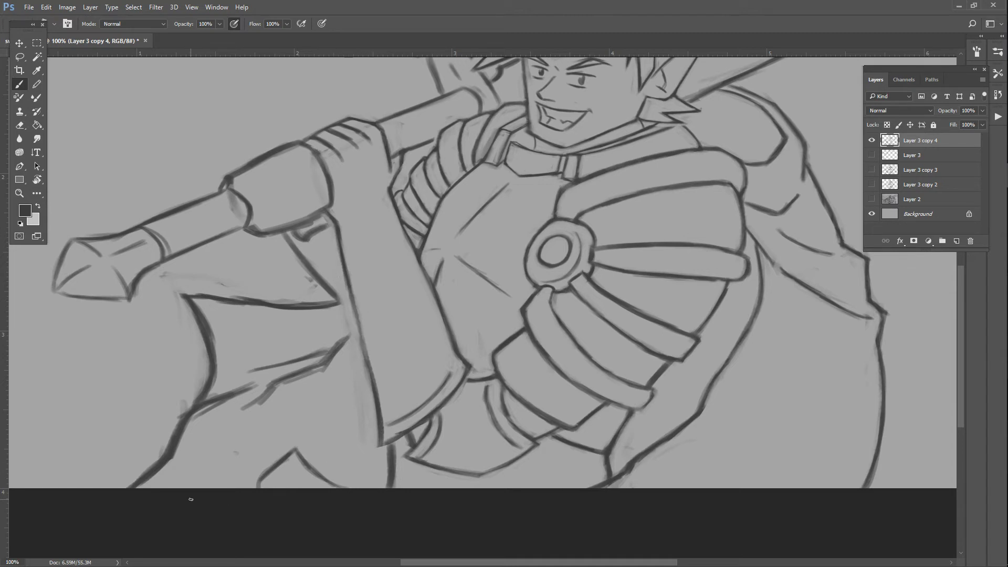
- Smooth the middle of the forearm's outer edge into an even line with the Brush tool
{"action": "key", "text": "ctrl+plus"}
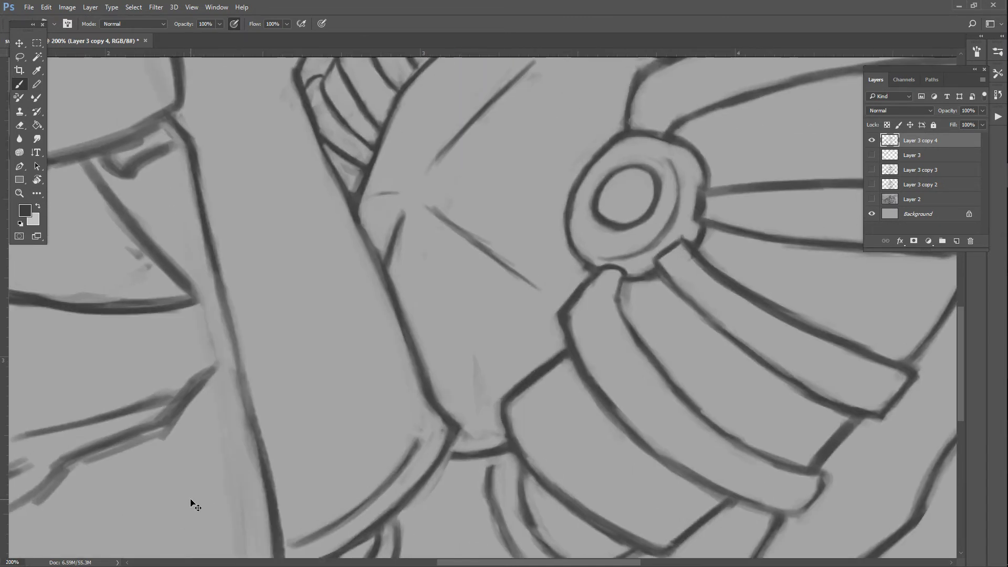
{"action": "key", "text": "p"}
{"action": "left_click_drag", "start_coordinate": [216, 277], "coordinate": [220, 287]}
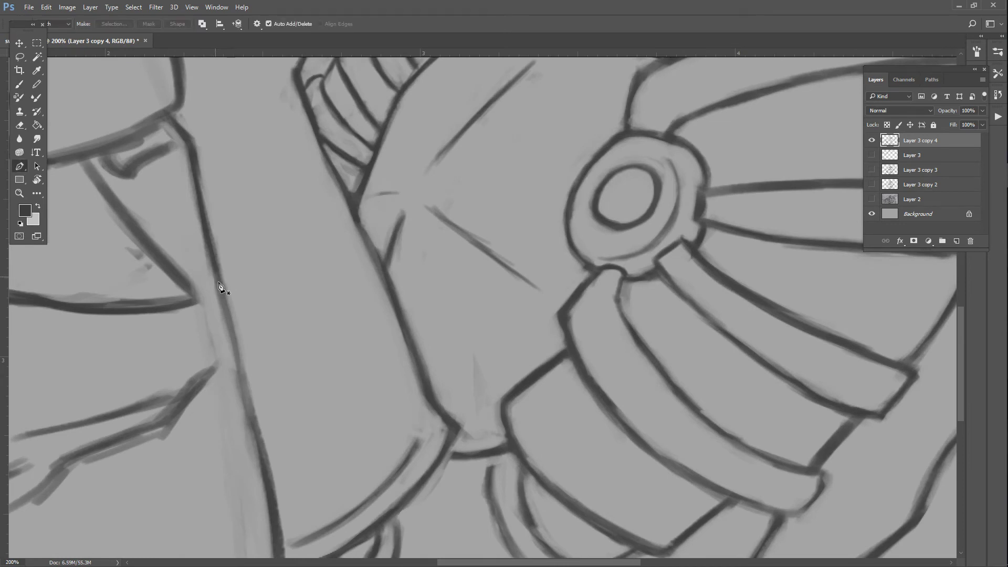
{"action": "left_click", "coordinate": [19, 88]}
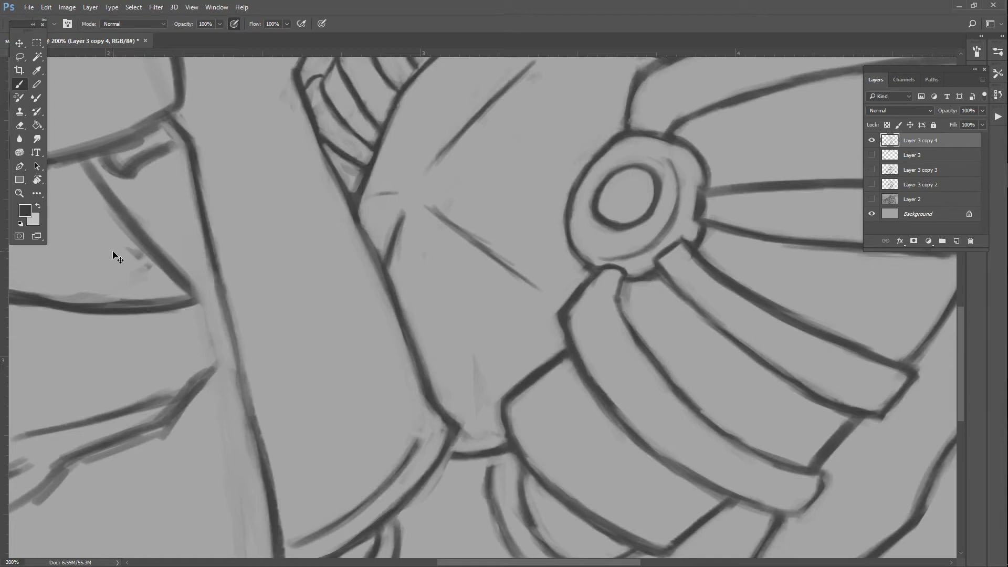
{"action": "mouse_move", "coordinate": [214, 266]}
{"action": "left_mouse_down"}
{"action": "mouse_move", "coordinate": [248, 400]}
{"action": "mouse_move", "coordinate": [243, 351]}
{"action": "mouse_move", "coordinate": [260, 450]}
{"action": "left_mouse_up"}
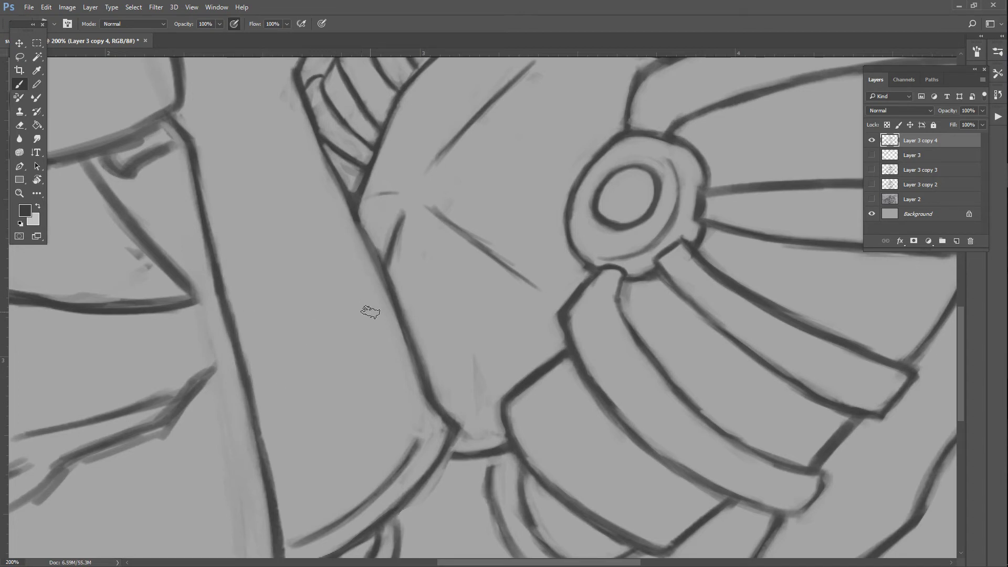
- Save the document, duplicate Layer 3 copy 4 and hide the original
{"action": "key", "text": "ctrl+s"}
{"action": "key", "text": "ctrl+j"}
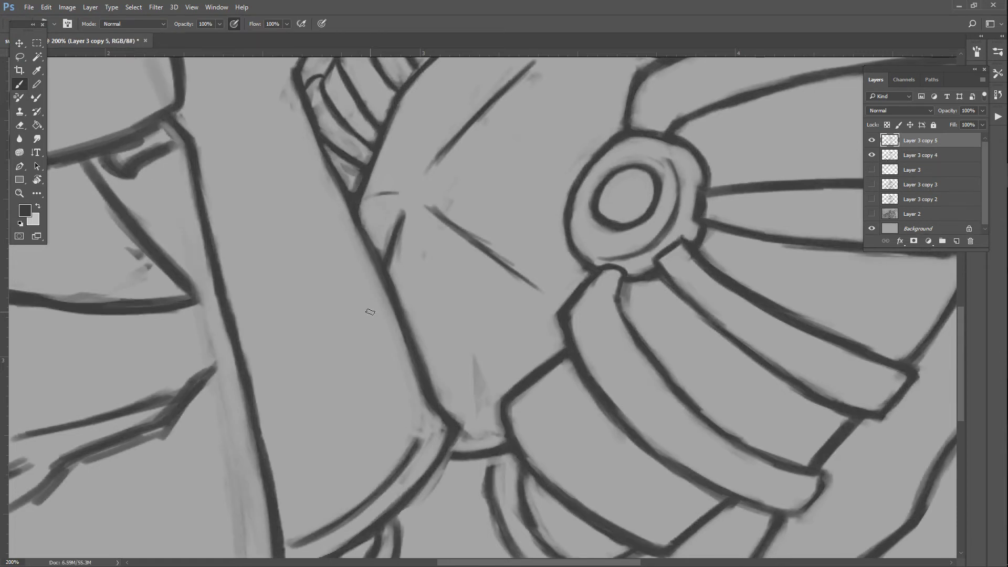
{"action": "left_click", "coordinate": [872, 155]}
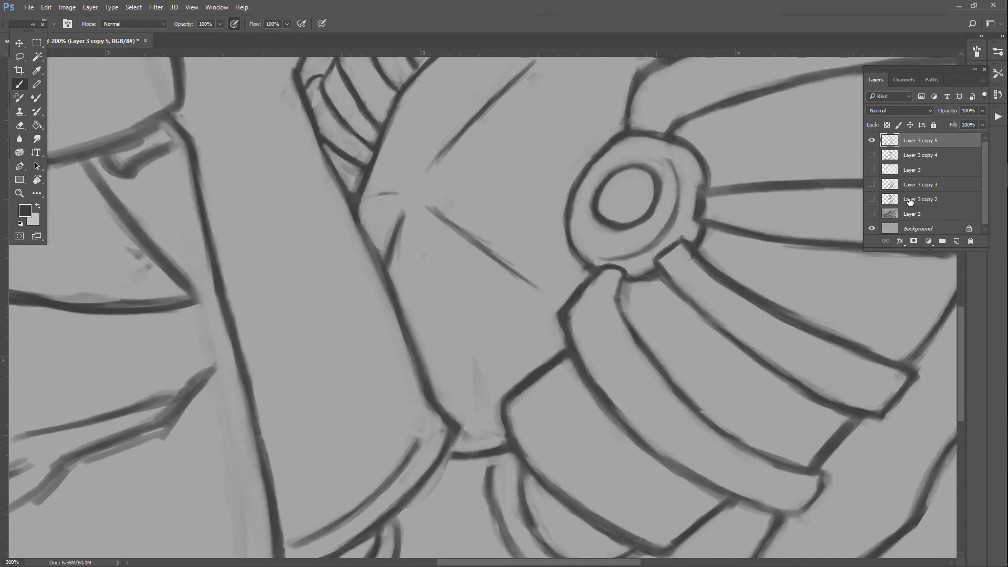
- Delete Layer 3 copy 2, Layer 3 copy 3 and Layer 3, and make Layer 3 copy 5 the active layer
{"action": "left_click", "coordinate": [909, 200]}
{"action": "key", "text": "Delete"}
{"action": "left_click", "coordinate": [919, 187]}
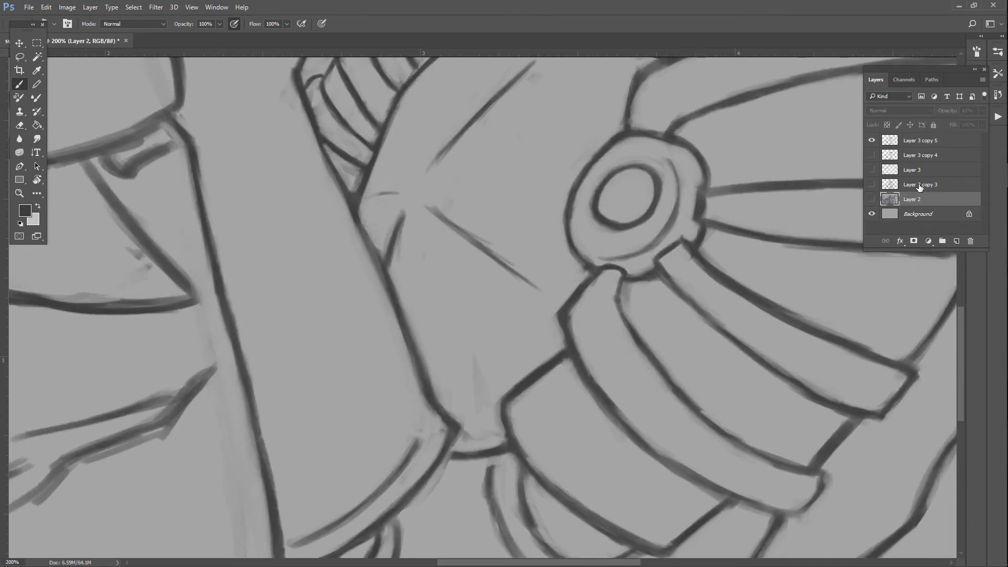
{"action": "key", "text": "Delete"}
{"action": "left_click_drag", "start_coordinate": [919, 185], "coordinate": [916, 171]}
{"action": "key", "text": "Delete"}
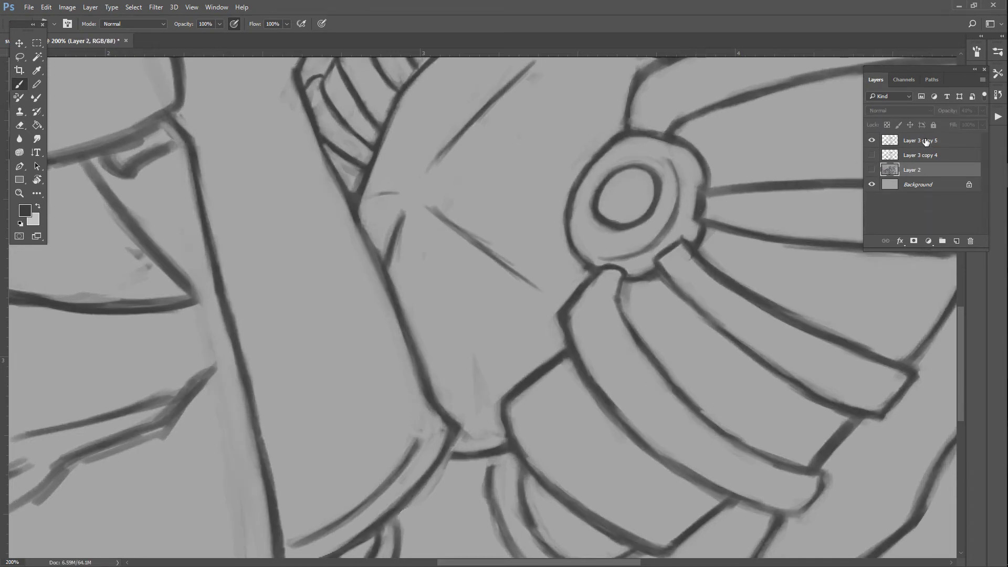
{"action": "left_click", "coordinate": [920, 141]}
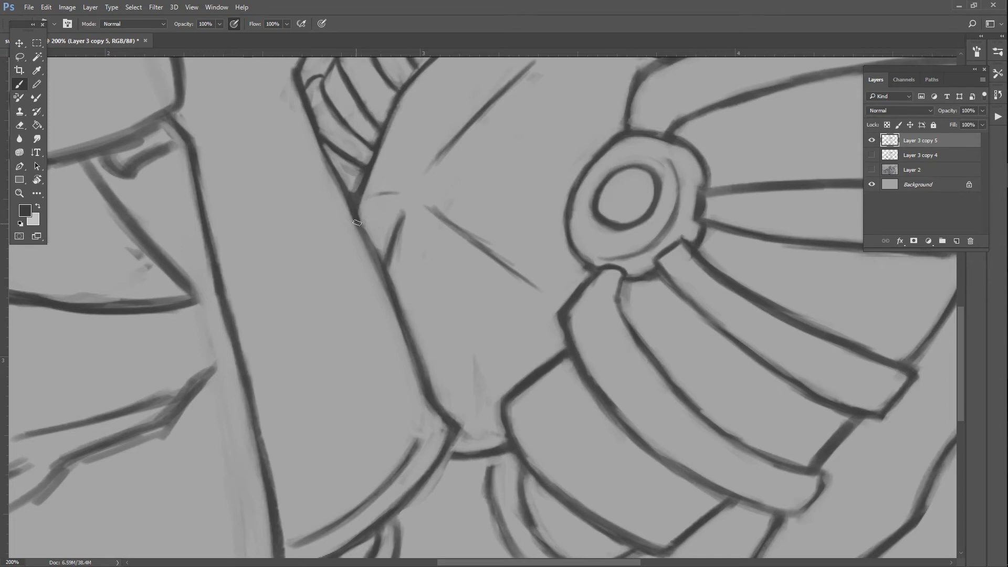
- Refine the forearm's inner edge beside the breastplate and undo the extra strokes on its upper part
{"action": "left_click_drag", "start_coordinate": [358, 216], "coordinate": [389, 294]}
{"action": "mouse_move", "coordinate": [369, 224]}
{"action": "left_mouse_down"}
{"action": "mouse_move", "coordinate": [326, 146]}
{"action": "mouse_move", "coordinate": [358, 220]}
{"action": "mouse_move", "coordinate": [339, 164]}
{"action": "left_mouse_up"}
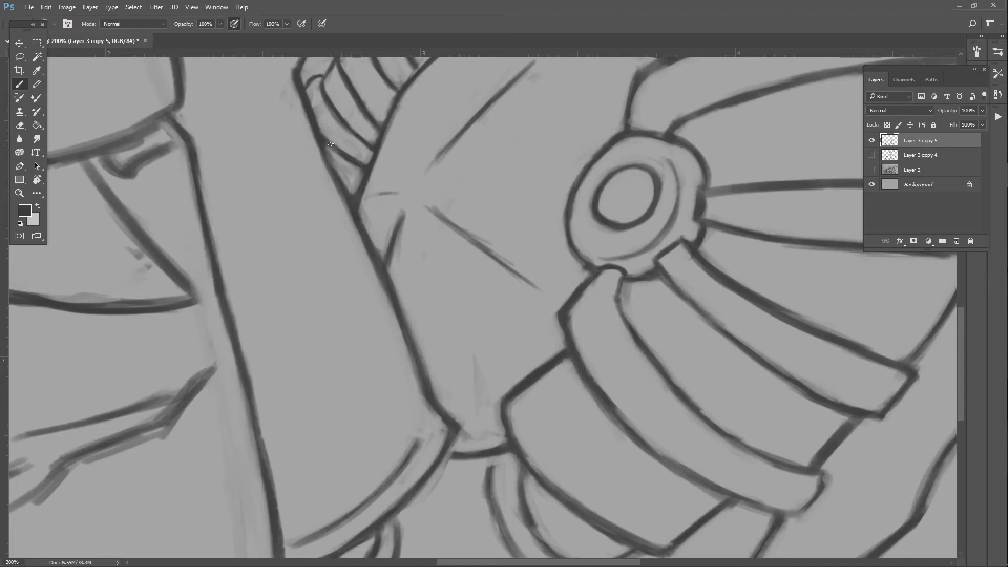
{"action": "key", "text": "ctrl+z"}
{"action": "left_click_drag", "start_coordinate": [319, 136], "coordinate": [356, 224]}
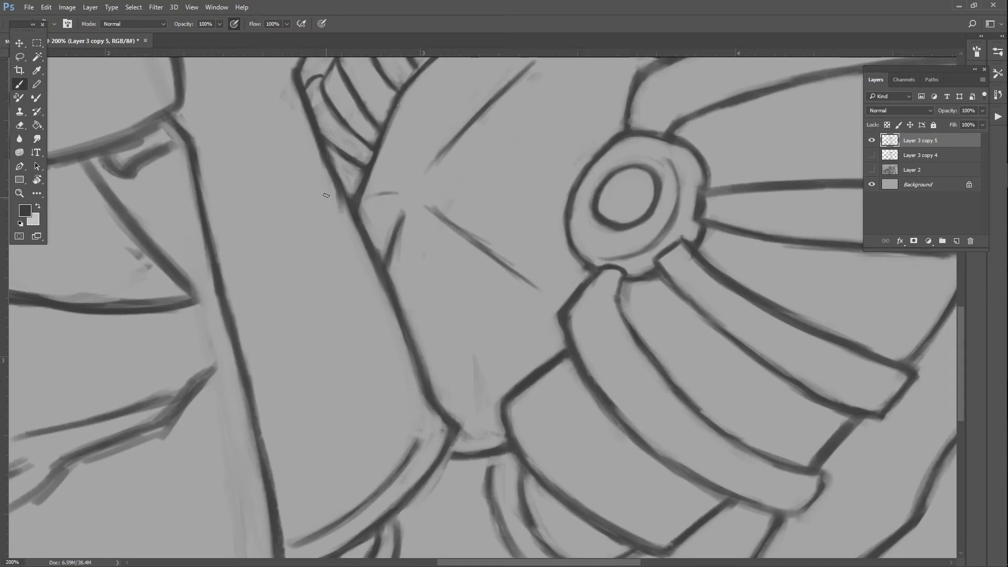
{"action": "key", "text": "ctrl+z"}
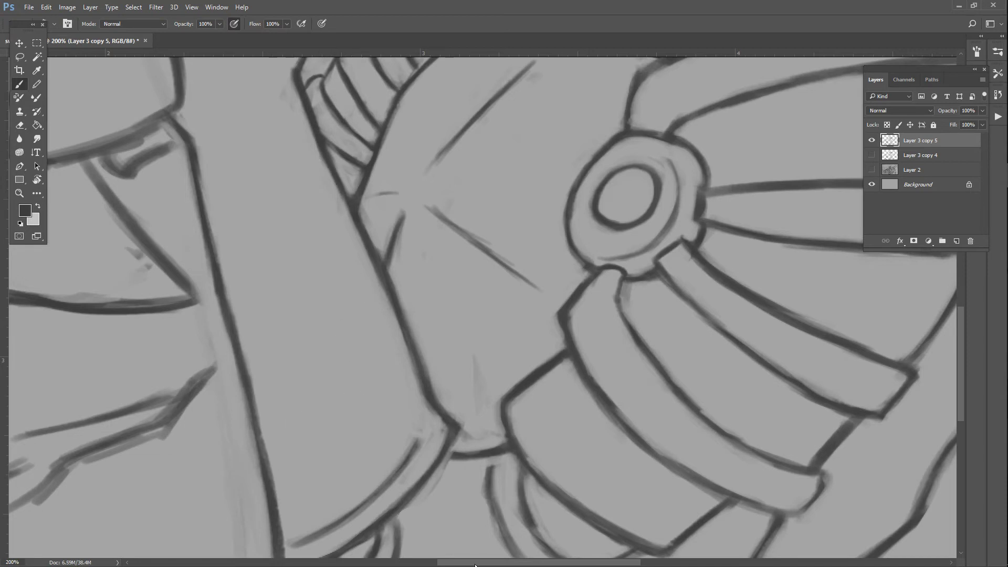
{"action": "scroll", "coordinate": [476, 564], "scroll_direction": "left", "scroll_amount": 10}
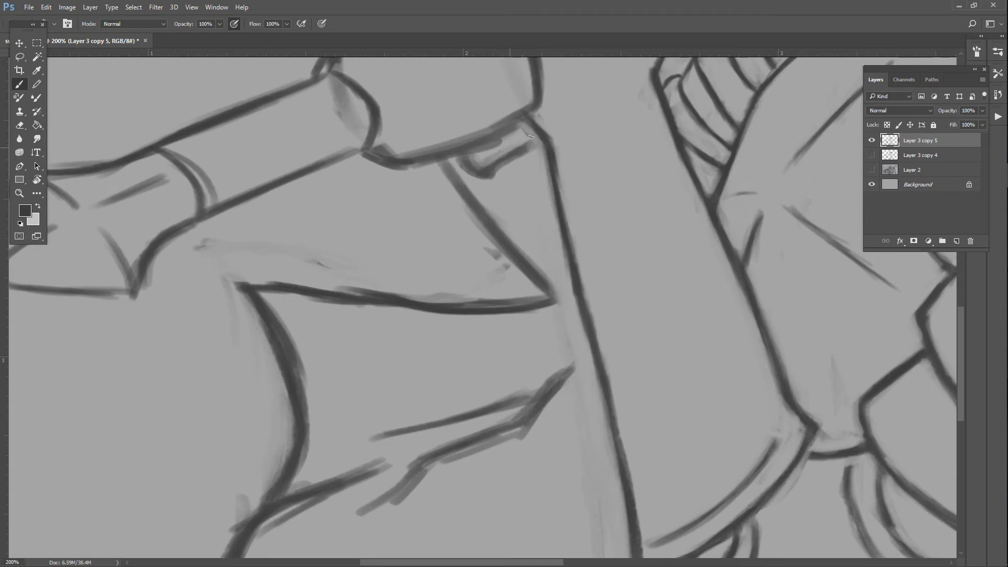
- Clean up the small thumb shape beneath the fist and redraw its outline as a single narrow line
{"action": "mouse_move", "coordinate": [520, 127]}
{"action": "left_mouse_down"}
{"action": "mouse_move", "coordinate": [475, 150]}
{"action": "mouse_move", "coordinate": [512, 134]}
{"action": "mouse_move", "coordinate": [474, 152]}
{"action": "mouse_move", "coordinate": [480, 163]}
{"action": "mouse_move", "coordinate": [471, 154]}
{"action": "mouse_move", "coordinate": [518, 145]}
{"action": "mouse_move", "coordinate": [475, 144]}
{"action": "mouse_move", "coordinate": [519, 131]}
{"action": "mouse_move", "coordinate": [494, 159]}
{"action": "mouse_move", "coordinate": [527, 141]}
{"action": "mouse_move", "coordinate": [483, 189]}
{"action": "mouse_move", "coordinate": [450, 159]}
{"action": "mouse_move", "coordinate": [468, 169]}
{"action": "left_mouse_up"}
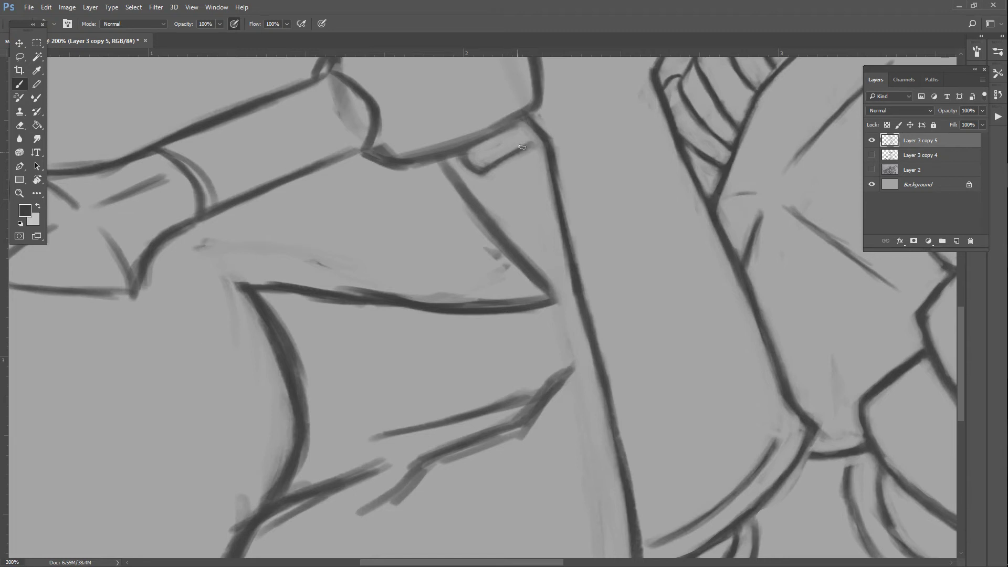
{"action": "mouse_move", "coordinate": [536, 142]}
{"action": "left_mouse_down"}
{"action": "mouse_move", "coordinate": [489, 172]}
{"action": "mouse_move", "coordinate": [474, 162]}
{"action": "left_mouse_up"}
{"action": "key", "text": "ctrl+minus"}
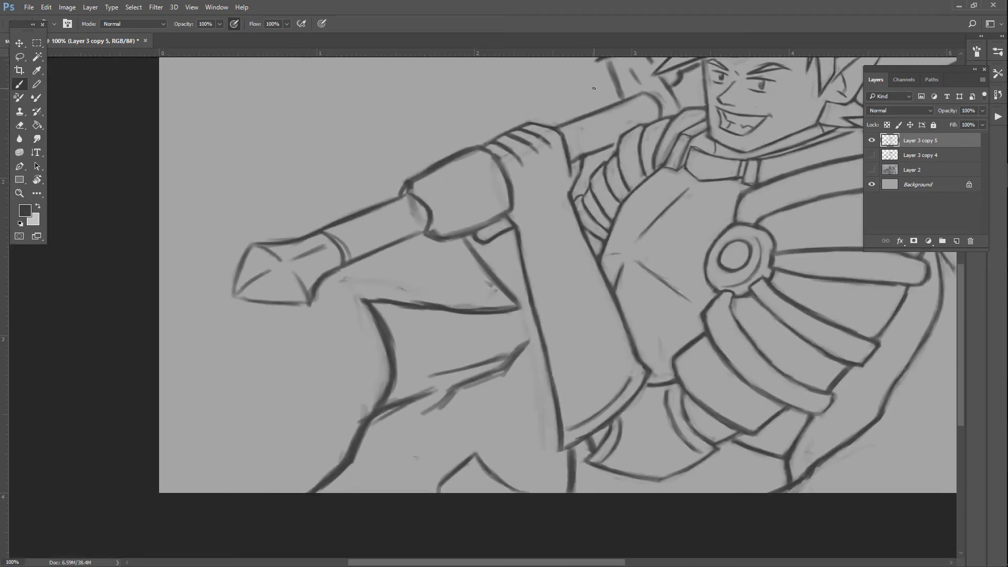
{"action": "key", "text": "ctrl+plus"}
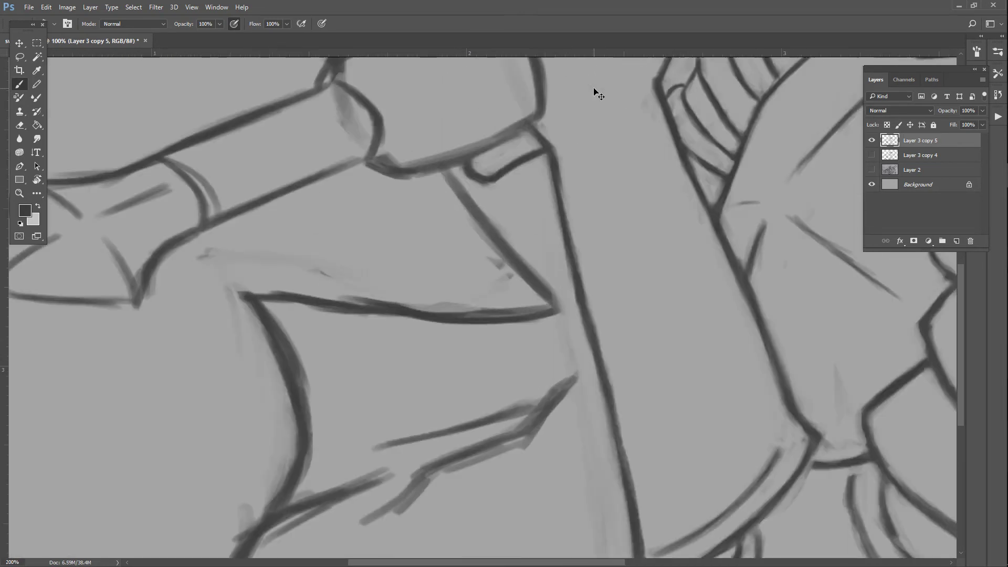
- Draw a new curved line from the underside of the fist down to the forearm's outer edge
{"action": "left_click_drag", "start_coordinate": [447, 190], "coordinate": [479, 246]}
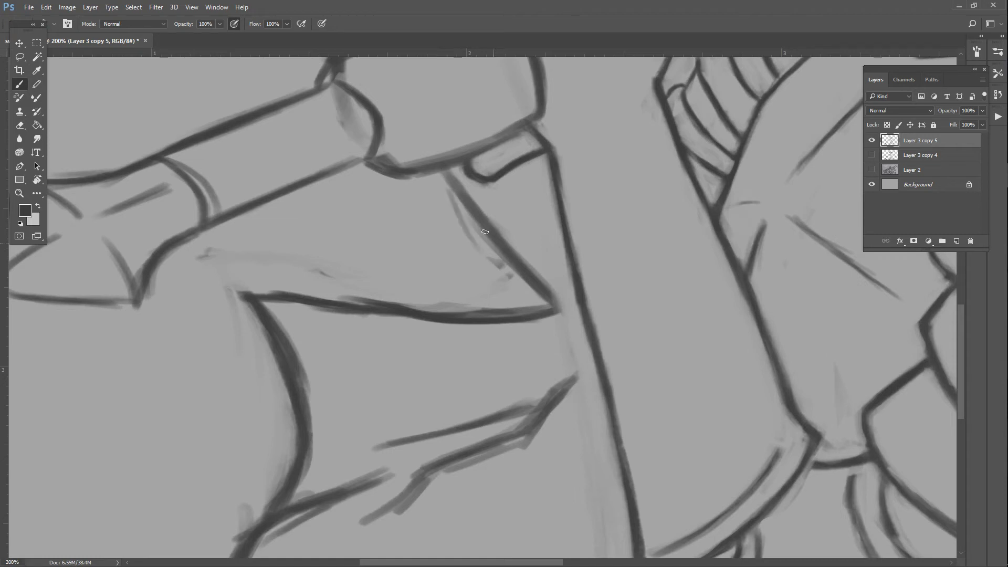
{"action": "left_click_drag", "start_coordinate": [437, 167], "coordinate": [501, 302]}
{"action": "left_click_drag", "start_coordinate": [462, 227], "coordinate": [508, 305]}
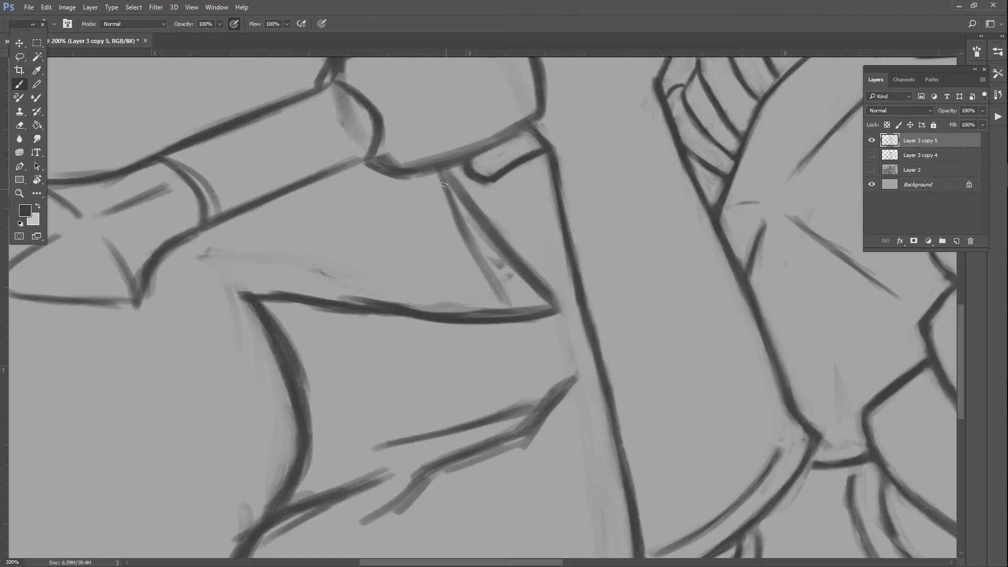
{"action": "left_click_drag", "start_coordinate": [446, 171], "coordinate": [470, 239]}
{"action": "mouse_move", "coordinate": [462, 204]}
{"action": "left_mouse_down"}
{"action": "mouse_move", "coordinate": [489, 274]}
{"action": "mouse_move", "coordinate": [532, 332]}
{"action": "left_mouse_up"}
{"action": "left_click_drag", "start_coordinate": [493, 272], "coordinate": [567, 371]}
{"action": "left_click_drag", "start_coordinate": [530, 320], "coordinate": [586, 390]}
{"action": "left_click_drag", "start_coordinate": [555, 353], "coordinate": [614, 415]}
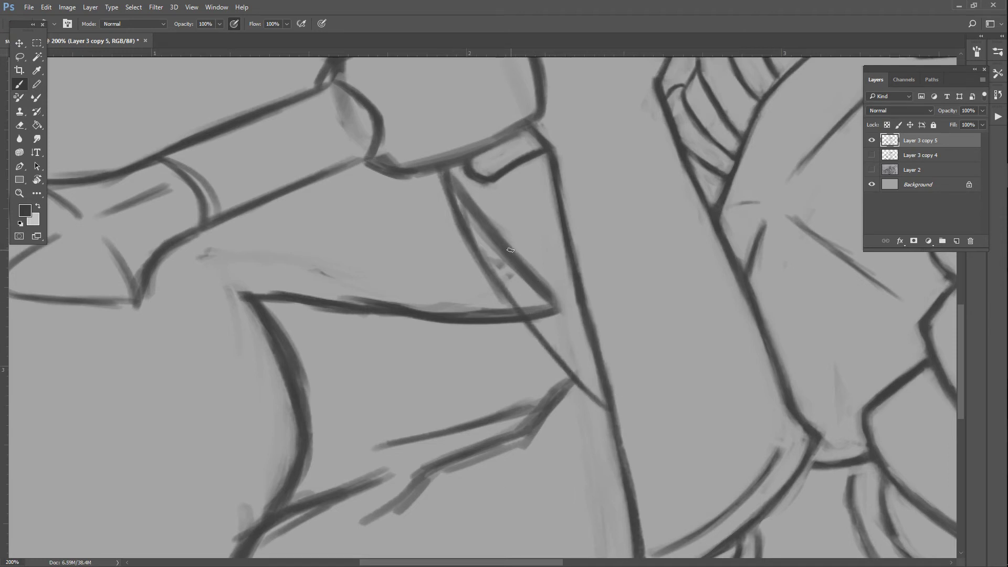
- Erase the old diagonal line between the new curve and the forearm with an enlarged brush, then reduce the brush for the upper end
{"action": "key", "text": "]"}
{"action": "key", "text": "]"}
{"action": "key", "text": "]"}
{"action": "key", "text": "]"}
{"action": "mouse_move", "coordinate": [511, 249]}
{"action": "left_mouse_down"}
{"action": "mouse_move", "coordinate": [523, 275]}
{"action": "mouse_move", "coordinate": [499, 232]}
{"action": "mouse_move", "coordinate": [548, 307]}
{"action": "left_mouse_up"}
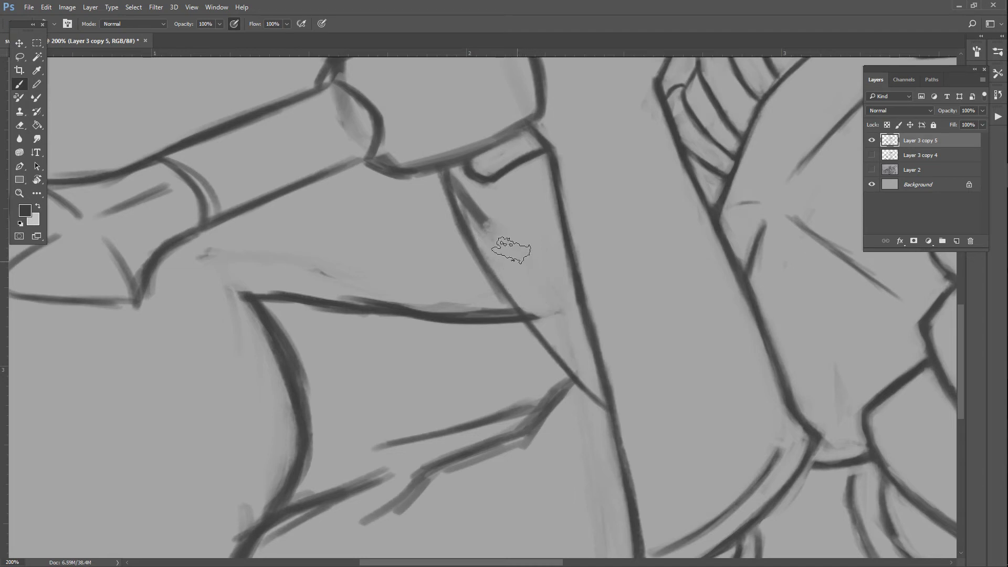
{"action": "key", "text": "["}
{"action": "key", "text": "["}
{"action": "key", "text": "["}
{"action": "key", "text": "["}
{"action": "mouse_move", "coordinate": [469, 187]}
{"action": "left_mouse_down"}
{"action": "mouse_move", "coordinate": [487, 230]}
{"action": "mouse_move", "coordinate": [454, 175]}
{"action": "mouse_move", "coordinate": [462, 226]}
{"action": "mouse_move", "coordinate": [446, 175]}
{"action": "mouse_move", "coordinate": [477, 208]}
{"action": "mouse_move", "coordinate": [453, 195]}
{"action": "mouse_move", "coordinate": [443, 207]}
{"action": "mouse_move", "coordinate": [464, 218]}
{"action": "mouse_move", "coordinate": [436, 181]}
{"action": "mouse_move", "coordinate": [461, 198]}
{"action": "mouse_move", "coordinate": [450, 191]}
{"action": "mouse_move", "coordinate": [473, 231]}
{"action": "left_mouse_up"}
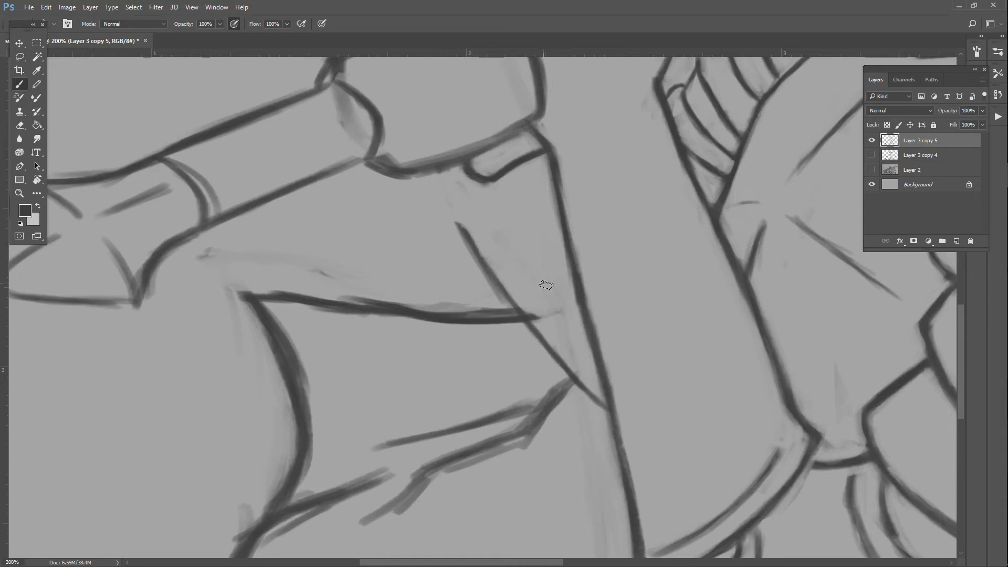
- Redraw the upper part of the diagonal line up to the fist and clean away its stray strokes
{"action": "mouse_move", "coordinate": [430, 171]}
{"action": "left_mouse_down"}
{"action": "mouse_move", "coordinate": [449, 221]}
{"action": "mouse_move", "coordinate": [482, 255]}
{"action": "mouse_move", "coordinate": [468, 226]}
{"action": "mouse_move", "coordinate": [501, 284]}
{"action": "left_mouse_up"}
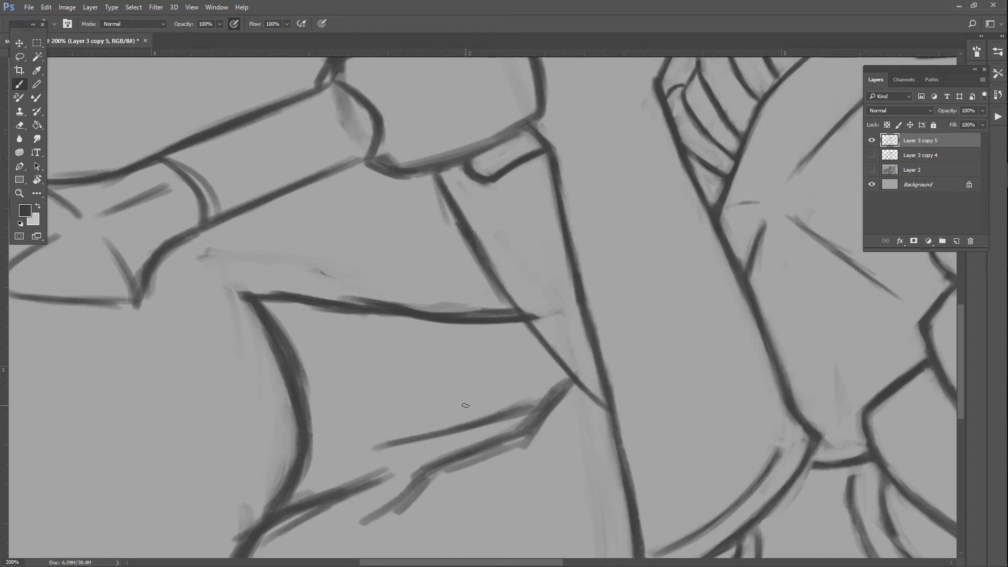
{"action": "left_click_drag", "start_coordinate": [428, 181], "coordinate": [461, 250]}
{"action": "key", "text": "ctrl+alt+z"}
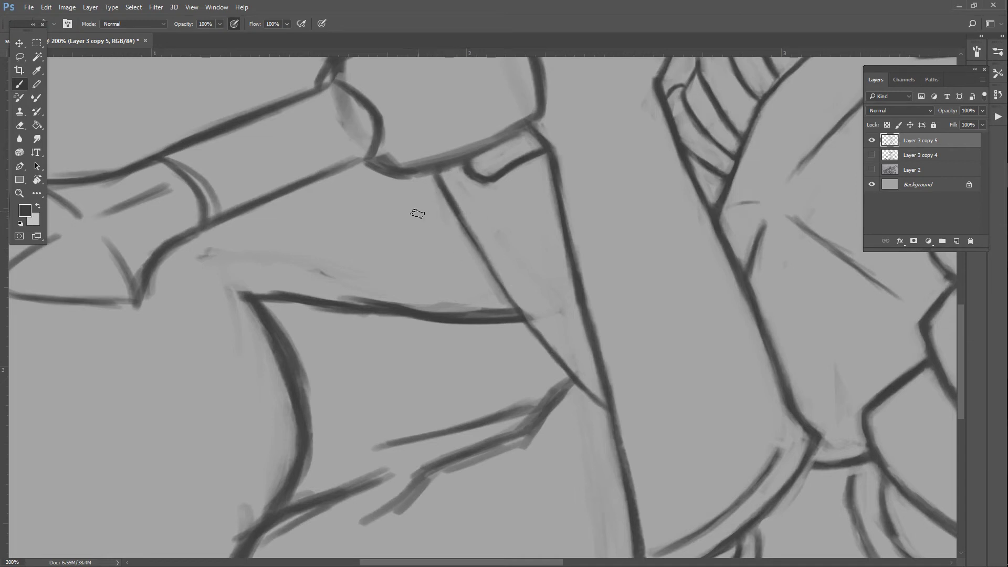
- Redraw the curved knuckle edge of the fist beside the wrist as one clean line
{"action": "scroll", "coordinate": [405, 220], "scroll_direction": "up", "scroll_amount": 5}
{"action": "scroll", "coordinate": [390, 185], "scroll_direction": "up", "scroll_amount": 1}
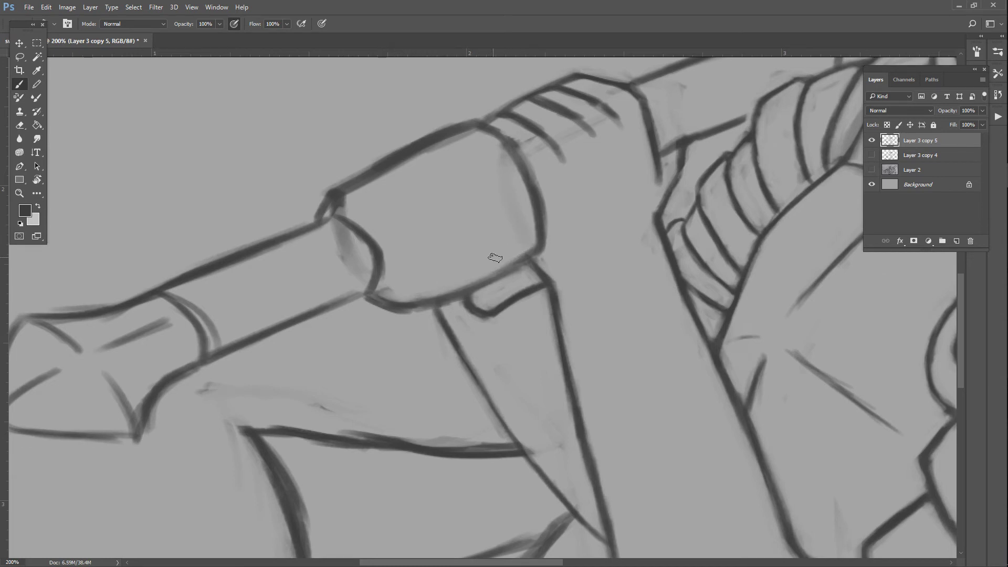
{"action": "key", "text": "ctrl+z"}
{"action": "key", "text": "ctrl+z"}
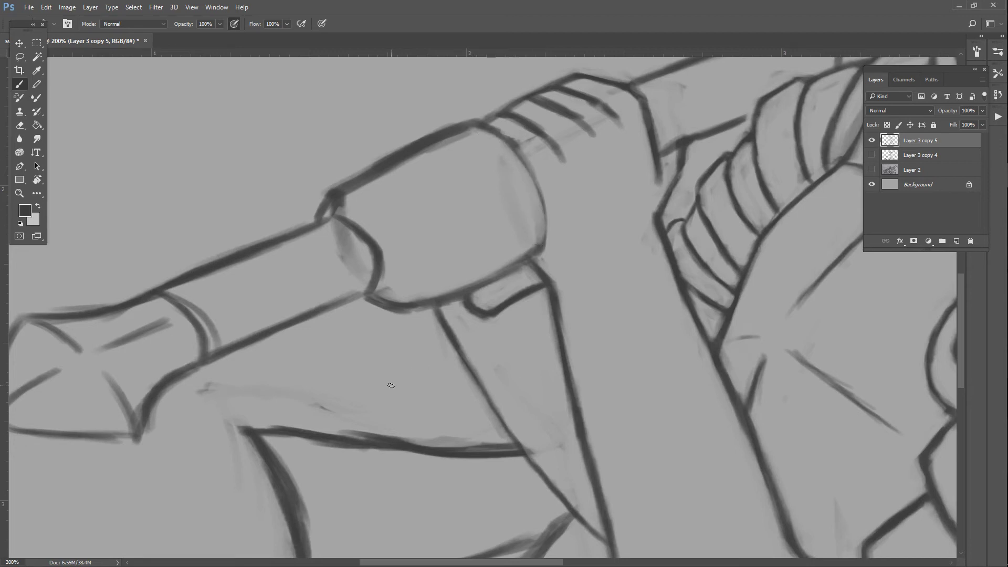
{"action": "mouse_move", "coordinate": [478, 127]}
{"action": "left_mouse_down"}
{"action": "mouse_move", "coordinate": [543, 193]}
{"action": "mouse_move", "coordinate": [512, 141]}
{"action": "mouse_move", "coordinate": [517, 149]}
{"action": "mouse_move", "coordinate": [546, 197]}
{"action": "left_mouse_up"}
{"action": "mouse_move", "coordinate": [541, 239]}
{"action": "left_mouse_down"}
{"action": "mouse_move", "coordinate": [544, 190]}
{"action": "mouse_move", "coordinate": [519, 256]}
{"action": "left_mouse_up"}
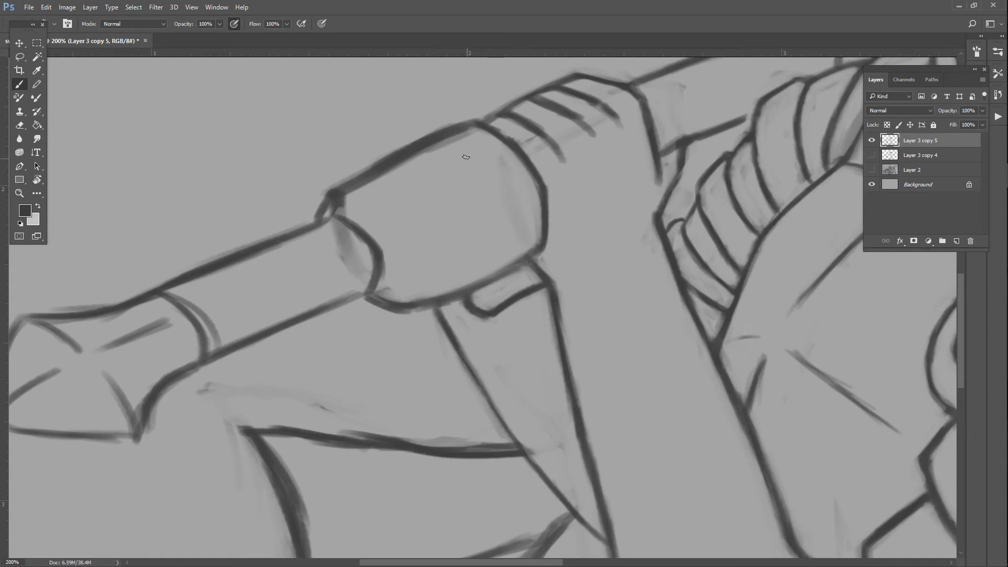
- Draw two bent finger-dividing lines inside the fist, parallel to the knuckle edge
{"action": "mouse_move", "coordinate": [466, 154]}
{"action": "left_mouse_down"}
{"action": "mouse_move", "coordinate": [512, 188]}
{"action": "mouse_move", "coordinate": [520, 254]}
{"action": "mouse_move", "coordinate": [517, 220]}
{"action": "left_mouse_up"}
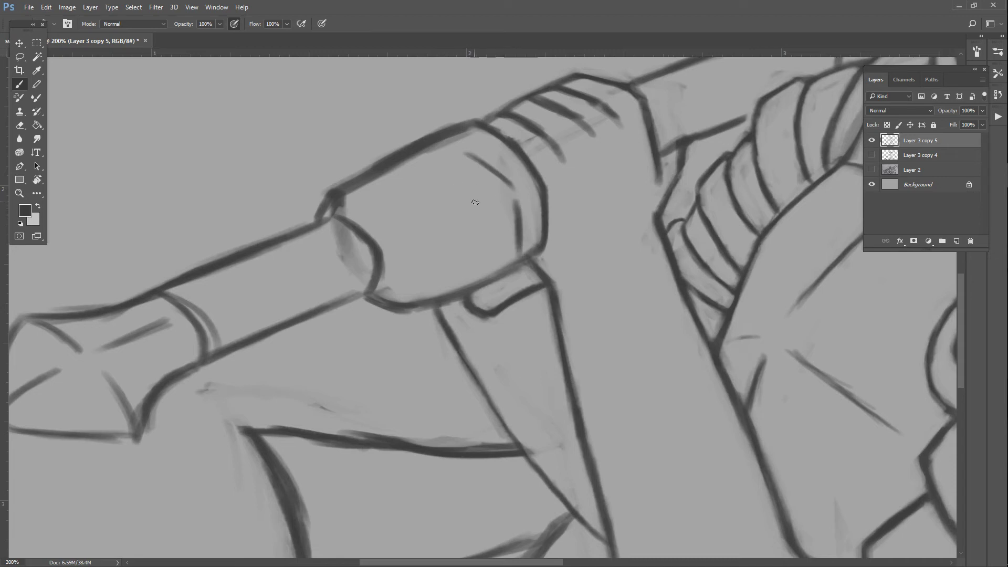
{"action": "mouse_move", "coordinate": [440, 181]}
{"action": "left_mouse_down"}
{"action": "mouse_move", "coordinate": [479, 204]}
{"action": "mouse_move", "coordinate": [487, 271]}
{"action": "left_mouse_up"}
{"action": "left_click_drag", "start_coordinate": [483, 218], "coordinate": [487, 277]}
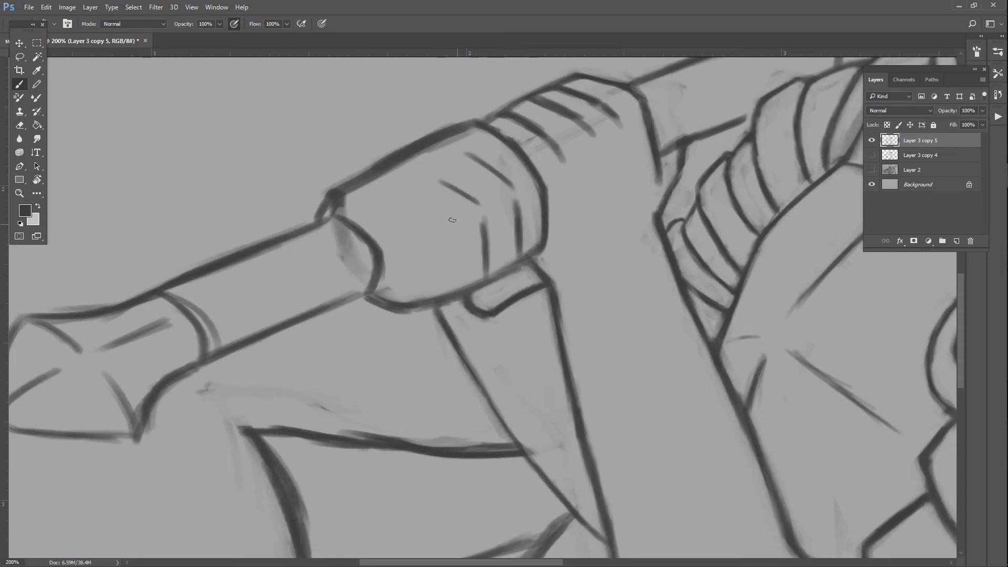
{"action": "mouse_move", "coordinate": [486, 234]}
{"action": "left_mouse_down"}
{"action": "mouse_move", "coordinate": [480, 210]}
{"action": "mouse_move", "coordinate": [436, 178]}
{"action": "mouse_move", "coordinate": [477, 200]}
{"action": "left_mouse_up"}
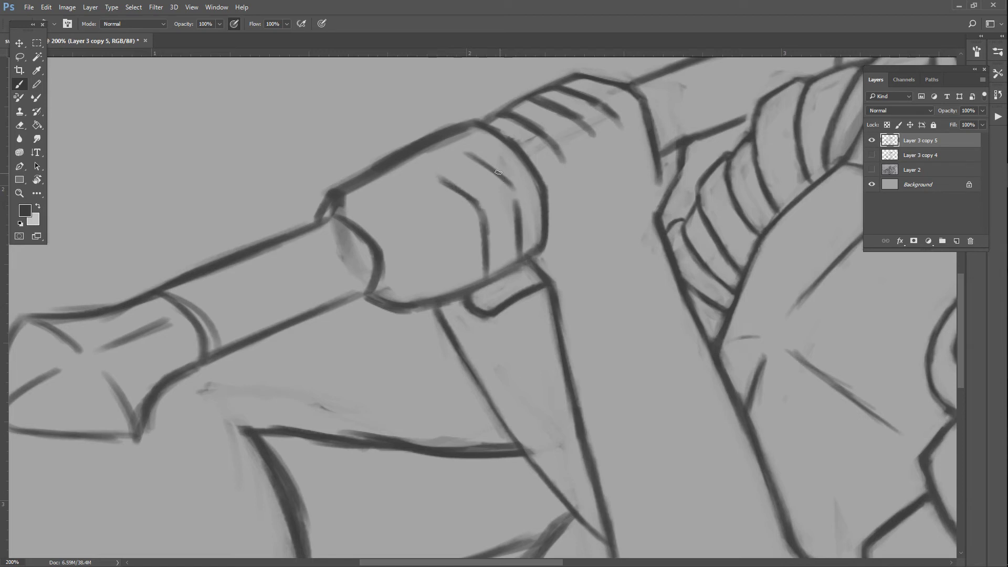
- Darken the finger line and knuckle edge, erase the fist's front curve and thin its upper outline
{"action": "mouse_move", "coordinate": [479, 155]}
{"action": "left_mouse_down"}
{"action": "mouse_move", "coordinate": [517, 188]}
{"action": "mouse_move", "coordinate": [516, 215]}
{"action": "left_mouse_up"}
{"action": "mouse_move", "coordinate": [483, 127]}
{"action": "left_mouse_down"}
{"action": "mouse_move", "coordinate": [549, 181]}
{"action": "mouse_move", "coordinate": [538, 215]}
{"action": "left_mouse_up"}
{"action": "left_click_drag", "start_coordinate": [529, 159], "coordinate": [538, 237]}
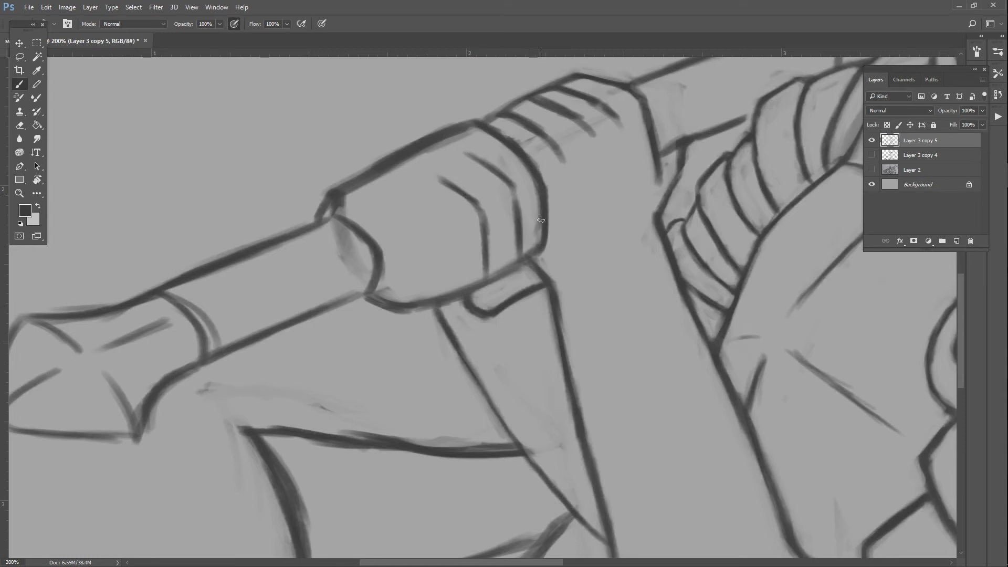
{"action": "left_click_drag", "start_coordinate": [541, 192], "coordinate": [531, 247]}
{"action": "mouse_move", "coordinate": [362, 243]}
{"action": "left_mouse_down"}
{"action": "mouse_move", "coordinate": [334, 221]}
{"action": "mouse_move", "coordinate": [333, 203]}
{"action": "mouse_move", "coordinate": [355, 208]}
{"action": "mouse_move", "coordinate": [332, 204]}
{"action": "mouse_move", "coordinate": [410, 136]}
{"action": "mouse_move", "coordinate": [425, 149]}
{"action": "mouse_move", "coordinate": [475, 128]}
{"action": "mouse_move", "coordinate": [439, 148]}
{"action": "left_mouse_up"}
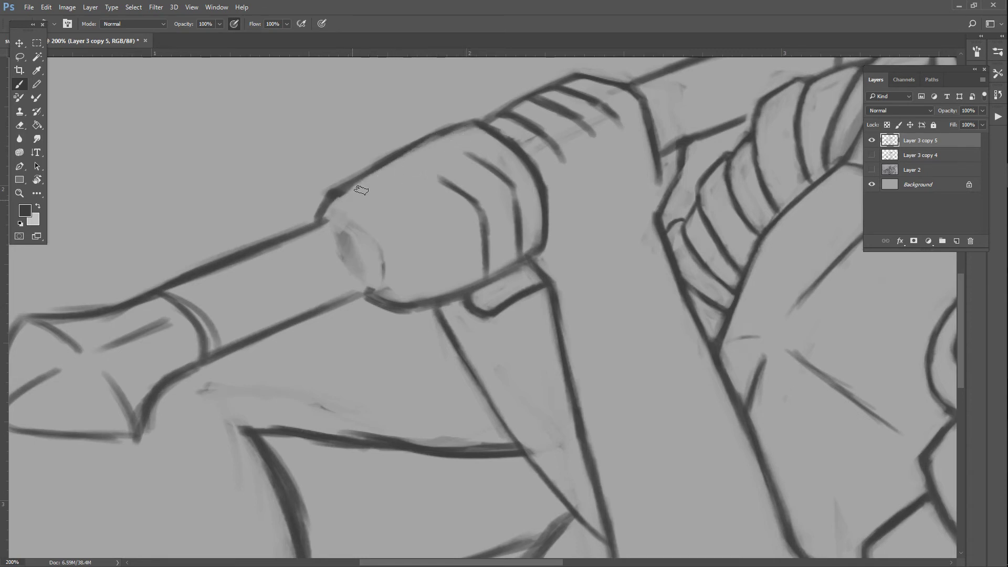
{"action": "mouse_move", "coordinate": [356, 191]}
{"action": "left_mouse_down"}
{"action": "mouse_move", "coordinate": [335, 208]}
{"action": "mouse_move", "coordinate": [341, 195]}
{"action": "left_mouse_up"}
- Draw an angular front edge for the fist around the sword grip and clean the shading inside it
{"action": "left_click_drag", "start_coordinate": [321, 225], "coordinate": [360, 231]}
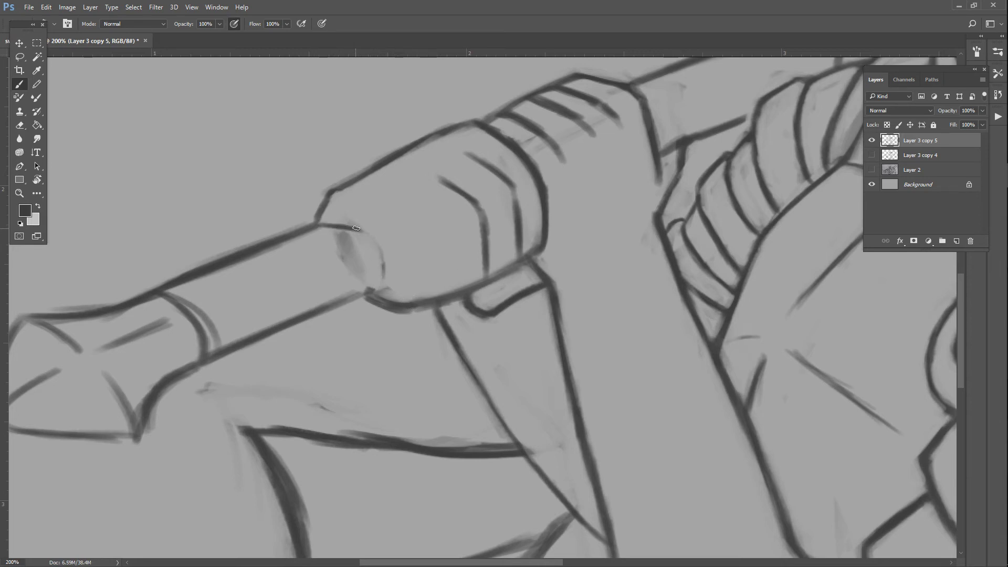
{"action": "mouse_move", "coordinate": [360, 231]}
{"action": "left_mouse_down"}
{"action": "mouse_move", "coordinate": [383, 259]}
{"action": "mouse_move", "coordinate": [369, 290]}
{"action": "left_mouse_up"}
{"action": "left_click_drag", "start_coordinate": [376, 253], "coordinate": [368, 292]}
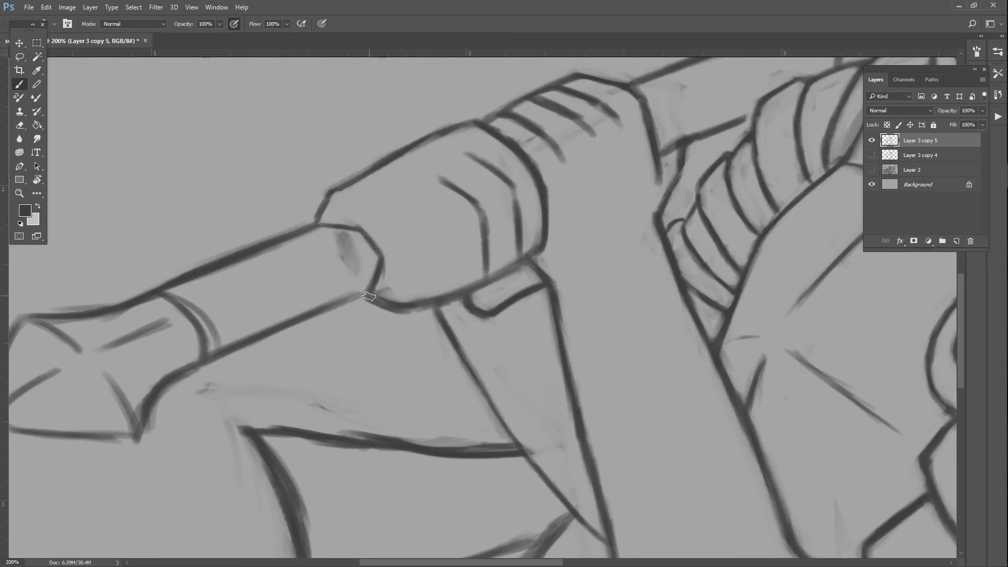
{"action": "mouse_move", "coordinate": [358, 266]}
{"action": "left_mouse_down"}
{"action": "mouse_move", "coordinate": [342, 252]}
{"action": "mouse_move", "coordinate": [338, 226]}
{"action": "left_mouse_up"}
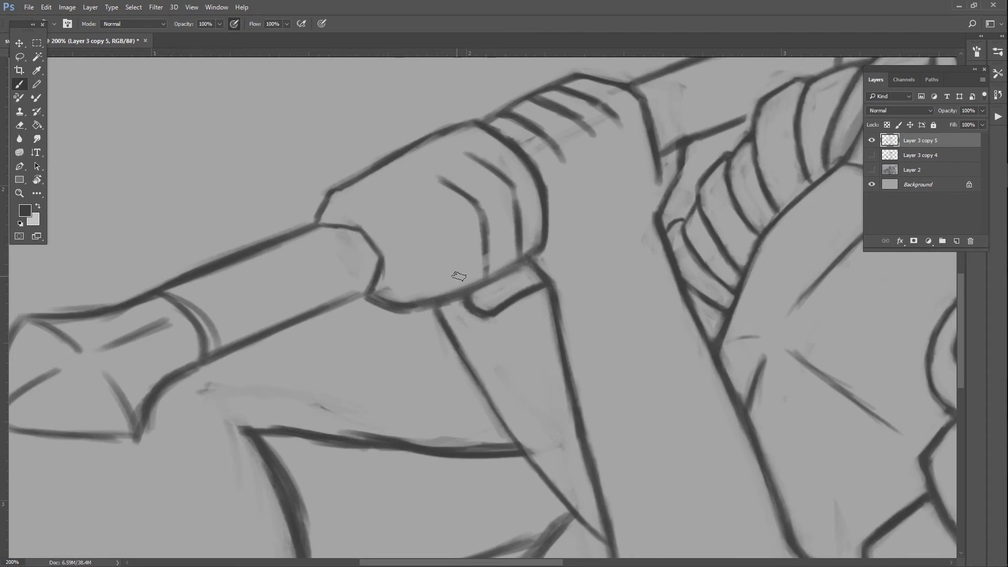
- Erase the fist's lower outline, bend the finger lines inward at their lower ends and add another finger line
{"action": "left_click_drag", "start_coordinate": [459, 277], "coordinate": [493, 261]}
{"action": "mouse_move", "coordinate": [546, 227]}
{"action": "left_mouse_down"}
{"action": "mouse_move", "coordinate": [548, 250]}
{"action": "mouse_move", "coordinate": [543, 224]}
{"action": "mouse_move", "coordinate": [540, 246]}
{"action": "mouse_move", "coordinate": [463, 285]}
{"action": "mouse_move", "coordinate": [473, 281]}
{"action": "mouse_move", "coordinate": [403, 302]}
{"action": "mouse_move", "coordinate": [379, 288]}
{"action": "mouse_move", "coordinate": [364, 293]}
{"action": "mouse_move", "coordinate": [415, 301]}
{"action": "mouse_move", "coordinate": [387, 299]}
{"action": "mouse_move", "coordinate": [378, 311]}
{"action": "mouse_move", "coordinate": [379, 298]}
{"action": "mouse_move", "coordinate": [382, 306]}
{"action": "mouse_move", "coordinate": [417, 293]}
{"action": "left_mouse_up"}
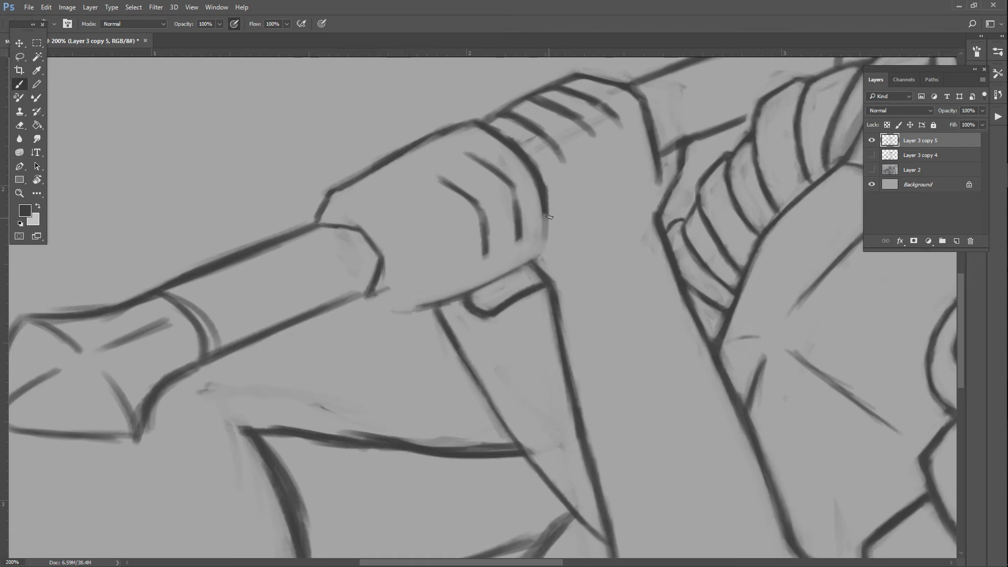
{"action": "mouse_move", "coordinate": [550, 216]}
{"action": "left_mouse_down"}
{"action": "mouse_move", "coordinate": [534, 253]}
{"action": "mouse_move", "coordinate": [545, 228]}
{"action": "mouse_move", "coordinate": [537, 195]}
{"action": "mouse_move", "coordinate": [542, 233]}
{"action": "mouse_move", "coordinate": [518, 254]}
{"action": "mouse_move", "coordinate": [519, 237]}
{"action": "mouse_move", "coordinate": [509, 275]}
{"action": "mouse_move", "coordinate": [481, 262]}
{"action": "left_mouse_up"}
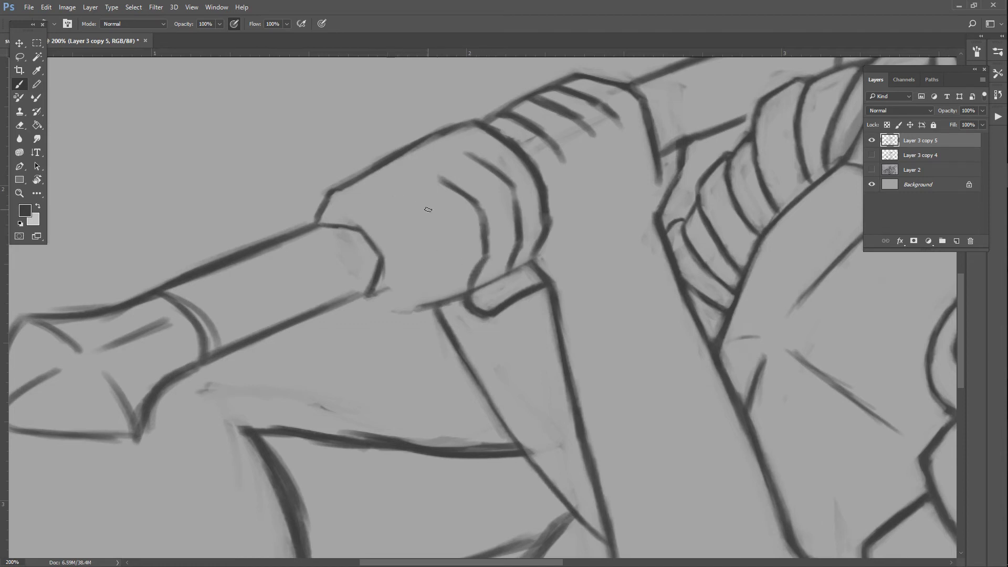
{"action": "left_click_drag", "start_coordinate": [428, 210], "coordinate": [387, 190]}
{"action": "mouse_move", "coordinate": [440, 226]}
{"action": "left_mouse_down"}
{"action": "mouse_move", "coordinate": [449, 283]}
{"action": "mouse_move", "coordinate": [446, 265]}
{"action": "mouse_move", "coordinate": [464, 300]}
{"action": "mouse_move", "coordinate": [438, 304]}
{"action": "mouse_move", "coordinate": [457, 298]}
{"action": "left_mouse_up"}
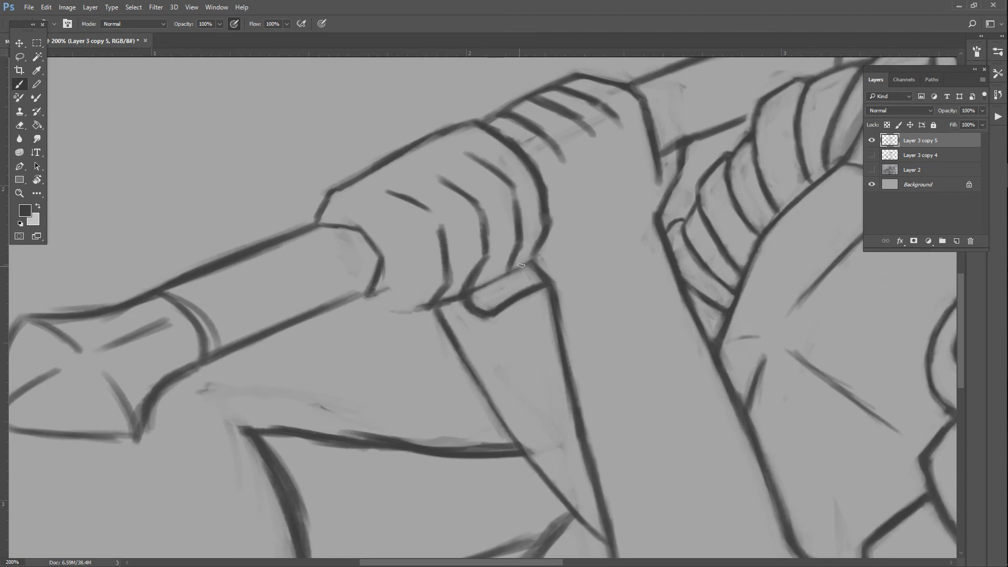
{"action": "mouse_move", "coordinate": [520, 266]}
{"action": "left_mouse_down"}
{"action": "mouse_move", "coordinate": [496, 275]}
{"action": "mouse_move", "coordinate": [535, 263]}
{"action": "left_mouse_up"}
{"action": "key", "text": "ctrl+z"}
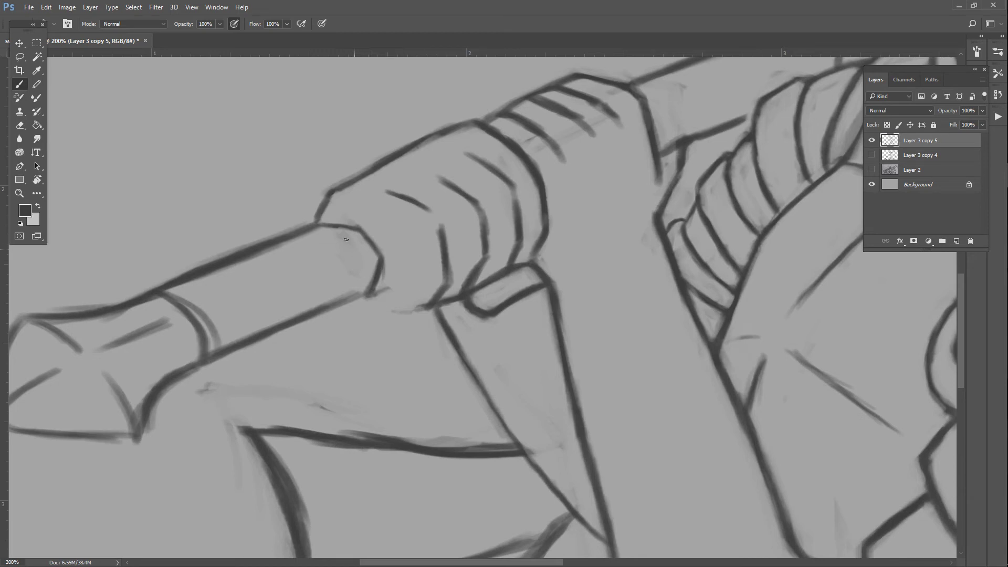
- Erase the fist's front end and, with a smaller brush, draw a curved finger edge closer to the knuckles
{"action": "mouse_move", "coordinate": [315, 207]}
{"action": "left_mouse_down"}
{"action": "mouse_move", "coordinate": [370, 275]}
{"action": "mouse_move", "coordinate": [346, 214]}
{"action": "mouse_move", "coordinate": [367, 238]}
{"action": "left_mouse_up"}
{"action": "key", "text": "bracketleft"}
{"action": "key", "text": "bracketleft"}
{"action": "key", "text": "bracketleft"}
{"action": "key", "text": "bracketleft"}
{"action": "key", "text": "bracketleft"}
{"action": "key", "text": "bracketleft"}
{"action": "key", "text": "bracketleft"}
{"action": "key", "text": "bracketleft"}
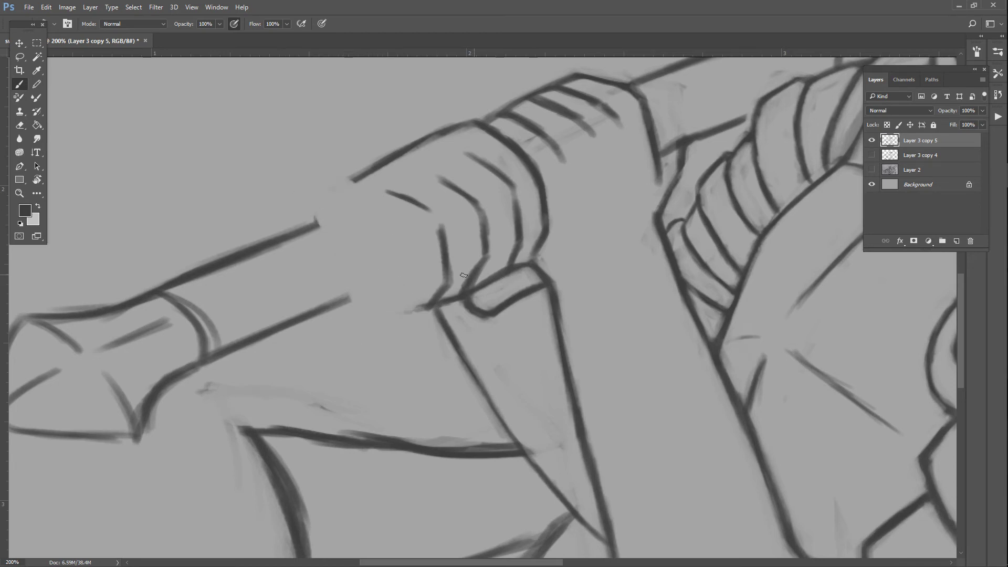
{"action": "left_click_drag", "start_coordinate": [420, 303], "coordinate": [385, 251]}
{"action": "mouse_move", "coordinate": [366, 212]}
{"action": "left_mouse_down"}
{"action": "mouse_move", "coordinate": [396, 234]}
{"action": "mouse_move", "coordinate": [407, 272]}
{"action": "left_mouse_up"}
- Extend the sword grip's lower edge up to the front finger and trim it to a thin line
{"action": "mouse_move", "coordinate": [396, 237]}
{"action": "left_mouse_down"}
{"action": "mouse_move", "coordinate": [414, 311]}
{"action": "mouse_move", "coordinate": [393, 305]}
{"action": "mouse_move", "coordinate": [405, 288]}
{"action": "mouse_move", "coordinate": [350, 298]}
{"action": "mouse_move", "coordinate": [404, 282]}
{"action": "mouse_move", "coordinate": [318, 308]}
{"action": "mouse_move", "coordinate": [409, 280]}
{"action": "mouse_move", "coordinate": [336, 305]}
{"action": "left_mouse_up"}
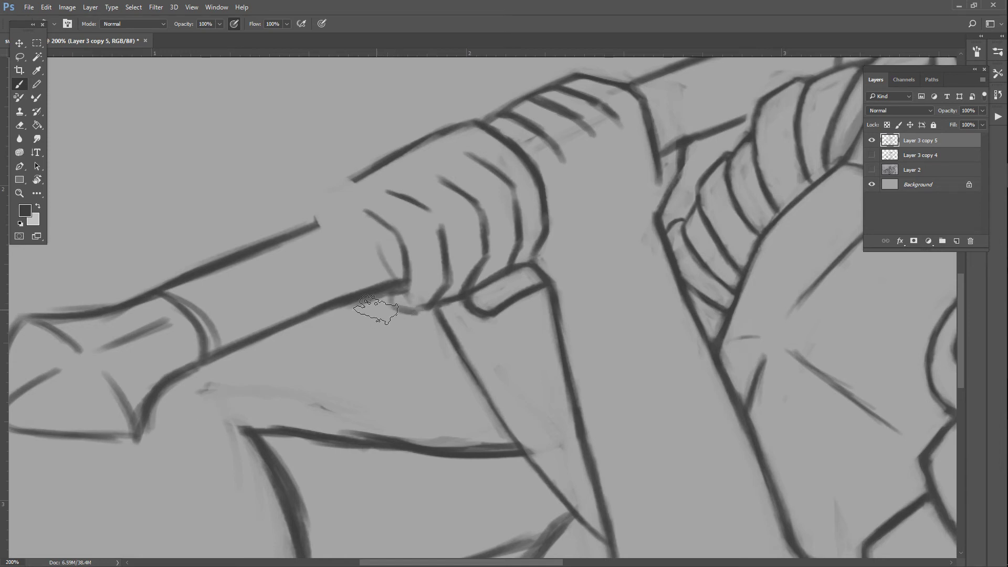
{"action": "left_click_drag", "start_coordinate": [404, 295], "coordinate": [355, 306]}
{"action": "mouse_move", "coordinate": [394, 279]}
{"action": "left_mouse_down"}
{"action": "mouse_move", "coordinate": [320, 306]}
{"action": "mouse_move", "coordinate": [311, 322]}
{"action": "left_mouse_up"}
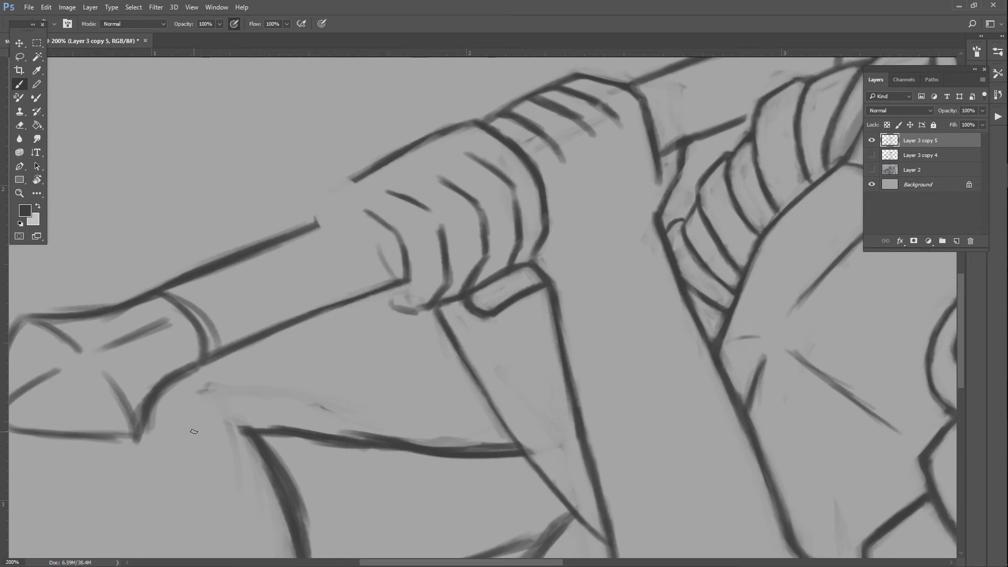
- Draw the rounded underside of the front finger and tidy the neighbouring finger lines and upper outline
{"action": "left_click_drag", "start_coordinate": [425, 308], "coordinate": [387, 303]}
{"action": "mouse_move", "coordinate": [464, 295]}
{"action": "left_mouse_down"}
{"action": "mouse_move", "coordinate": [484, 254]}
{"action": "mouse_move", "coordinate": [473, 285]}
{"action": "left_mouse_up"}
{"action": "left_click_drag", "start_coordinate": [493, 242], "coordinate": [487, 201]}
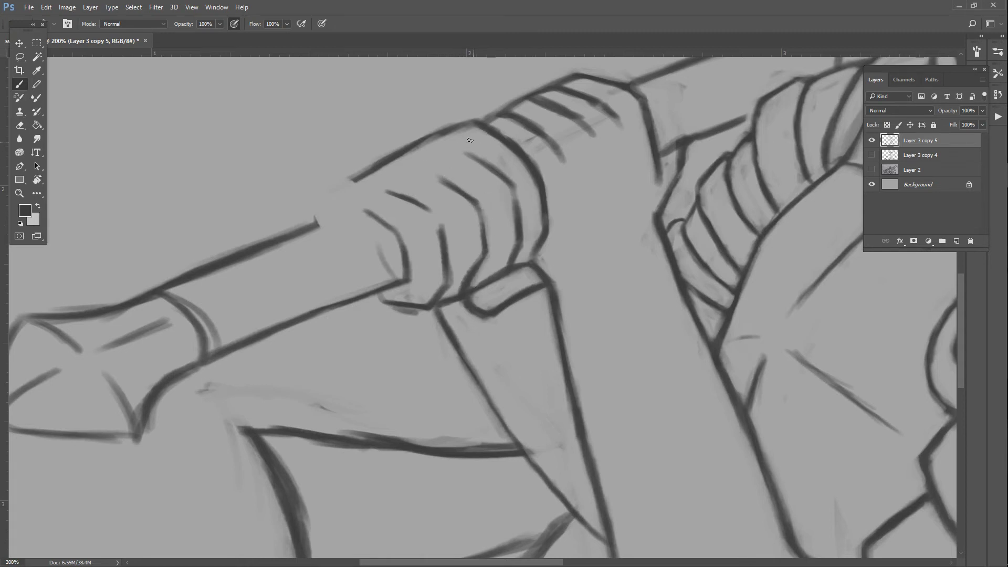
{"action": "left_click_drag", "start_coordinate": [465, 137], "coordinate": [418, 143]}
{"action": "mouse_move", "coordinate": [399, 306]}
{"action": "left_mouse_down"}
{"action": "mouse_move", "coordinate": [383, 301]}
{"action": "mouse_move", "coordinate": [420, 313]}
{"action": "mouse_move", "coordinate": [392, 307]}
{"action": "mouse_move", "coordinate": [433, 304]}
{"action": "left_mouse_up"}
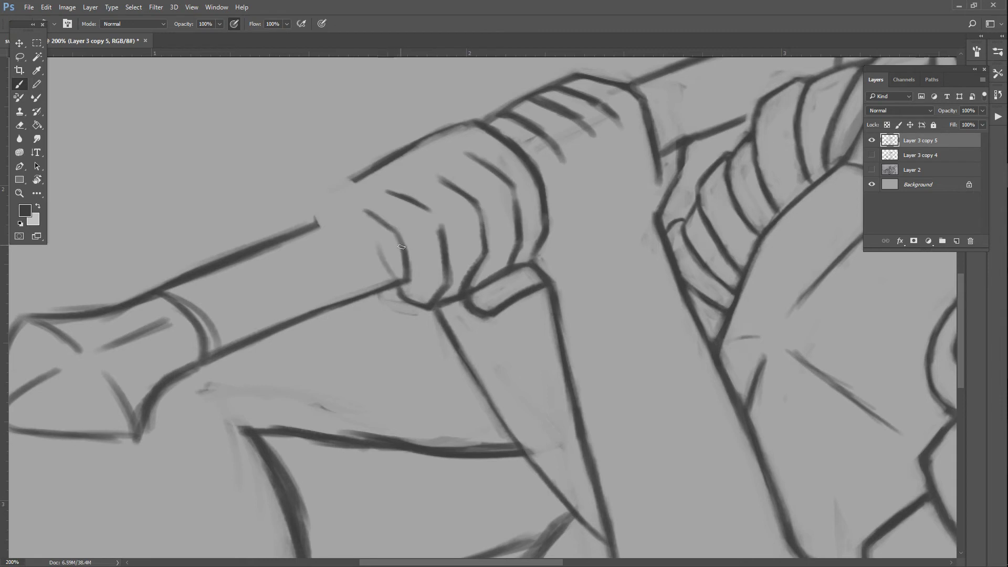
- Close the fist's front end by joining the finger edge, upper outline and extended upper edge of the grip
{"action": "mouse_move", "coordinate": [401, 247]}
{"action": "left_mouse_down"}
{"action": "mouse_move", "coordinate": [346, 184]}
{"action": "mouse_move", "coordinate": [360, 175]}
{"action": "mouse_move", "coordinate": [322, 202]}
{"action": "mouse_move", "coordinate": [318, 224]}
{"action": "mouse_move", "coordinate": [356, 199]}
{"action": "mouse_move", "coordinate": [302, 229]}
{"action": "mouse_move", "coordinate": [351, 203]}
{"action": "left_mouse_up"}
{"action": "mouse_move", "coordinate": [292, 233]}
{"action": "left_mouse_down"}
{"action": "mouse_move", "coordinate": [346, 205]}
{"action": "mouse_move", "coordinate": [332, 201]}
{"action": "mouse_move", "coordinate": [389, 157]}
{"action": "left_mouse_up"}
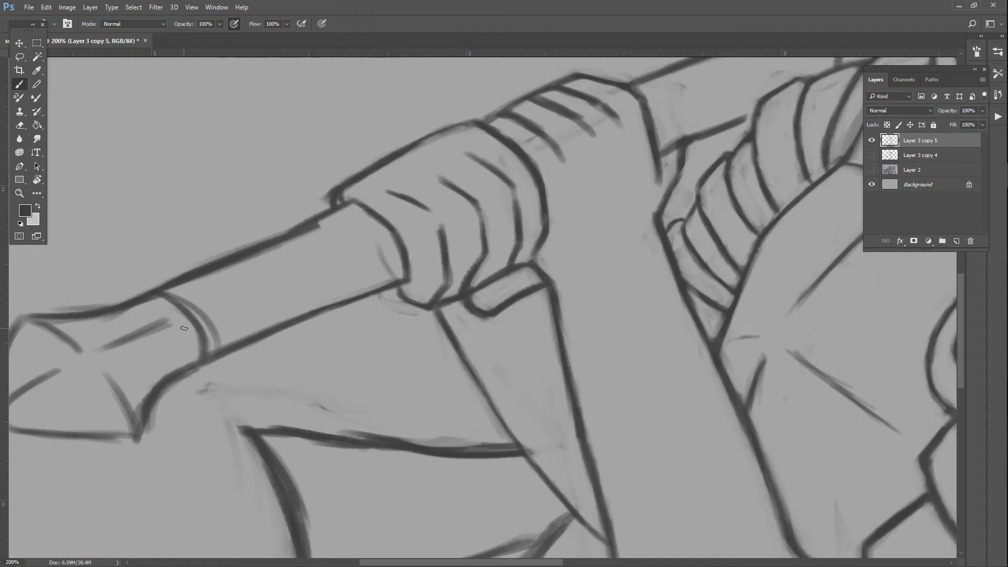
{"action": "mouse_move", "coordinate": [322, 199]}
{"action": "left_mouse_down"}
{"action": "mouse_move", "coordinate": [335, 186]}
{"action": "mouse_move", "coordinate": [325, 209]}
{"action": "mouse_move", "coordinate": [393, 154]}
{"action": "mouse_move", "coordinate": [340, 193]}
{"action": "mouse_move", "coordinate": [344, 200]}
{"action": "left_mouse_up"}
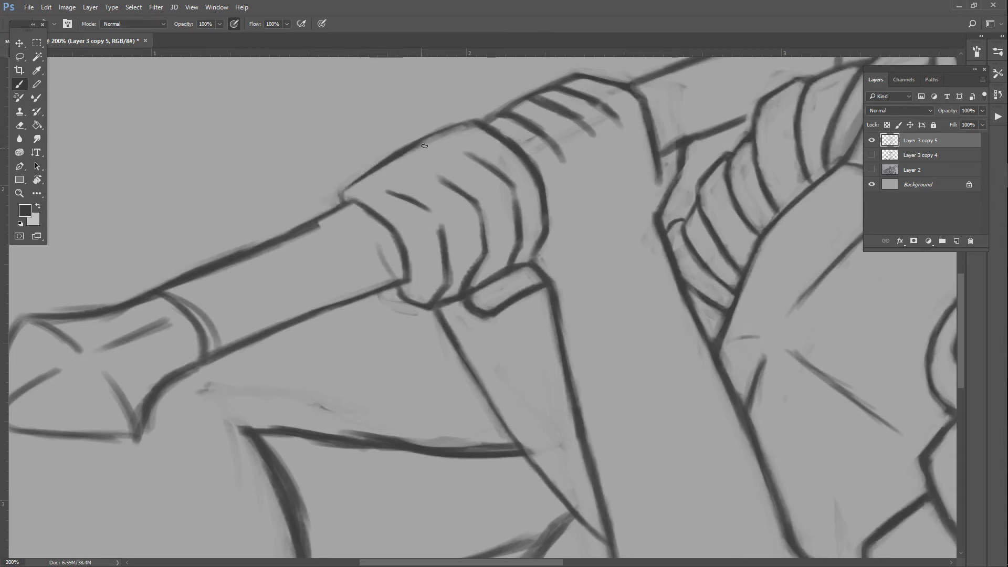
- Redraw the dividing line behind the front finger as one continuous bend and touch up the fist's front corner
{"action": "mouse_move", "coordinate": [421, 203]}
{"action": "left_mouse_down"}
{"action": "mouse_move", "coordinate": [396, 201]}
{"action": "mouse_move", "coordinate": [422, 216]}
{"action": "left_mouse_up"}
{"action": "mouse_move", "coordinate": [399, 198]}
{"action": "left_mouse_down"}
{"action": "mouse_move", "coordinate": [447, 262]}
{"action": "mouse_move", "coordinate": [438, 228]}
{"action": "mouse_move", "coordinate": [442, 307]}
{"action": "left_mouse_up"}
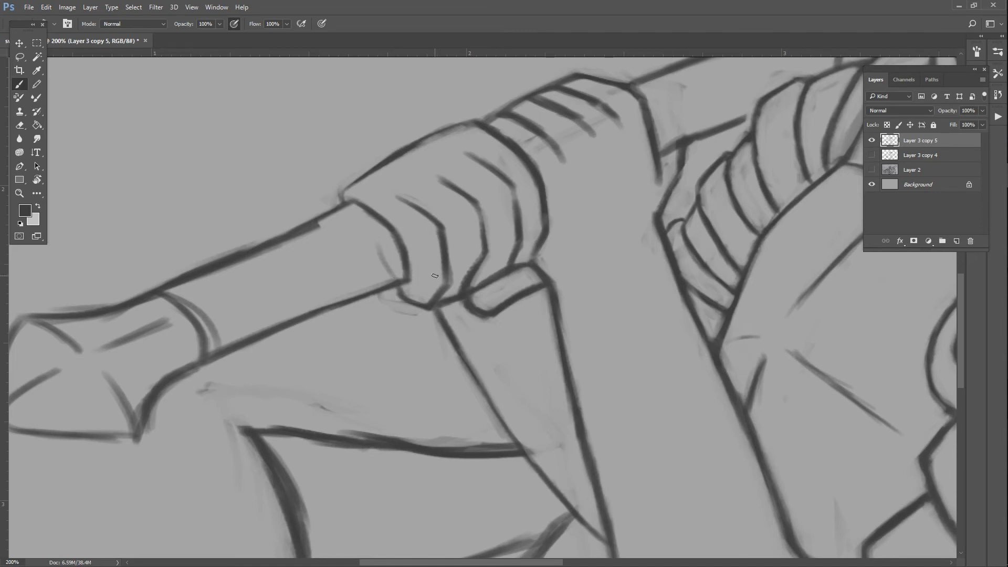
{"action": "mouse_move", "coordinate": [435, 276]}
{"action": "left_mouse_down"}
{"action": "mouse_move", "coordinate": [440, 232]}
{"action": "mouse_move", "coordinate": [448, 281]}
{"action": "left_mouse_up"}
{"action": "mouse_move", "coordinate": [354, 184]}
{"action": "left_mouse_down"}
{"action": "mouse_move", "coordinate": [343, 195]}
{"action": "mouse_move", "coordinate": [363, 179]}
{"action": "left_mouse_up"}
- Replace the diagonal line beneath the fist with one running from the front finger down to the forearm's outer edge
{"action": "left_click_drag", "start_coordinate": [393, 291], "coordinate": [456, 364]}
{"action": "left_click_drag", "start_coordinate": [428, 321], "coordinate": [519, 445]}
{"action": "left_click_drag", "start_coordinate": [412, 307], "coordinate": [550, 478]}
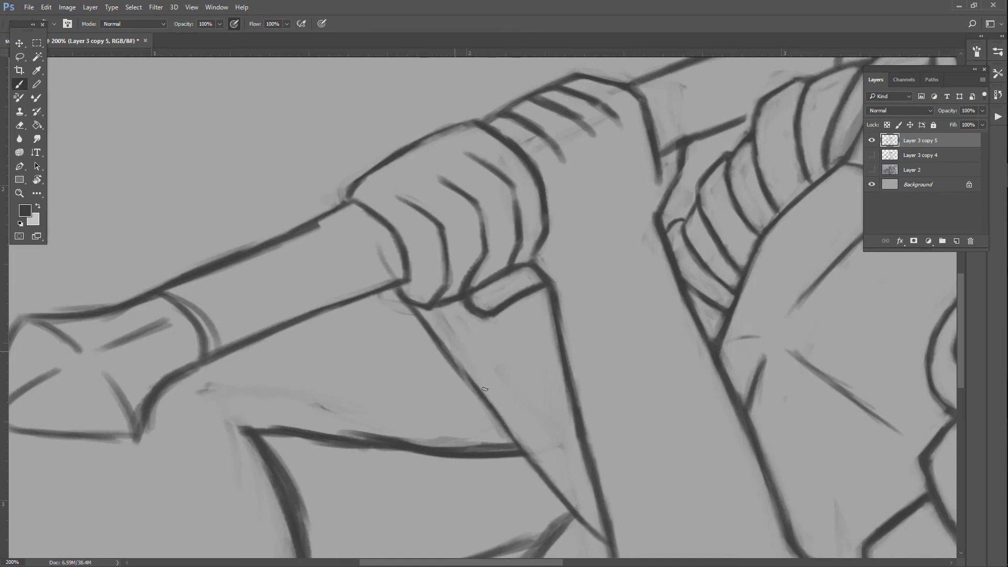
{"action": "left_click_drag", "start_coordinate": [446, 351], "coordinate": [556, 491]}
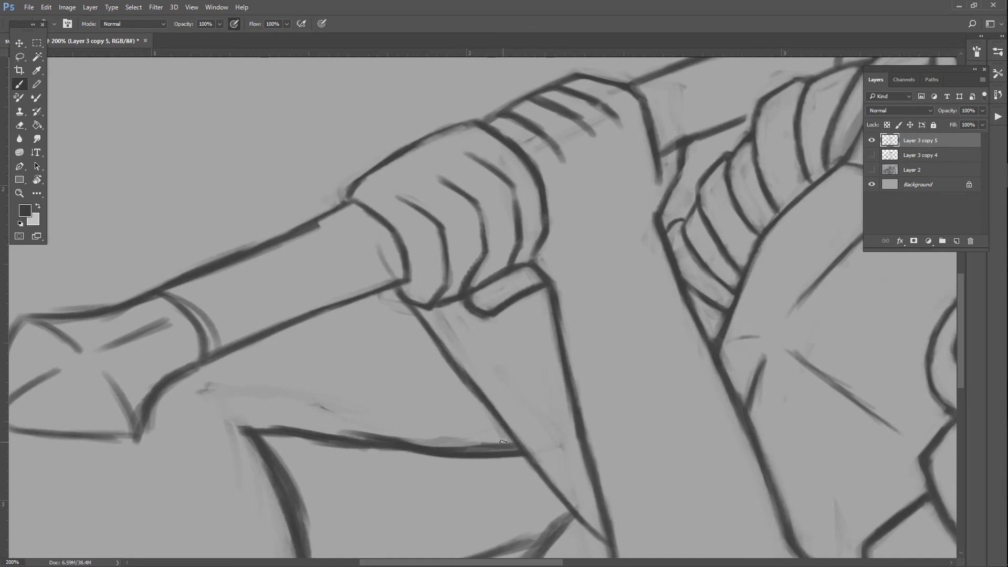
- Redraw the lower part of the fist's rear edge down to the thumb and rough in the finger line in front of it
{"action": "key", "text": "ctrl+minus"}
{"action": "key", "text": "ctrl+minus"}
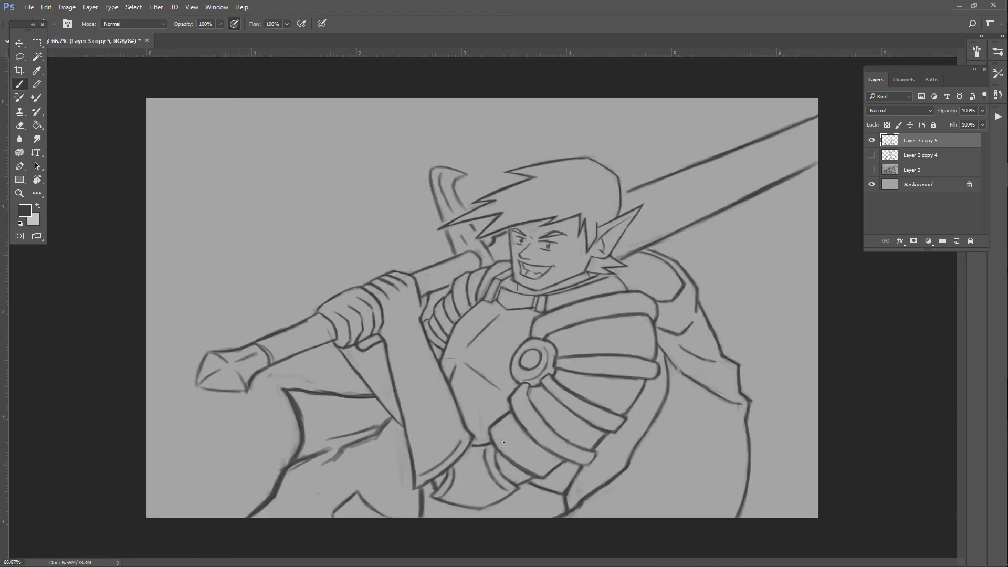
{"action": "key", "text": "ctrl+plus"}
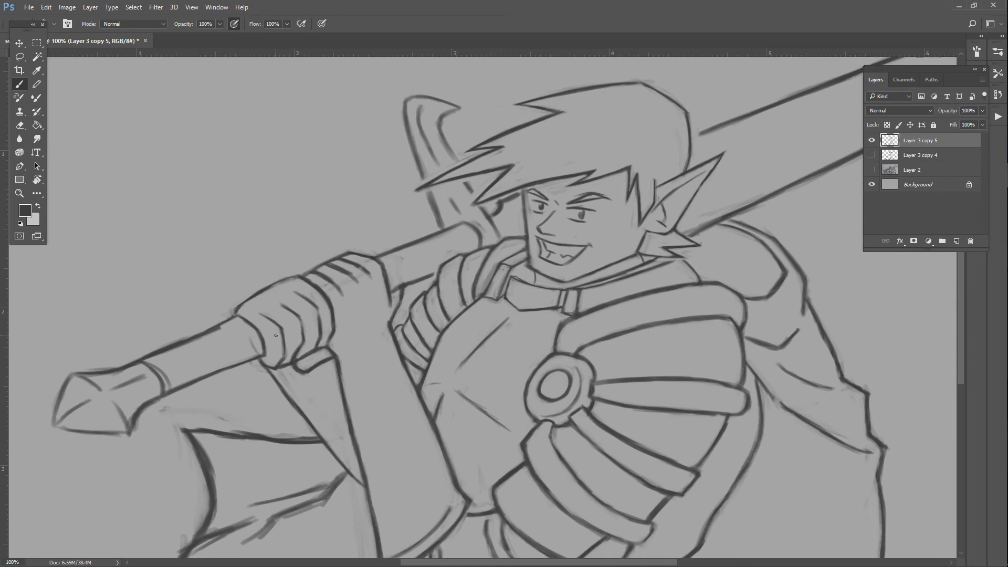
{"action": "mouse_move", "coordinate": [276, 336]}
{"action": "left_mouse_down"}
{"action": "mouse_move", "coordinate": [276, 322]}
{"action": "mouse_move", "coordinate": [294, 315]}
{"action": "mouse_move", "coordinate": [328, 336]}
{"action": "mouse_move", "coordinate": [268, 359]}
{"action": "mouse_move", "coordinate": [297, 353]}
{"action": "left_mouse_up"}
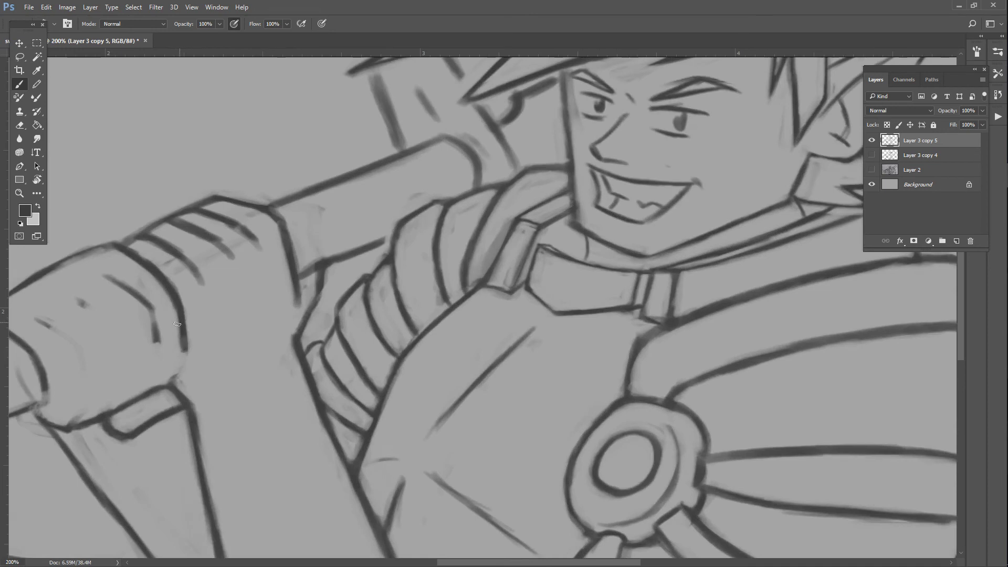
{"action": "left_click_drag", "start_coordinate": [179, 315], "coordinate": [172, 383]}
{"action": "mouse_move", "coordinate": [150, 319]}
{"action": "left_mouse_down"}
{"action": "mouse_move", "coordinate": [160, 380]}
{"action": "mouse_move", "coordinate": [155, 336]}
{"action": "left_mouse_up"}
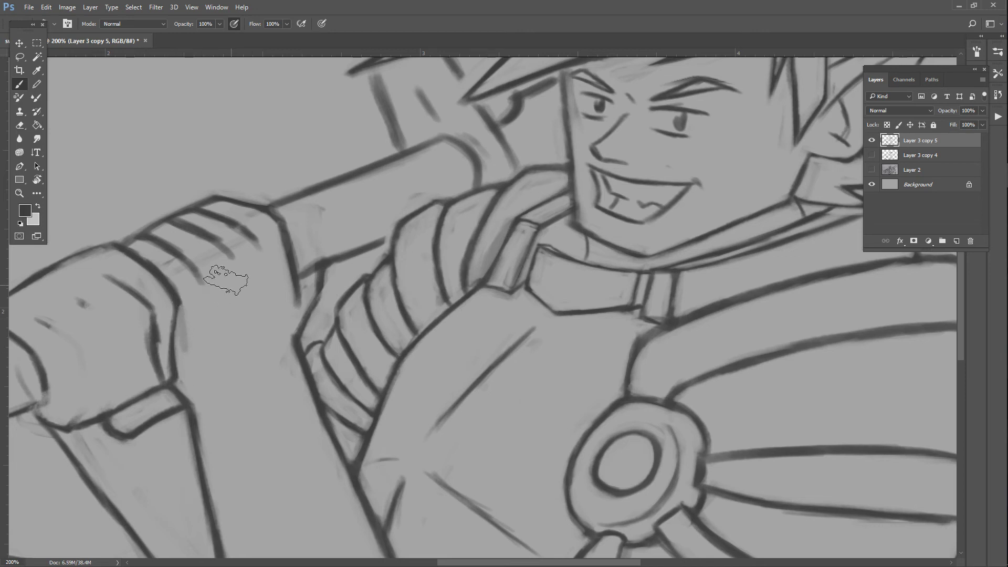
- Redraw the rearmost finger line with a finer brush as one clean bend that follows the fist's rear edge
{"action": "key", "text": "["}
{"action": "key", "text": "["}
{"action": "key", "text": "["}
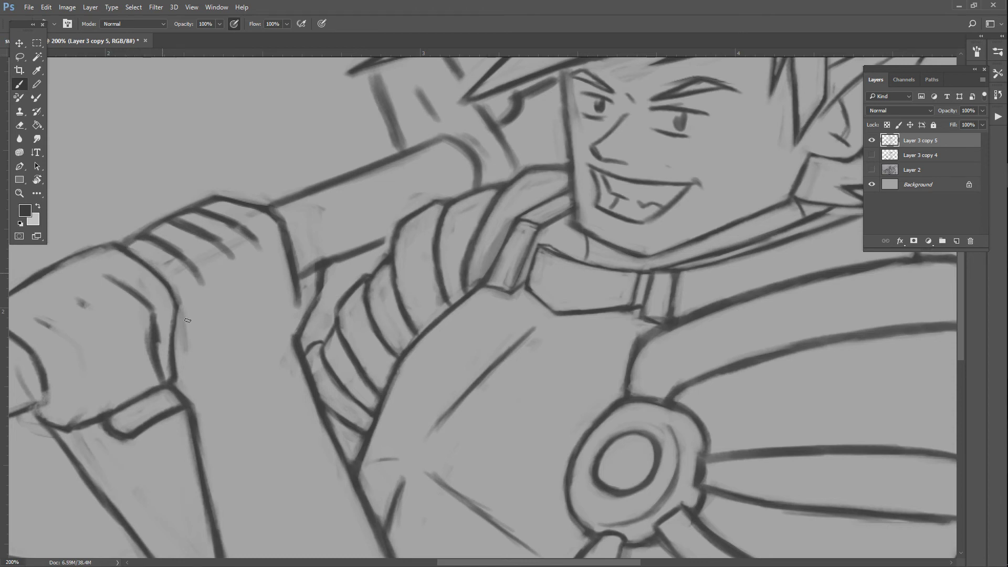
{"action": "left_click_drag", "start_coordinate": [460, 562], "coordinate": [413, 562]}
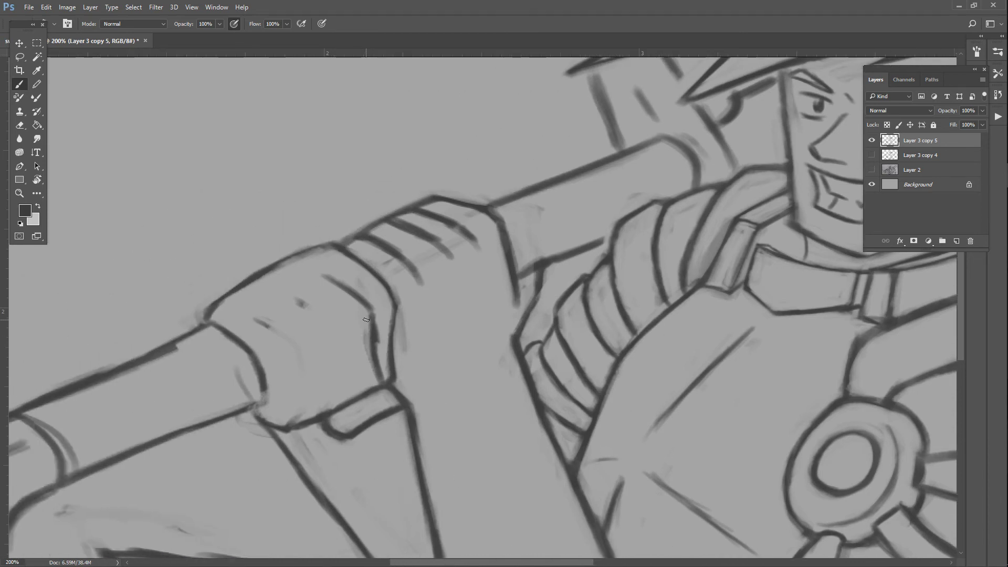
{"action": "mouse_move", "coordinate": [375, 306]}
{"action": "left_mouse_down"}
{"action": "mouse_move", "coordinate": [378, 363]}
{"action": "mouse_move", "coordinate": [375, 320]}
{"action": "mouse_move", "coordinate": [328, 274]}
{"action": "left_mouse_up"}
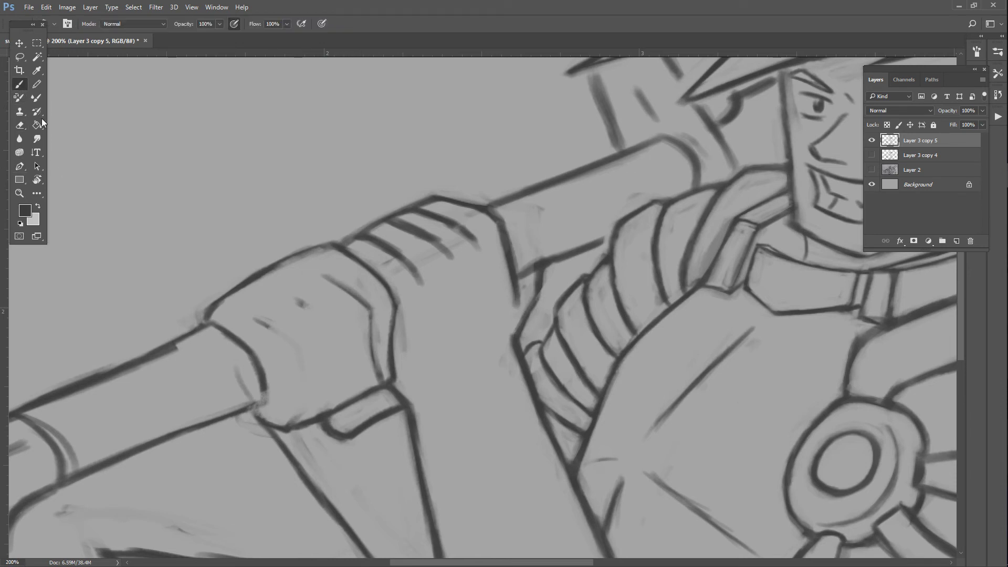
{"action": "left_click_drag", "start_coordinate": [369, 309], "coordinate": [320, 272]}
{"action": "left_click_drag", "start_coordinate": [369, 308], "coordinate": [384, 380]}
{"action": "left_click_drag", "start_coordinate": [374, 338], "coordinate": [381, 370]}
- Draw the middle finger line as a bend from the knuckles down to the fist's lower edge
{"action": "mouse_move", "coordinate": [309, 297]}
{"action": "left_mouse_down"}
{"action": "mouse_move", "coordinate": [332, 319]}
{"action": "mouse_move", "coordinate": [290, 287]}
{"action": "mouse_move", "coordinate": [339, 321]}
{"action": "mouse_move", "coordinate": [304, 295]}
{"action": "mouse_move", "coordinate": [343, 342]}
{"action": "mouse_move", "coordinate": [347, 332]}
{"action": "mouse_move", "coordinate": [349, 374]}
{"action": "left_mouse_up"}
{"action": "left_click_drag", "start_coordinate": [344, 328], "coordinate": [363, 395]}
{"action": "left_click_drag", "start_coordinate": [348, 356], "coordinate": [361, 396]}
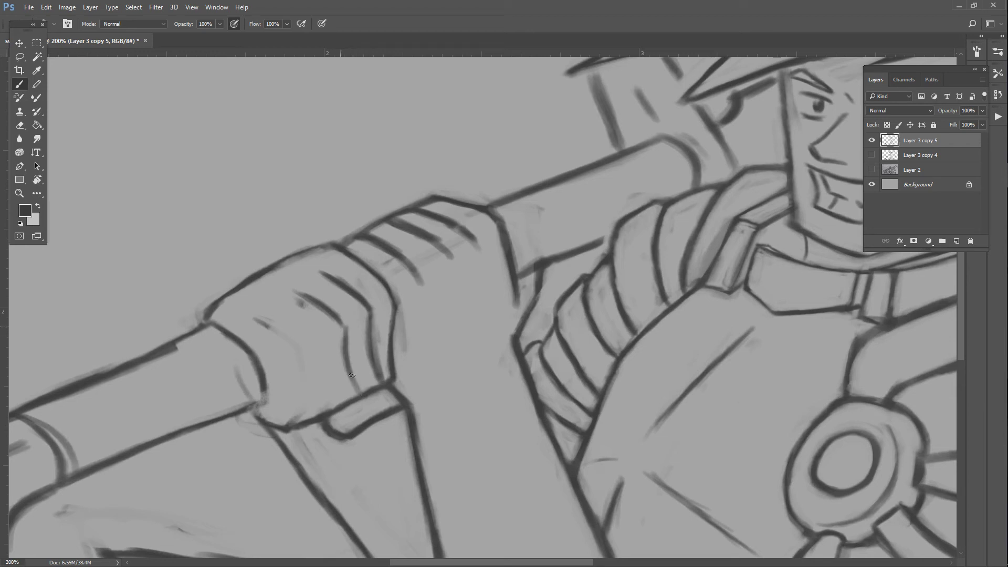
{"action": "left_click_drag", "start_coordinate": [343, 328], "coordinate": [346, 363]}
{"action": "left_click_drag", "start_coordinate": [255, 304], "coordinate": [302, 327]}
{"action": "mouse_move", "coordinate": [303, 373]}
{"action": "left_mouse_down"}
{"action": "mouse_move", "coordinate": [304, 339]}
{"action": "mouse_move", "coordinate": [303, 384]}
{"action": "left_mouse_up"}
{"action": "left_click_drag", "start_coordinate": [301, 339], "coordinate": [312, 407]}
{"action": "left_click_drag", "start_coordinate": [298, 359], "coordinate": [318, 417]}
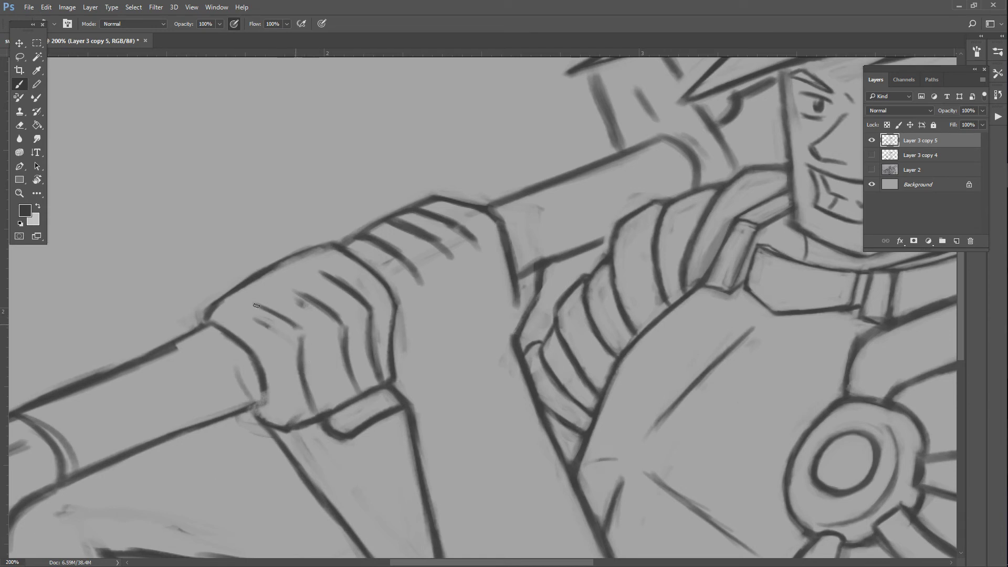
{"action": "mouse_move", "coordinate": [256, 306]}
{"action": "left_mouse_down"}
{"action": "mouse_move", "coordinate": [303, 336]}
{"action": "mouse_move", "coordinate": [272, 319]}
{"action": "mouse_move", "coordinate": [297, 338]}
{"action": "mouse_move", "coordinate": [299, 384]}
{"action": "mouse_move", "coordinate": [317, 391]}
{"action": "mouse_move", "coordinate": [309, 411]}
{"action": "left_mouse_up"}
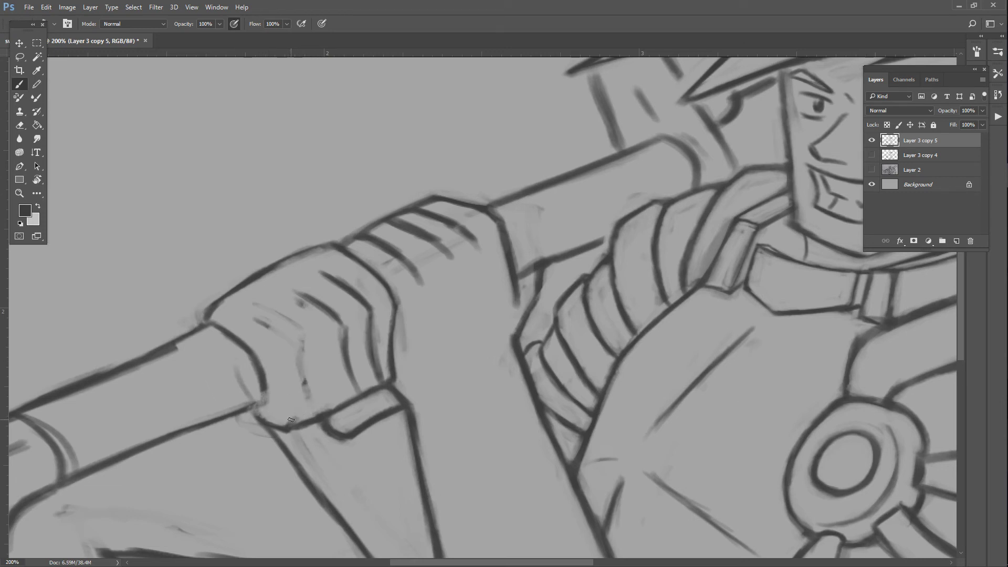
- Draw the lower parts of two finger lines in the fist's front half and the upper part of the foremost one
{"action": "mouse_move", "coordinate": [307, 386]}
{"action": "left_mouse_down"}
{"action": "mouse_move", "coordinate": [258, 315]}
{"action": "mouse_move", "coordinate": [289, 336]}
{"action": "mouse_move", "coordinate": [267, 331]}
{"action": "mouse_move", "coordinate": [258, 304]}
{"action": "mouse_move", "coordinate": [312, 346]}
{"action": "mouse_move", "coordinate": [279, 332]}
{"action": "mouse_move", "coordinate": [295, 323]}
{"action": "mouse_move", "coordinate": [318, 332]}
{"action": "mouse_move", "coordinate": [265, 301]}
{"action": "mouse_move", "coordinate": [324, 410]}
{"action": "left_mouse_up"}
{"action": "left_click_drag", "start_coordinate": [317, 352], "coordinate": [324, 411]}
{"action": "mouse_move", "coordinate": [232, 312]}
{"action": "left_mouse_down"}
{"action": "mouse_move", "coordinate": [282, 339]}
{"action": "mouse_move", "coordinate": [301, 411]}
{"action": "mouse_move", "coordinate": [292, 355]}
{"action": "left_mouse_up"}
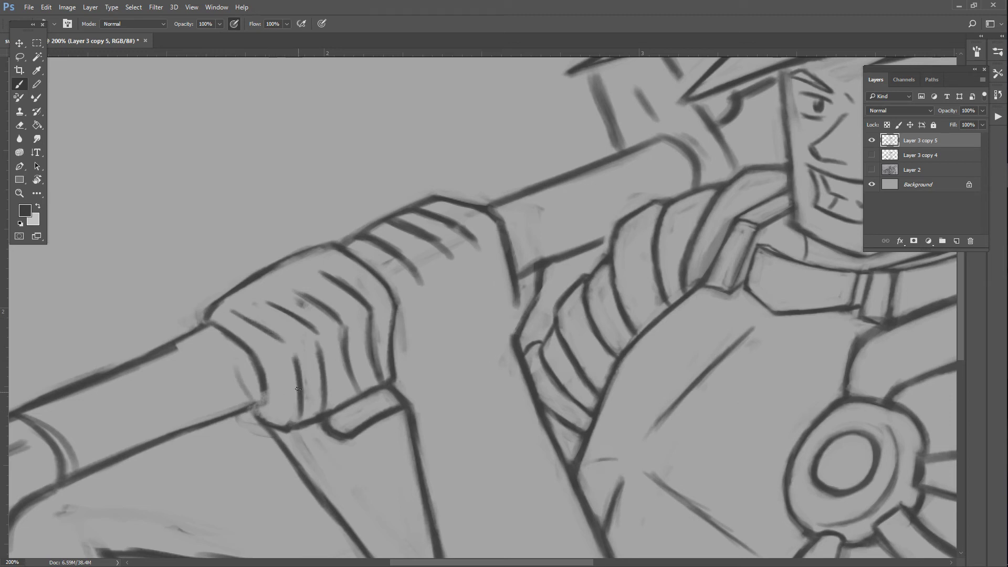
{"action": "mouse_move", "coordinate": [266, 395]}
{"action": "left_mouse_down"}
{"action": "mouse_move", "coordinate": [251, 411]}
{"action": "mouse_move", "coordinate": [289, 428]}
{"action": "mouse_move", "coordinate": [303, 420]}
{"action": "mouse_move", "coordinate": [299, 428]}
{"action": "left_mouse_up"}
- Erase the lower halves of the two rear finger lines and redraw them down to the fist's lower edge
{"action": "mouse_move", "coordinate": [359, 363]}
{"action": "left_mouse_down"}
{"action": "mouse_move", "coordinate": [346, 348]}
{"action": "mouse_move", "coordinate": [348, 370]}
{"action": "mouse_move", "coordinate": [372, 325]}
{"action": "mouse_move", "coordinate": [388, 357]}
{"action": "left_mouse_up"}
{"action": "key", "text": "bracketleft"}
{"action": "key", "text": "bracketleft"}
{"action": "key", "text": "bracketleft"}
{"action": "key", "text": "bracketleft"}
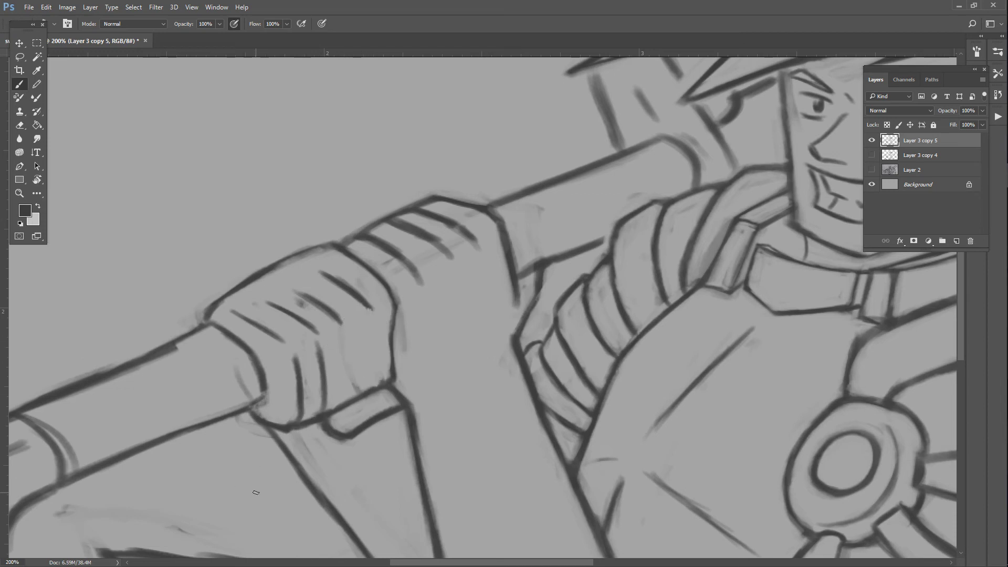
{"action": "left_click_drag", "start_coordinate": [369, 308], "coordinate": [382, 379]}
{"action": "left_click_drag", "start_coordinate": [339, 315], "coordinate": [352, 391]}
{"action": "left_click_drag", "start_coordinate": [344, 339], "coordinate": [356, 395]}
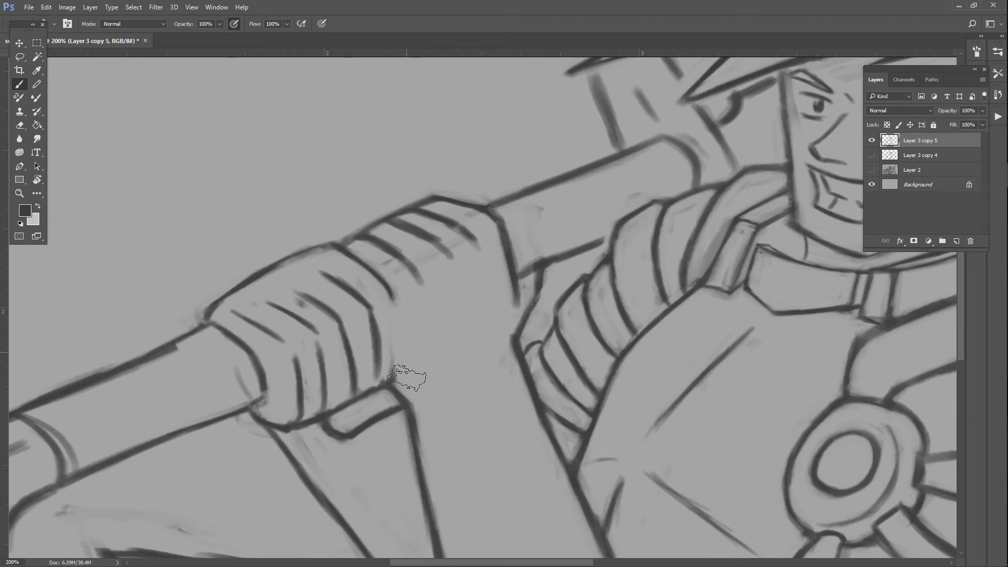
- Replace the fist's rear edge with a straighter line to the thumb and strengthen its upper slope to the knuckle
{"action": "left_click_drag", "start_coordinate": [384, 289], "coordinate": [393, 377]}
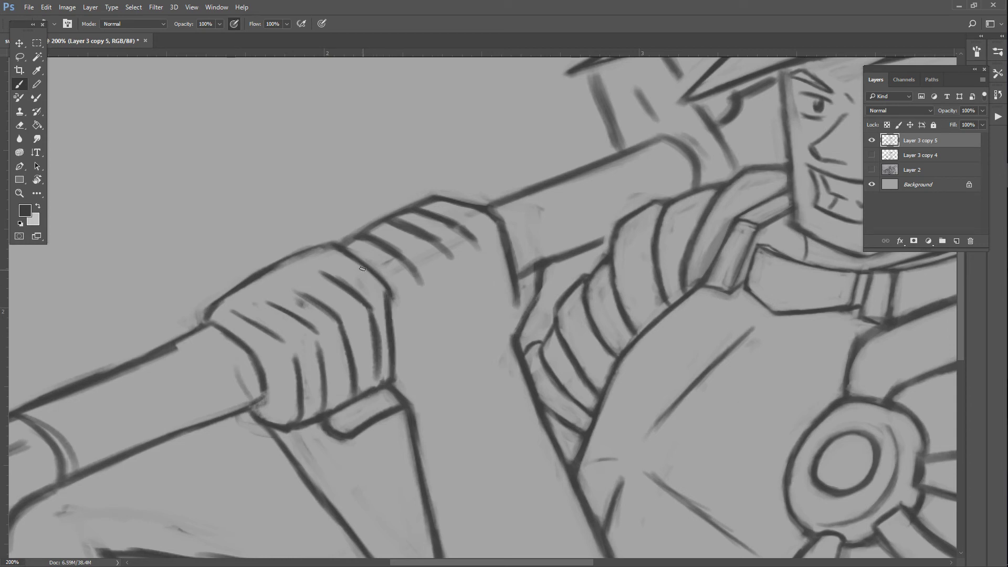
{"action": "left_click_drag", "start_coordinate": [385, 292], "coordinate": [335, 248]}
{"action": "key", "text": "bracketright"}
{"action": "key", "text": "bracketright"}
{"action": "key", "text": "bracketright"}
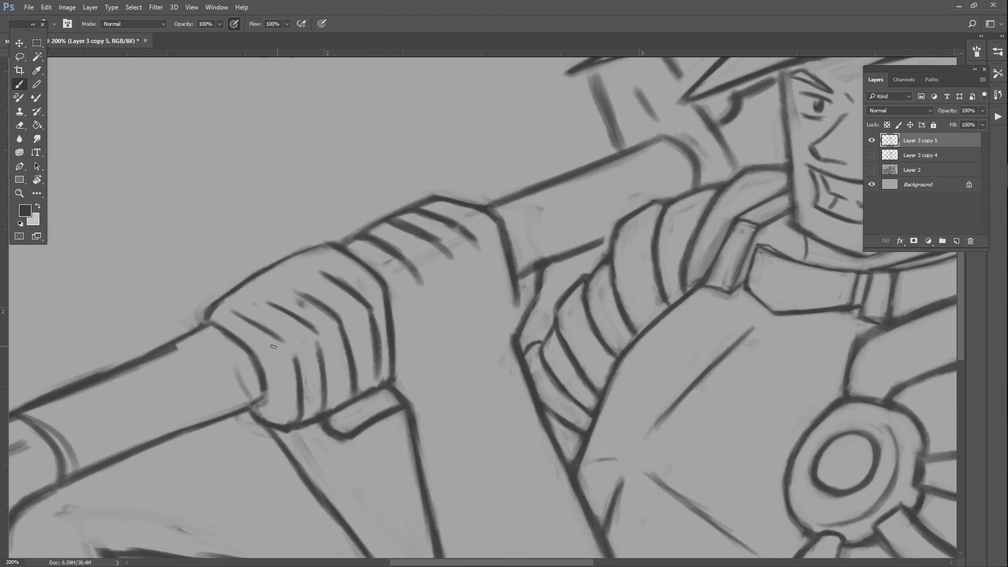
- Extend the upper ends of the two middle finger lines over the knuckles and touch up the rearmost finger line
{"action": "left_click_drag", "start_coordinate": [317, 331], "coordinate": [249, 294]}
{"action": "left_click_drag", "start_coordinate": [333, 311], "coordinate": [289, 283]}
{"action": "mouse_move", "coordinate": [355, 391]}
{"action": "left_mouse_down"}
{"action": "mouse_move", "coordinate": [380, 340]}
{"action": "mouse_move", "coordinate": [363, 308]}
{"action": "mouse_move", "coordinate": [380, 391]}
{"action": "left_mouse_up"}
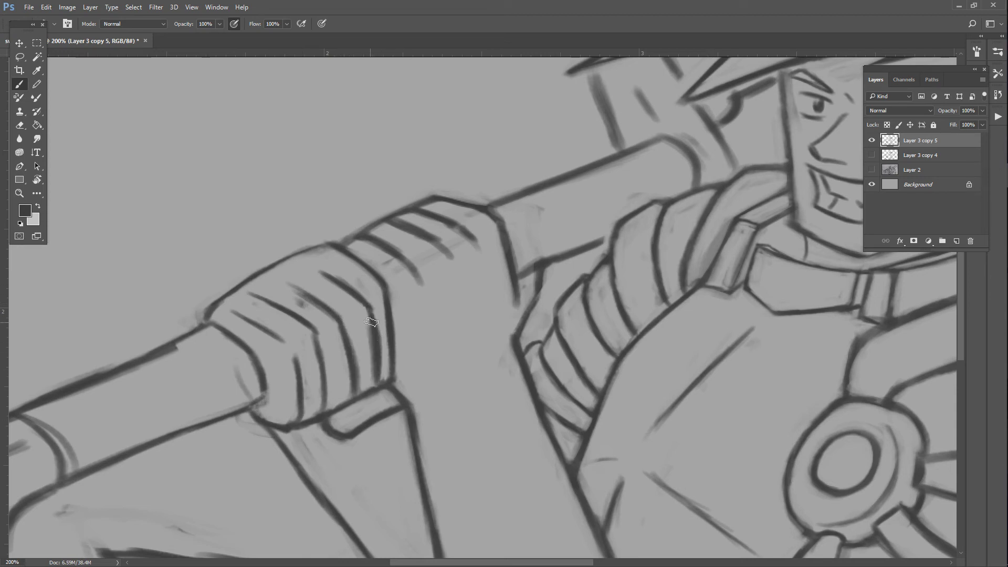
{"action": "left_click_drag", "start_coordinate": [374, 318], "coordinate": [380, 372]}
{"action": "key", "text": "ctrl+z"}
{"action": "left_click_drag", "start_coordinate": [375, 284], "coordinate": [388, 365]}
- Lasso the rearmost finger line, rotate it by -3.91° with Free Transform, reposition it between its neighbours and deselect
{"action": "left_click", "coordinate": [20, 56]}
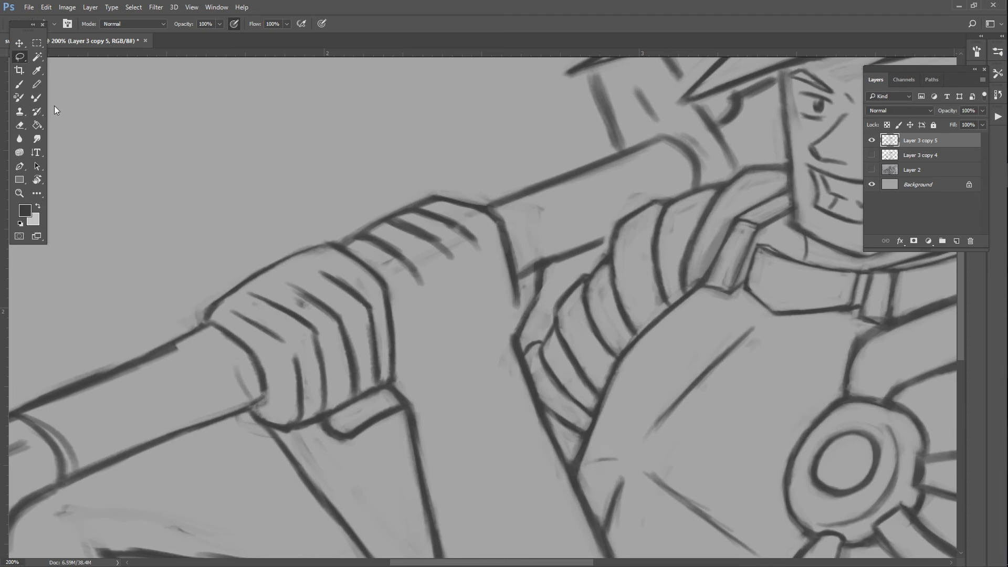
{"action": "left_click_drag", "start_coordinate": [345, 297], "coordinate": [342, 295]}
{"action": "key", "text": "Escape"}
{"action": "left_click_drag", "start_coordinate": [333, 262], "coordinate": [336, 265]}
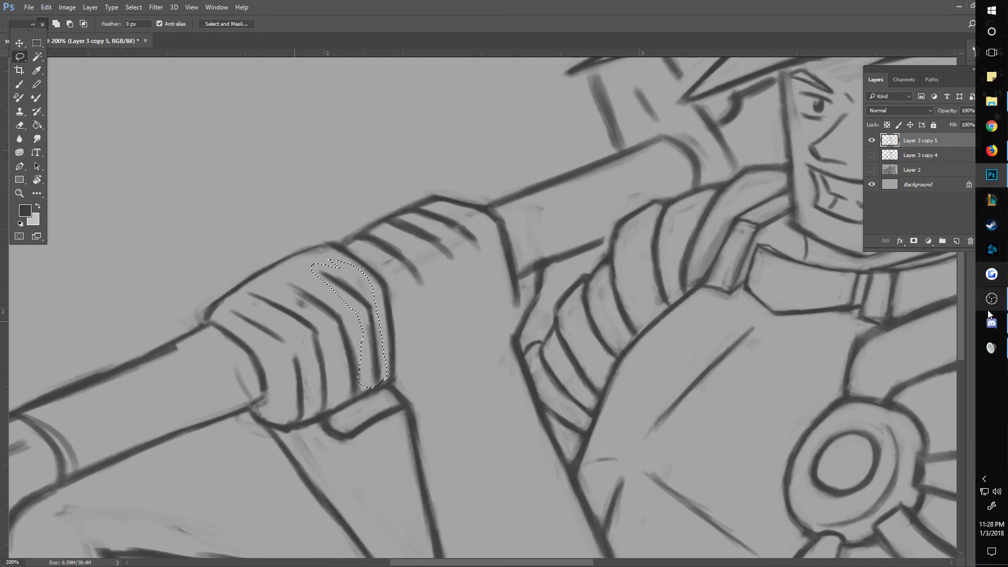
{"action": "key", "text": "ctrl+t"}
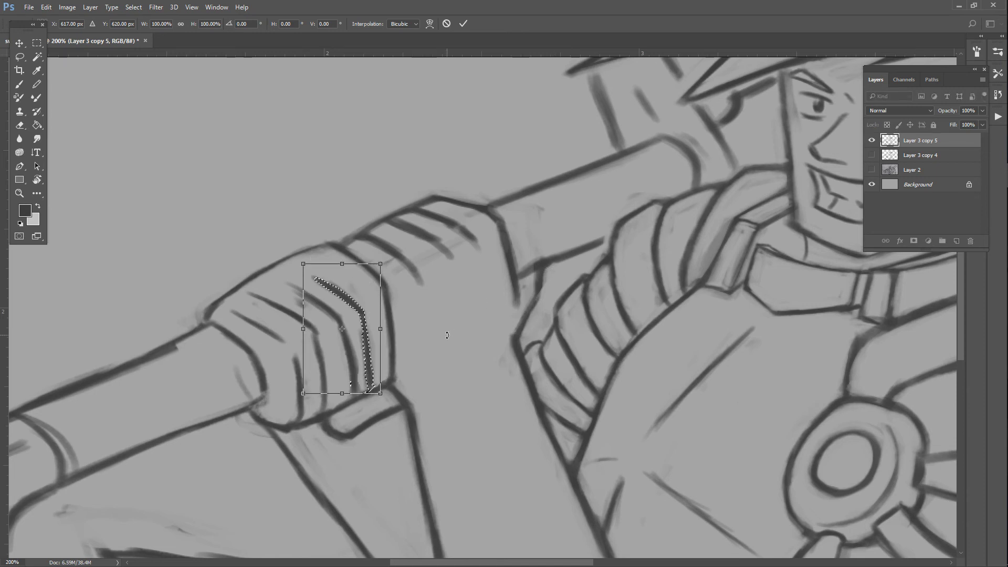
{"action": "left_click_drag", "start_coordinate": [292, 261], "coordinate": [286, 266]}
{"action": "left_click_drag", "start_coordinate": [345, 307], "coordinate": [348, 304]}
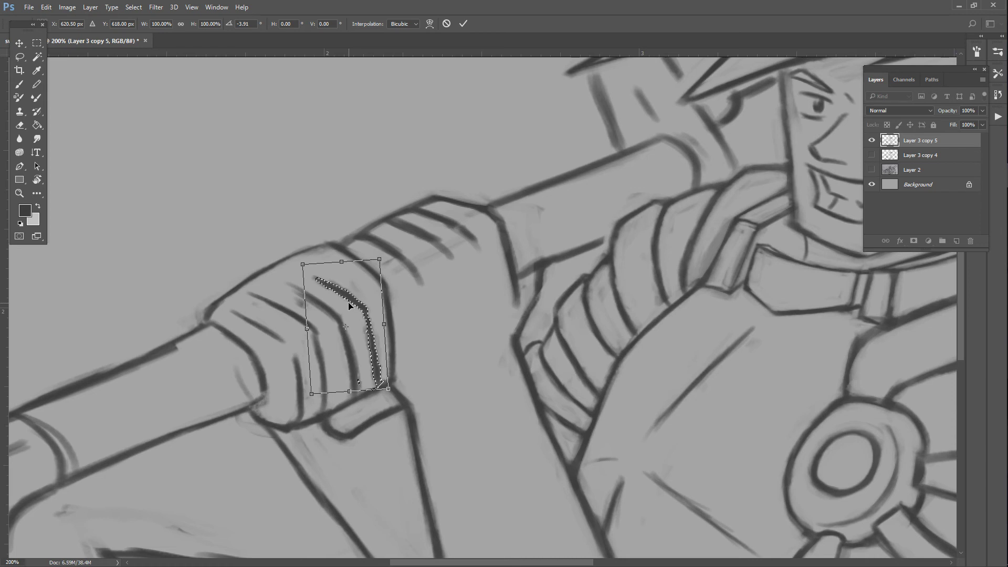
{"action": "key", "text": "Return"}
{"action": "key", "text": "ctrl+d"}
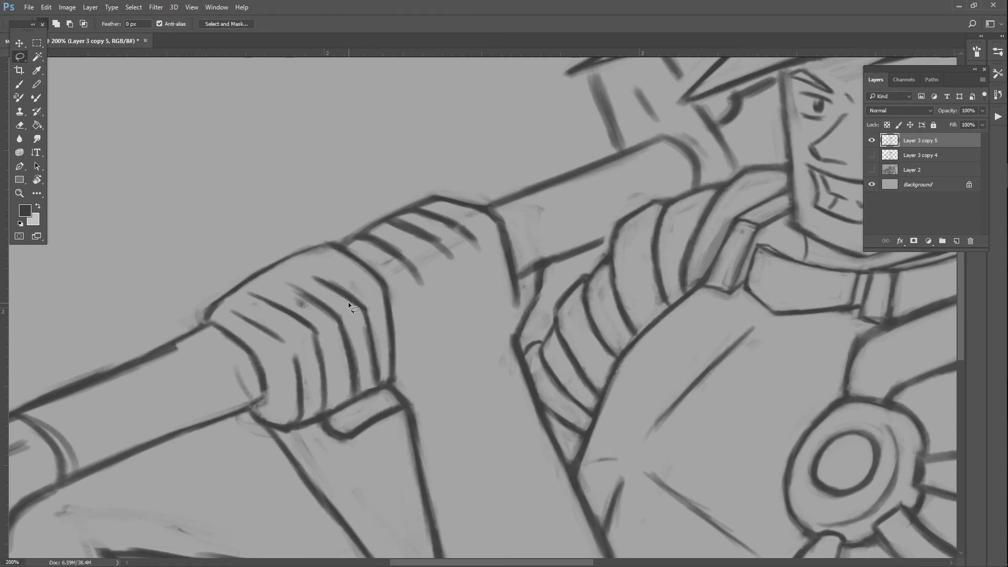
- Extend the rearmost finger line's upper end with the Brush toward the fist's upper outline
{"action": "left_click", "coordinate": [19, 84]}
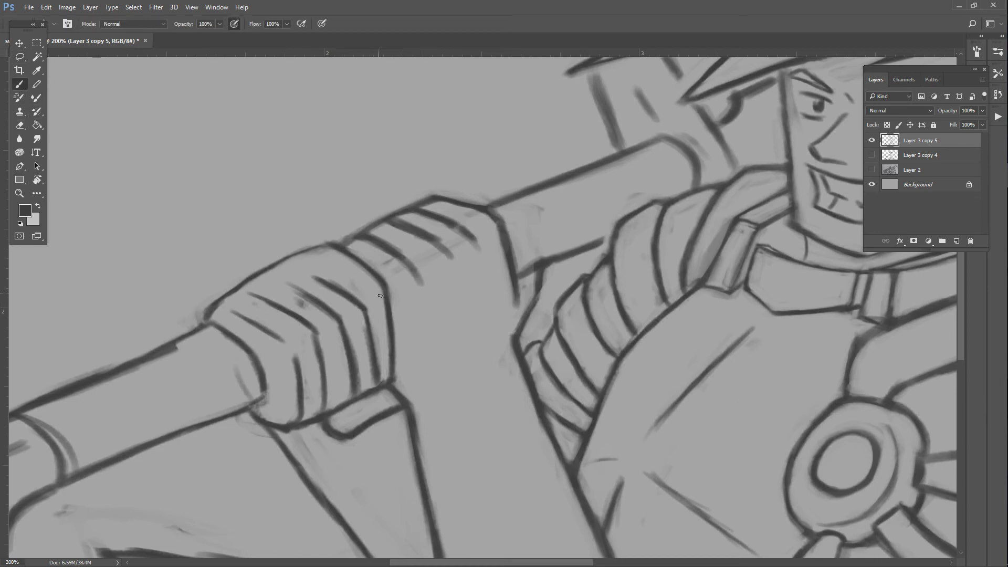
{"action": "left_click_drag", "start_coordinate": [365, 307], "coordinate": [302, 260]}
{"action": "mouse_move", "coordinate": [315, 280]}
{"action": "left_mouse_down"}
{"action": "mouse_move", "coordinate": [350, 300]}
{"action": "mouse_move", "coordinate": [297, 267]}
{"action": "mouse_move", "coordinate": [356, 307]}
{"action": "left_mouse_up"}
{"action": "key", "text": "ctrl+z"}
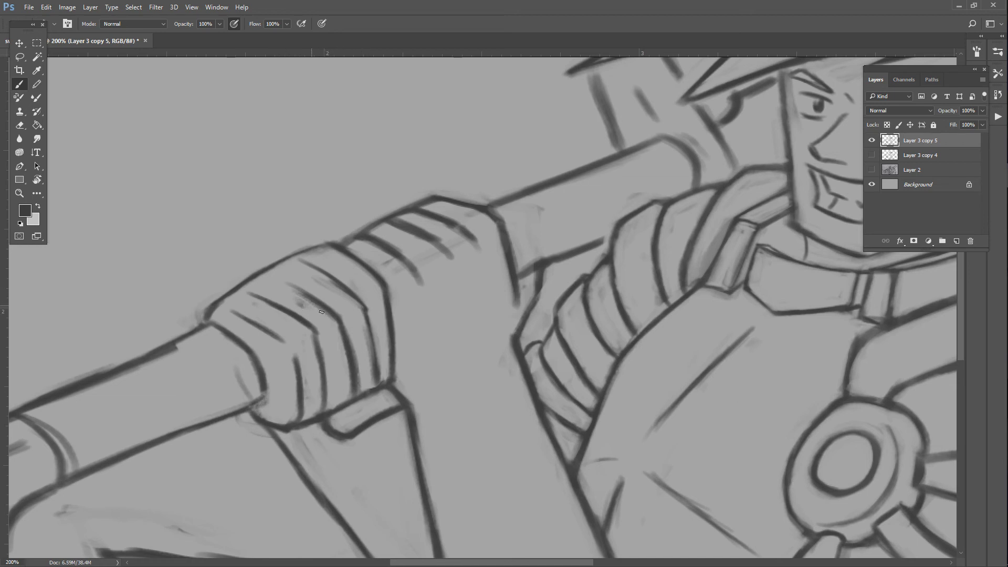
- Erase the fist's rear edge, redraw it slightly farther back down to the thumb and join it to the lower edge
{"action": "key", "text": "ctrl+alt+z"}
{"action": "key", "text": "ctrl+alt+z"}
{"action": "key", "text": "ctrl+alt+z"}
{"action": "key", "text": "ctrl+alt+z"}
{"action": "key", "text": "ctrl+alt+z"}
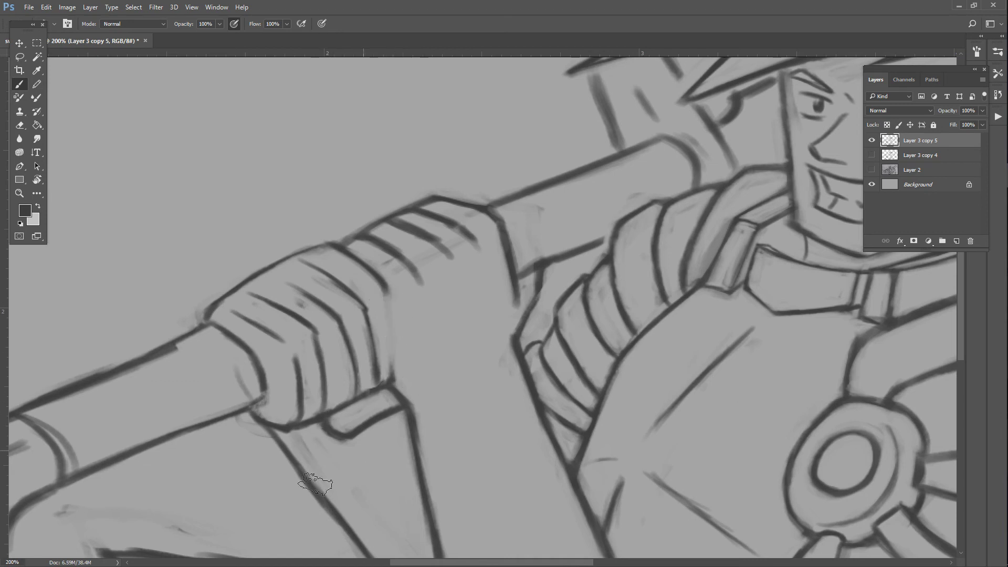
{"action": "key", "text": "bracketleft"}
{"action": "key", "text": "bracketleft"}
{"action": "key", "text": "bracketleft"}
{"action": "mouse_move", "coordinate": [383, 288]}
{"action": "left_mouse_down"}
{"action": "mouse_move", "coordinate": [398, 365]}
{"action": "mouse_move", "coordinate": [389, 378]}
{"action": "mouse_move", "coordinate": [399, 369]}
{"action": "left_mouse_up"}
{"action": "left_click_drag", "start_coordinate": [387, 290], "coordinate": [400, 372]}
{"action": "left_click_drag", "start_coordinate": [331, 410], "coordinate": [383, 374]}
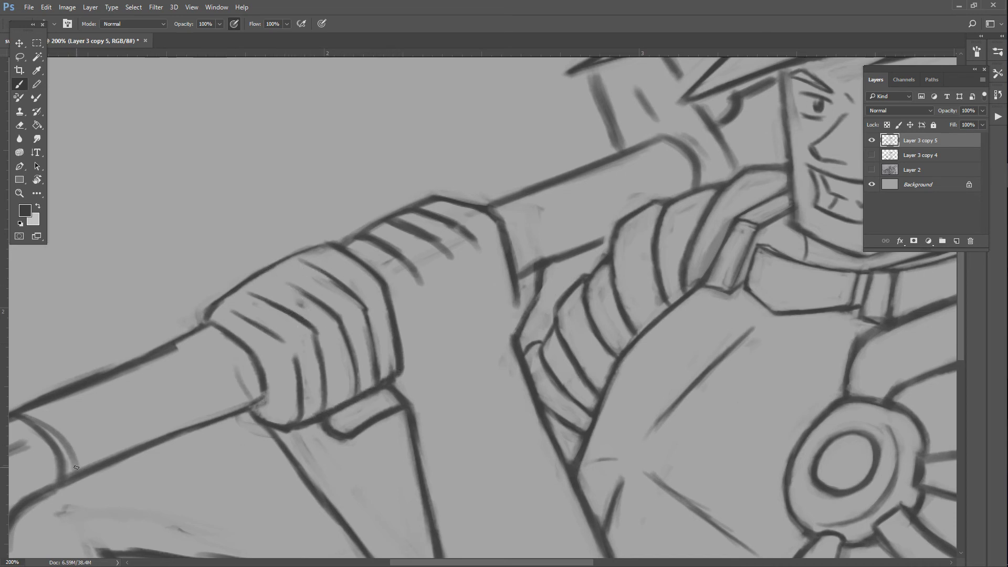
- Join the foremost finger line into one continuous bend and redraw the fist's front edge beside the grip
{"action": "left_click_drag", "start_coordinate": [270, 272], "coordinate": [308, 296]}
{"action": "mouse_move", "coordinate": [248, 290]}
{"action": "left_mouse_down"}
{"action": "mouse_move", "coordinate": [290, 310]}
{"action": "mouse_move", "coordinate": [296, 379]}
{"action": "left_mouse_up"}
{"action": "mouse_move", "coordinate": [238, 310]}
{"action": "left_mouse_down"}
{"action": "mouse_move", "coordinate": [295, 357]}
{"action": "mouse_move", "coordinate": [276, 340]}
{"action": "mouse_move", "coordinate": [266, 398]}
{"action": "left_mouse_up"}
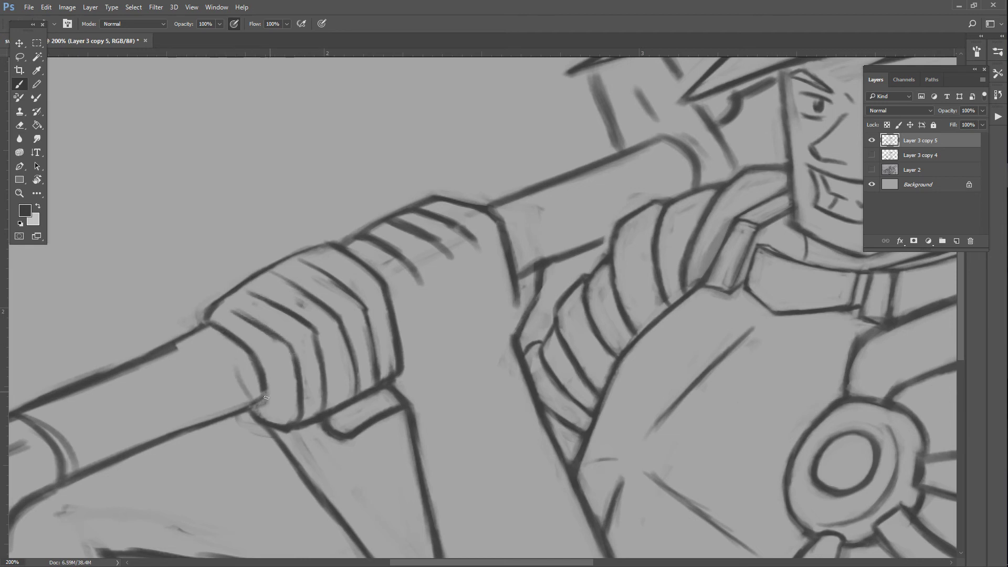
{"action": "mouse_move", "coordinate": [247, 353]}
{"action": "left_mouse_down"}
{"action": "mouse_move", "coordinate": [258, 398]}
{"action": "mouse_move", "coordinate": [294, 388]}
{"action": "mouse_move", "coordinate": [278, 404]}
{"action": "mouse_move", "coordinate": [295, 394]}
{"action": "mouse_move", "coordinate": [281, 339]}
{"action": "left_mouse_up"}
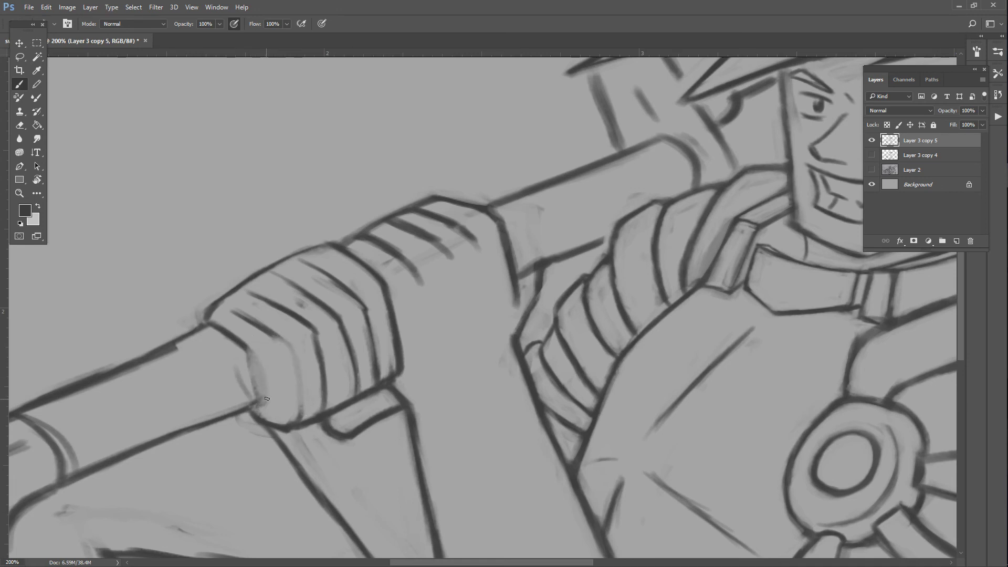
{"action": "mouse_move", "coordinate": [289, 415]}
{"action": "left_mouse_down"}
{"action": "mouse_move", "coordinate": [297, 368]}
{"action": "mouse_move", "coordinate": [262, 329]}
{"action": "mouse_move", "coordinate": [261, 403]}
{"action": "mouse_move", "coordinate": [259, 376]}
{"action": "left_mouse_up"}
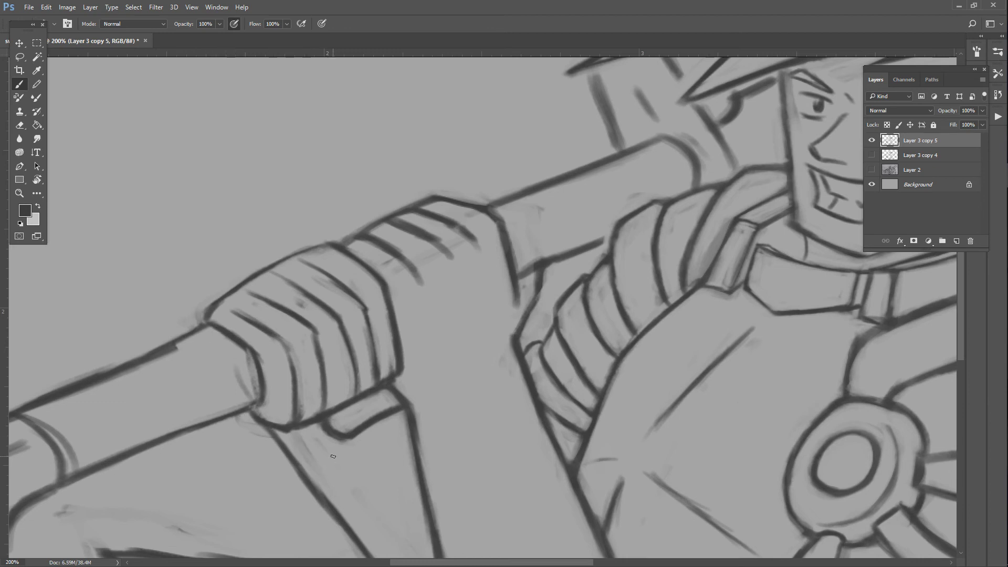
- Erase the fist's upper outline between the rear knuckle and the sword grip
{"action": "key", "text": "ctrl+0"}
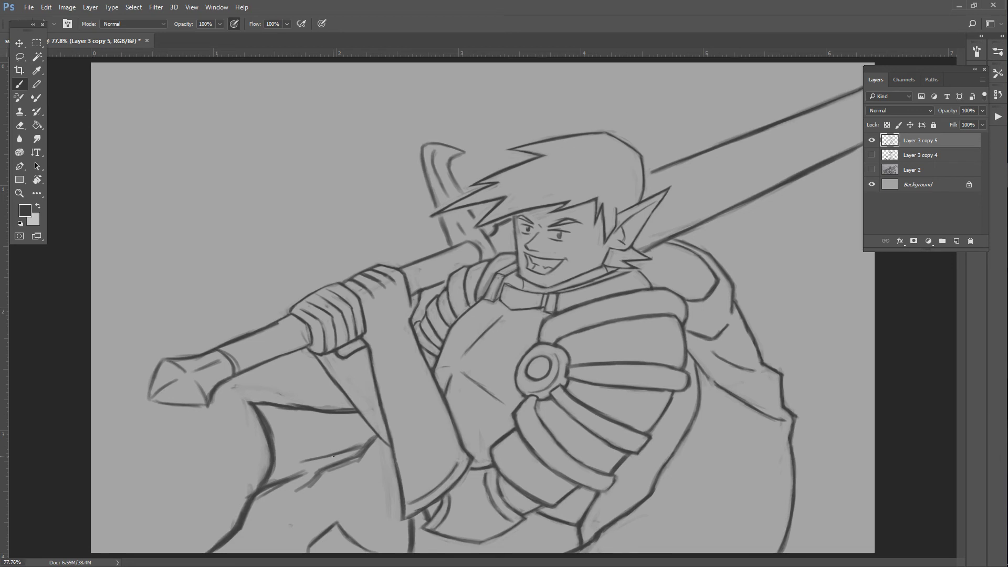
{"action": "key", "text": "ctrl+minus"}
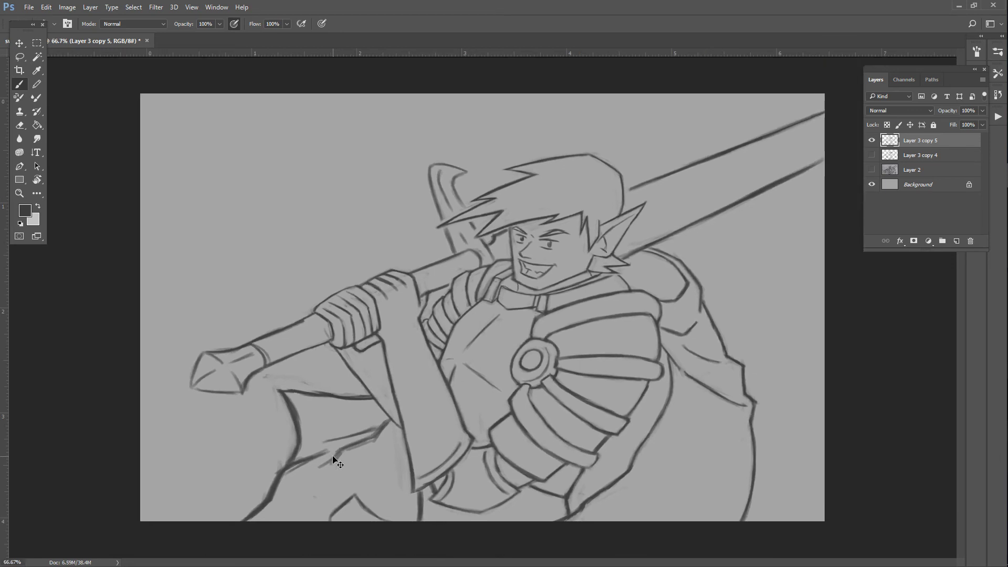
{"action": "key", "text": "ctrl+plus"}
{"action": "key", "text": "ctrl+plus"}
{"action": "scroll", "coordinate": [577, 550], "scroll_direction": "left", "scroll_amount": 10}
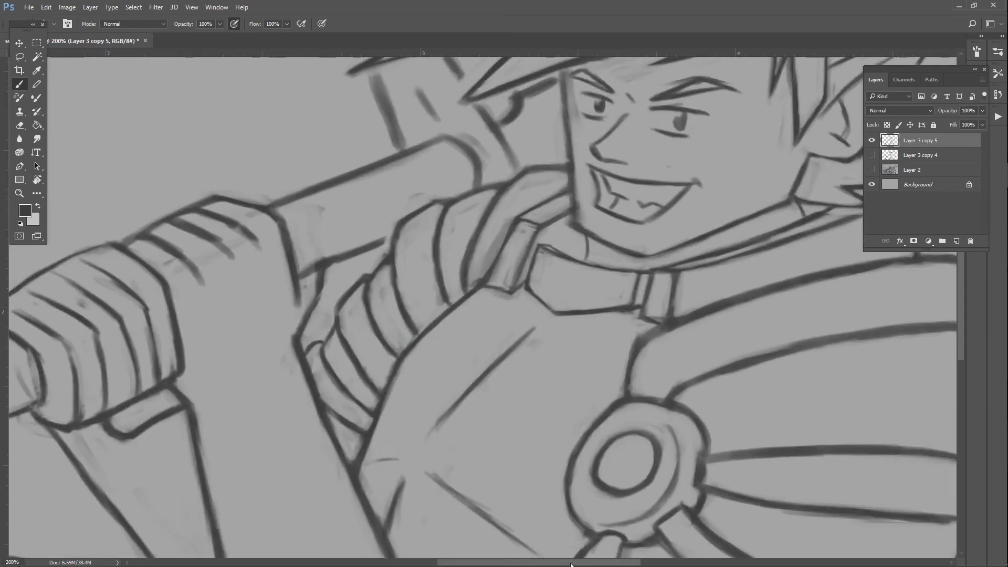
{"action": "left_click_drag", "start_coordinate": [551, 291], "coordinate": [619, 254]}
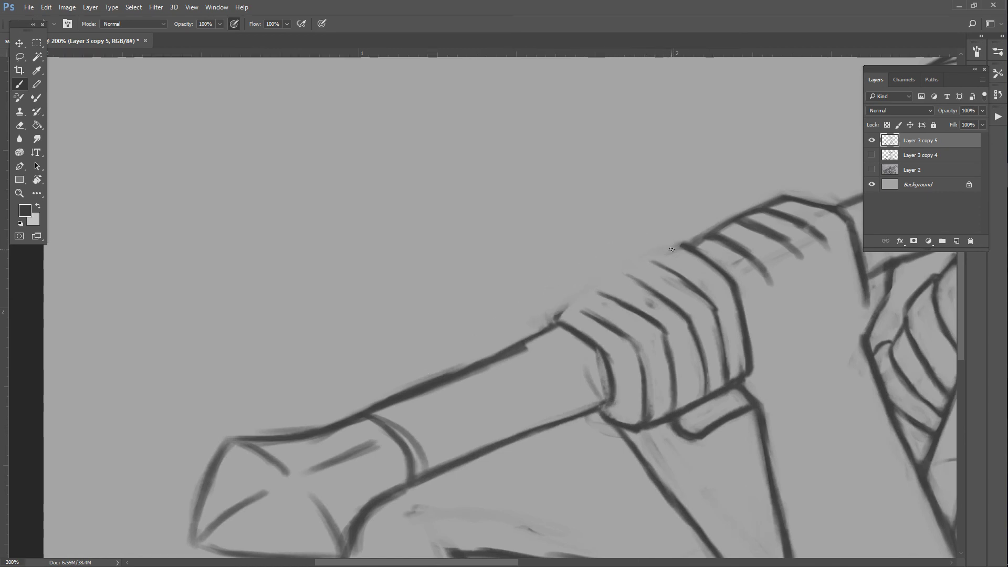
{"action": "mouse_move", "coordinate": [672, 250]}
{"action": "left_mouse_down"}
{"action": "mouse_move", "coordinate": [634, 267]}
{"action": "mouse_move", "coordinate": [683, 241]}
{"action": "mouse_move", "coordinate": [553, 314]}
{"action": "left_mouse_up"}
{"action": "left_click_drag", "start_coordinate": [683, 241], "coordinate": [583, 297]}
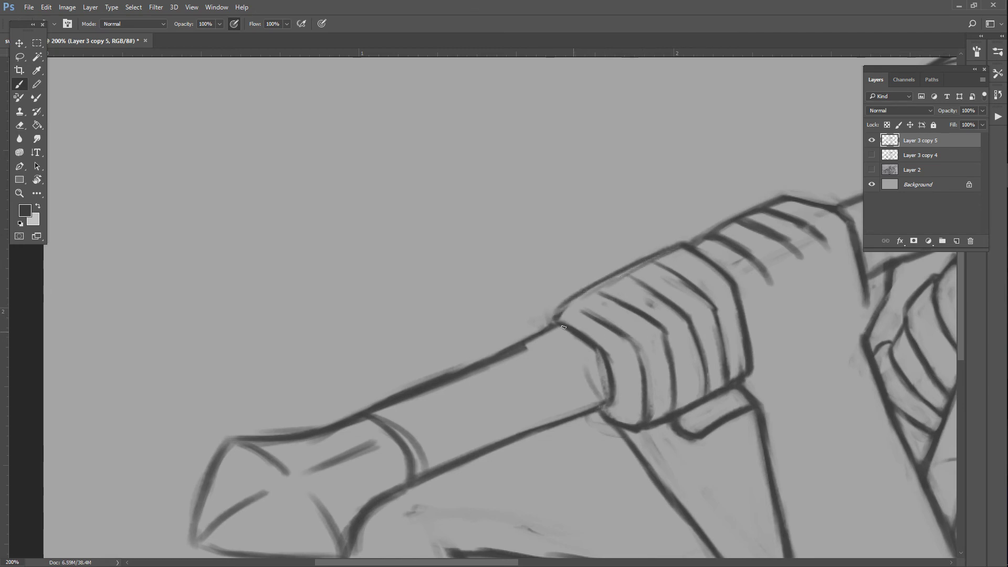
{"action": "left_click_drag", "start_coordinate": [659, 253], "coordinate": [568, 301]}
{"action": "key", "text": "ctrl+alt+z"}
{"action": "key", "text": "ctrl+alt+z"}
{"action": "key", "text": "ctrl+alt+z"}
{"action": "key", "text": "ctrl+alt+z"}
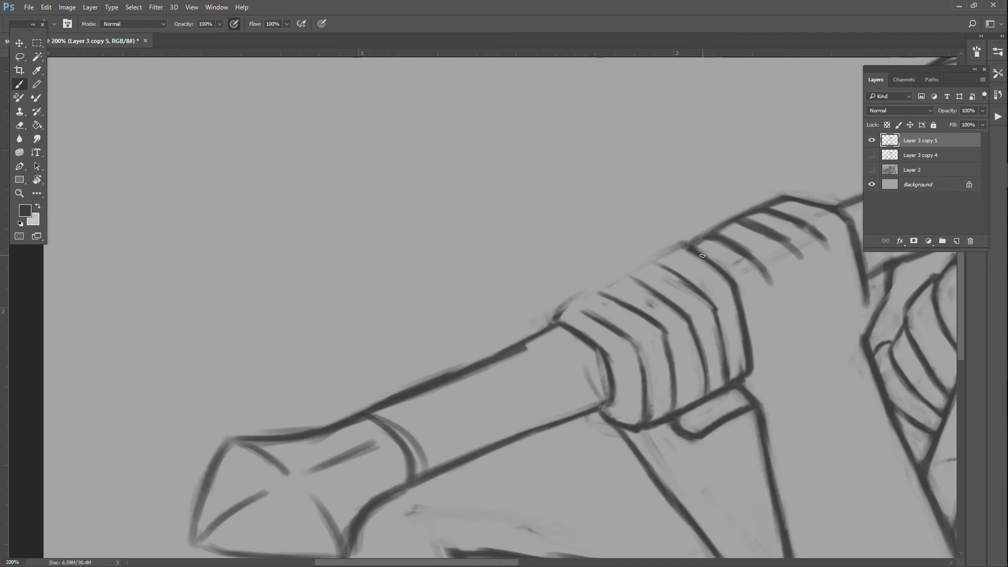
- Redraw the fist's upper outline from the rear knuckle down to the sword grip
{"action": "mouse_move", "coordinate": [689, 242]}
{"action": "left_mouse_down"}
{"action": "mouse_move", "coordinate": [622, 264]}
{"action": "mouse_move", "coordinate": [551, 319]}
{"action": "left_mouse_up"}
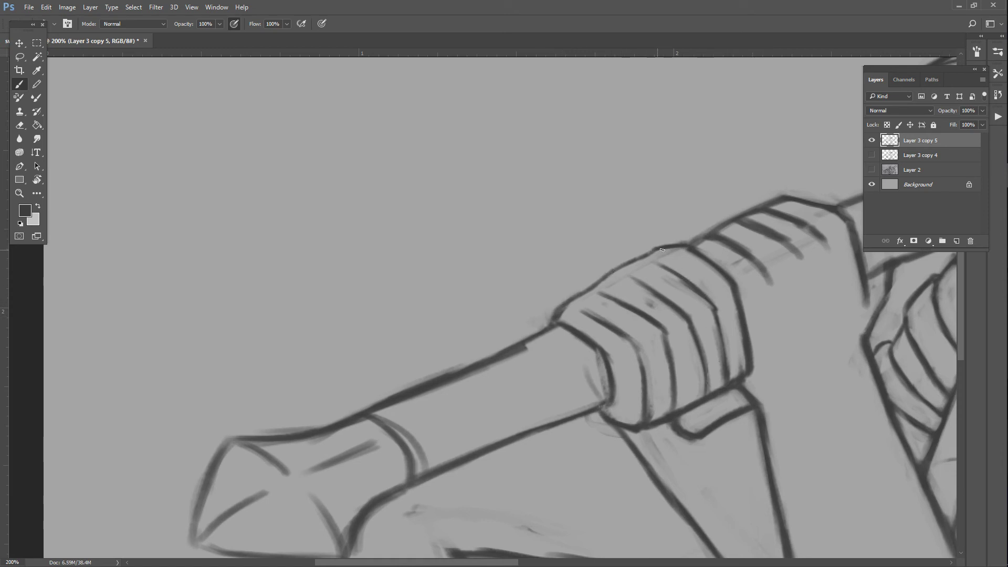
- Touch up the fist's upper outline and redraw the start of the long edge running down from beneath the fist
{"action": "left_click_drag", "start_coordinate": [635, 257], "coordinate": [616, 270]}
{"action": "mouse_move", "coordinate": [615, 435]}
{"action": "left_mouse_down"}
{"action": "mouse_move", "coordinate": [589, 418]}
{"action": "mouse_move", "coordinate": [674, 476]}
{"action": "left_mouse_up"}
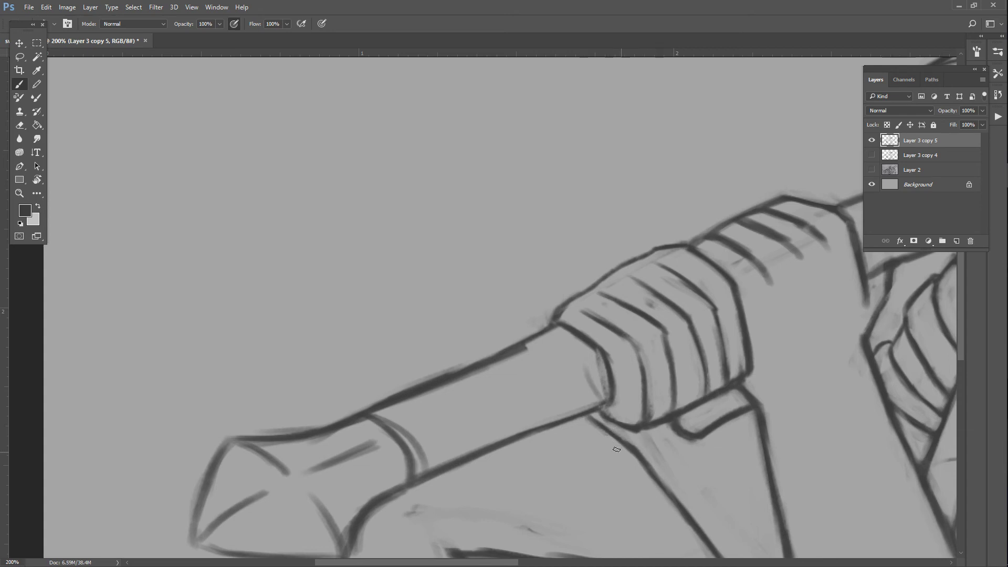
{"action": "key", "text": "ctrl+minus"}
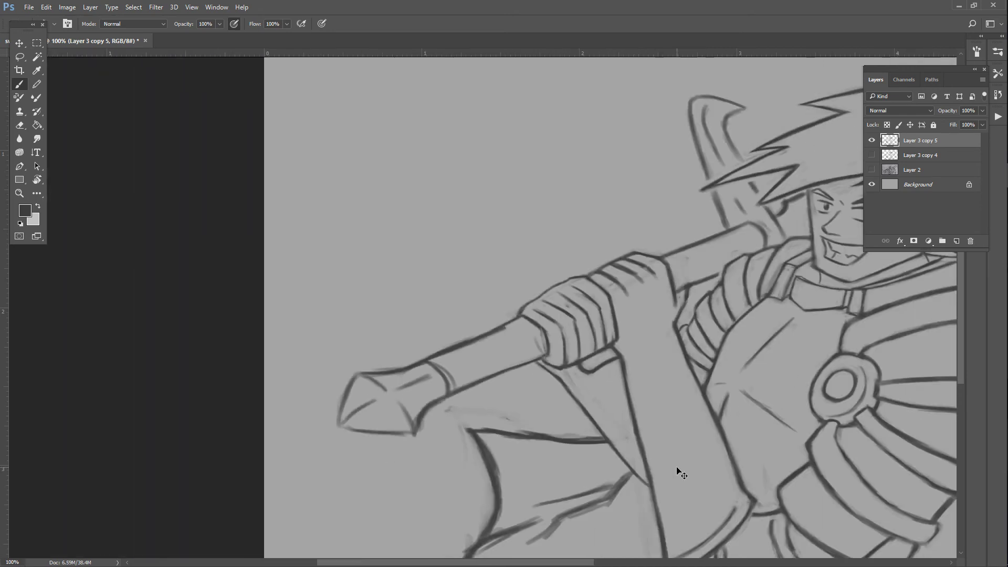
{"action": "key", "text": "ctrl+minus"}
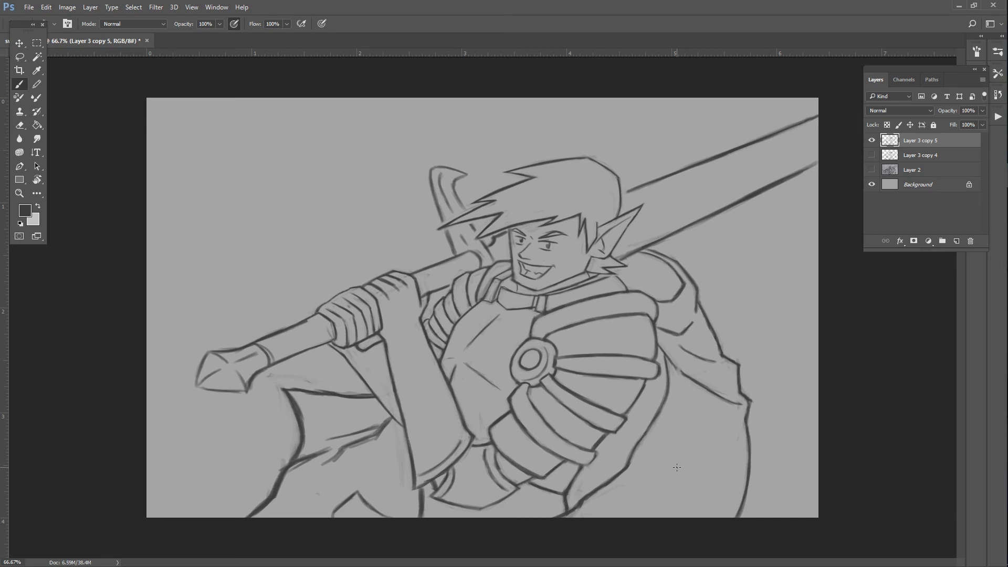
- Draw the sword crossguard's curved ridge line below the hair and redraw its face-side edge down to the shoulder armor
{"action": "scroll", "coordinate": [677, 467], "scroll_direction": "up", "scroll_amount": 2}
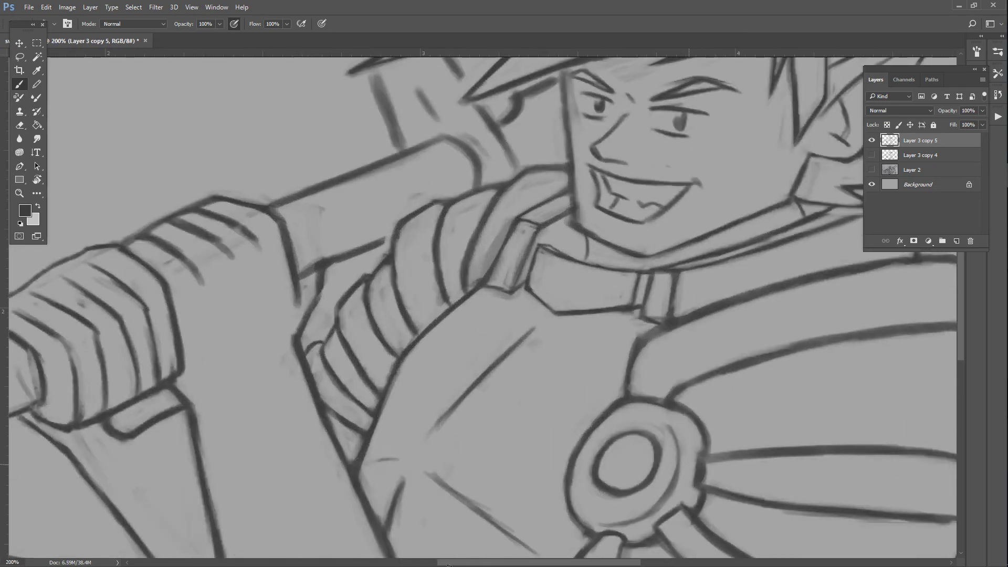
{"action": "right_click", "coordinate": [694, 408]}
{"action": "scroll", "coordinate": [694, 408], "scroll_direction": "up", "scroll_amount": 5}
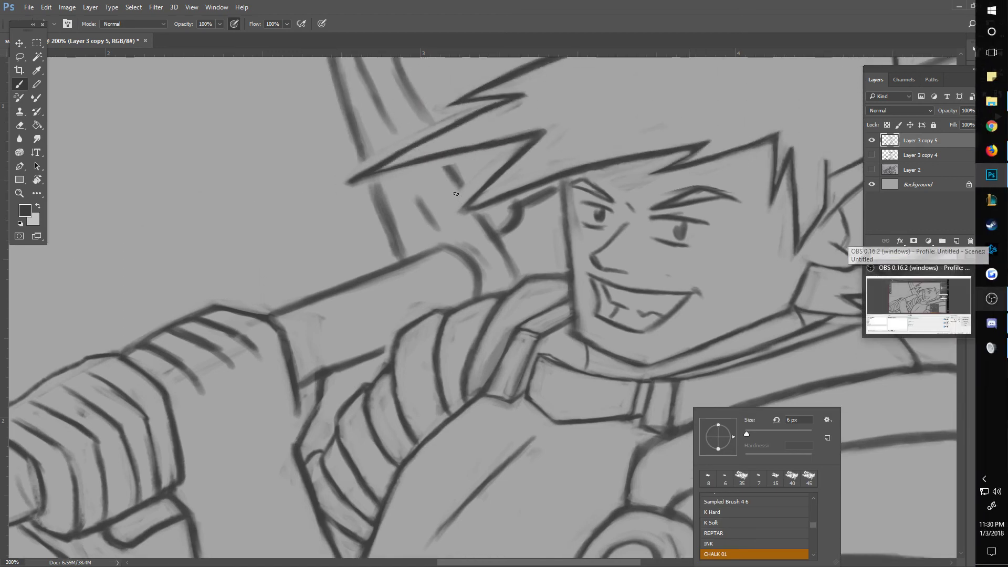
{"action": "left_click", "coordinate": [486, 251]}
{"action": "left_click_drag", "start_coordinate": [422, 206], "coordinate": [499, 284]}
{"action": "left_click_drag", "start_coordinate": [407, 177], "coordinate": [420, 205]}
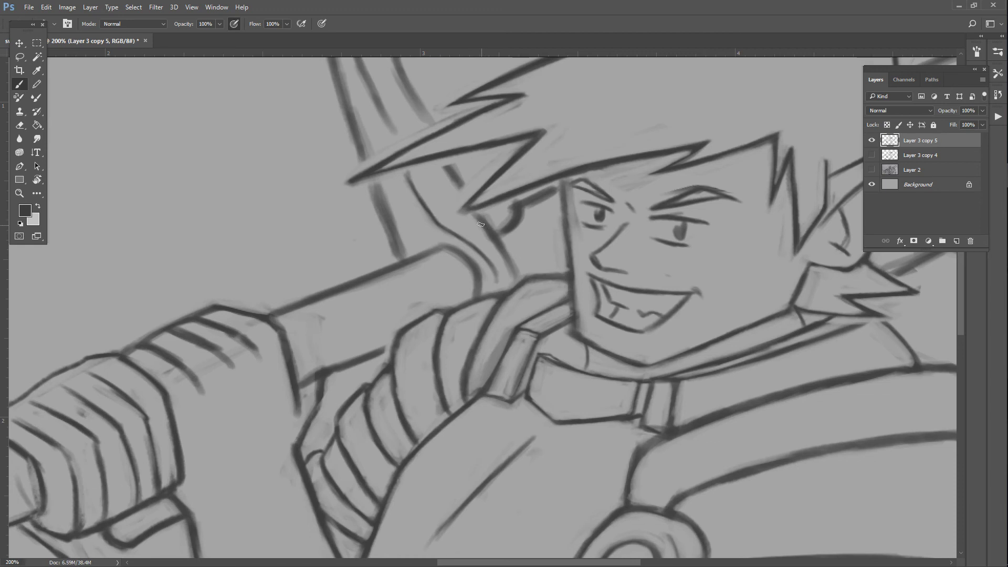
{"action": "key", "text": "ctrl+z"}
{"action": "mouse_move", "coordinate": [475, 210]}
{"action": "left_mouse_down"}
{"action": "mouse_move", "coordinate": [523, 272]}
{"action": "mouse_move", "coordinate": [480, 220]}
{"action": "mouse_move", "coordinate": [525, 273]}
{"action": "left_mouse_up"}
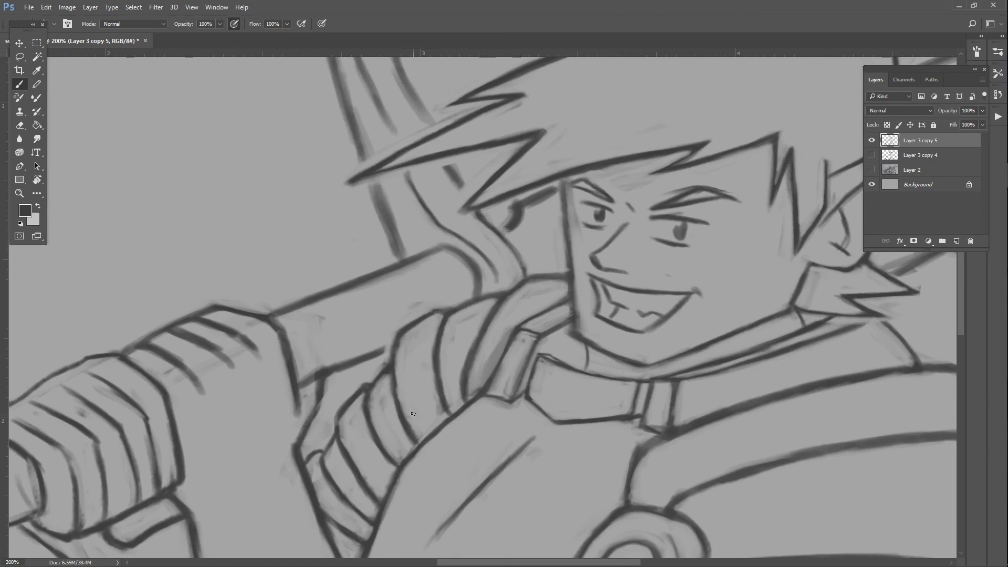
- Thin the crossguard's short edge between the hair spikes and clean up the small curved shape beside the face
{"action": "mouse_move", "coordinate": [488, 221]}
{"action": "left_mouse_down"}
{"action": "mouse_move", "coordinate": [526, 277]}
{"action": "mouse_move", "coordinate": [492, 231]}
{"action": "left_mouse_up"}
{"action": "mouse_move", "coordinate": [454, 169]}
{"action": "left_mouse_down"}
{"action": "mouse_move", "coordinate": [469, 190]}
{"action": "mouse_move", "coordinate": [452, 160]}
{"action": "mouse_move", "coordinate": [472, 198]}
{"action": "mouse_move", "coordinate": [448, 150]}
{"action": "left_mouse_up"}
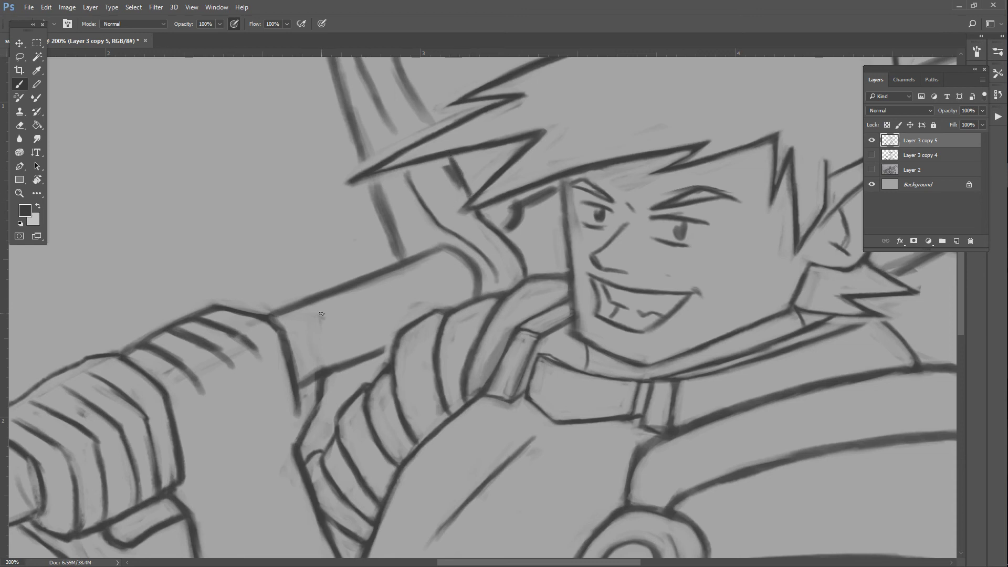
{"action": "key", "text": "ctrl+z"}
{"action": "key", "text": "ctrl+z"}
{"action": "left_click_drag", "start_coordinate": [515, 207], "coordinate": [508, 229]}
{"action": "key", "text": "ctrl+z"}
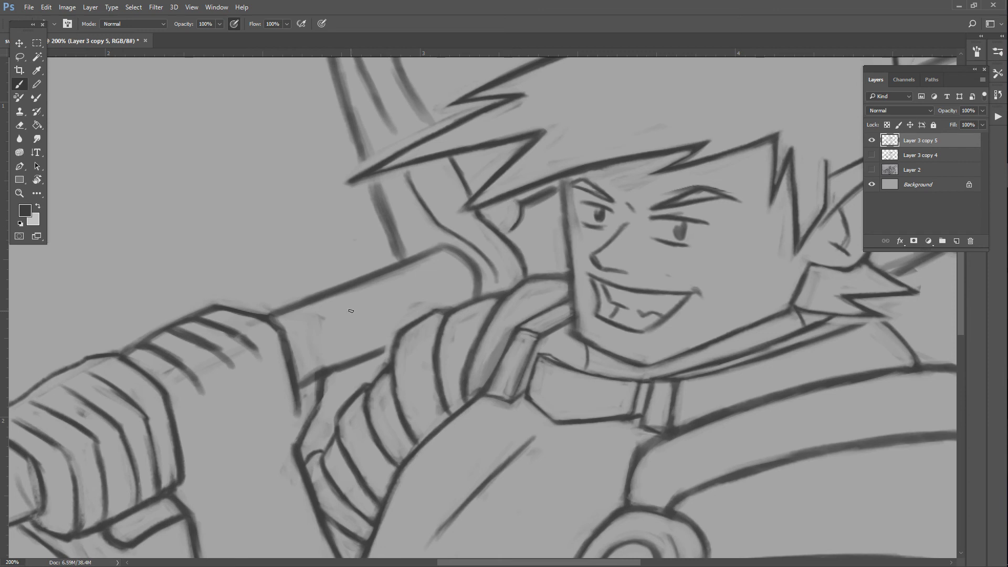
{"action": "key", "text": "ctrl+z"}
{"action": "left_click_drag", "start_coordinate": [22, 23], "coordinate": [30, 68]}
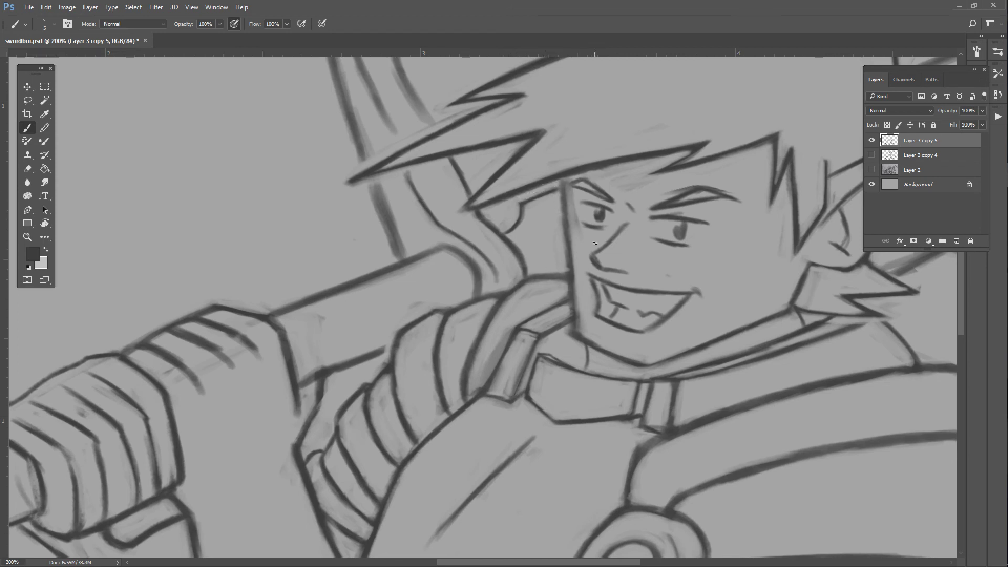
{"action": "left_click_drag", "start_coordinate": [559, 175], "coordinate": [562, 206]}
- Redraw and thin the crossguard's hooked inner edge from below its pointed tip down to the hair
{"action": "scroll", "coordinate": [443, 205], "scroll_direction": "up", "scroll_amount": 5}
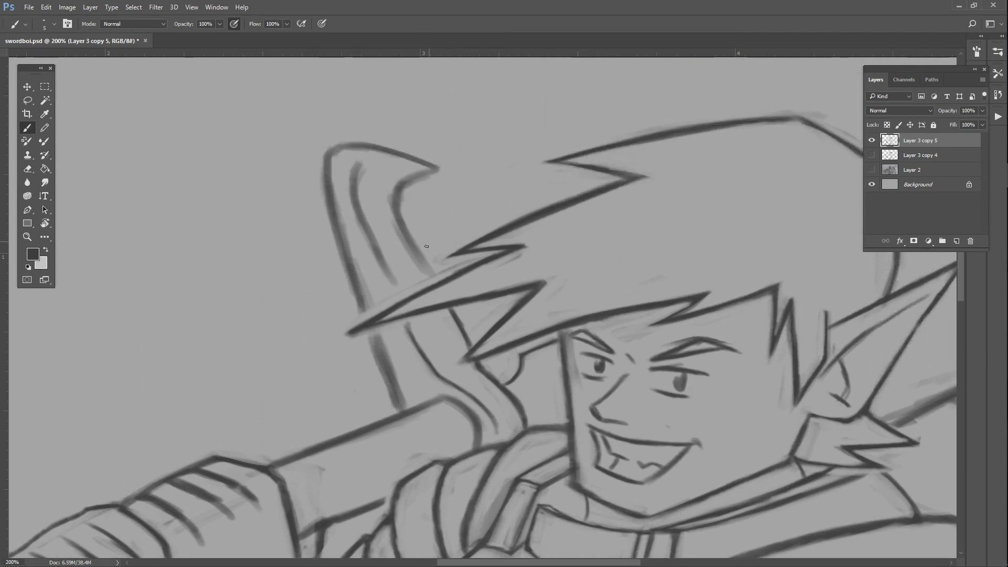
{"action": "left_click_drag", "start_coordinate": [440, 285], "coordinate": [420, 259]}
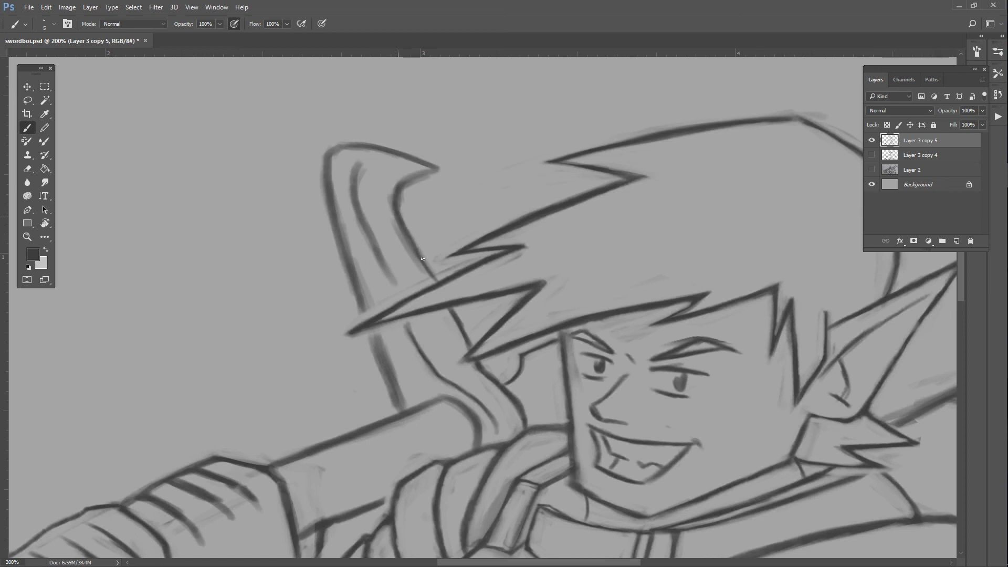
{"action": "left_click_drag", "start_coordinate": [423, 259], "coordinate": [435, 277]}
{"action": "left_click_drag", "start_coordinate": [395, 215], "coordinate": [415, 253]}
{"action": "mouse_move", "coordinate": [389, 188]}
{"action": "left_mouse_down"}
{"action": "mouse_move", "coordinate": [422, 270]}
{"action": "mouse_move", "coordinate": [399, 237]}
{"action": "left_mouse_up"}
{"action": "mouse_move", "coordinate": [428, 256]}
{"action": "left_mouse_down"}
{"action": "mouse_move", "coordinate": [400, 200]}
{"action": "mouse_move", "coordinate": [436, 171]}
{"action": "mouse_move", "coordinate": [400, 204]}
{"action": "mouse_move", "coordinate": [430, 171]}
{"action": "mouse_move", "coordinate": [400, 185]}
{"action": "mouse_move", "coordinate": [398, 210]}
{"action": "mouse_move", "coordinate": [414, 172]}
{"action": "mouse_move", "coordinate": [405, 220]}
{"action": "left_mouse_up"}
- Redraw the crossguard's outer edge below the hair as a bent line meeting the grip, and erase the old straight line
{"action": "scroll", "coordinate": [445, 200], "scroll_direction": "down", "scroll_amount": 3}
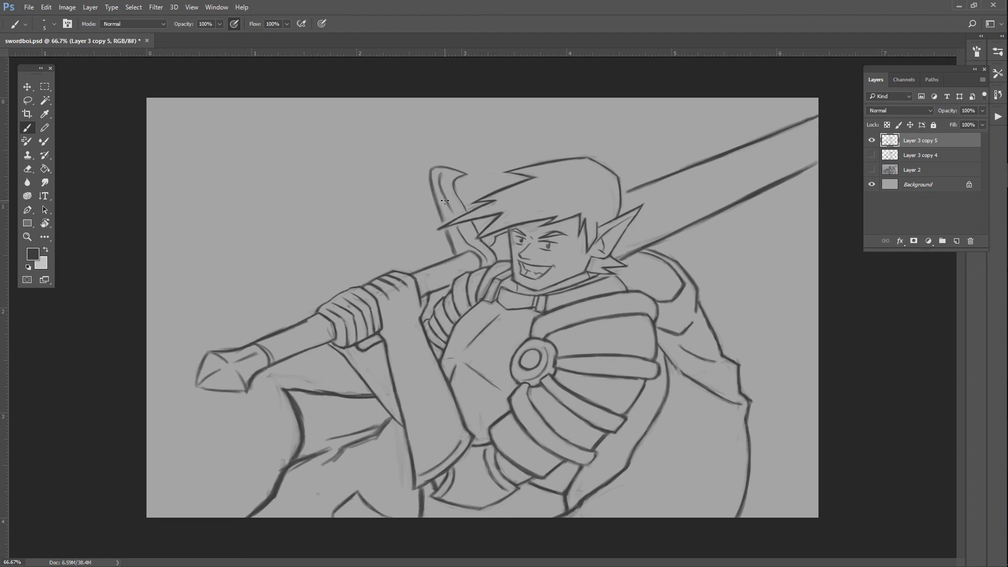
{"action": "key", "text": "ctrl+plus"}
{"action": "key", "text": "ctrl+plus"}
{"action": "key", "text": "ctrl+plus"}
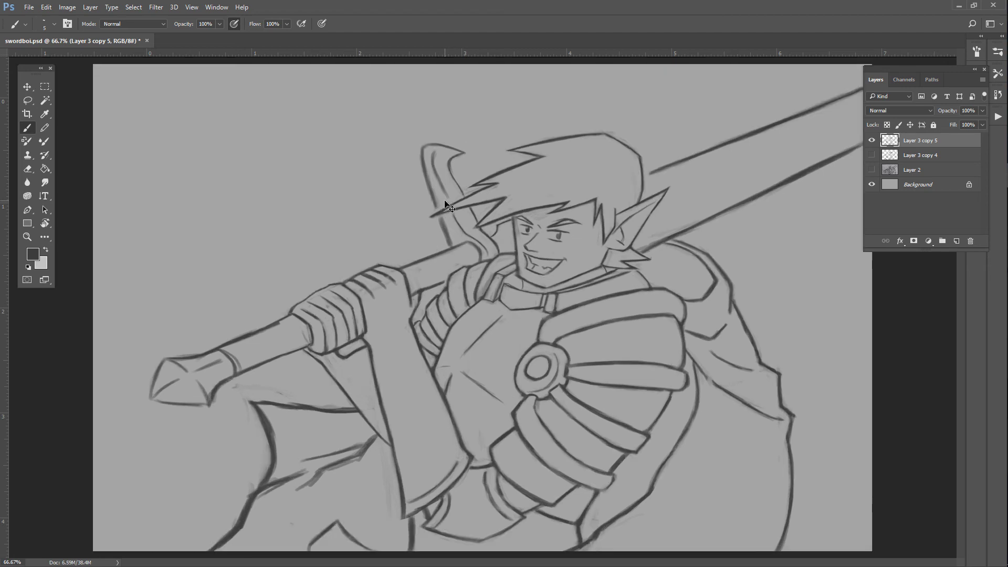
{"action": "scroll", "coordinate": [444, 201], "scroll_direction": "up", "scroll_amount": 10}
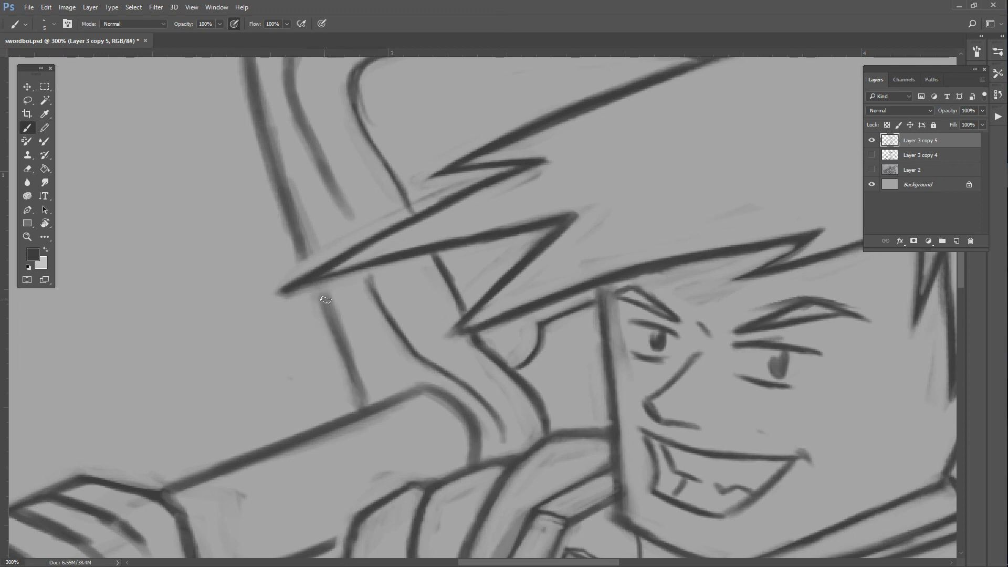
{"action": "left_click_drag", "start_coordinate": [330, 302], "coordinate": [357, 385]}
{"action": "mouse_move", "coordinate": [323, 301]}
{"action": "left_mouse_down"}
{"action": "mouse_move", "coordinate": [361, 402]}
{"action": "mouse_move", "coordinate": [358, 390]}
{"action": "mouse_move", "coordinate": [314, 288]}
{"action": "mouse_move", "coordinate": [349, 374]}
{"action": "mouse_move", "coordinate": [352, 397]}
{"action": "mouse_move", "coordinate": [342, 366]}
{"action": "mouse_move", "coordinate": [345, 415]}
{"action": "left_mouse_up"}
{"action": "left_click_drag", "start_coordinate": [345, 374], "coordinate": [347, 420]}
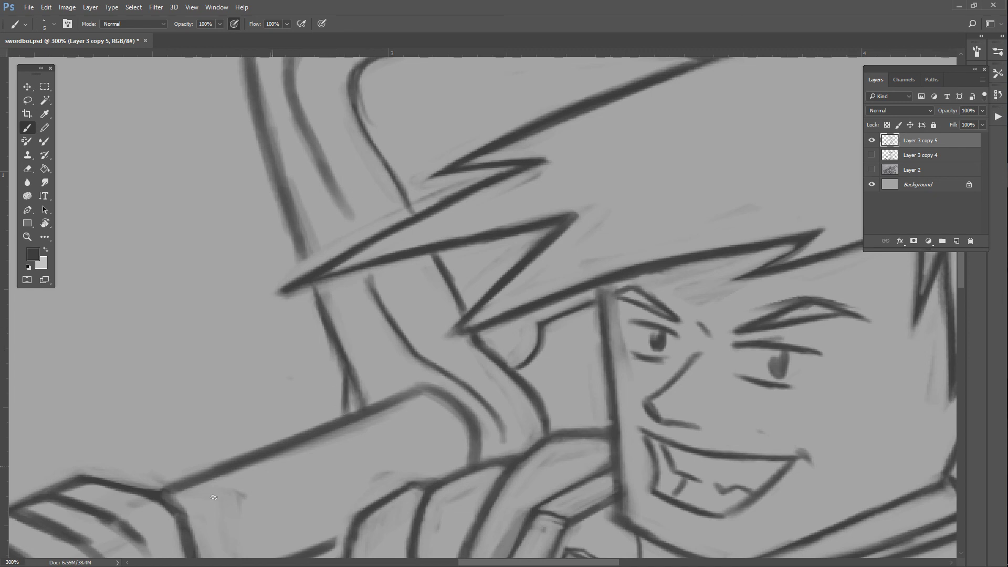
{"action": "left_click_drag", "start_coordinate": [361, 377], "coordinate": [350, 394]}
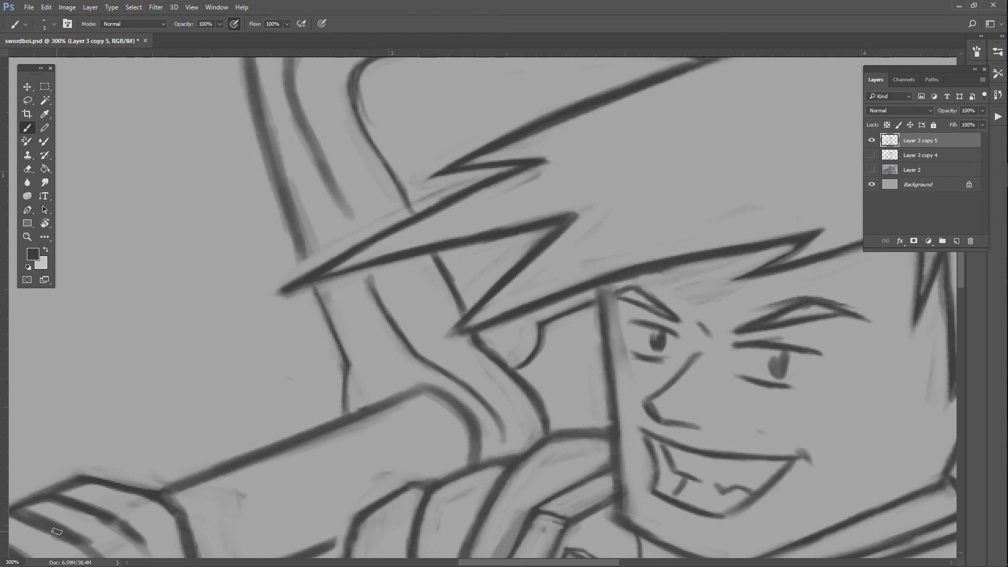
- Sharpen the bend in the crossguard's lower outer edge and refine its curved ridge and face-side edge near the shoulder
{"action": "scroll", "coordinate": [221, 441], "scroll_direction": "up", "scroll_amount": 2}
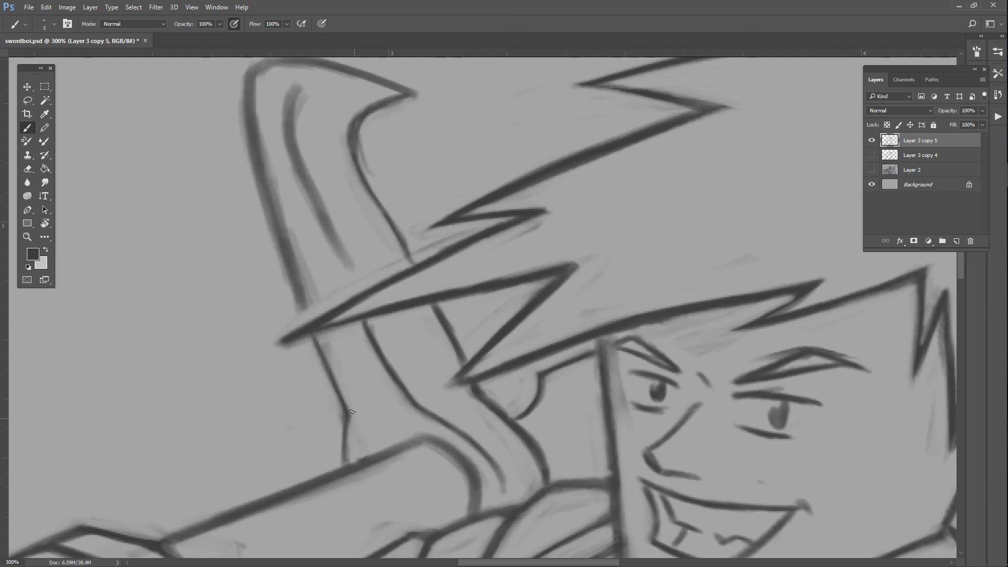
{"action": "left_click_drag", "start_coordinate": [348, 416], "coordinate": [347, 442]}
{"action": "left_click_drag", "start_coordinate": [479, 446], "coordinate": [505, 492]}
{"action": "mouse_move", "coordinate": [479, 388]}
{"action": "left_mouse_down"}
{"action": "mouse_move", "coordinate": [528, 430]}
{"action": "mouse_move", "coordinate": [476, 386]}
{"action": "mouse_move", "coordinate": [546, 459]}
{"action": "left_mouse_up"}
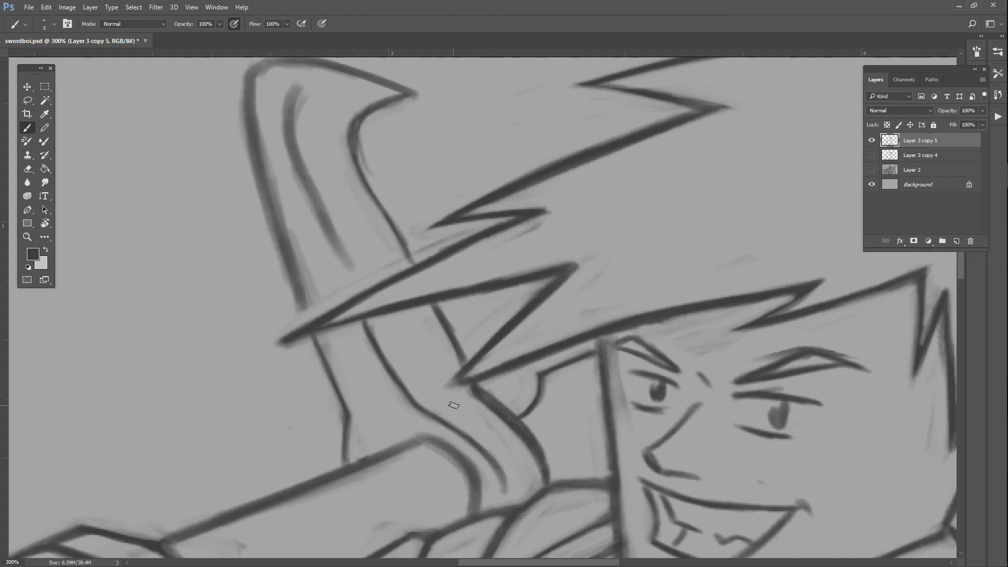
{"action": "left_click_drag", "start_coordinate": [458, 390], "coordinate": [541, 468]}
{"action": "left_click_drag", "start_coordinate": [483, 405], "coordinate": [542, 467]}
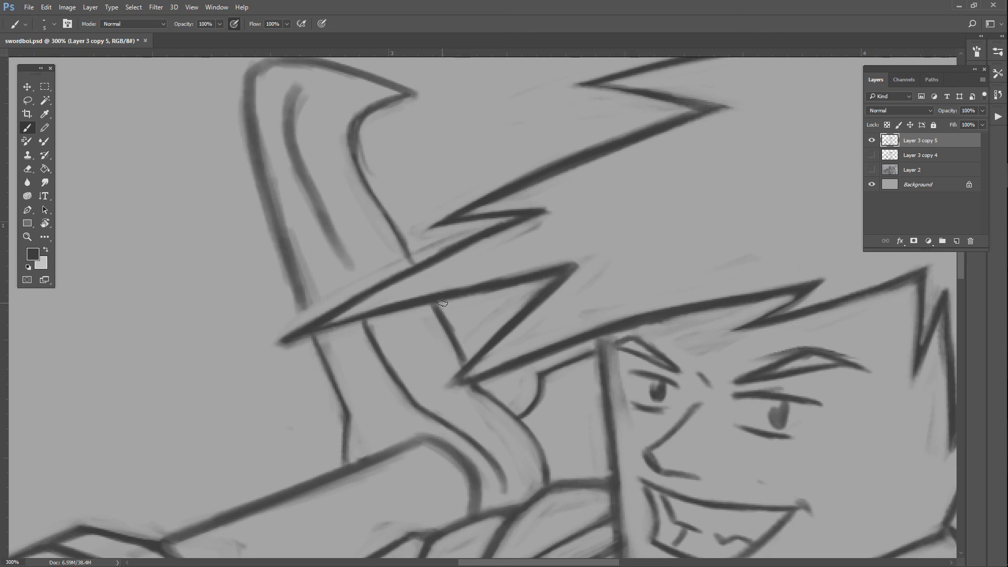
- Extend the crossguard's central ridge line down to the hair and up to its top edge
{"action": "scroll", "coordinate": [401, 421], "scroll_direction": "up", "scroll_amount": 2}
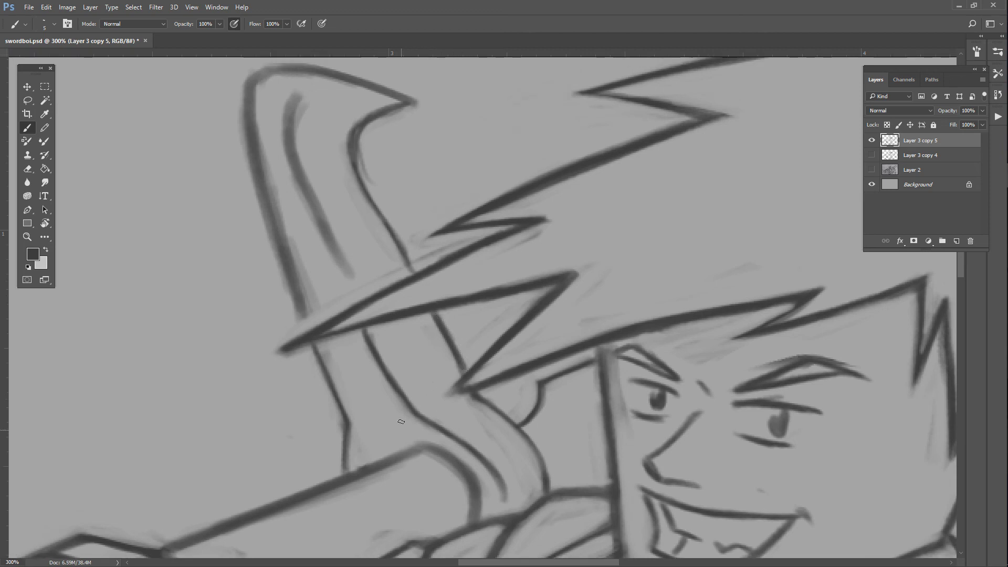
{"action": "left_click_drag", "start_coordinate": [358, 327], "coordinate": [332, 278]}
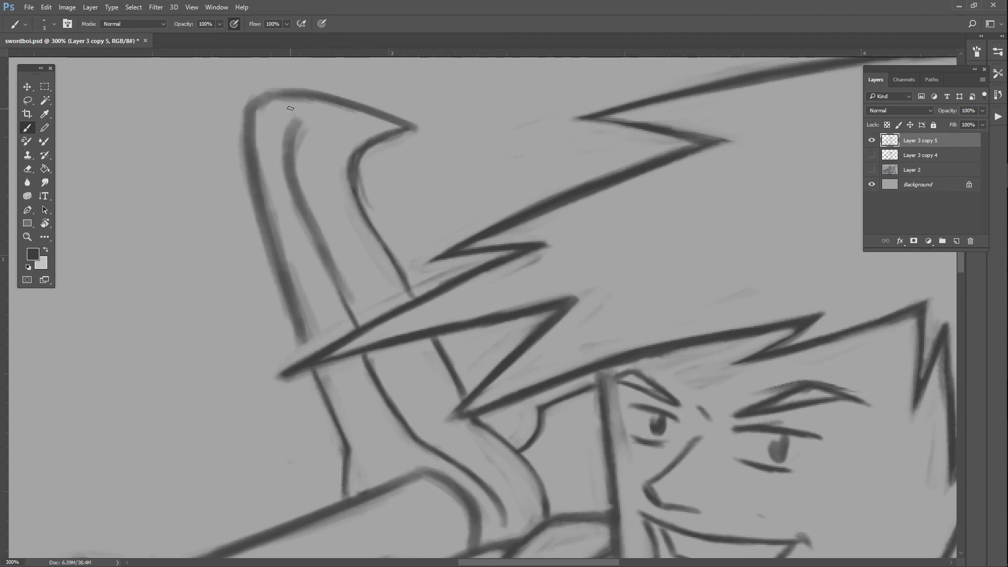
{"action": "mouse_move", "coordinate": [304, 100]}
{"action": "left_mouse_down"}
{"action": "mouse_move", "coordinate": [289, 147]}
{"action": "mouse_move", "coordinate": [290, 130]}
{"action": "left_mouse_up"}
{"action": "mouse_move", "coordinate": [291, 184]}
{"action": "left_mouse_down"}
{"action": "mouse_move", "coordinate": [288, 162]}
{"action": "mouse_move", "coordinate": [333, 277]}
{"action": "left_mouse_up"}
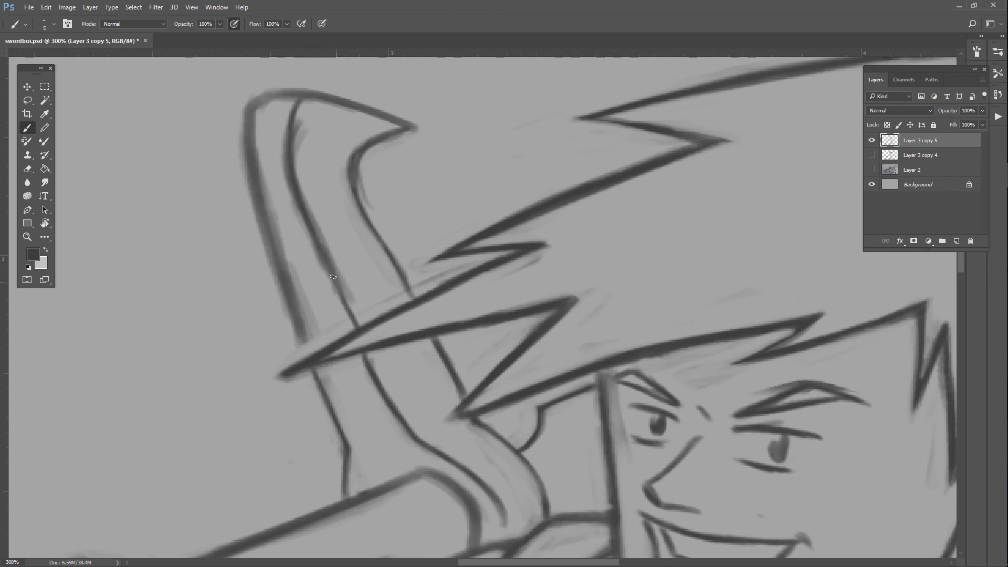
- Redraw the crossguard's outer edge with an angular top corner, running down to the hair spike
{"action": "mouse_move", "coordinate": [297, 91]}
{"action": "left_mouse_down"}
{"action": "mouse_move", "coordinate": [248, 126]}
{"action": "mouse_move", "coordinate": [298, 167]}
{"action": "mouse_move", "coordinate": [260, 159]}
{"action": "mouse_move", "coordinate": [245, 139]}
{"action": "mouse_move", "coordinate": [251, 124]}
{"action": "mouse_move", "coordinate": [278, 220]}
{"action": "left_mouse_up"}
{"action": "left_click_drag", "start_coordinate": [308, 352], "coordinate": [285, 295]}
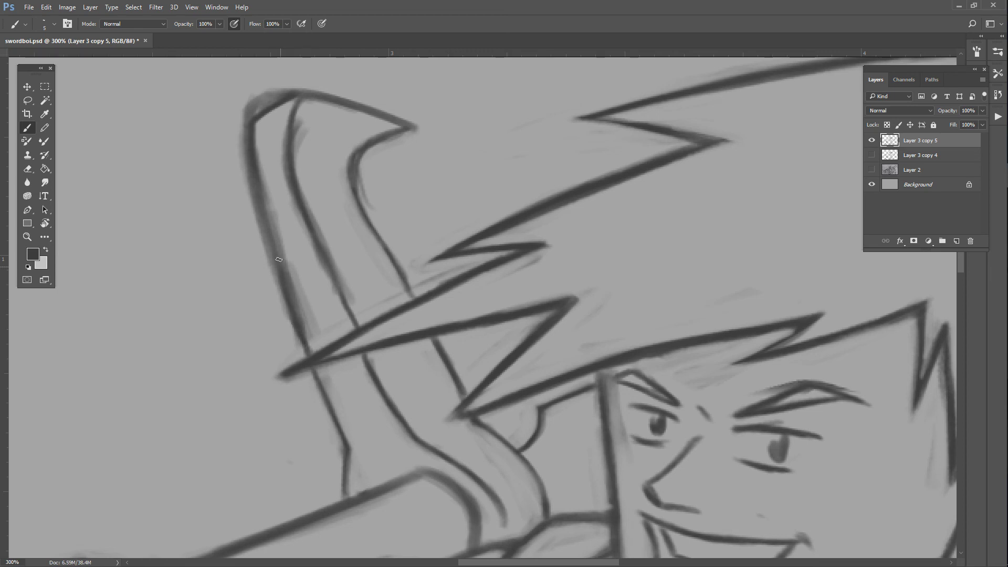
{"action": "left_click_drag", "start_coordinate": [259, 174], "coordinate": [280, 254]}
{"action": "left_click_drag", "start_coordinate": [267, 200], "coordinate": [285, 293]}
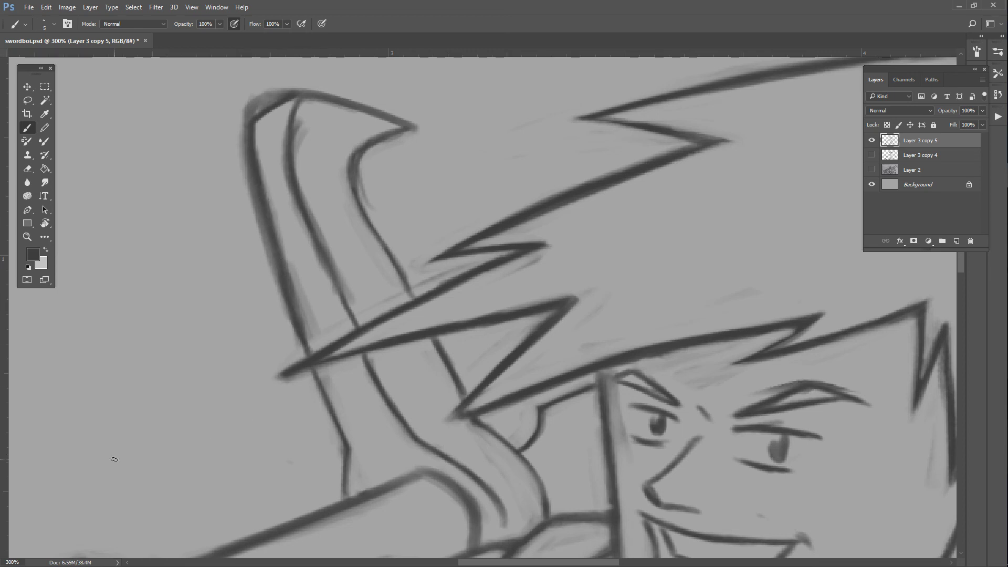
- Erase the old rounded corner at the crossguard's top and thin the top edge and central ridge line
{"action": "mouse_move", "coordinate": [254, 96]}
{"action": "left_mouse_down"}
{"action": "mouse_move", "coordinate": [249, 109]}
{"action": "mouse_move", "coordinate": [280, 84]}
{"action": "mouse_move", "coordinate": [246, 126]}
{"action": "left_mouse_up"}
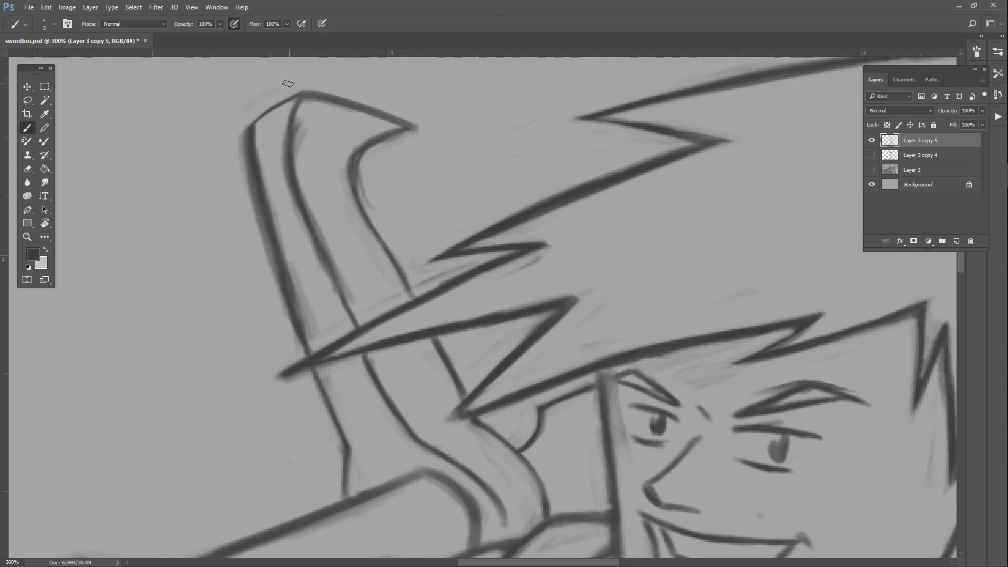
{"action": "mouse_move", "coordinate": [289, 87]}
{"action": "left_mouse_down"}
{"action": "mouse_move", "coordinate": [415, 119]}
{"action": "mouse_move", "coordinate": [289, 88]}
{"action": "left_mouse_up"}
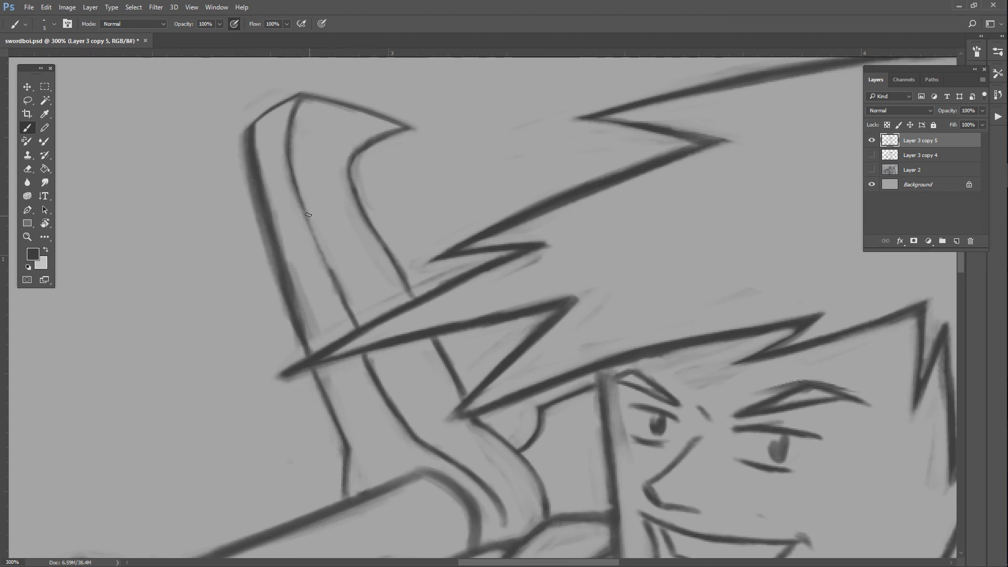
{"action": "left_click_drag", "start_coordinate": [309, 214], "coordinate": [346, 294]}
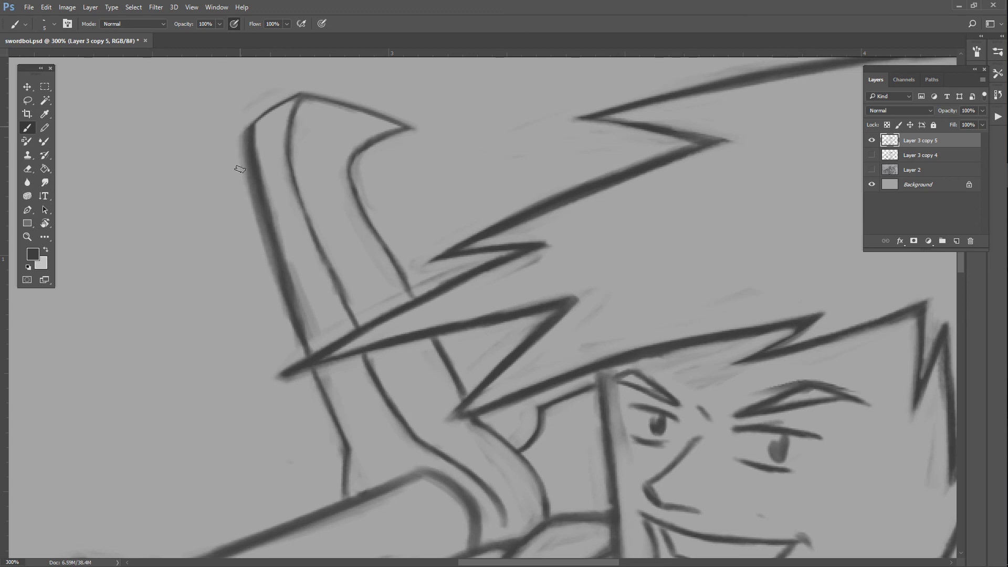
- Thin the crossguard's outer edge from the top corner down to the hair spike, clearing the leftover thick strokes
{"action": "key", "text": "ctrl+z"}
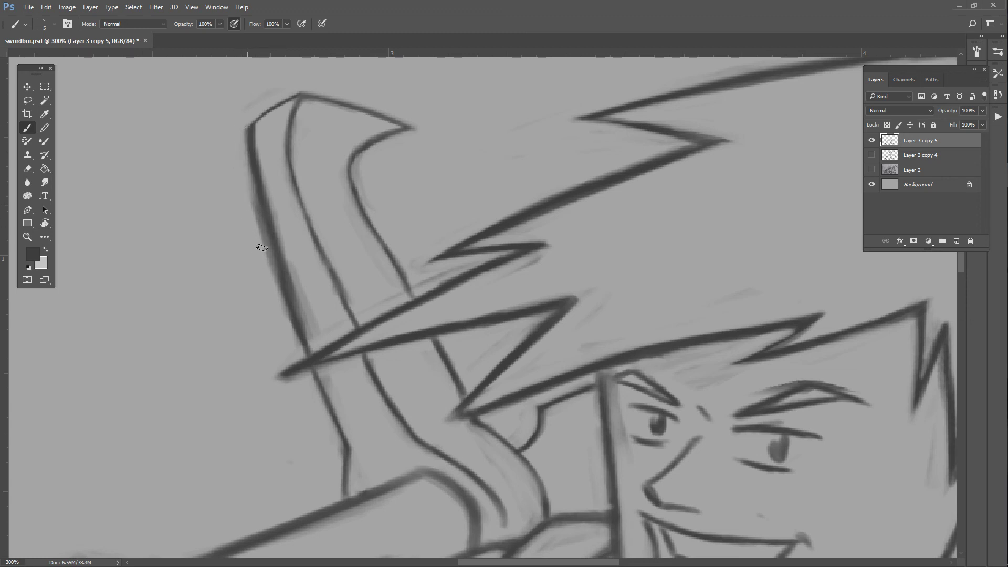
{"action": "key", "text": "ctrl+z"}
{"action": "key", "text": "ctrl+z"}
{"action": "key", "text": "ctrl+z"}
{"action": "key", "text": "ctrl+z"}
{"action": "key", "text": "ctrl+z"}
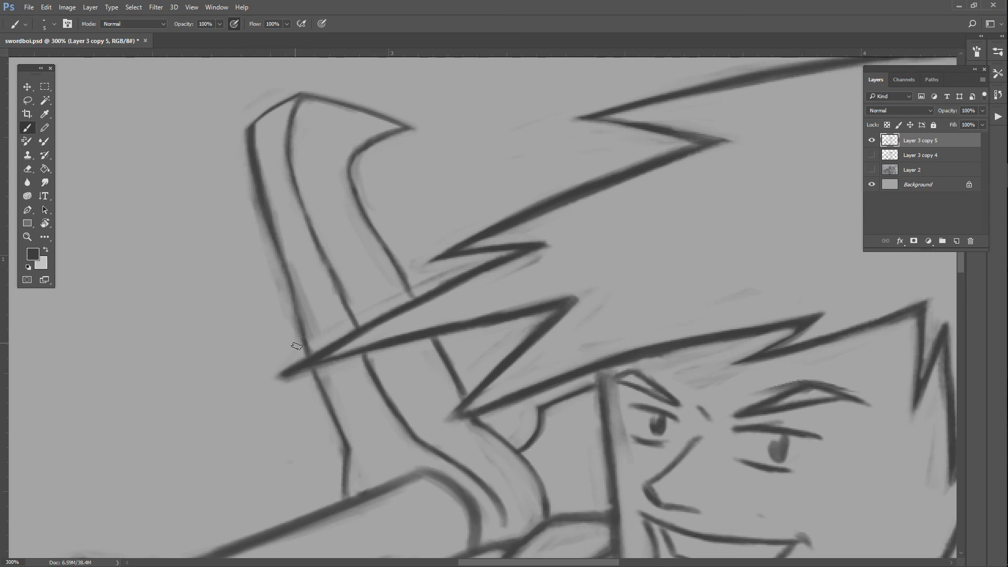
{"action": "key", "text": "ctrl+z"}
{"action": "key", "text": "ctrl+z"}
{"action": "key", "text": "ctrl+z"}
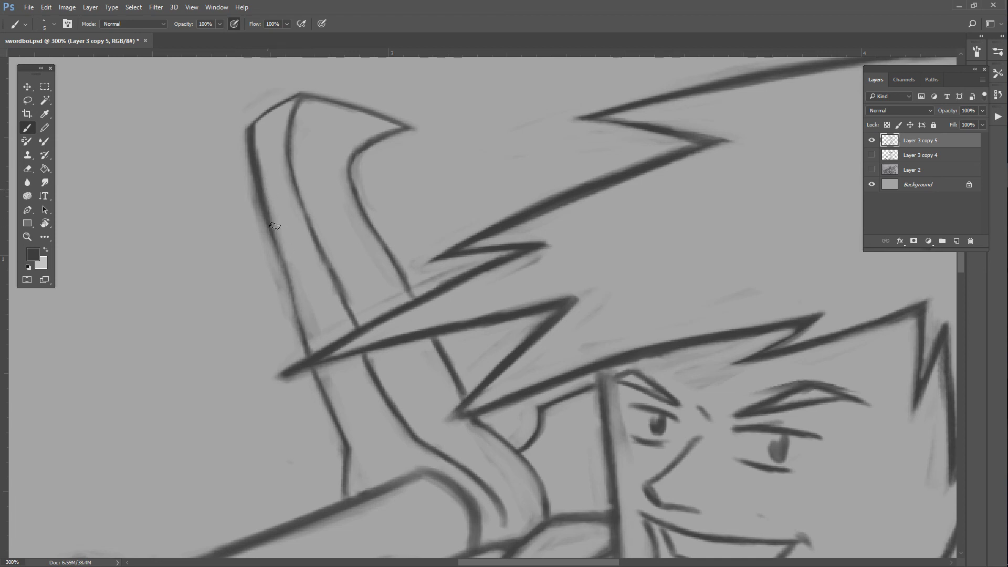
{"action": "key", "text": "ctrl+z"}
{"action": "key", "text": "ctrl+z"}
{"action": "key", "text": "ctrl+z"}
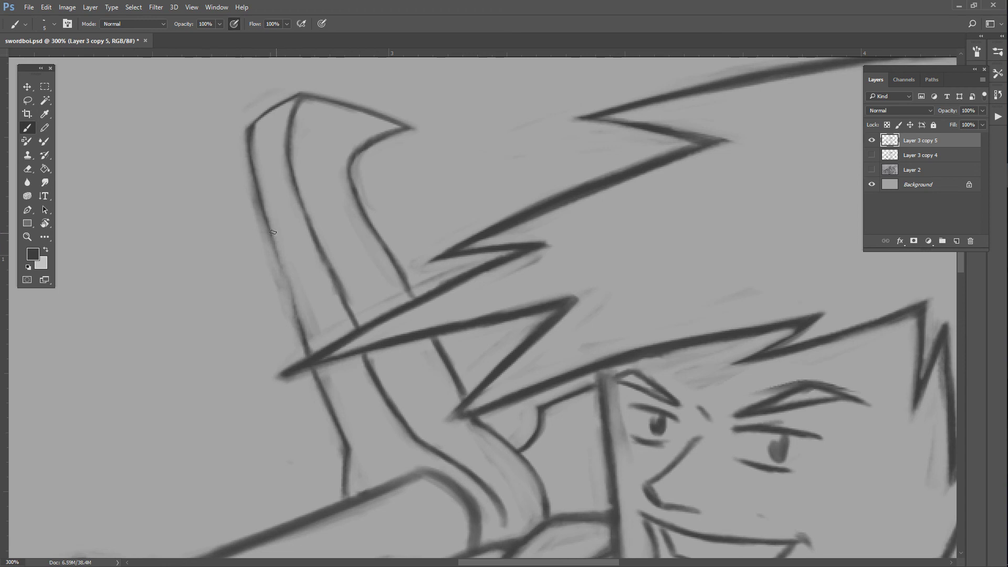
{"action": "mouse_move", "coordinate": [278, 252]}
{"action": "left_mouse_down"}
{"action": "mouse_move", "coordinate": [263, 210]}
{"action": "mouse_move", "coordinate": [299, 319]}
{"action": "left_mouse_up"}
{"action": "left_click_drag", "start_coordinate": [289, 279], "coordinate": [324, 355]}
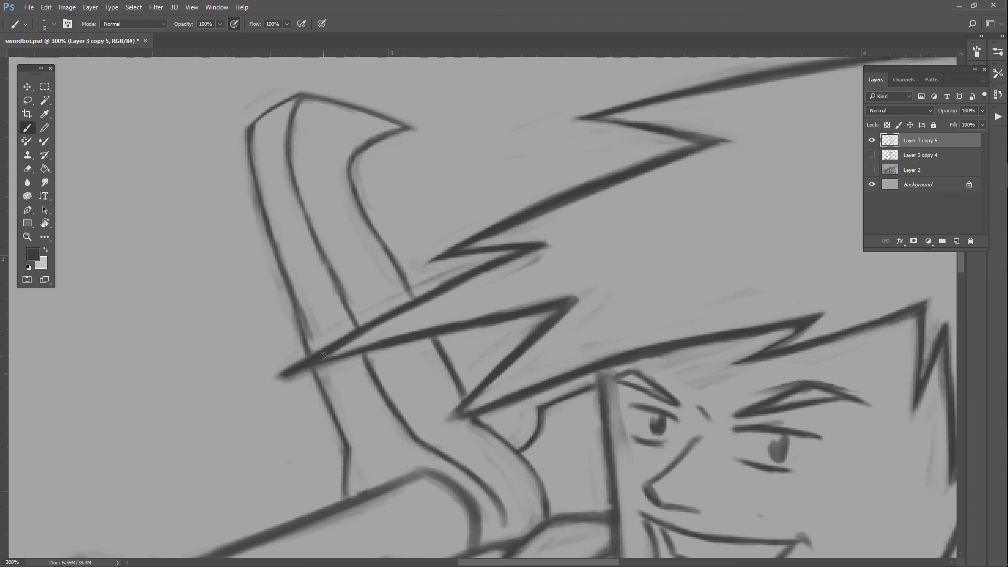
{"action": "left_click_drag", "start_coordinate": [297, 304], "coordinate": [303, 331]}
- Reduce the brush size to 4 px and touch up the crossguard's inner edge where it meets the hair
{"action": "key", "text": "bracketleft"}
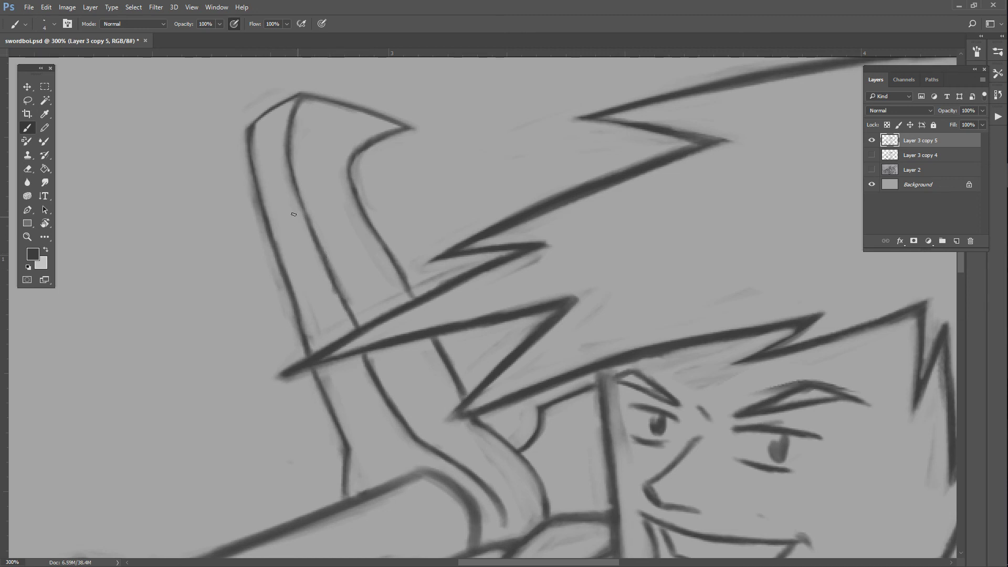
{"action": "left_click_drag", "start_coordinate": [417, 297], "coordinate": [405, 277]}
{"action": "key", "text": "ctrl+1"}
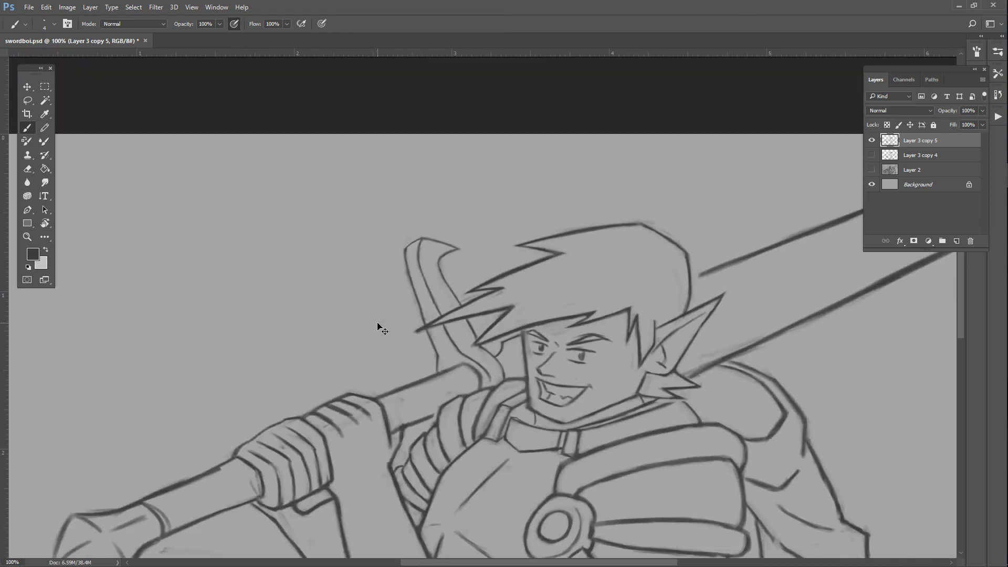
- Erase the upper stretch of the crossguard's outer edge and redraw it as a clean thin line from the top corner into the hair spike
{"action": "key", "text": "ctrl+plus"}
{"action": "key", "text": "ctrl+plus"}
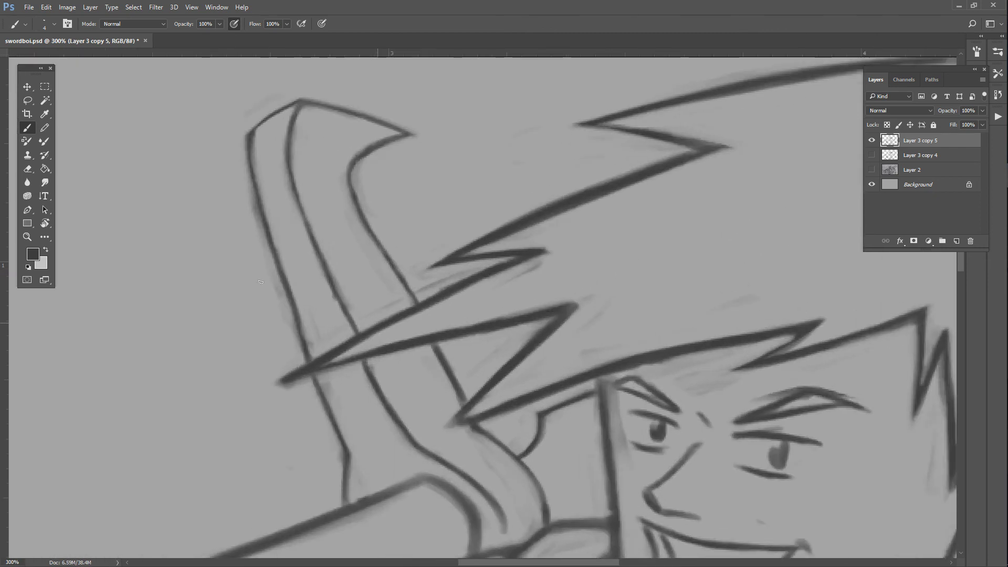
{"action": "mouse_move", "coordinate": [248, 132]}
{"action": "left_mouse_down"}
{"action": "mouse_move", "coordinate": [253, 191]}
{"action": "mouse_move", "coordinate": [246, 144]}
{"action": "mouse_move", "coordinate": [294, 297]}
{"action": "mouse_move", "coordinate": [277, 281]}
{"action": "mouse_move", "coordinate": [254, 202]}
{"action": "mouse_move", "coordinate": [244, 137]}
{"action": "left_mouse_up"}
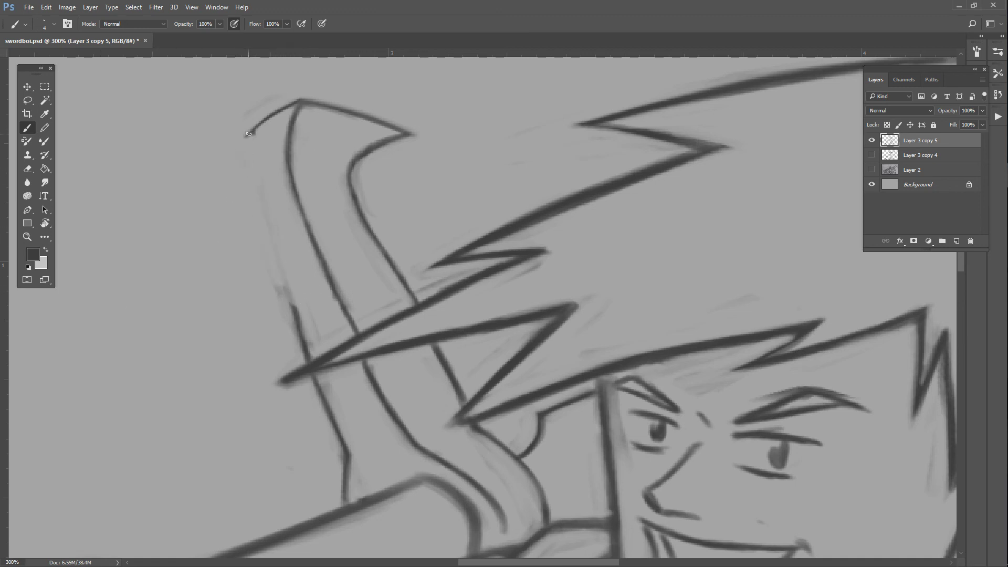
{"action": "left_click_drag", "start_coordinate": [248, 135], "coordinate": [258, 187]}
{"action": "left_click_drag", "start_coordinate": [287, 293], "coordinate": [293, 320]}
{"action": "mouse_move", "coordinate": [255, 189]}
{"action": "left_mouse_down"}
{"action": "mouse_move", "coordinate": [251, 158]}
{"action": "mouse_move", "coordinate": [268, 216]}
{"action": "left_mouse_up"}
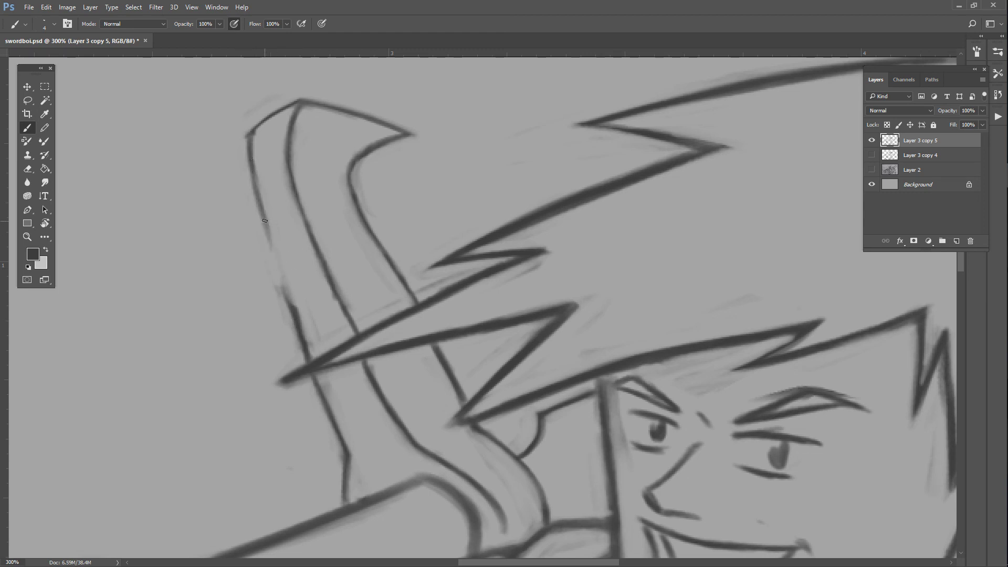
{"action": "mouse_move", "coordinate": [277, 277]}
{"action": "left_mouse_down"}
{"action": "mouse_move", "coordinate": [265, 232]}
{"action": "mouse_move", "coordinate": [280, 275]}
{"action": "left_mouse_up"}
{"action": "mouse_move", "coordinate": [271, 231]}
{"action": "left_mouse_down"}
{"action": "mouse_move", "coordinate": [285, 289]}
{"action": "mouse_move", "coordinate": [276, 260]}
{"action": "left_mouse_up"}
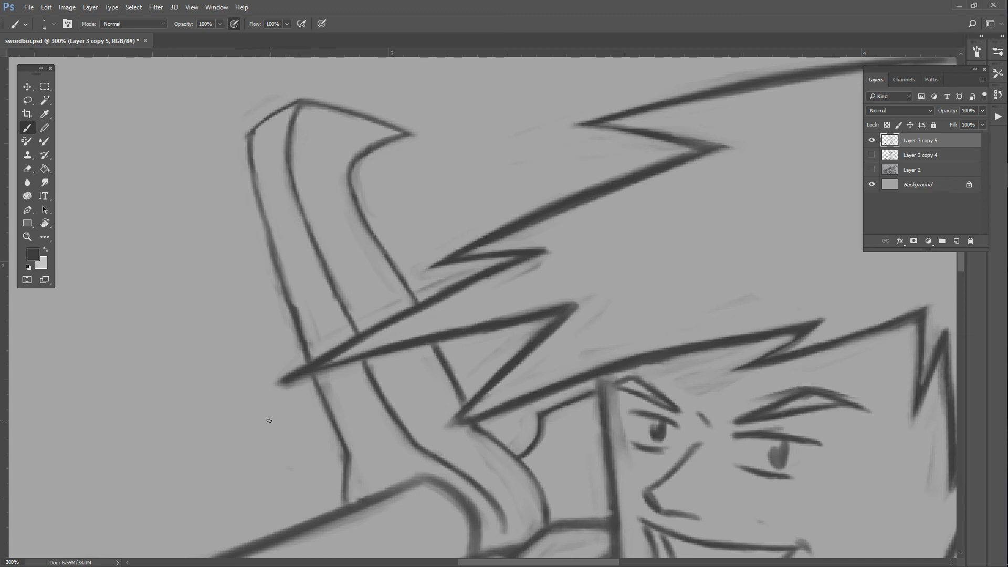
{"action": "key", "text": "ctrl+z"}
{"action": "key", "text": "ctrl+alt+z"}
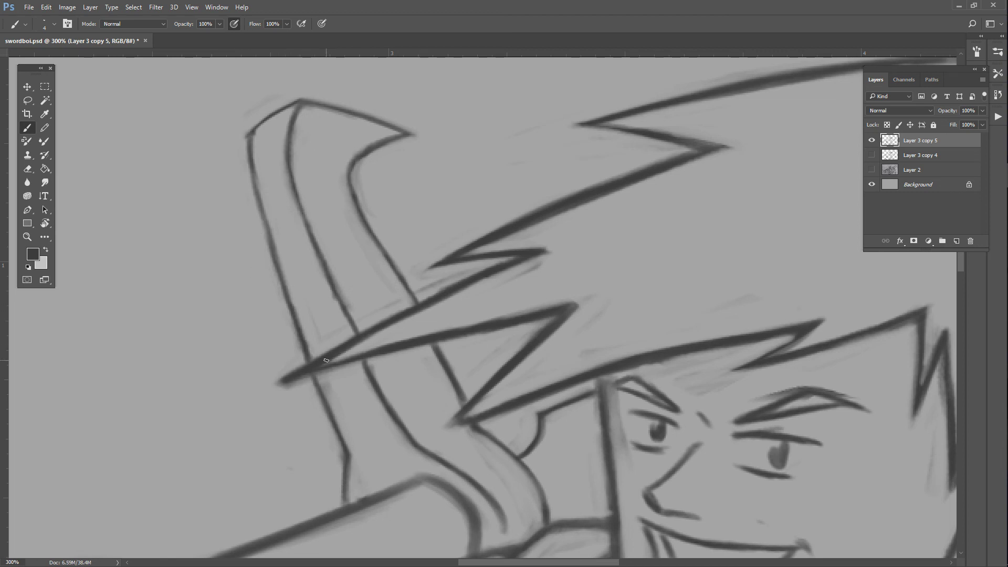
{"action": "scroll", "coordinate": [326, 360], "scroll_direction": "down", "scroll_amount": 3}
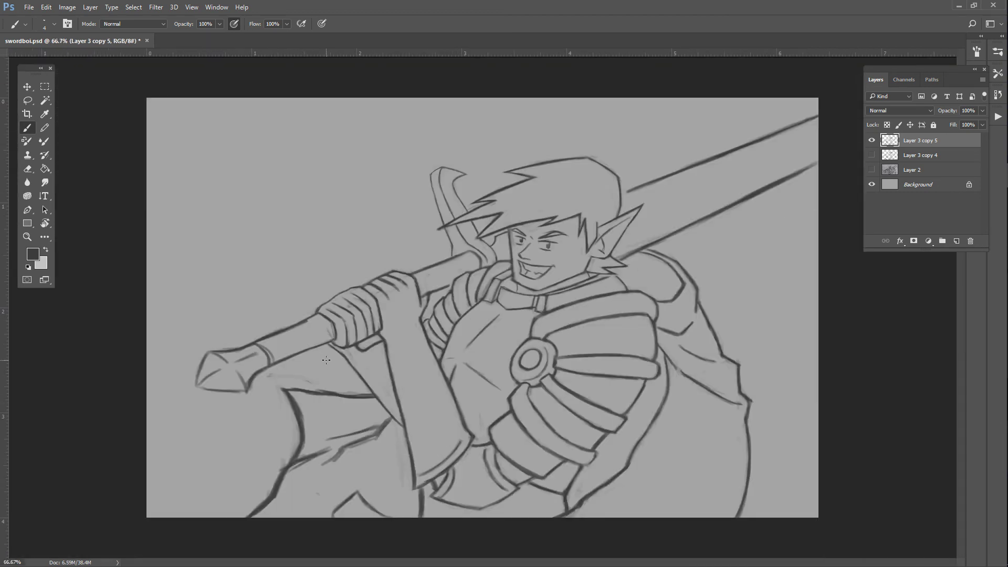